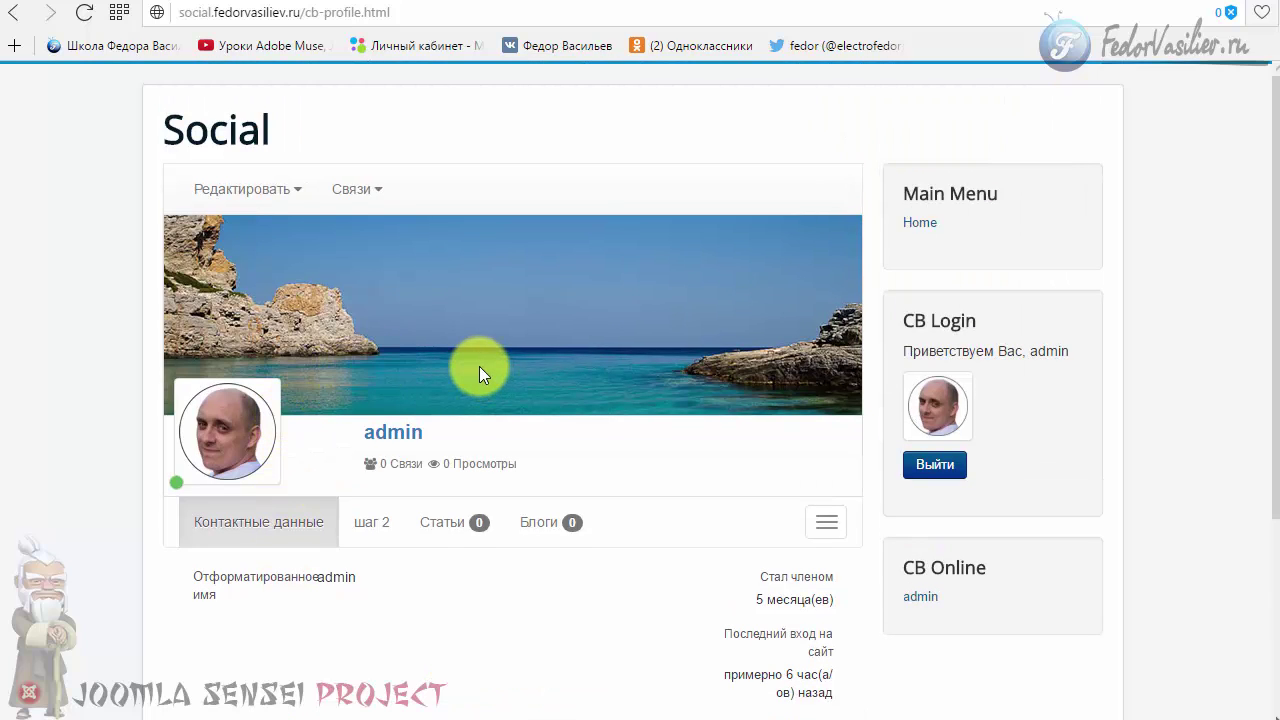
- Examine the options in the Редактировать and Связи menus above the profile's cover image
{"action": "left_click", "coordinate": [192, 192]}
{"action": "left_click", "coordinate": [361, 117]}
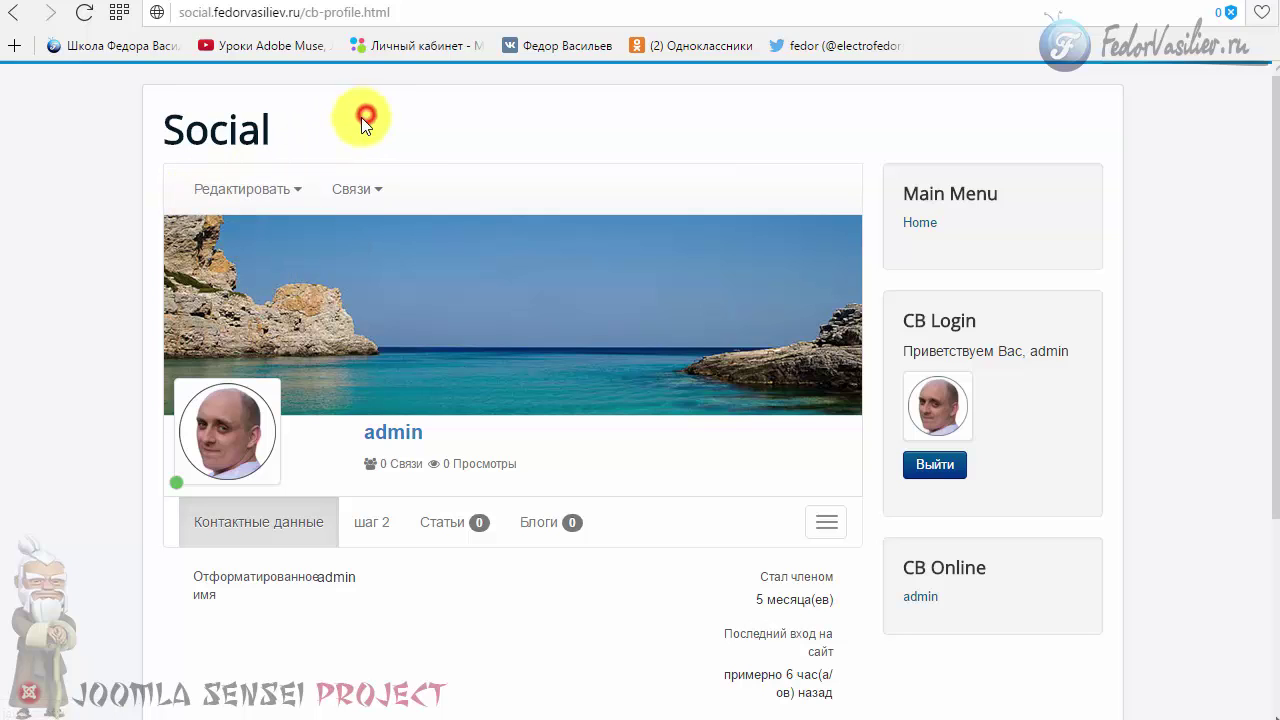
{"action": "left_click", "coordinate": [257, 198]}
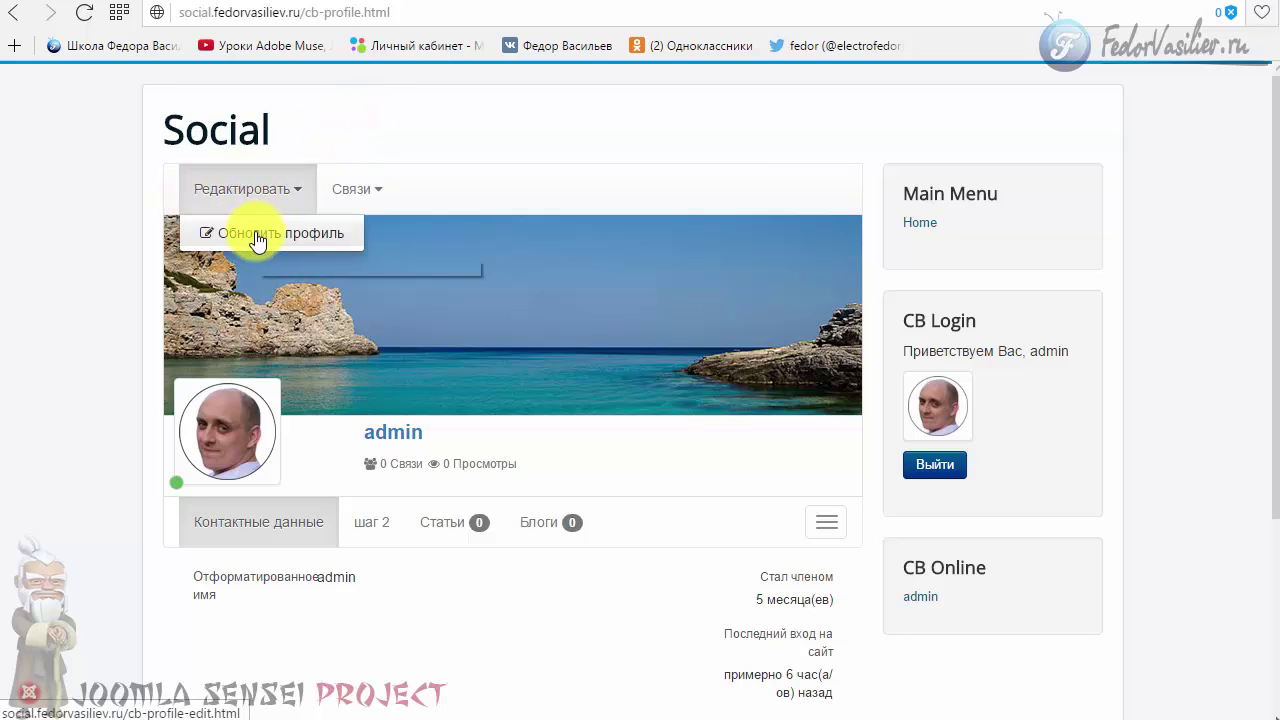
{"action": "left_click", "coordinate": [350, 190]}
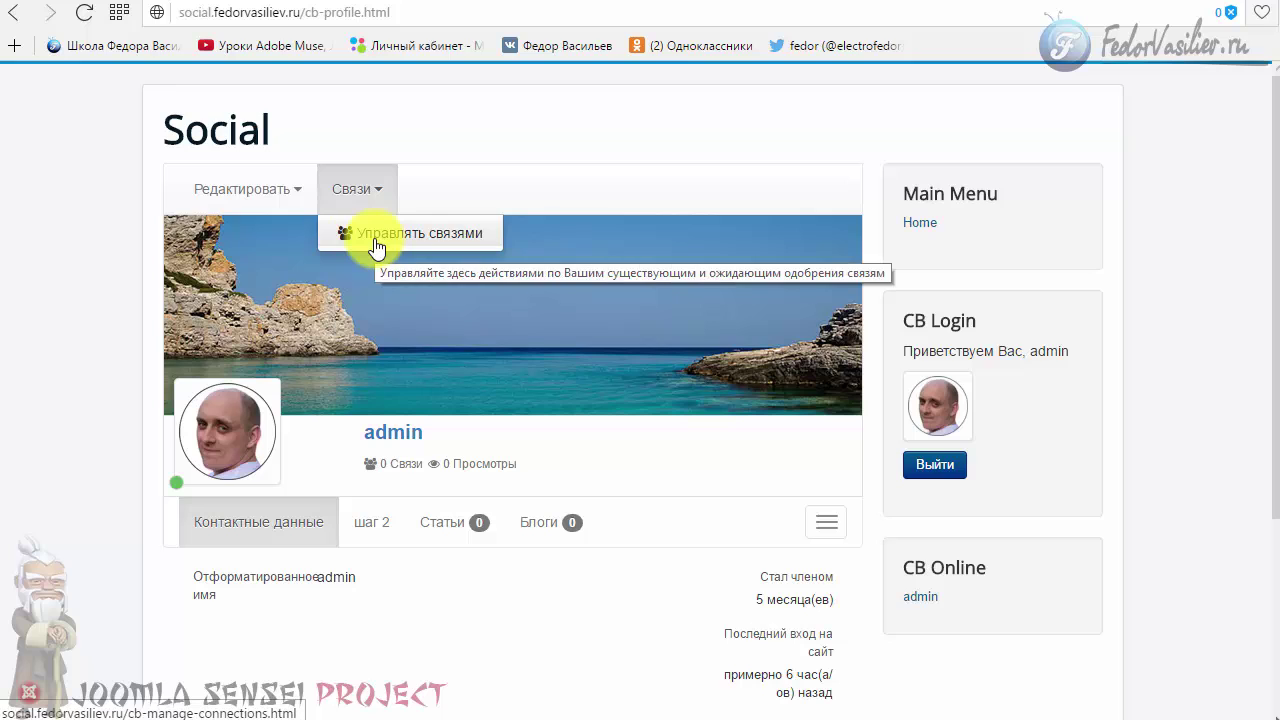
{"action": "left_click", "coordinate": [286, 198]}
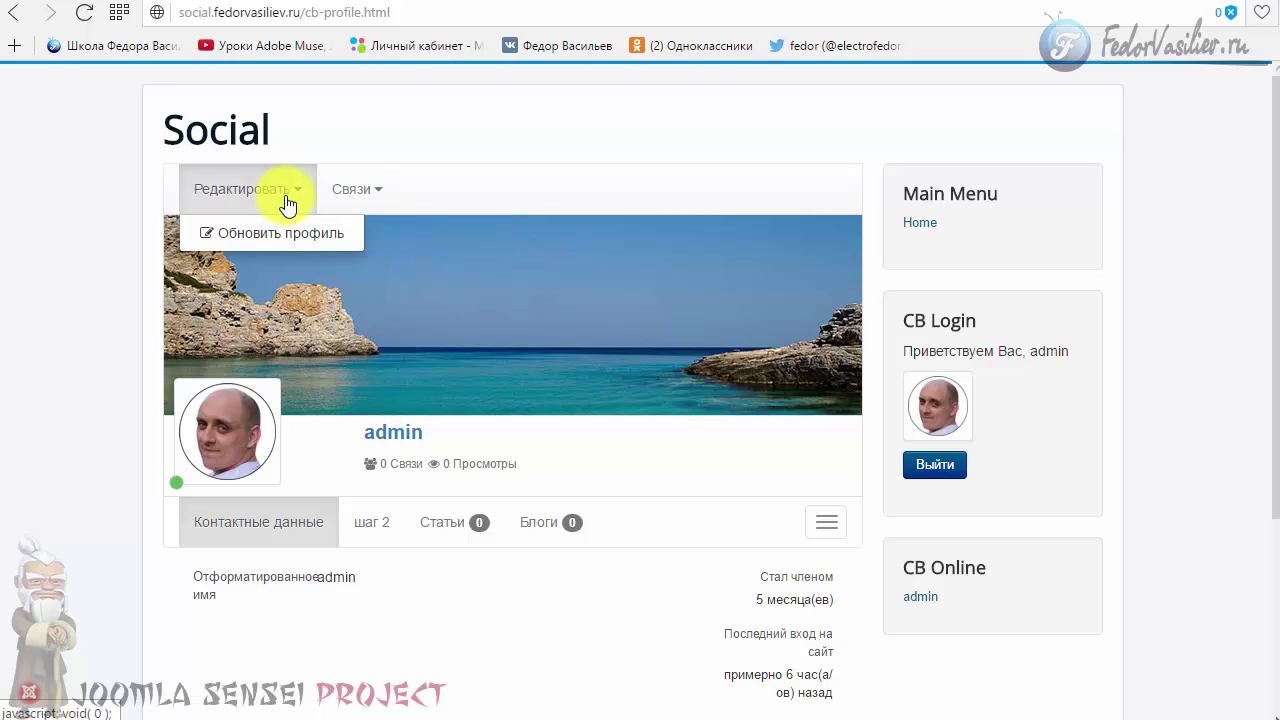
{"action": "left_click", "coordinate": [337, 122]}
{"action": "left_click", "coordinate": [342, 194]}
{"action": "left_click", "coordinate": [378, 143]}
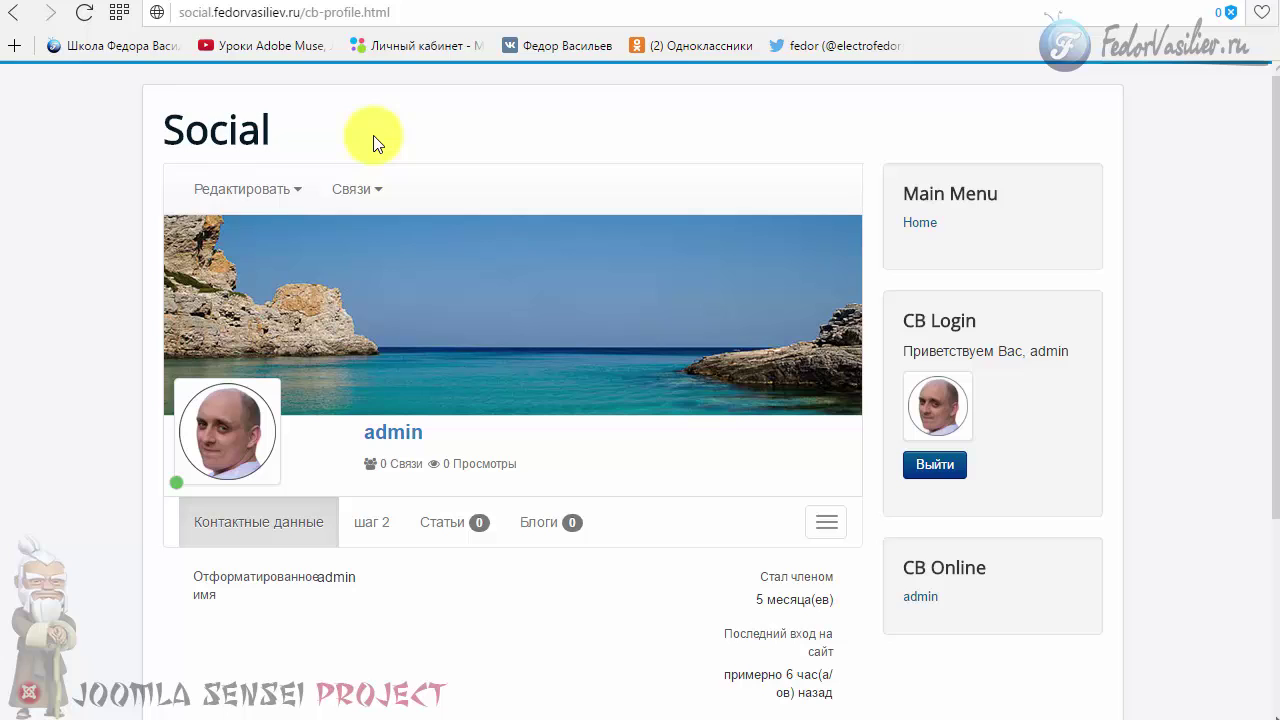
{"action": "left_click", "coordinate": [362, 190]}
{"action": "left_click", "coordinate": [346, 130]}
{"action": "left_click", "coordinate": [368, 196]}
{"action": "mouse_move", "coordinate": [246, 190]}
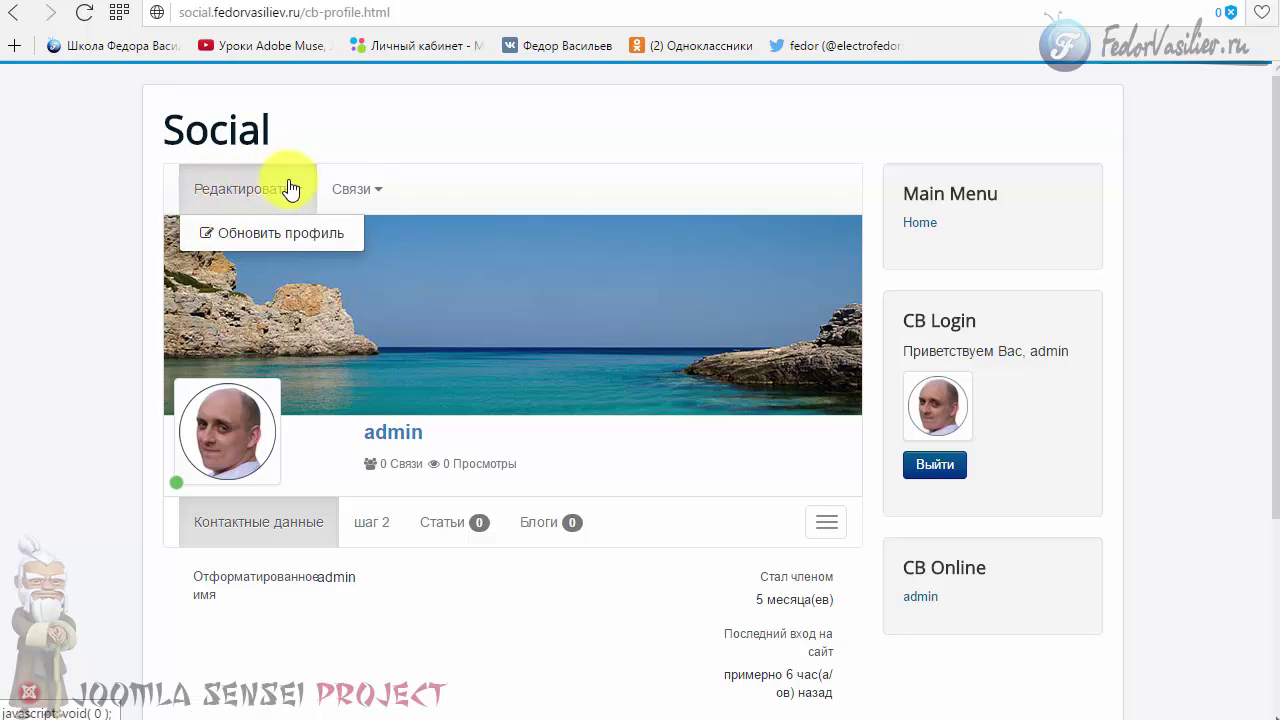
{"action": "mouse_move", "coordinate": [366, 199]}
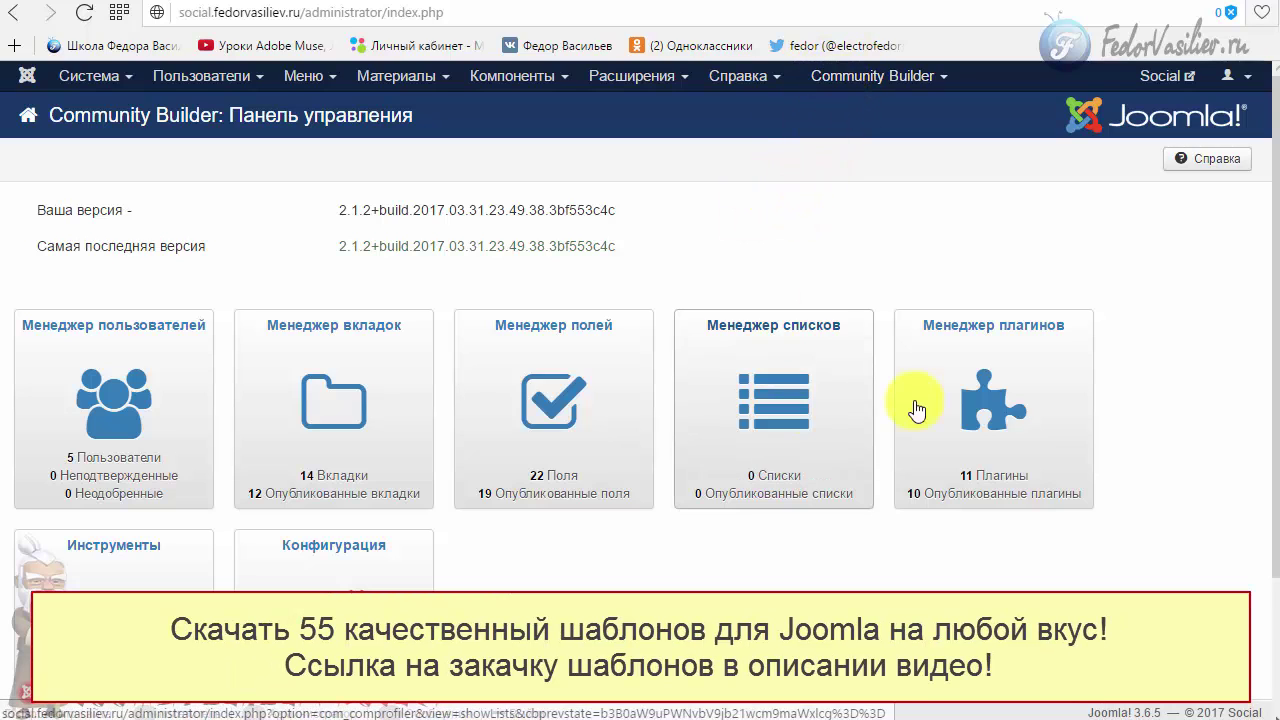
- Open the CB Menu plugin from the Community Builder plugin manager and view its parameters
{"action": "left_click", "coordinate": [990, 405]}
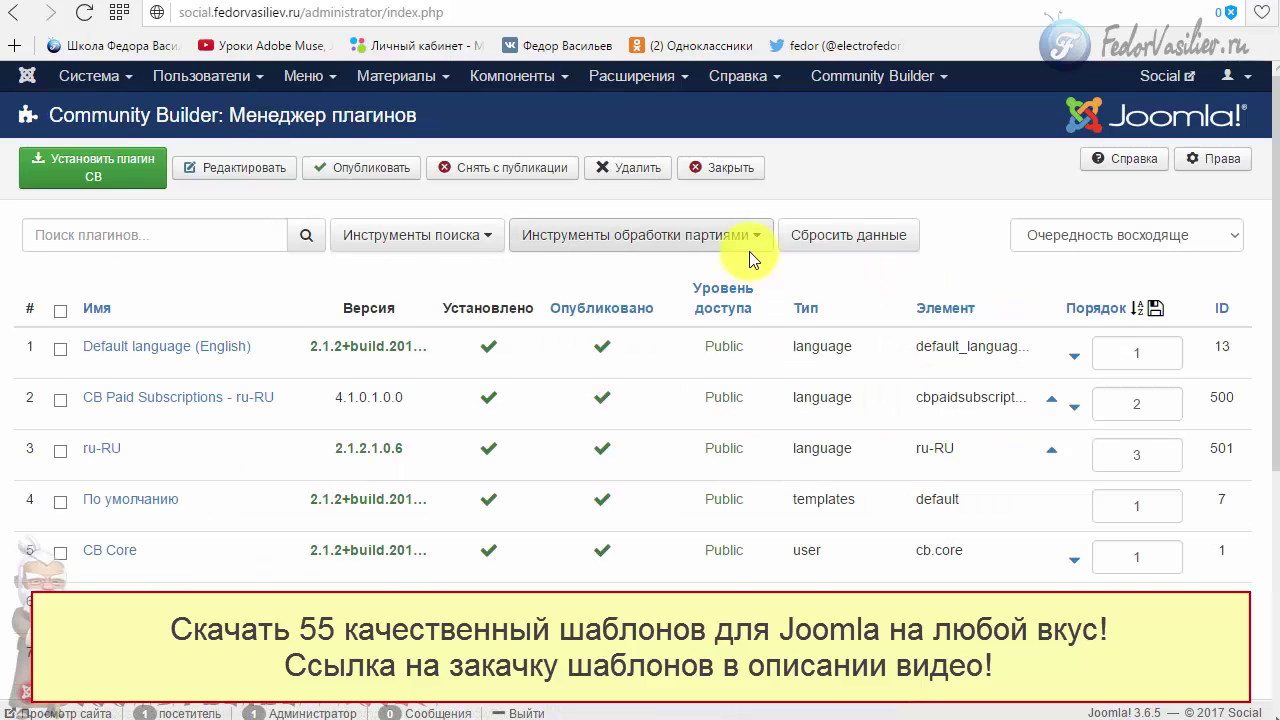
{"action": "scroll", "coordinate": [749, 251], "scroll_direction": "down", "scroll_amount": 3}
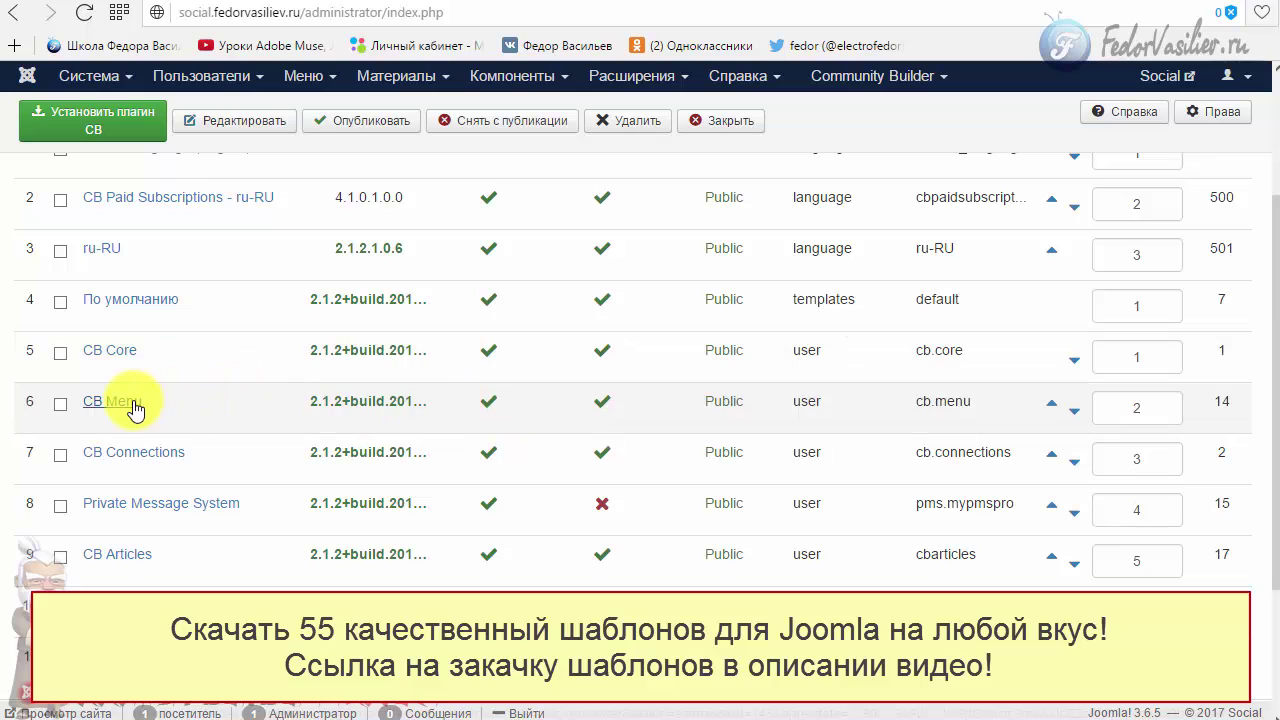
{"action": "left_click_drag", "start_coordinate": [152, 398], "coordinate": [96, 400]}
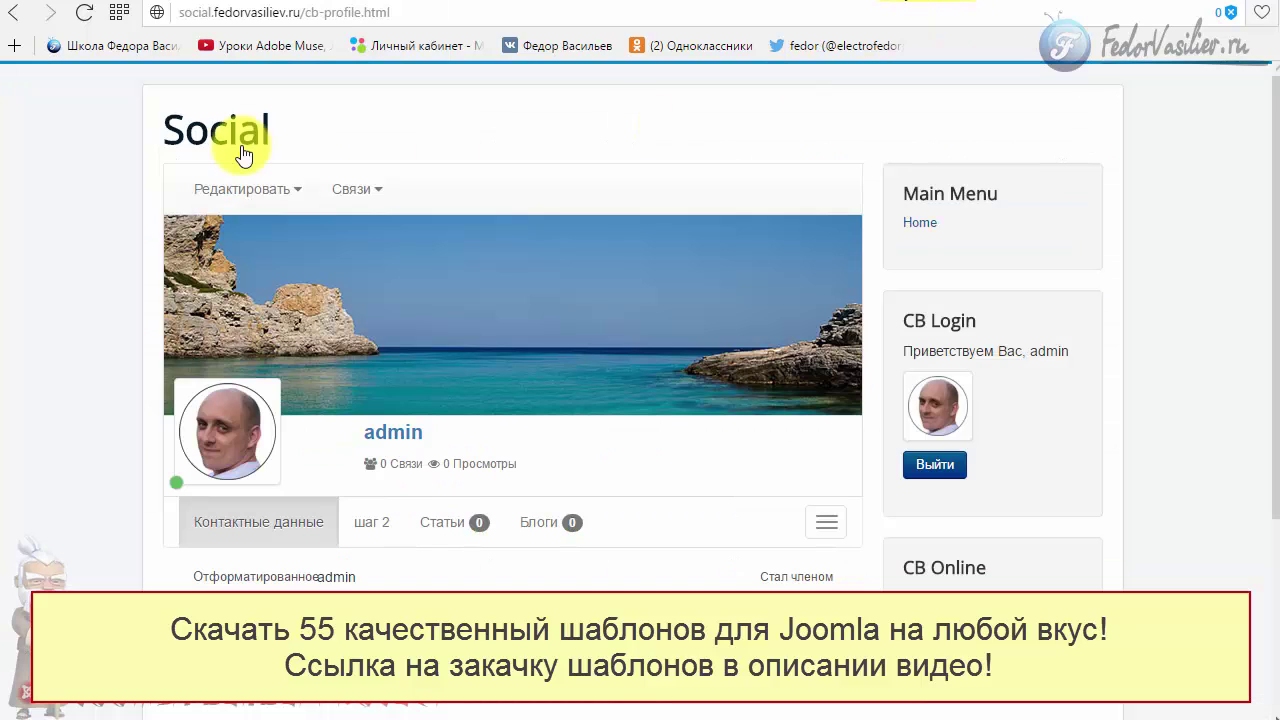
{"action": "left_click", "coordinate": [247, 189]}
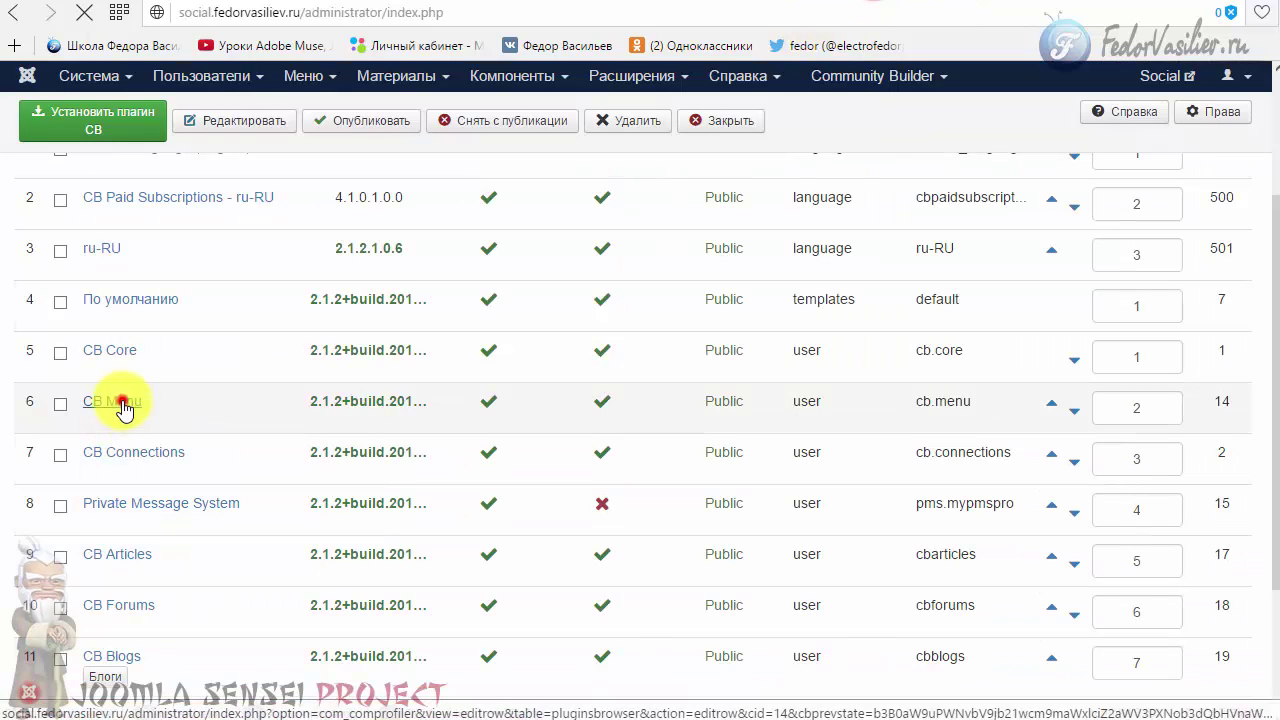
{"action": "left_click", "coordinate": [120, 401]}
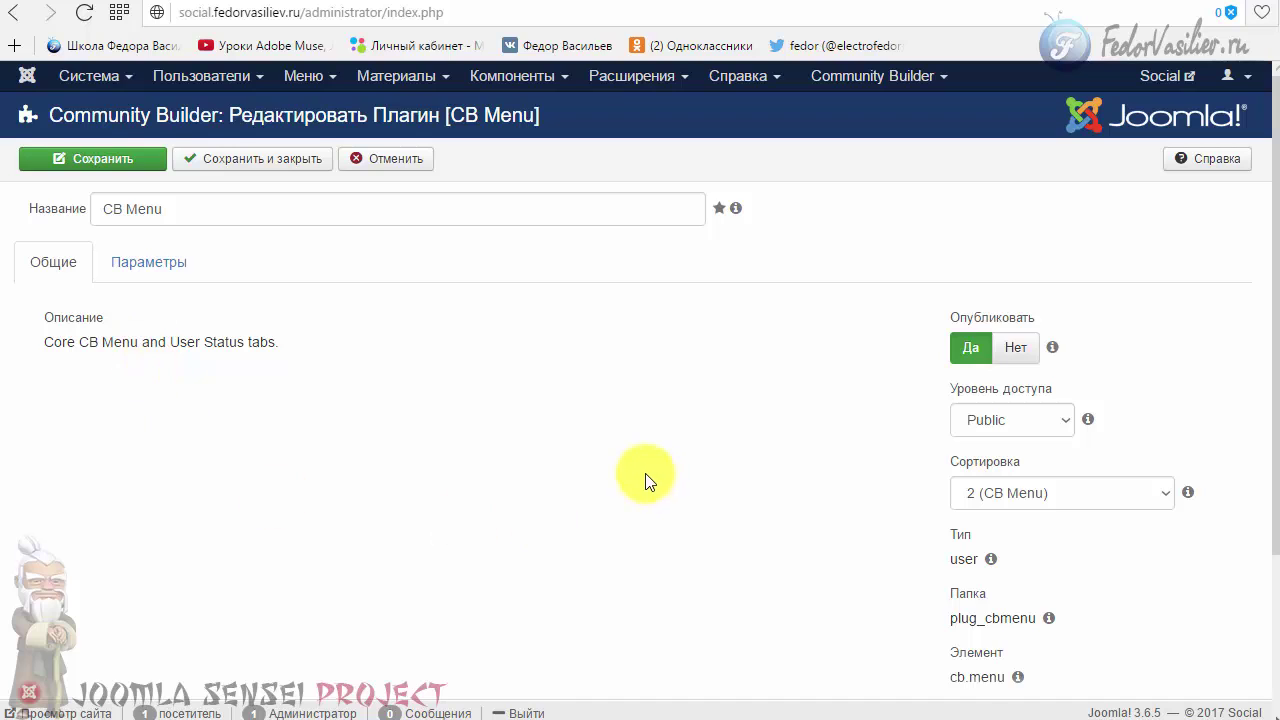
{"action": "scroll", "coordinate": [640, 474], "scroll_direction": "down", "scroll_amount": 3}
{"action": "scroll", "coordinate": [640, 471], "scroll_direction": "up", "scroll_amount": 4}
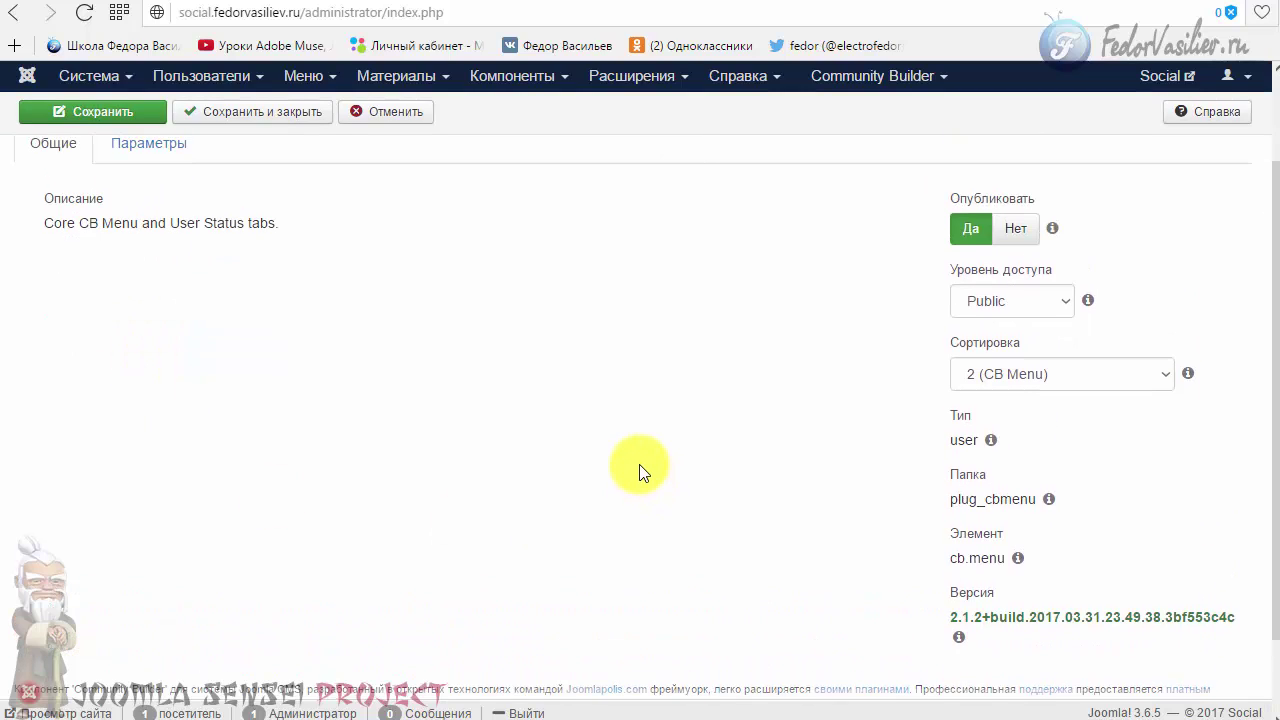
{"action": "left_click", "coordinate": [118, 248]}
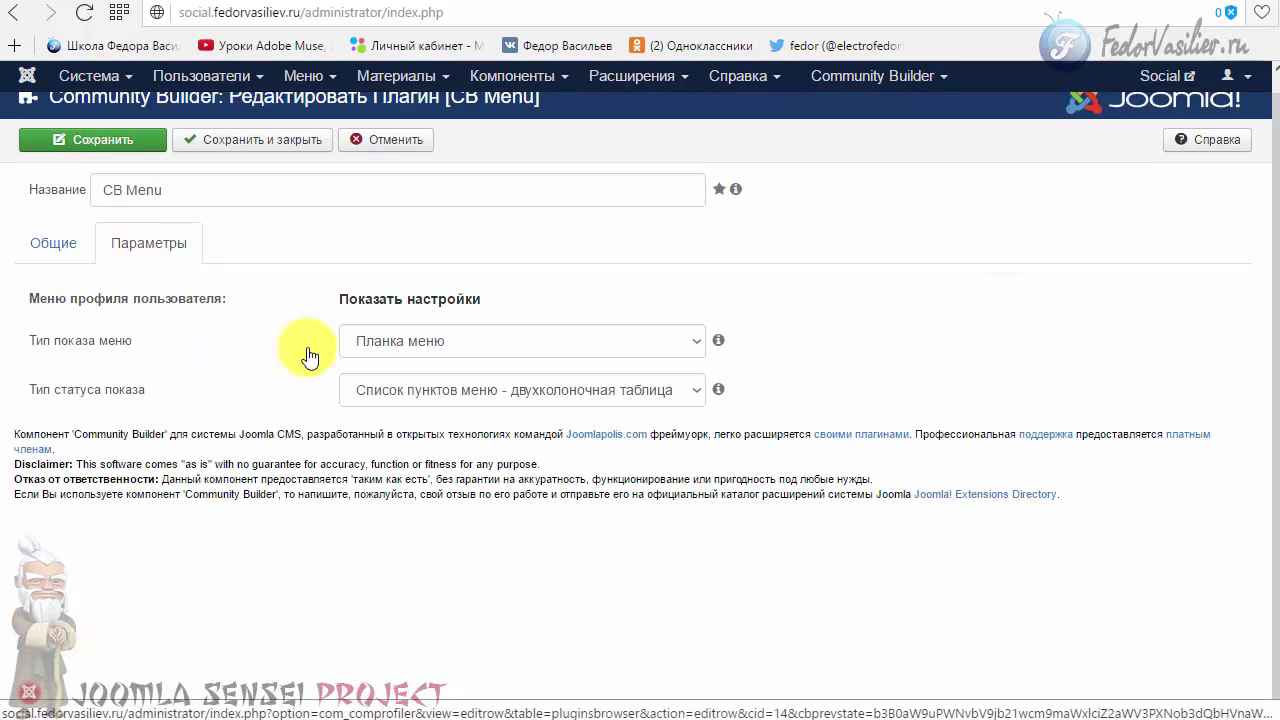
- Review the CB Menu display types, leave the type at Планка меню, and exit the plugin settings without saving
{"action": "left_click", "coordinate": [510, 347]}
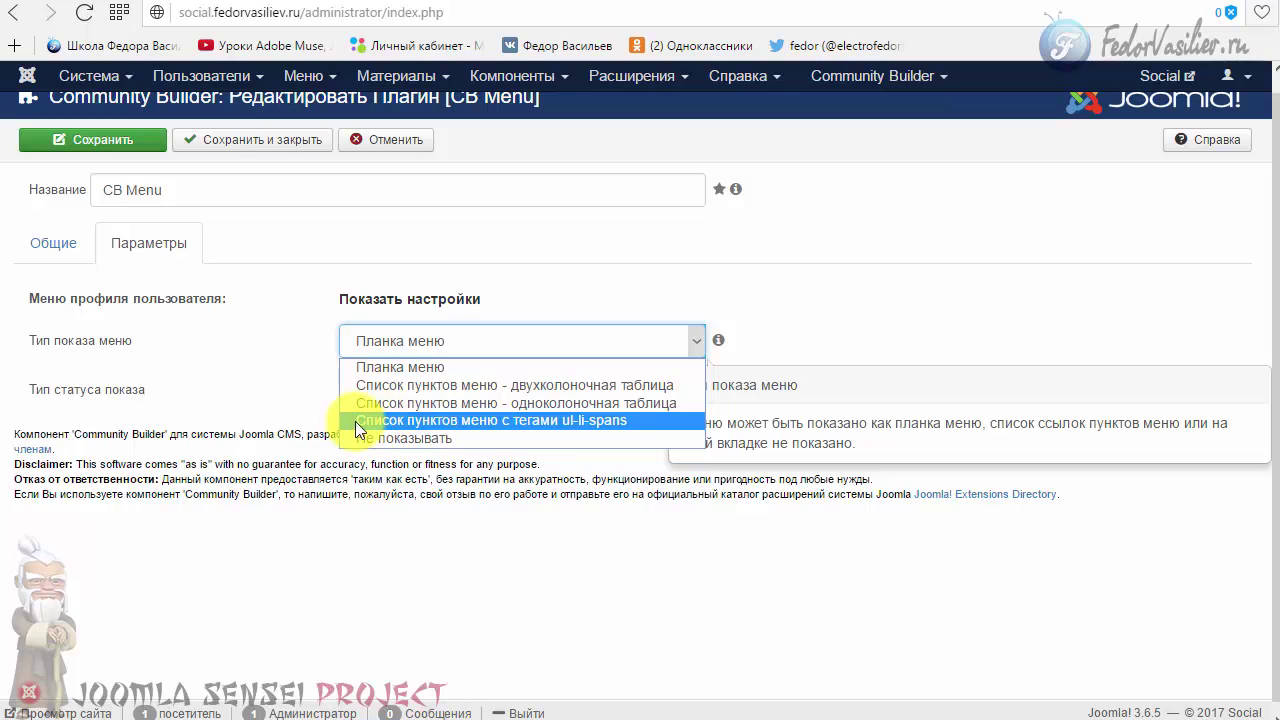
{"action": "left_click", "coordinate": [243, 378]}
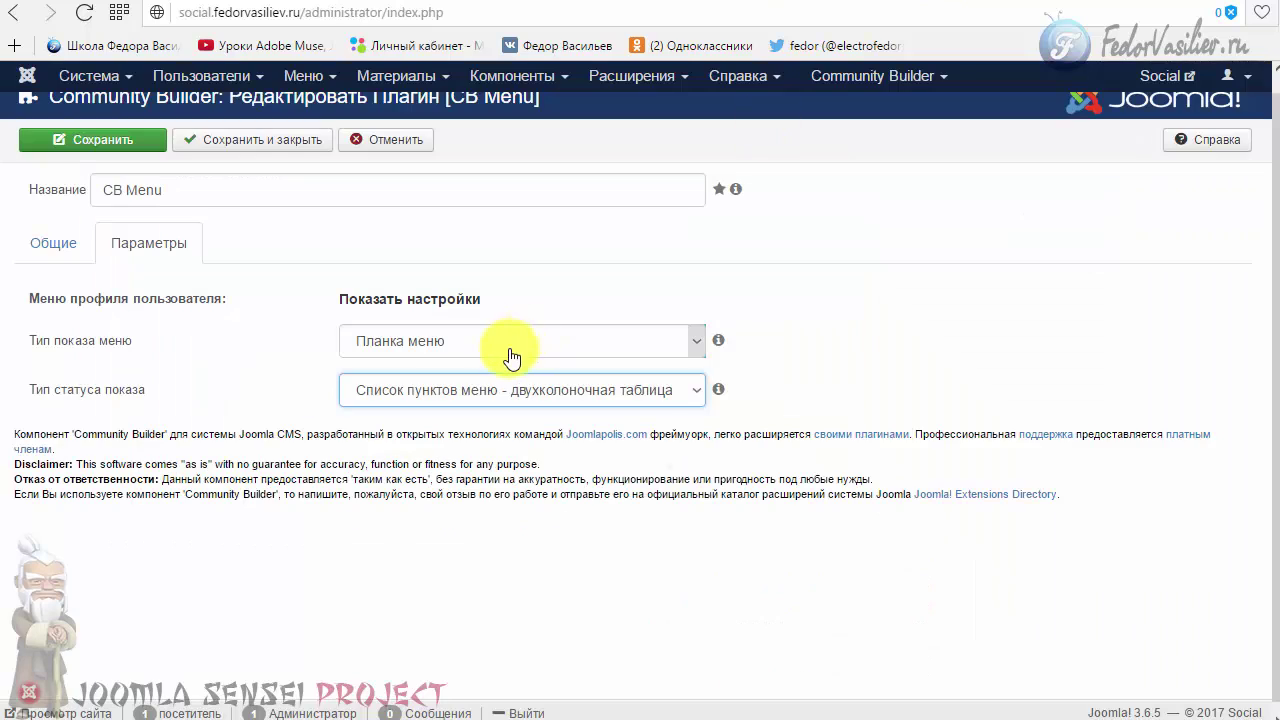
{"action": "left_click", "coordinate": [510, 343]}
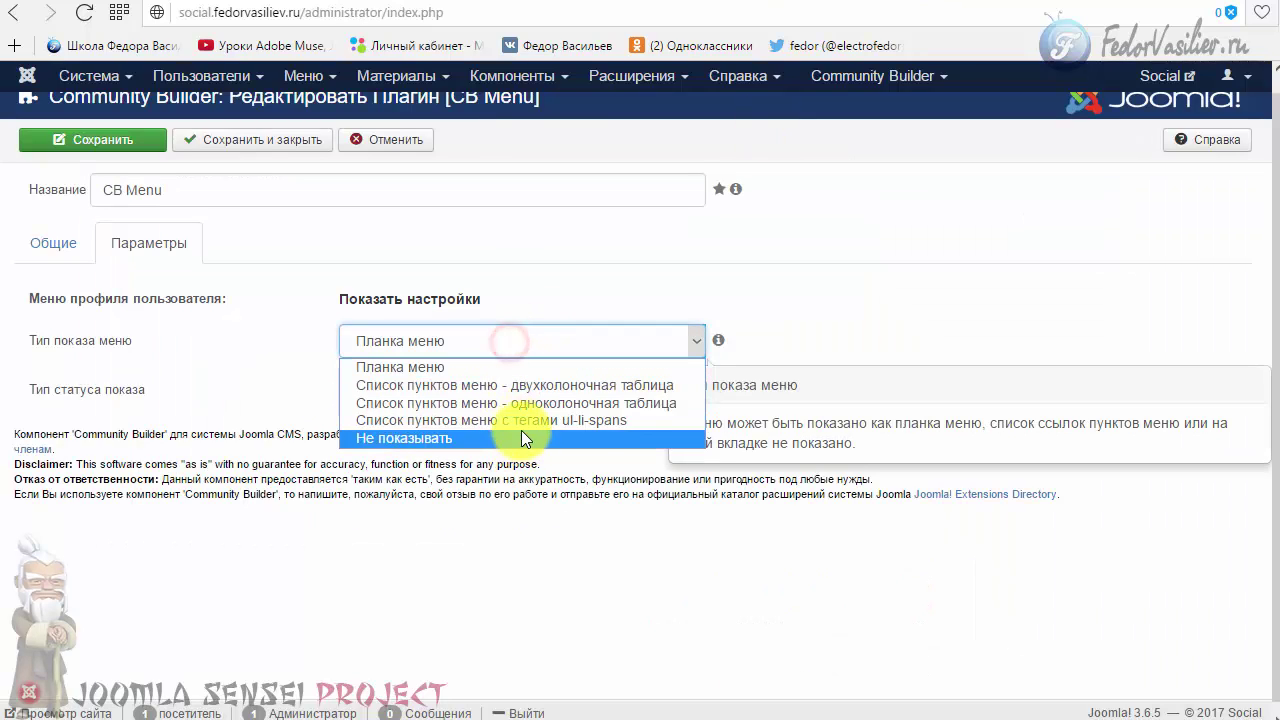
{"action": "left_click", "coordinate": [520, 420]}
{"action": "left_click", "coordinate": [485, 340]}
{"action": "left_click", "coordinate": [425, 366]}
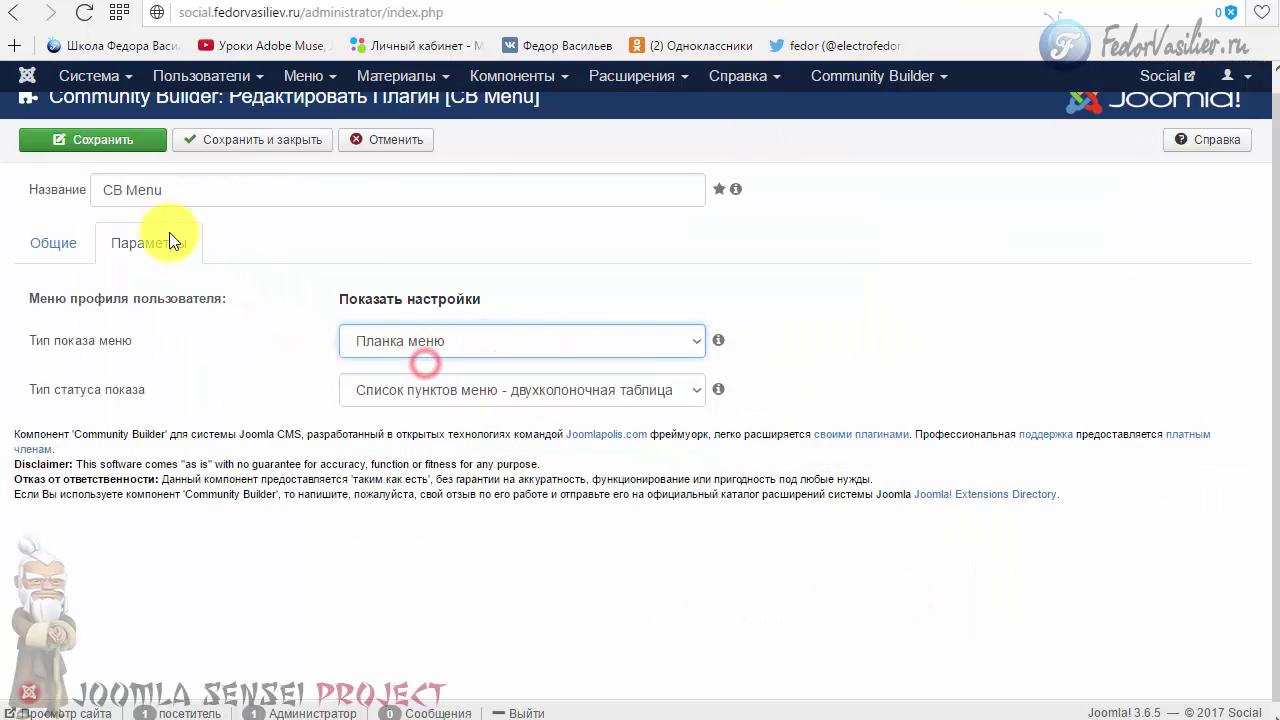
{"action": "left_click", "coordinate": [400, 140]}
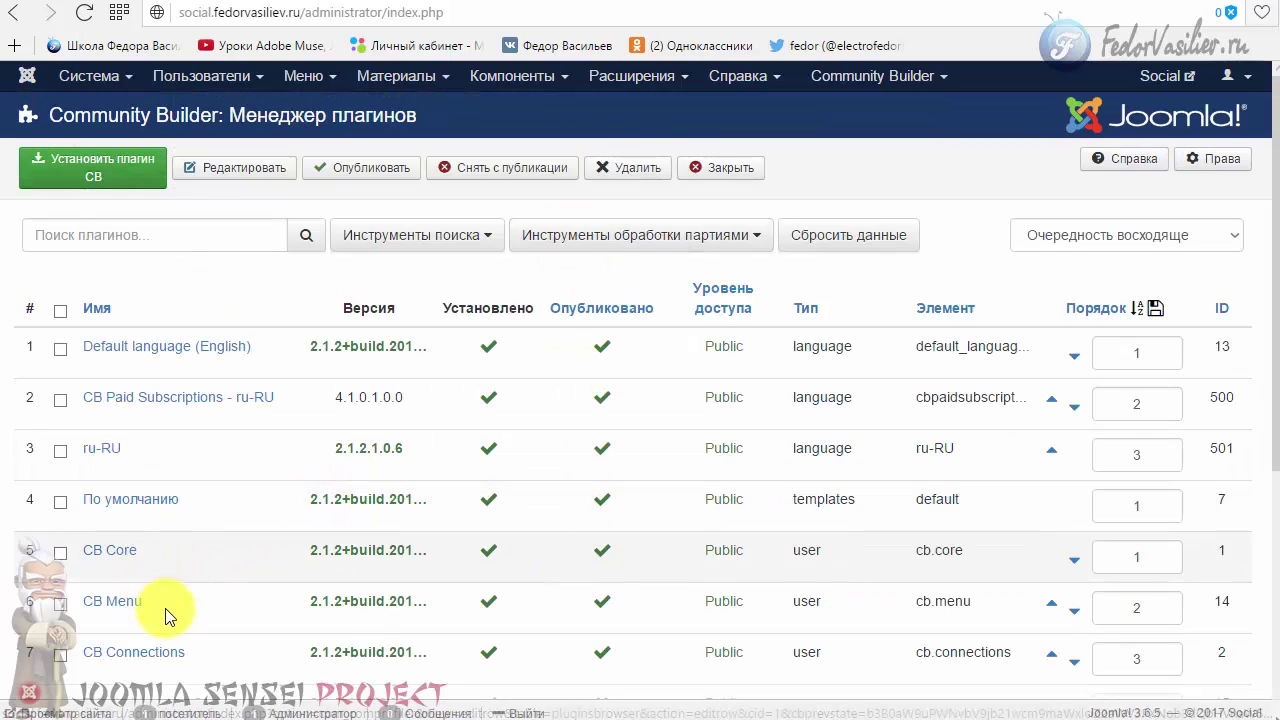
- Unpublish the CB Menu plugin and reload the profile page to check its menu bar
{"action": "left_click_drag", "start_coordinate": [163, 603], "coordinate": [93, 601]}
{"action": "scroll", "coordinate": [170, 586], "scroll_direction": "down", "scroll_amount": 1}
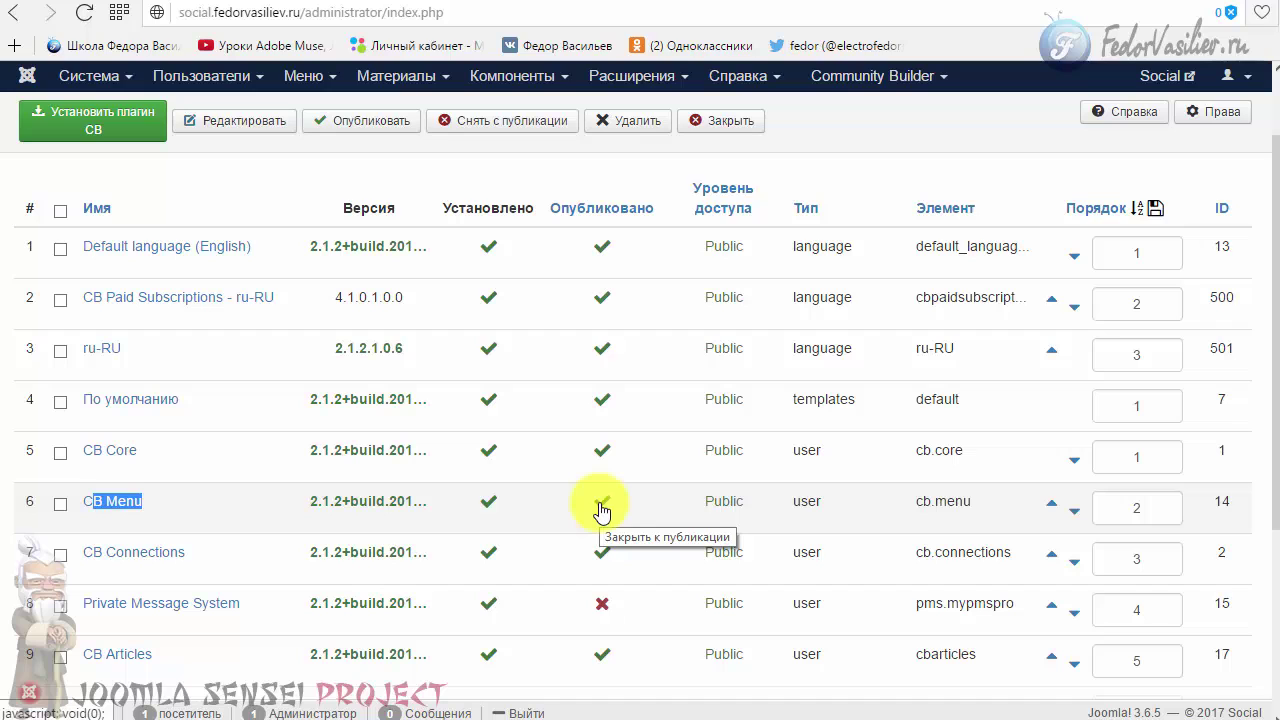
{"action": "left_click", "coordinate": [601, 508]}
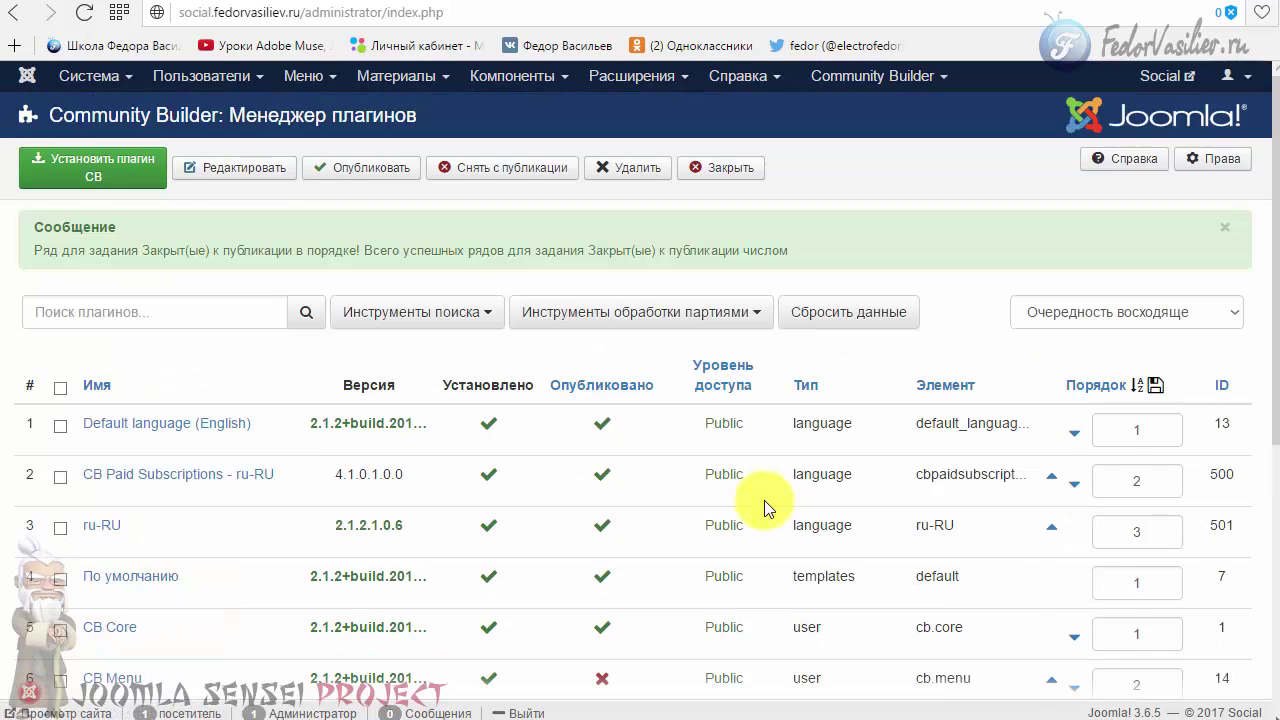
{"action": "scroll", "coordinate": [764, 500], "scroll_direction": "down", "scroll_amount": 2}
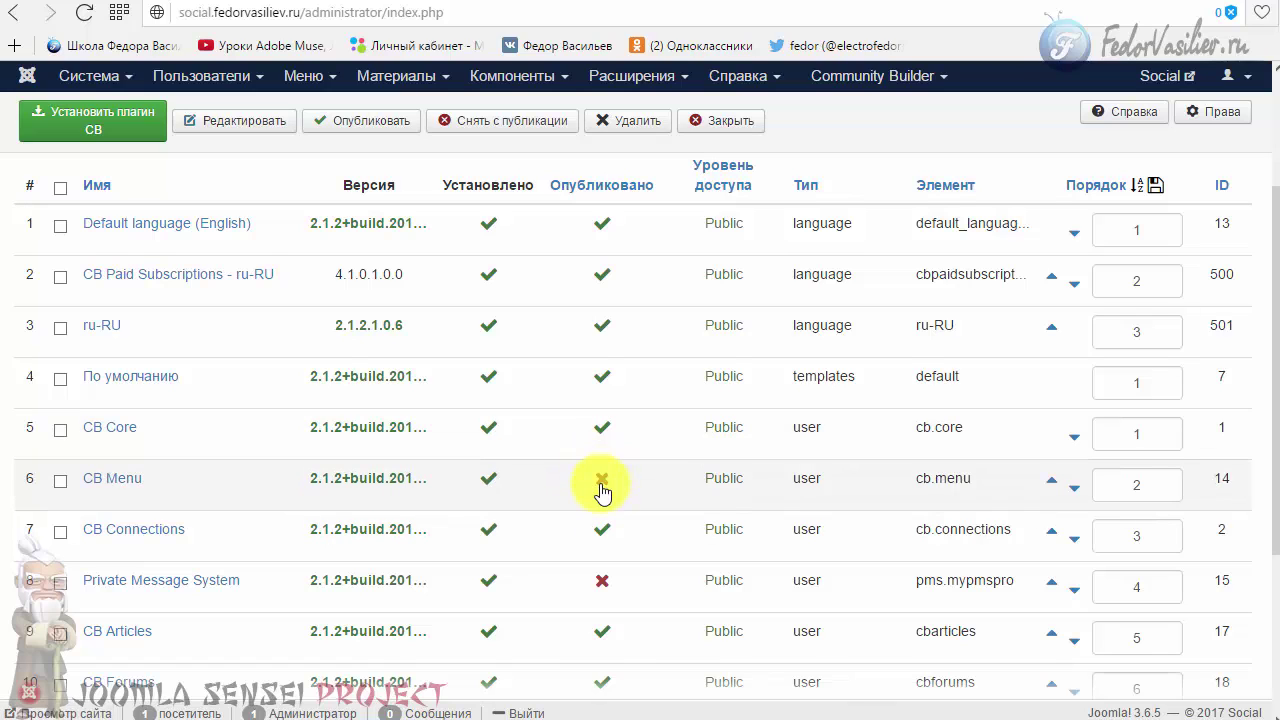
{"action": "left_click", "coordinate": [891, 2]}
{"action": "left_click", "coordinate": [86, 18]}
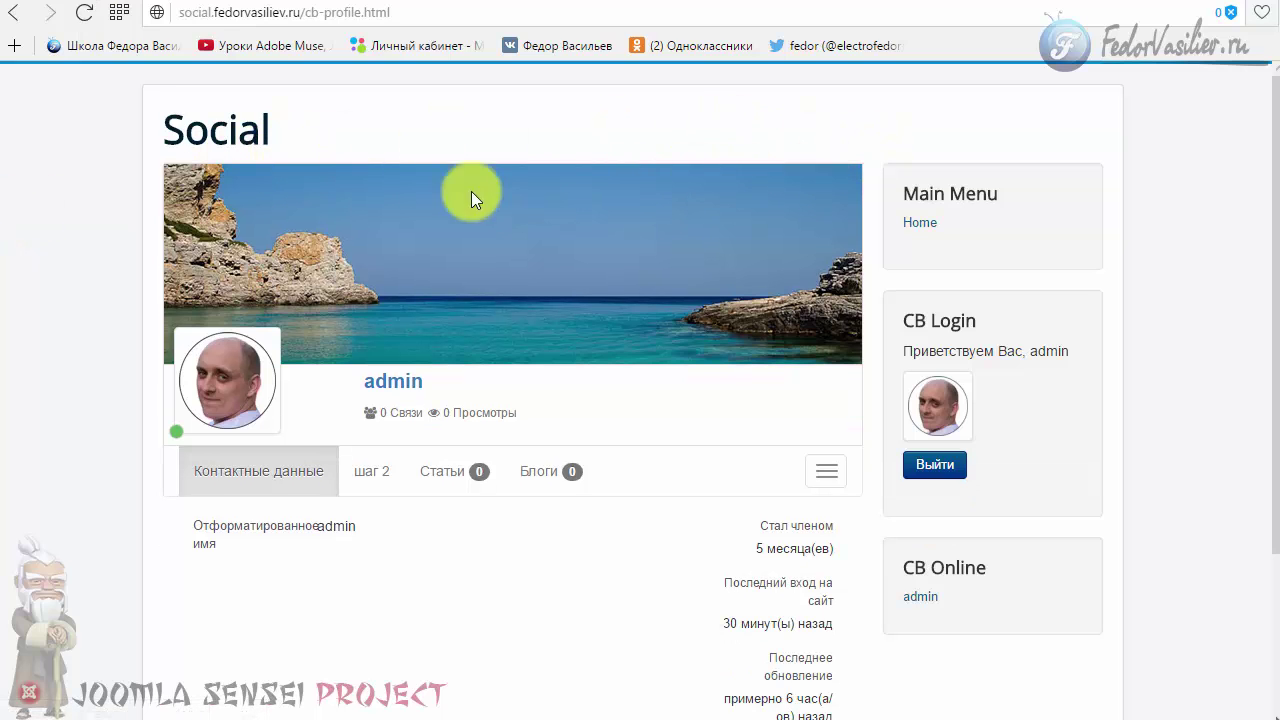
- Publish the CB Menu plugin again and return to the profile page
{"action": "left_click", "coordinate": [891, 5]}
{"action": "scroll", "coordinate": [749, 306], "scroll_direction": "down", "scroll_amount": 2}
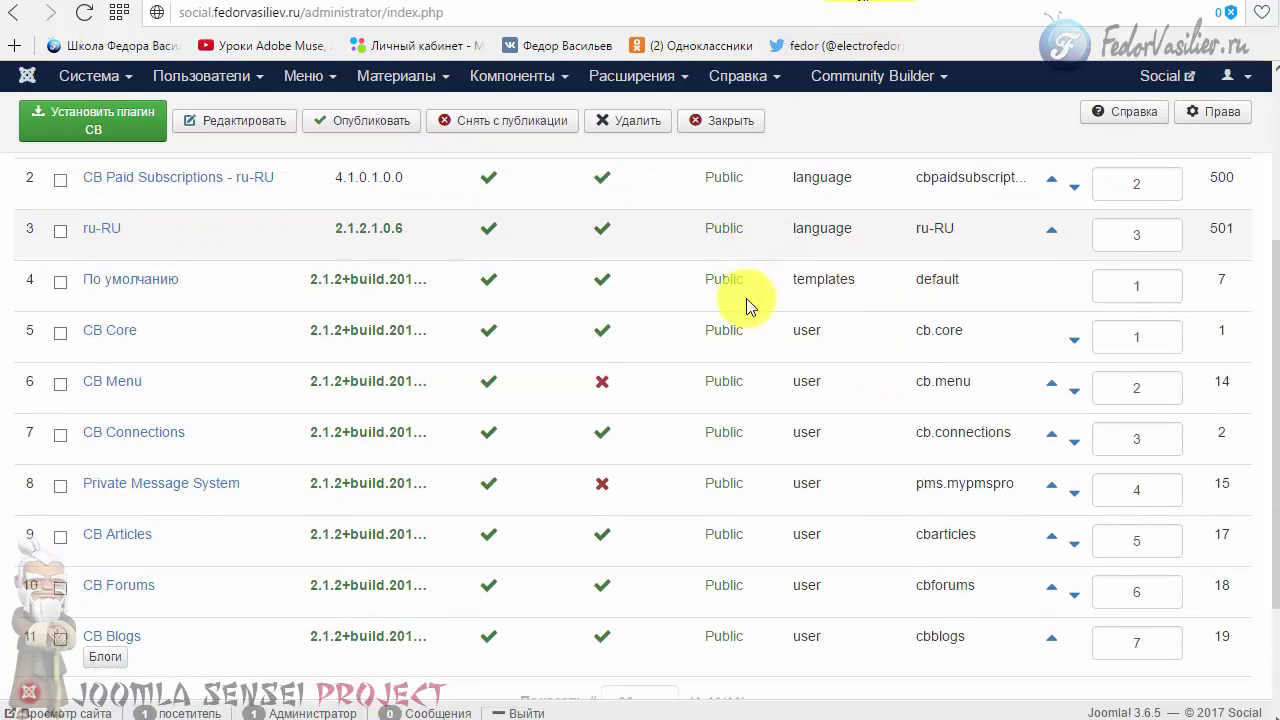
{"action": "left_click", "coordinate": [605, 379]}
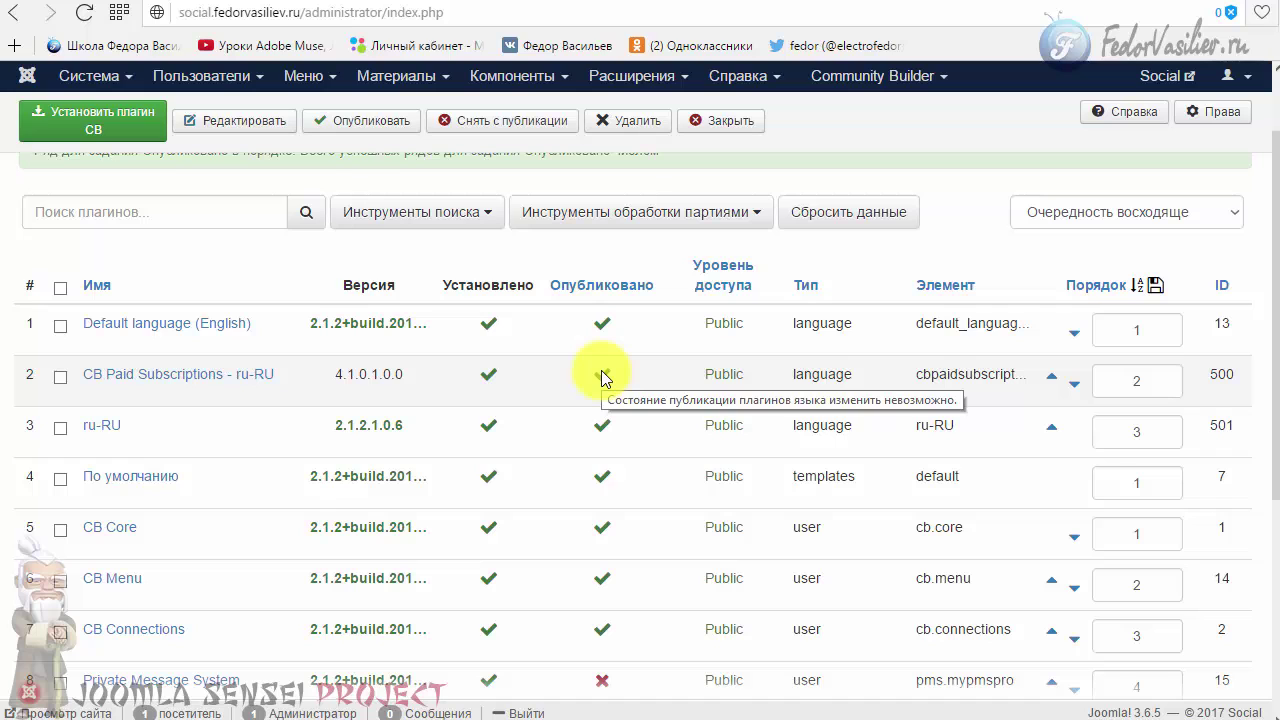
{"action": "left_click", "coordinate": [818, 2]}
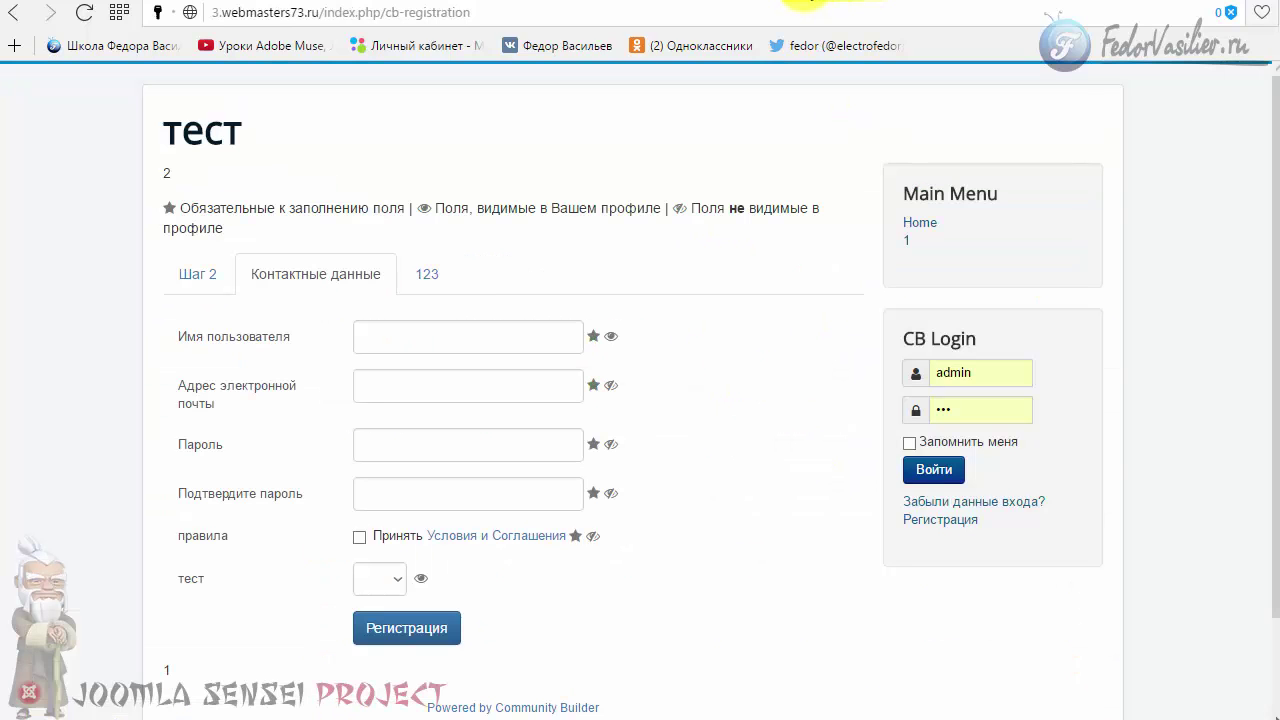
{"action": "left_click", "coordinate": [858, 2]}
{"action": "left_click", "coordinate": [887, 2]}
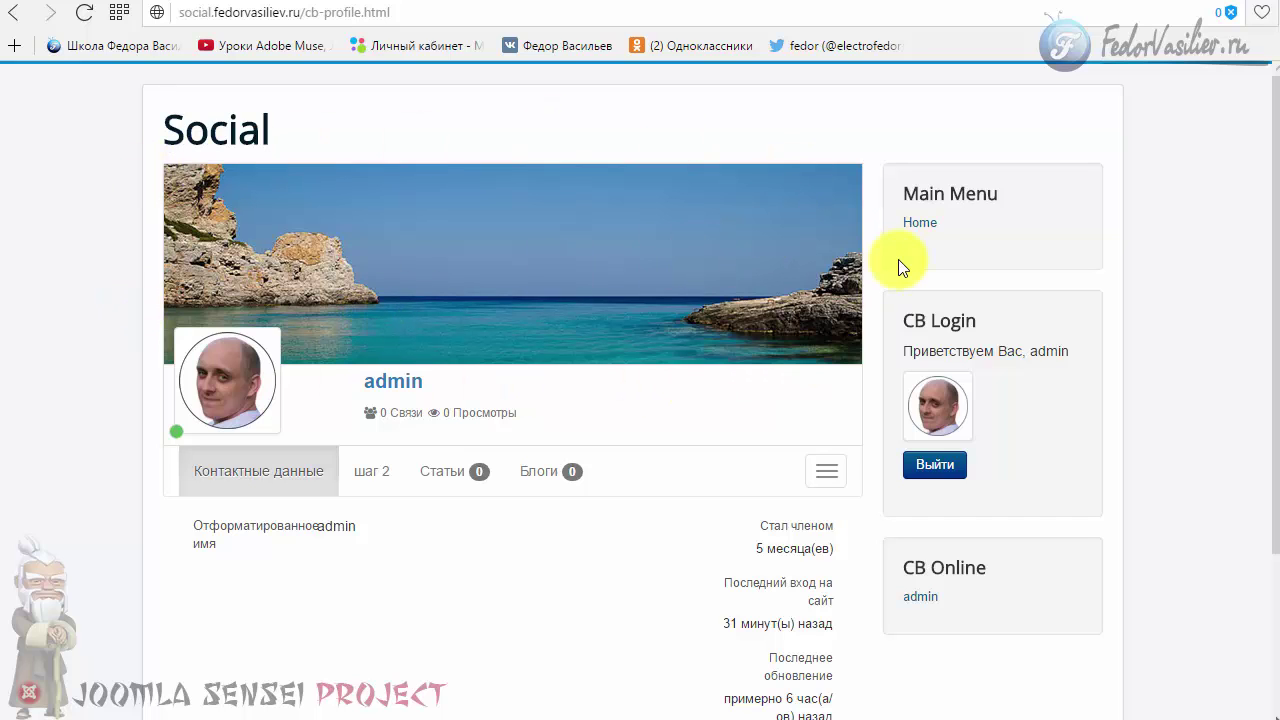
- Close the plugin manager and open the Community Builder tab manager to find the Полотно tab
{"action": "left_click", "coordinate": [864, 4]}
{"action": "scroll", "coordinate": [602, 211], "scroll_direction": "up", "scroll_amount": 1}
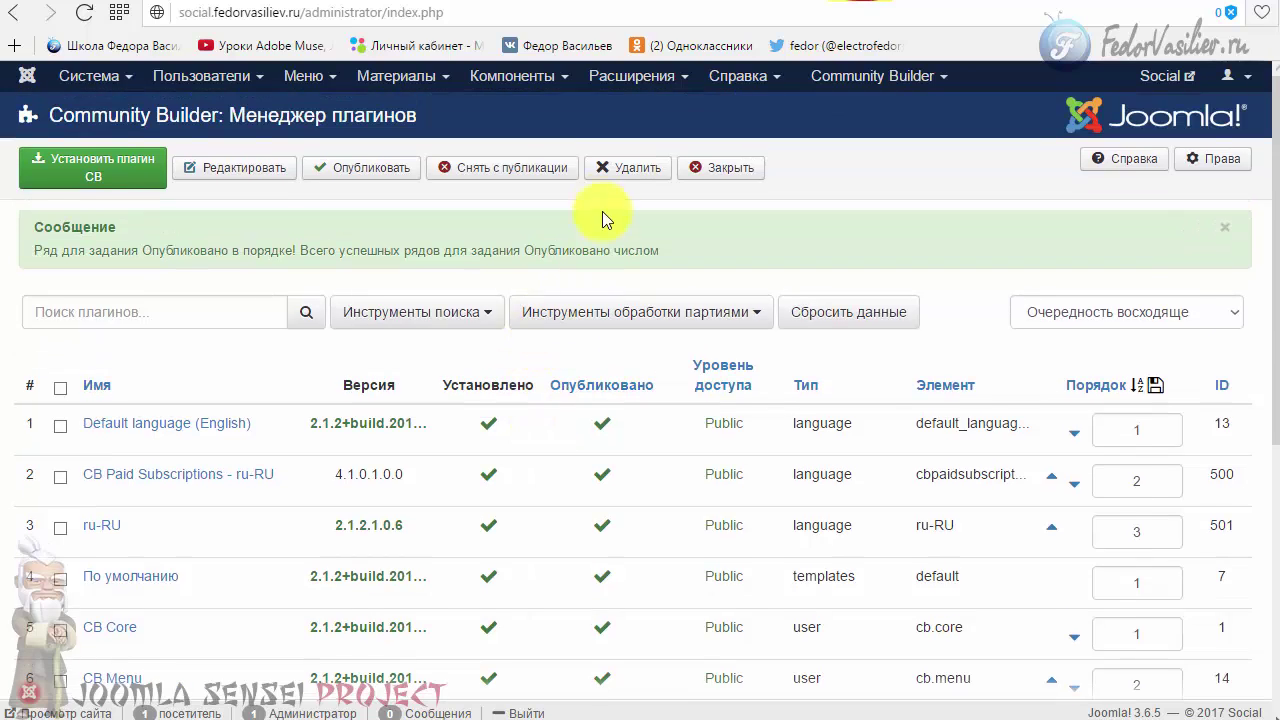
{"action": "left_click", "coordinate": [721, 168]}
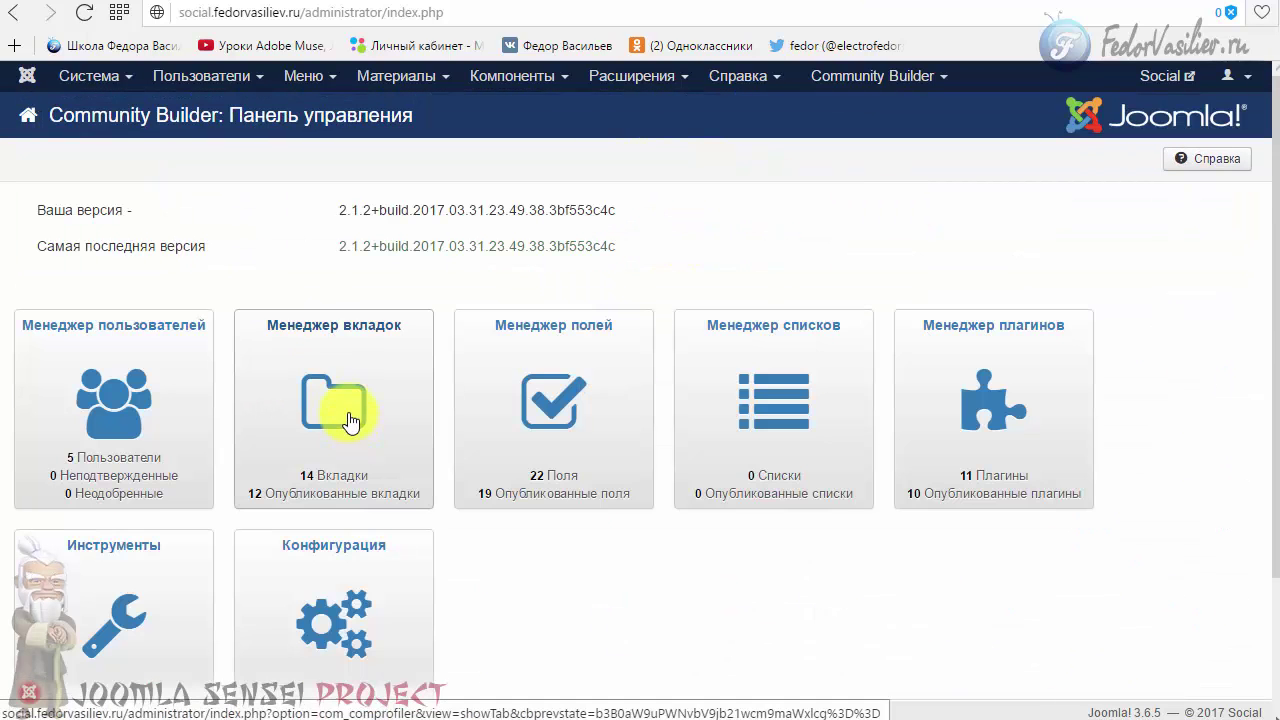
{"action": "left_click", "coordinate": [343, 414]}
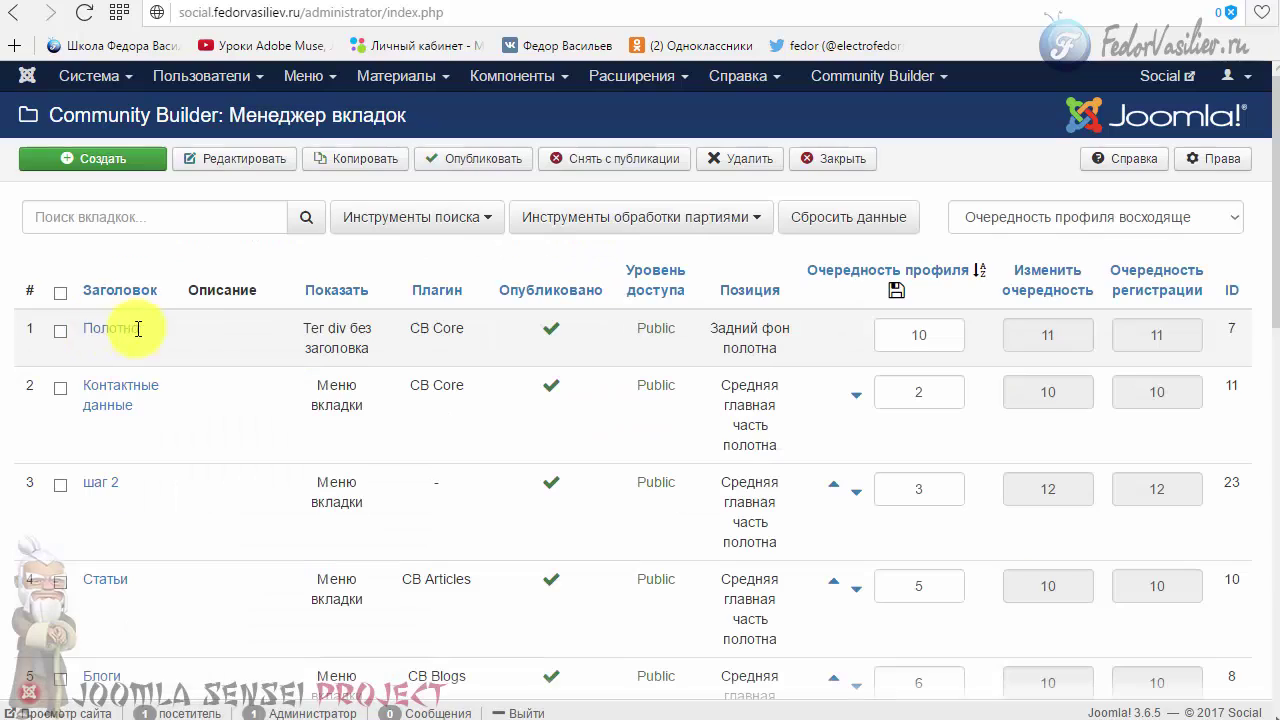
{"action": "left_click_drag", "start_coordinate": [137, 329], "coordinate": [90, 335]}
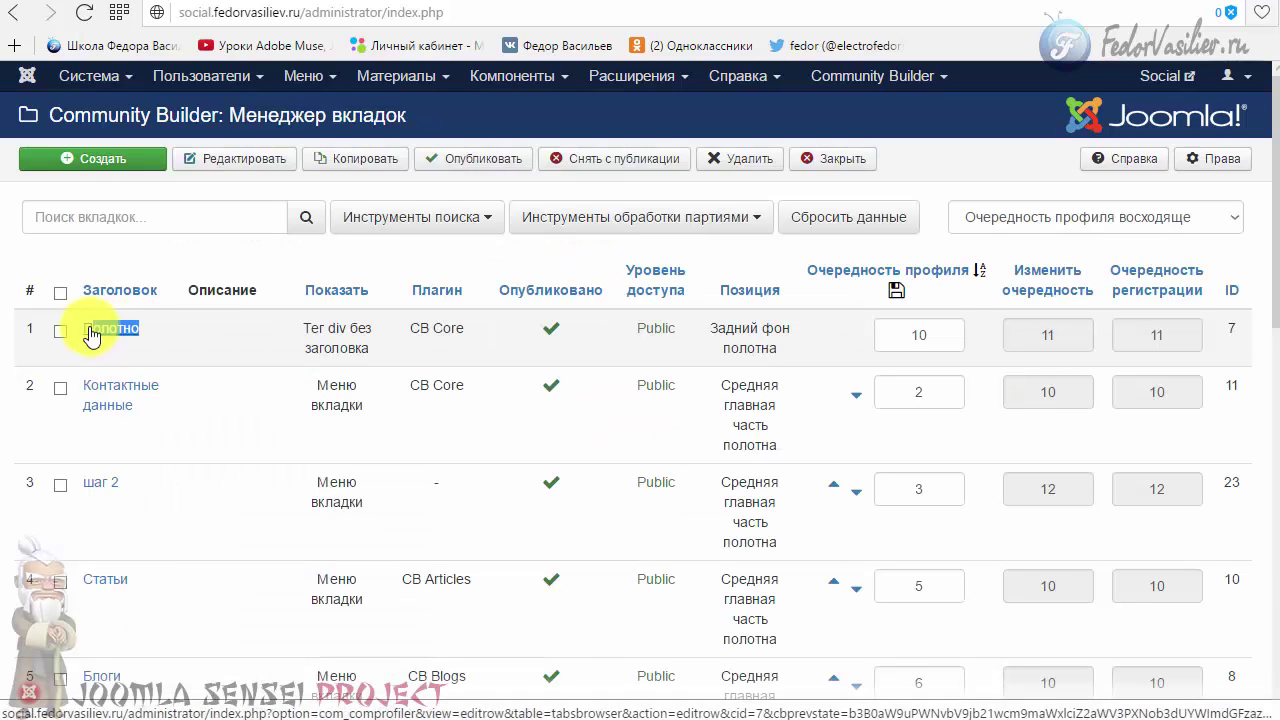
- Unpublish the Полотно tab in the tab list and publish it again
{"action": "left_click", "coordinate": [551, 328]}
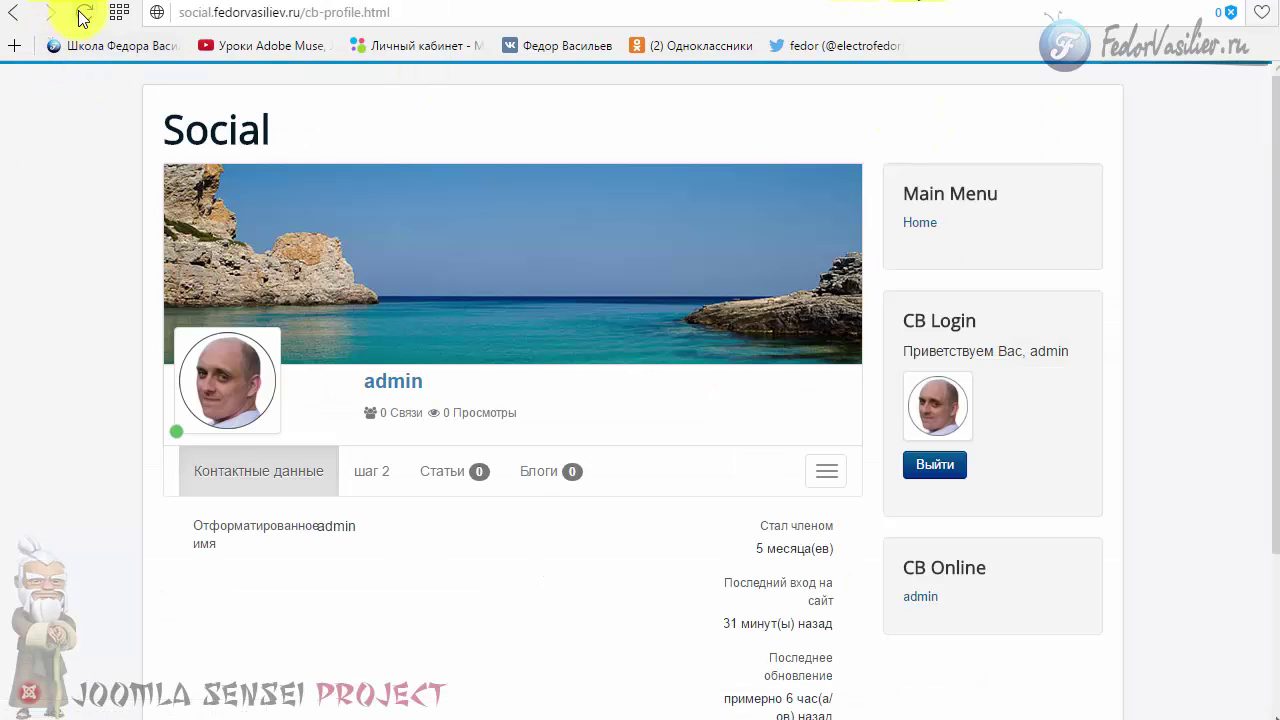
{"action": "left_click", "coordinate": [83, 18]}
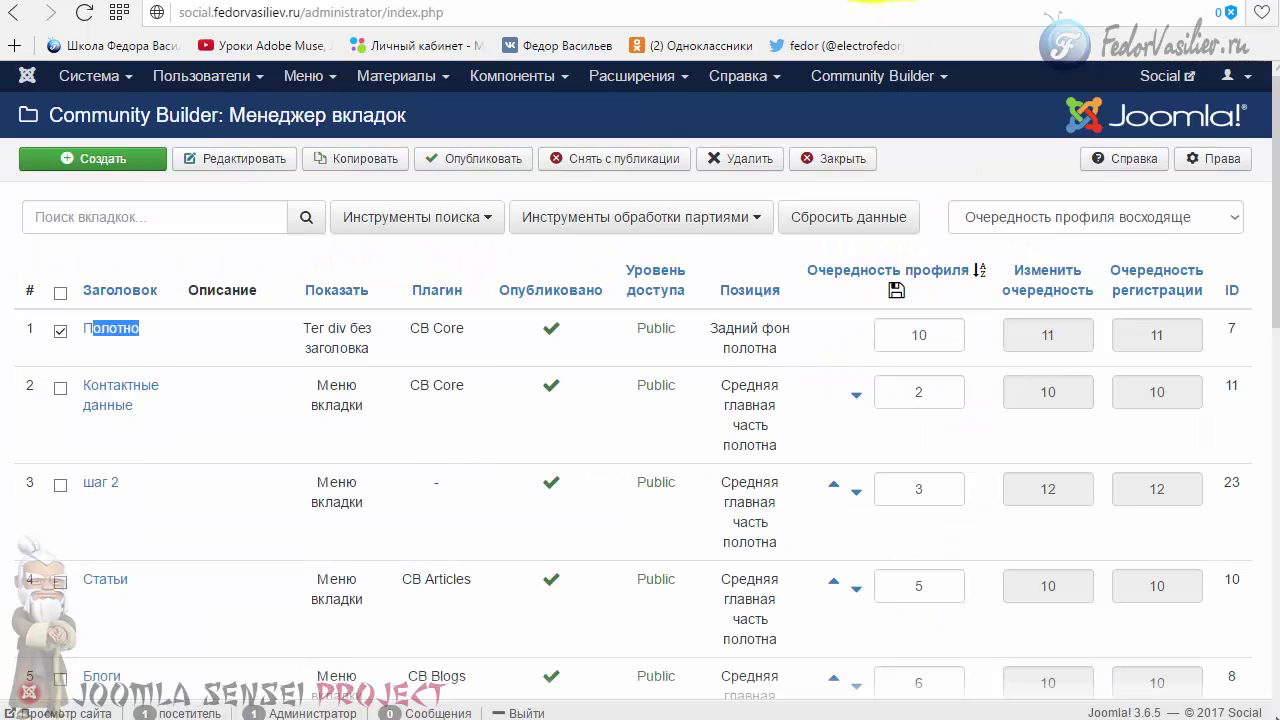
{"action": "left_click", "coordinate": [614, 158]}
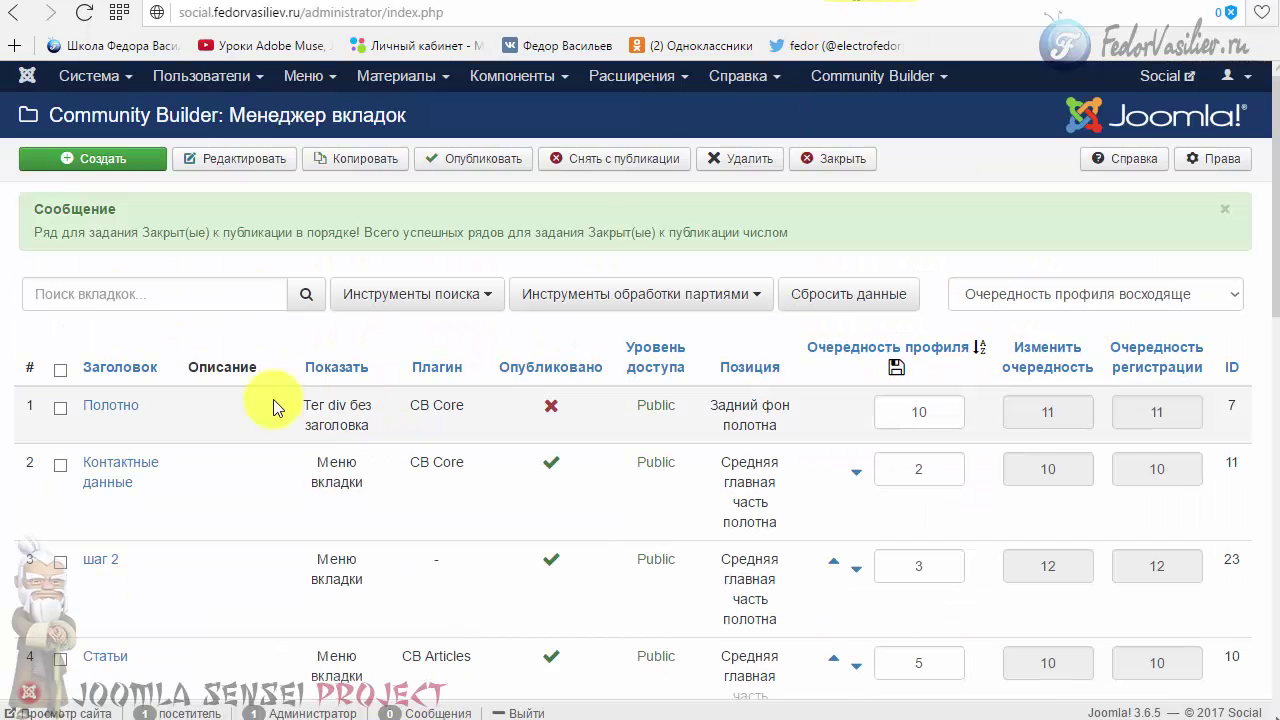
{"action": "left_click", "coordinate": [560, 406]}
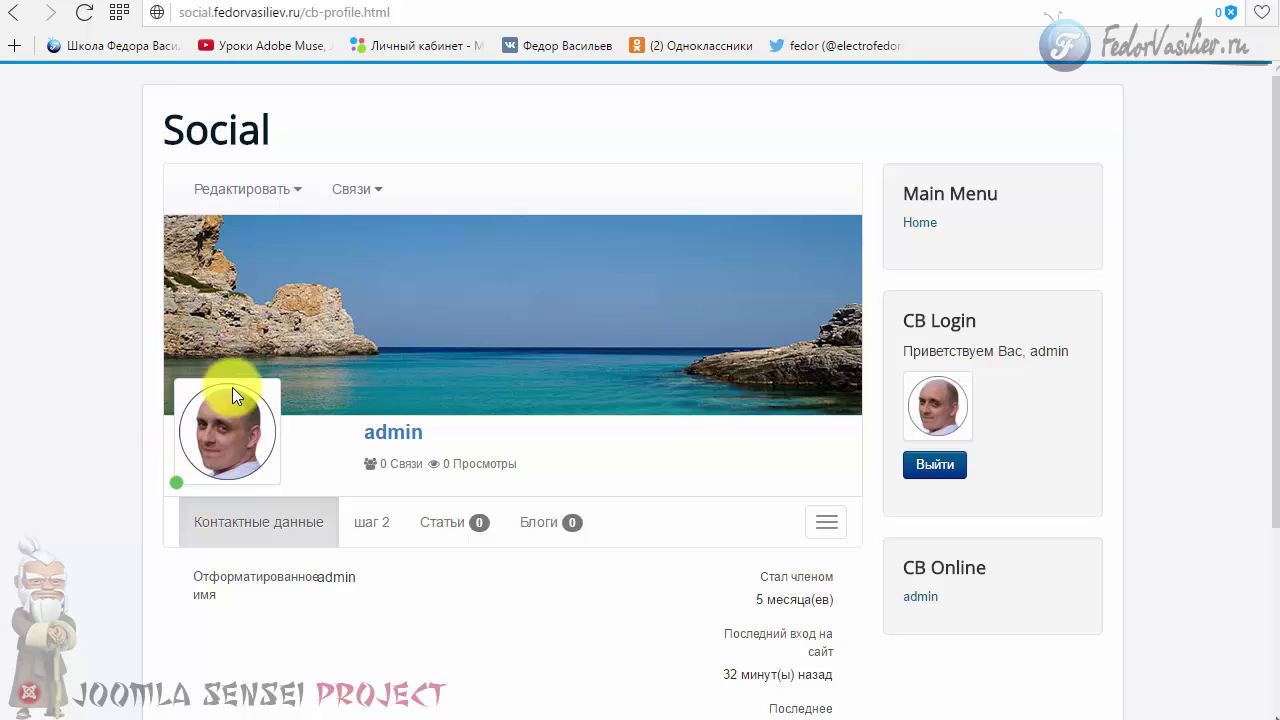
- Unpublish the Портрет tab in the Community Builder tab manager and reload the profile page to check the avatar
{"action": "left_click", "coordinate": [855, 5]}
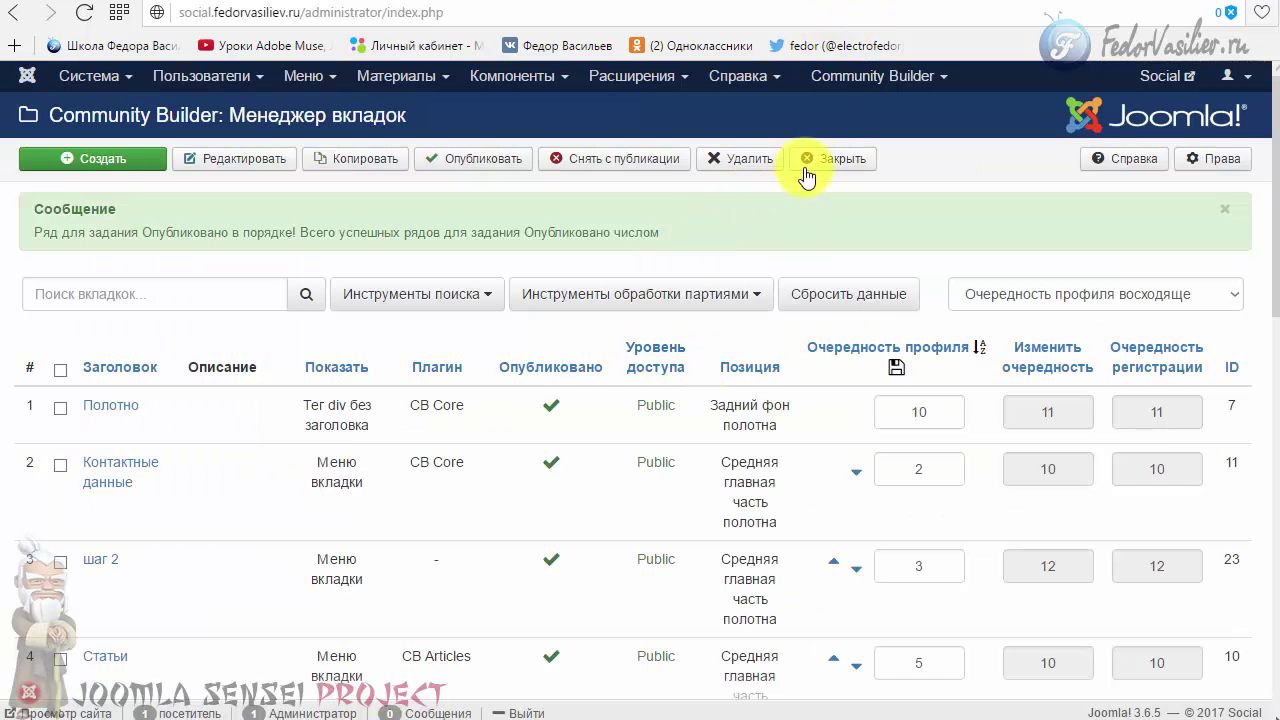
{"action": "left_click", "coordinate": [838, 162]}
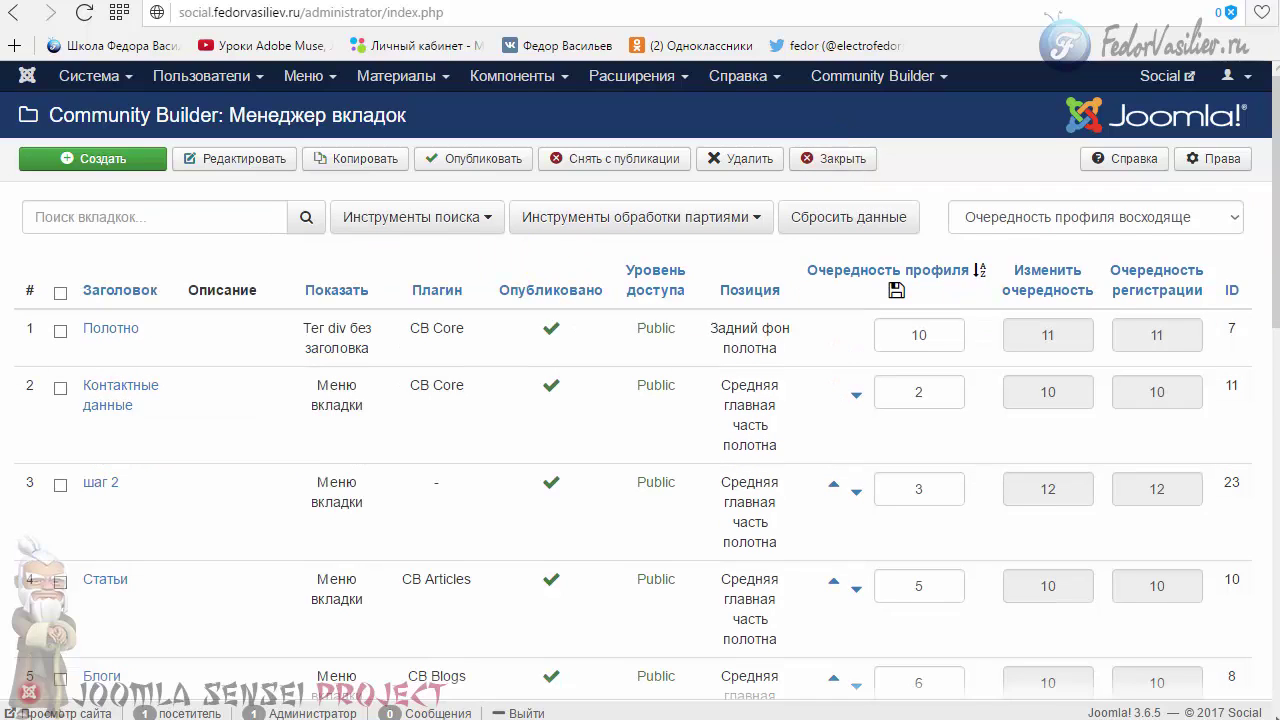
{"action": "left_click_drag", "start_coordinate": [1273, 258], "coordinate": [1272, 408]}
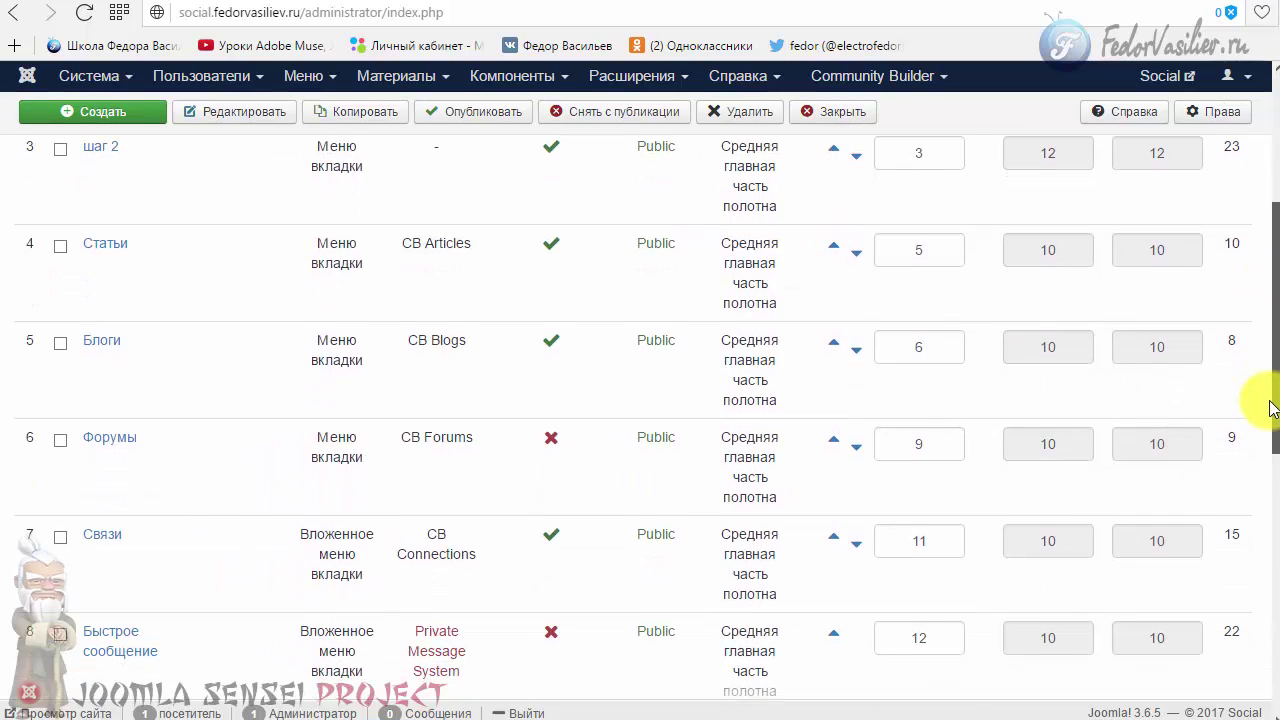
{"action": "scroll", "coordinate": [1272, 408], "scroll_direction": "down", "scroll_amount": 4}
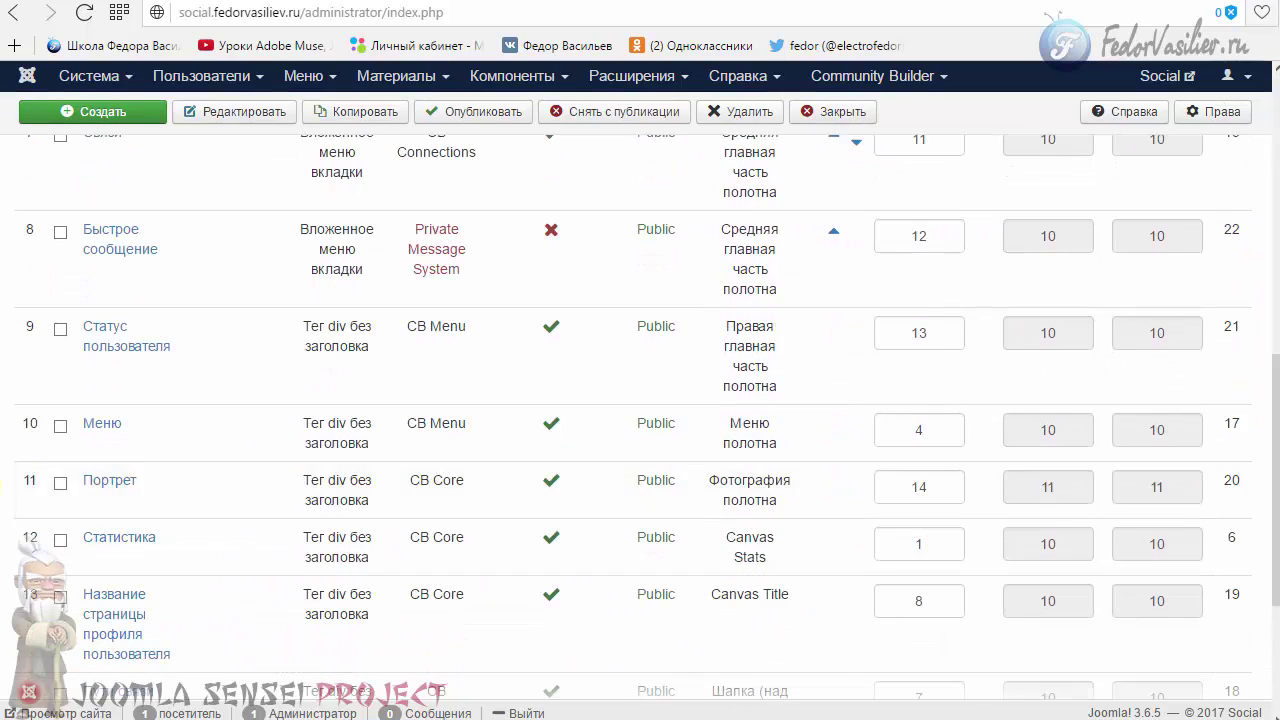
{"action": "left_click", "coordinate": [551, 478]}
{"action": "left_click", "coordinate": [918, 2]}
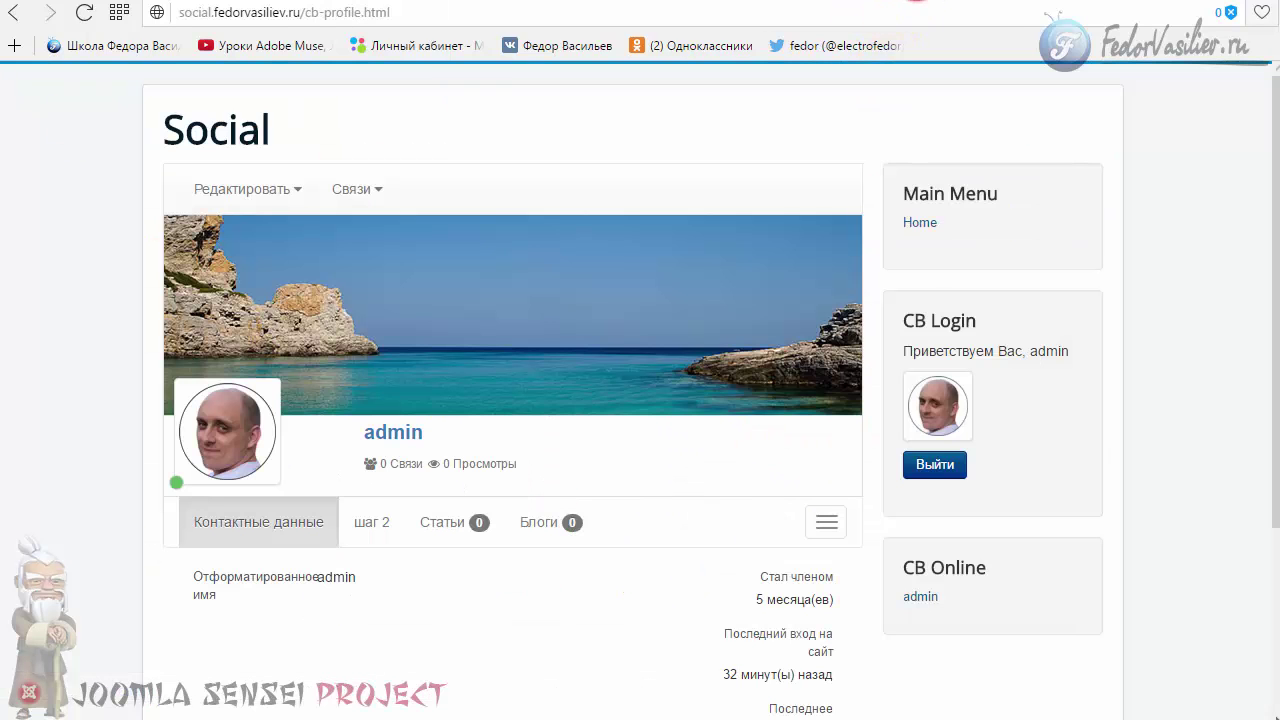
{"action": "left_click", "coordinate": [83, 14]}
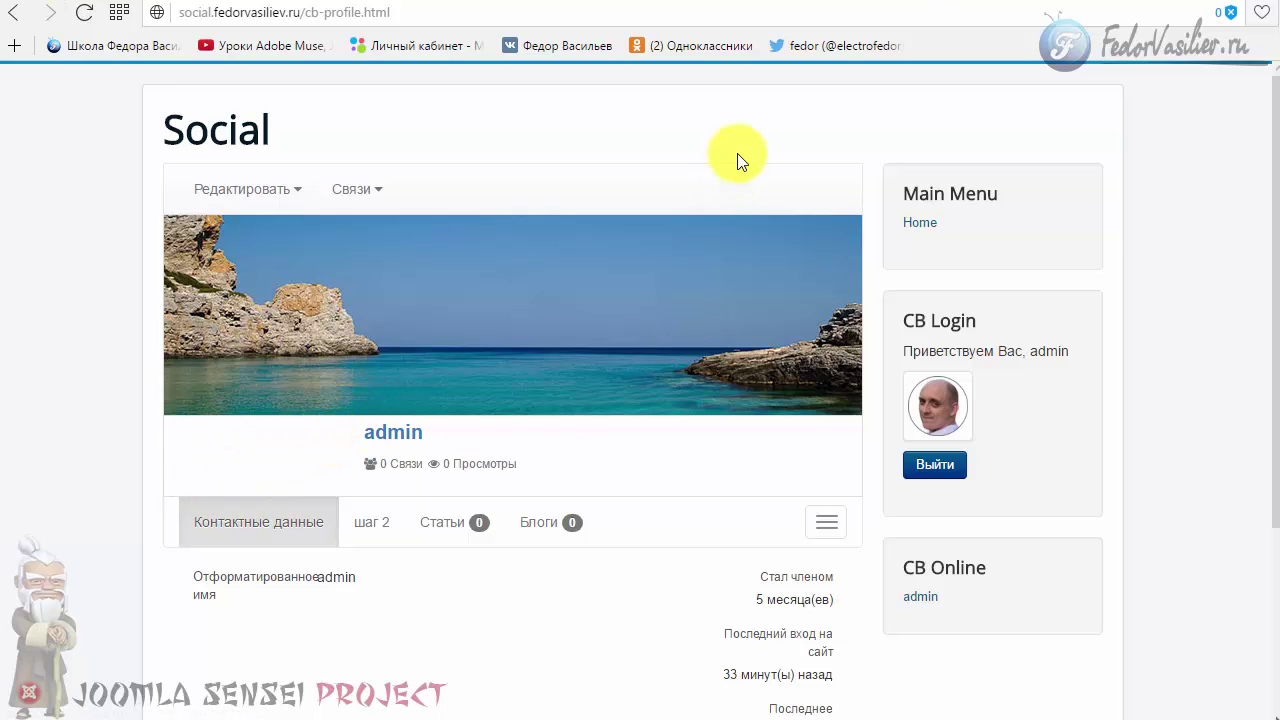
- Return to the tab manager and publish the Портрет tab again
{"action": "left_click", "coordinate": [871, 2]}
{"action": "scroll", "coordinate": [330, 540], "scroll_direction": "down", "scroll_amount": 4}
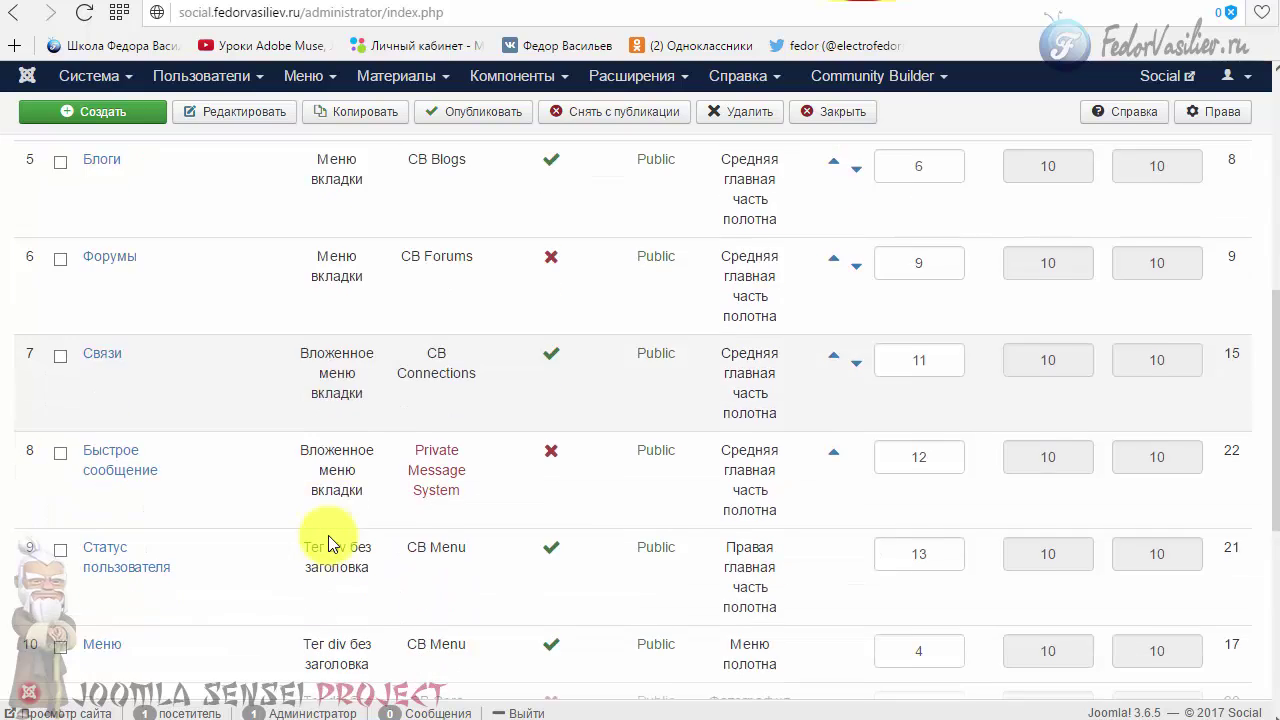
{"action": "left_click", "coordinate": [648, 493]}
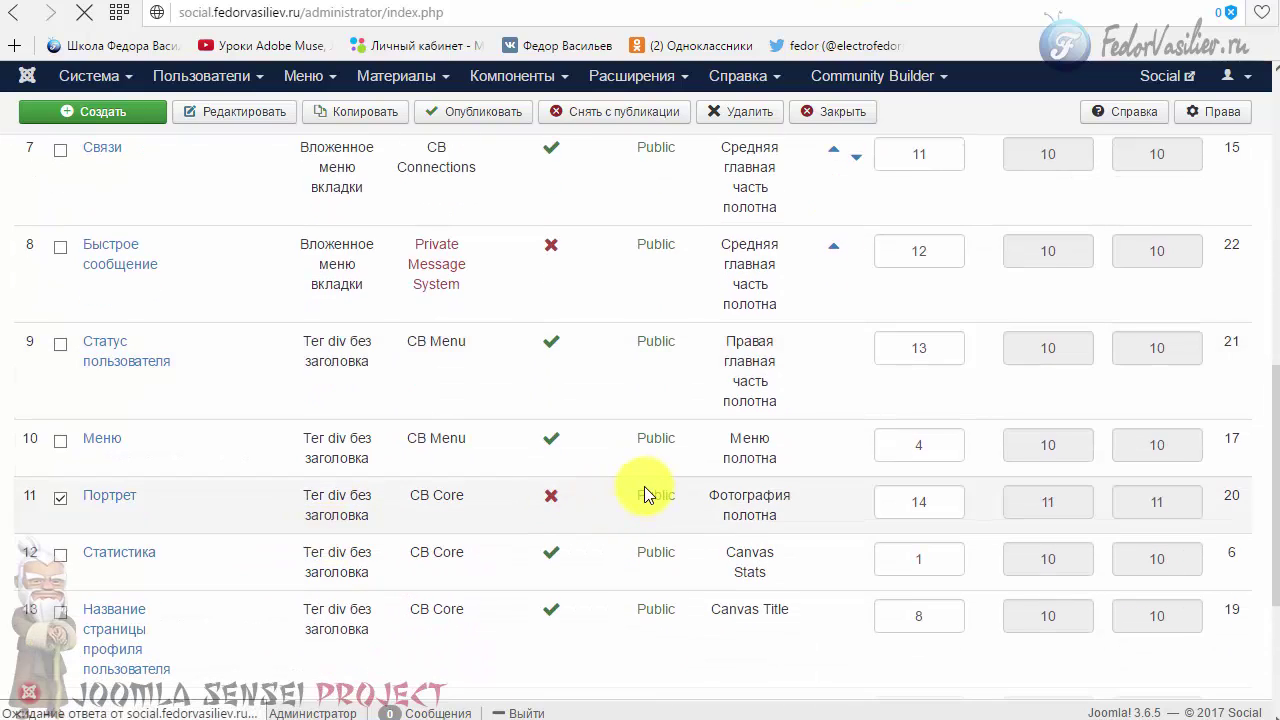
- Open the Портрет tab for editing and review its general settings, including the available Позиция options
{"action": "scroll", "coordinate": [388, 449], "scroll_direction": "down", "scroll_amount": 3}
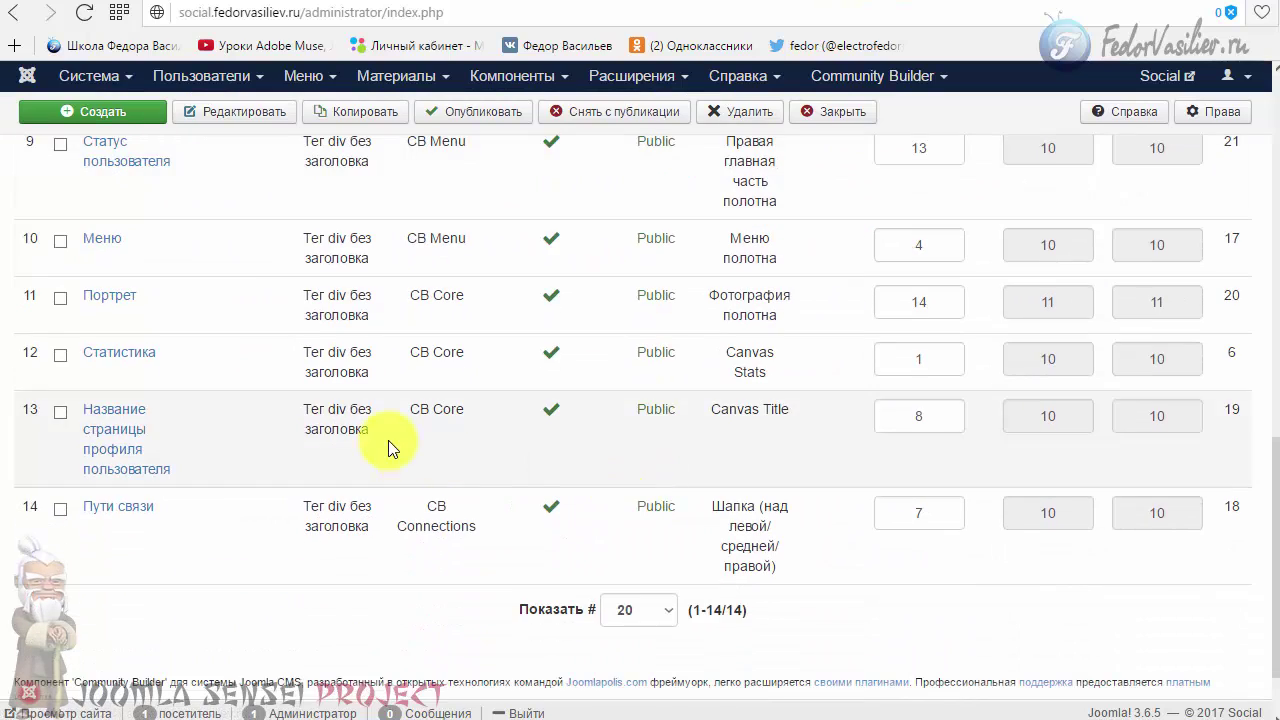
{"action": "left_click", "coordinate": [112, 292]}
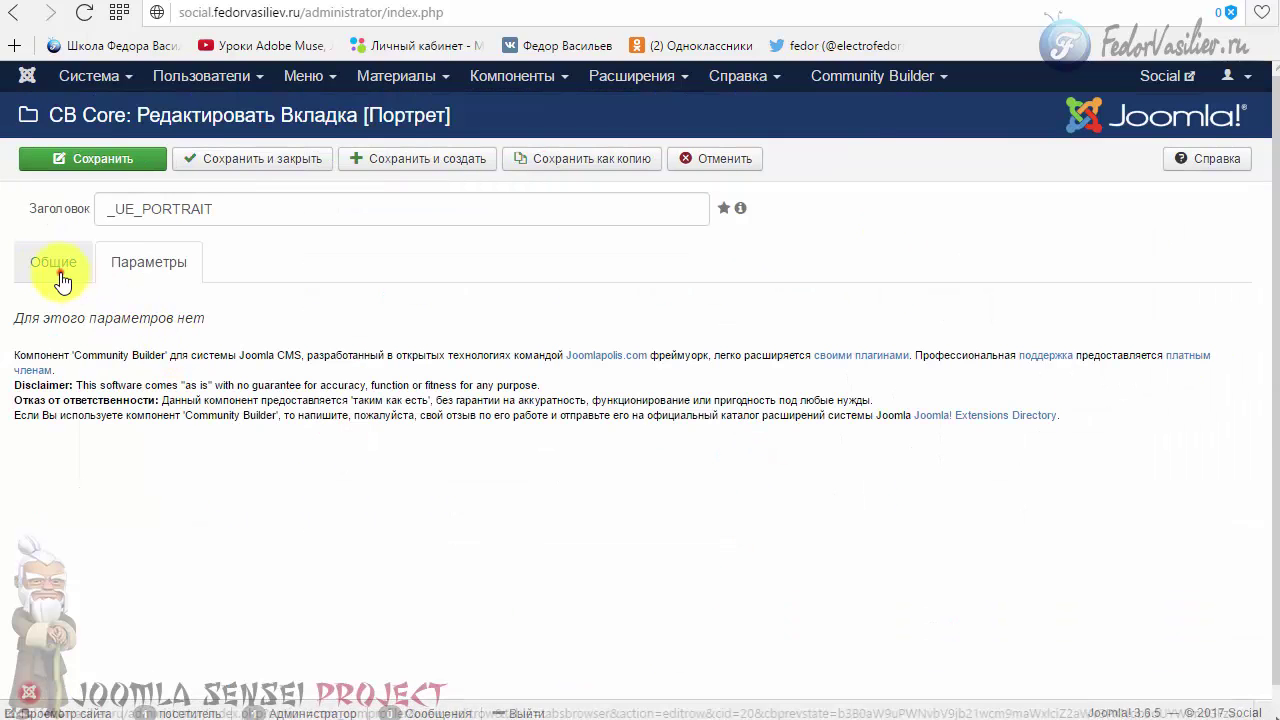
{"action": "left_click", "coordinate": [58, 275]}
{"action": "scroll", "coordinate": [526, 478], "scroll_direction": "down", "scroll_amount": 2}
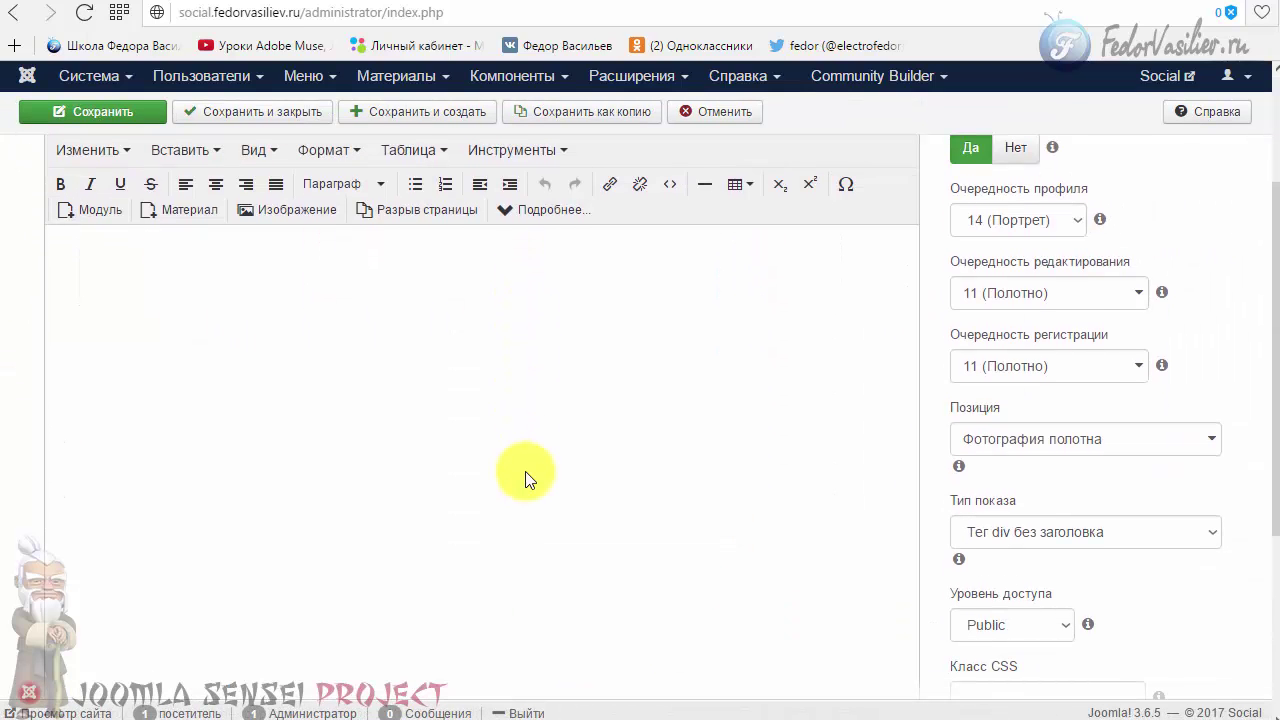
{"action": "scroll", "coordinate": [527, 478], "scroll_direction": "up", "scroll_amount": 3}
{"action": "scroll", "coordinate": [671, 600], "scroll_direction": "down", "scroll_amount": 3}
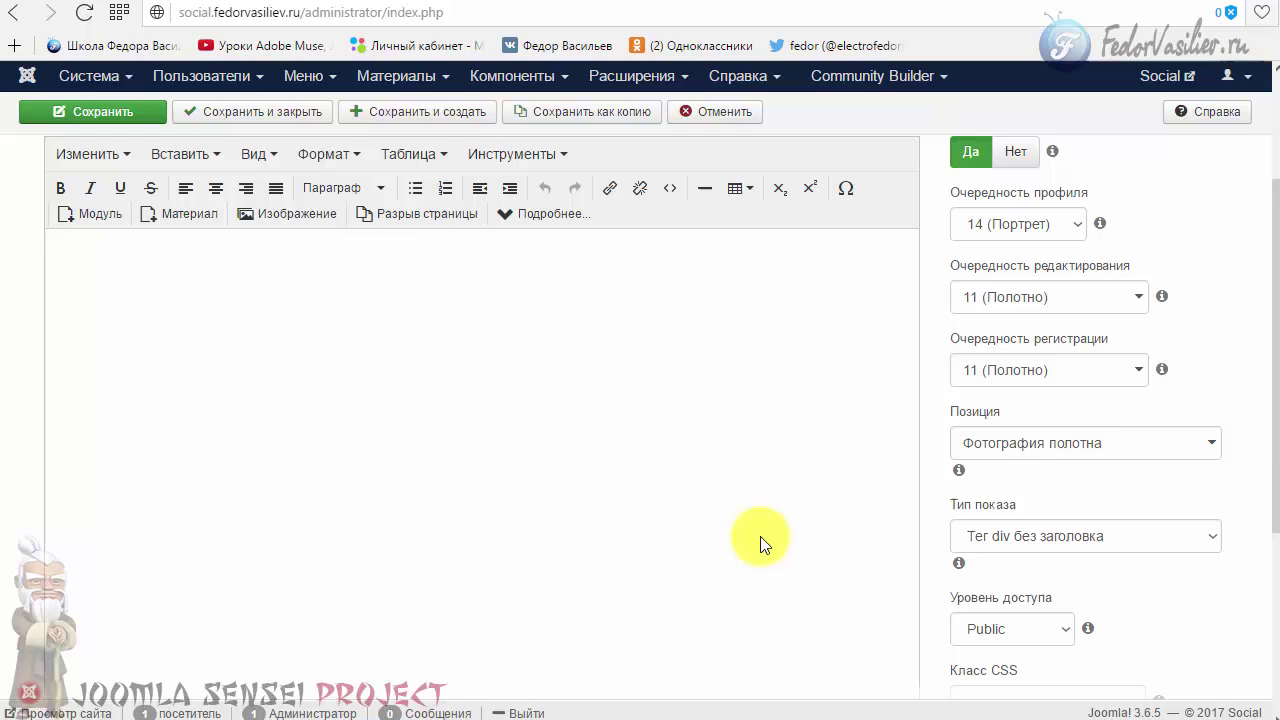
{"action": "left_click", "coordinate": [1085, 452]}
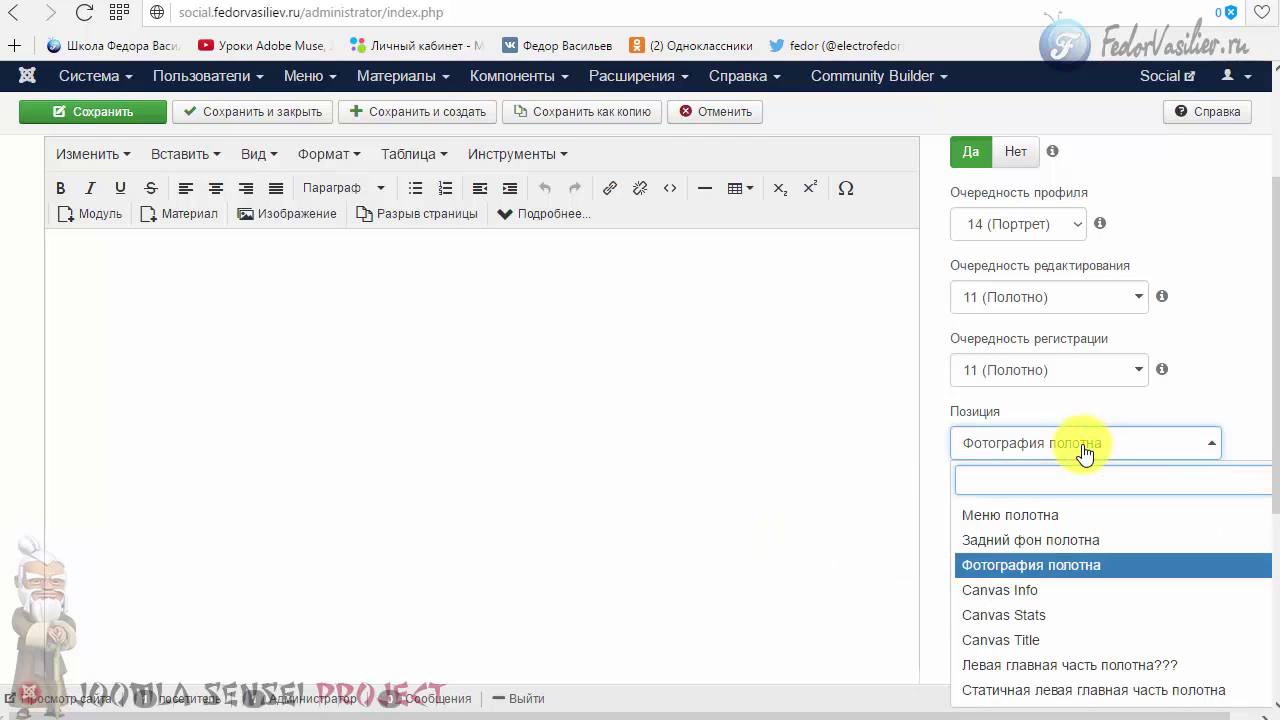
{"action": "left_click", "coordinate": [1085, 452]}
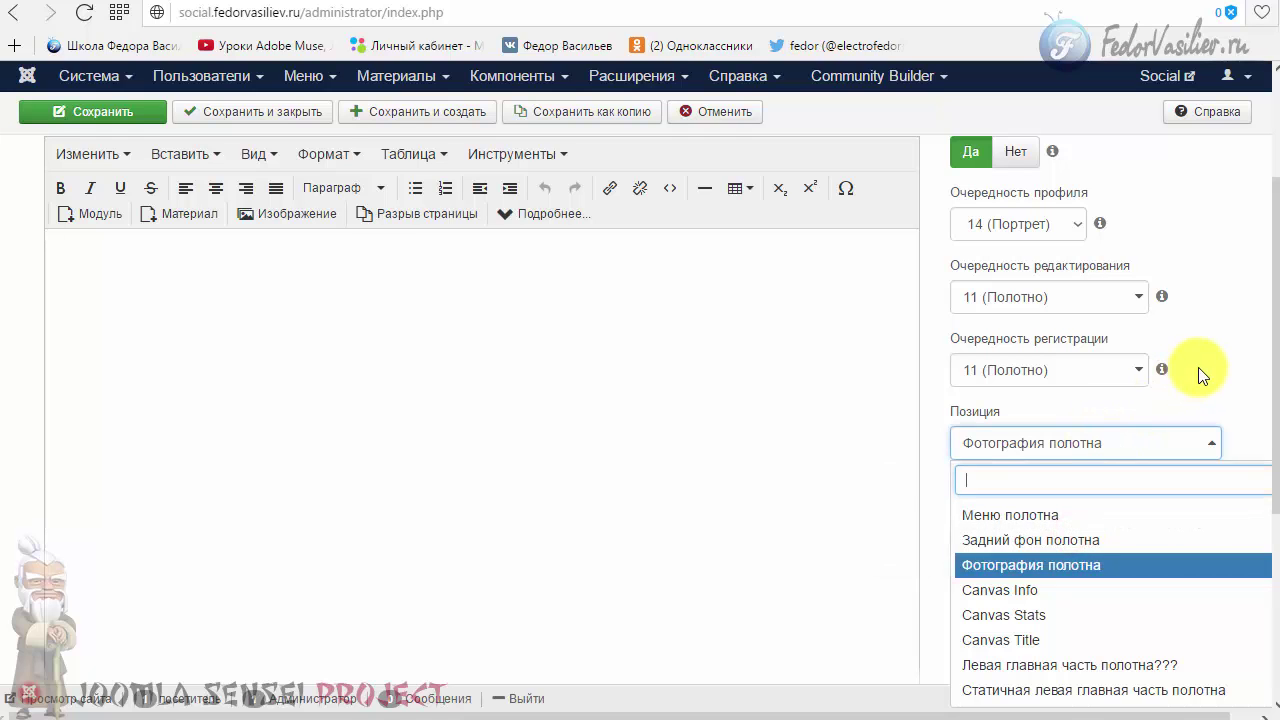
{"action": "left_click", "coordinate": [1203, 375]}
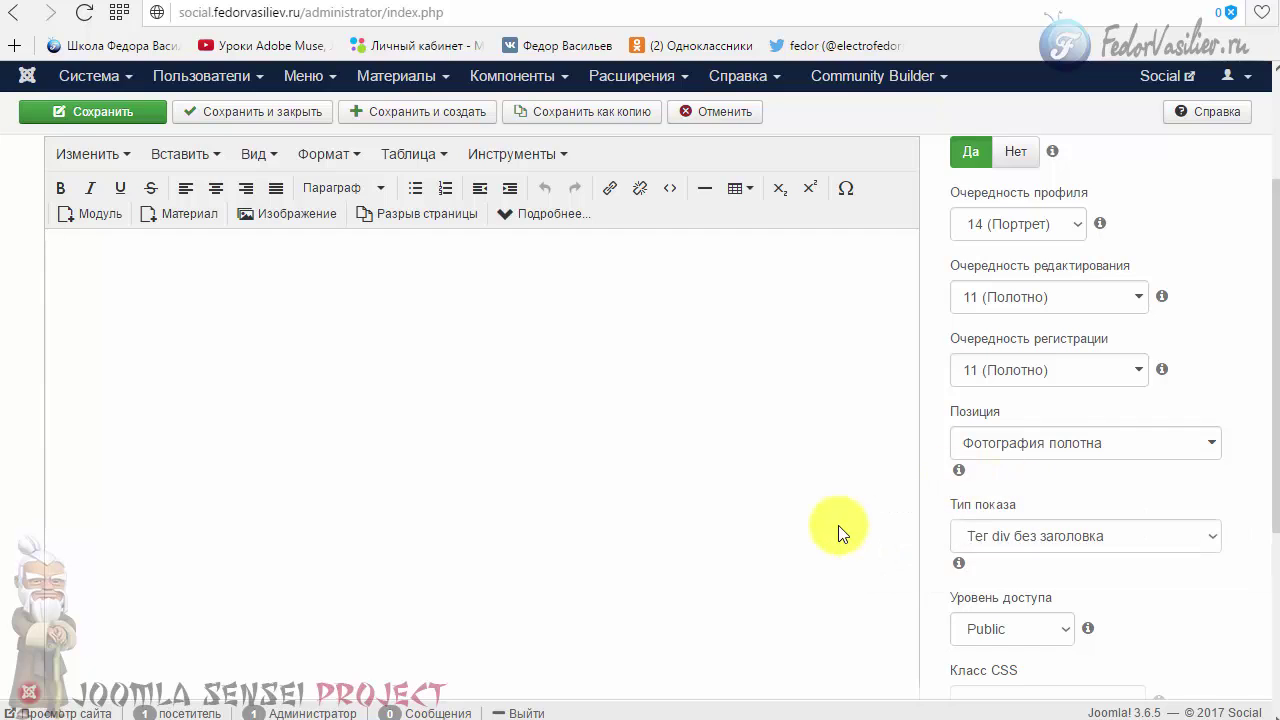
- Review the remaining general settings of the Портрет tab, cancel editing and return to the Community Builder control panel
{"action": "scroll", "coordinate": [830, 522], "scroll_direction": "up", "scroll_amount": 2}
{"action": "scroll", "coordinate": [991, 449], "scroll_direction": "down", "scroll_amount": 5}
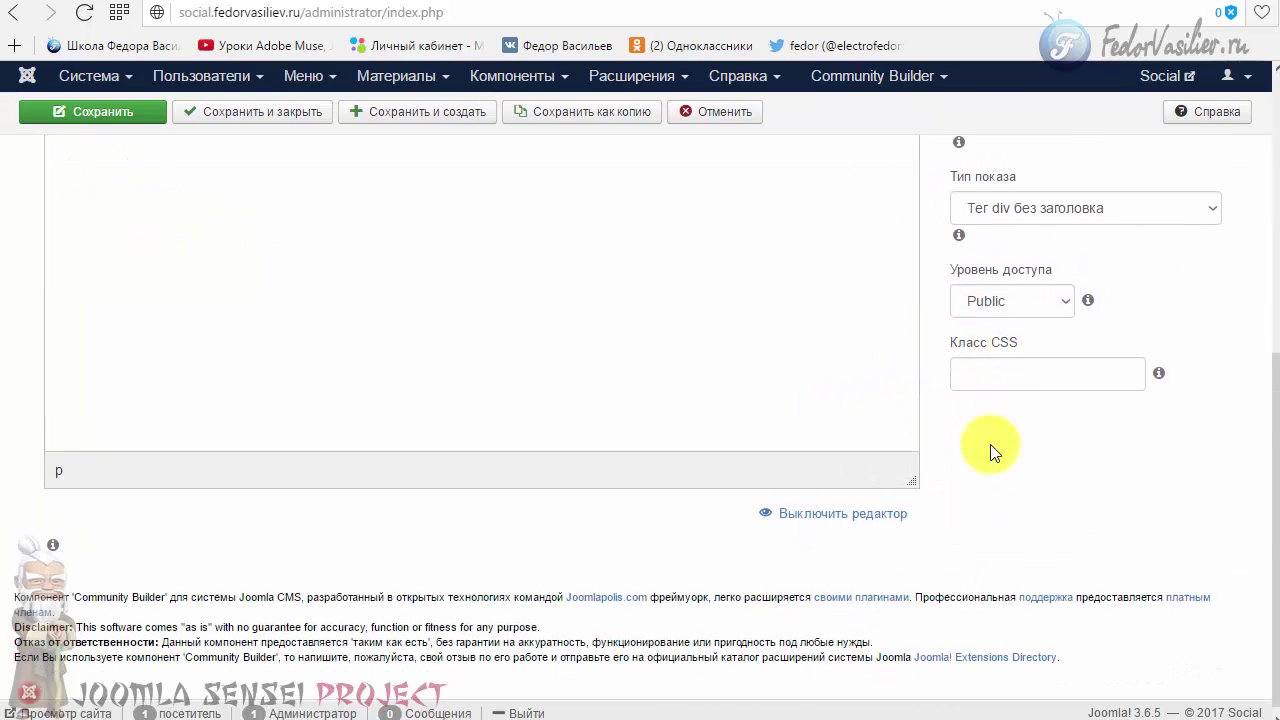
{"action": "left_click", "coordinate": [877, 511]}
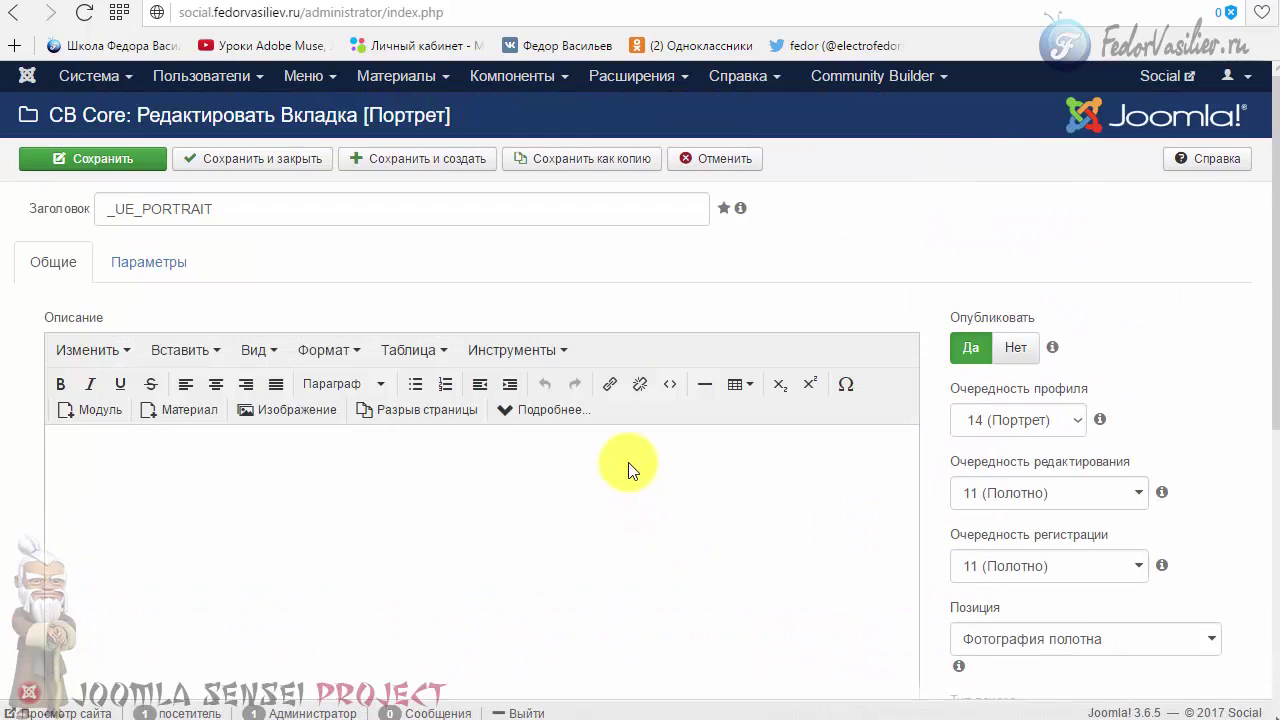
{"action": "left_click", "coordinate": [736, 162]}
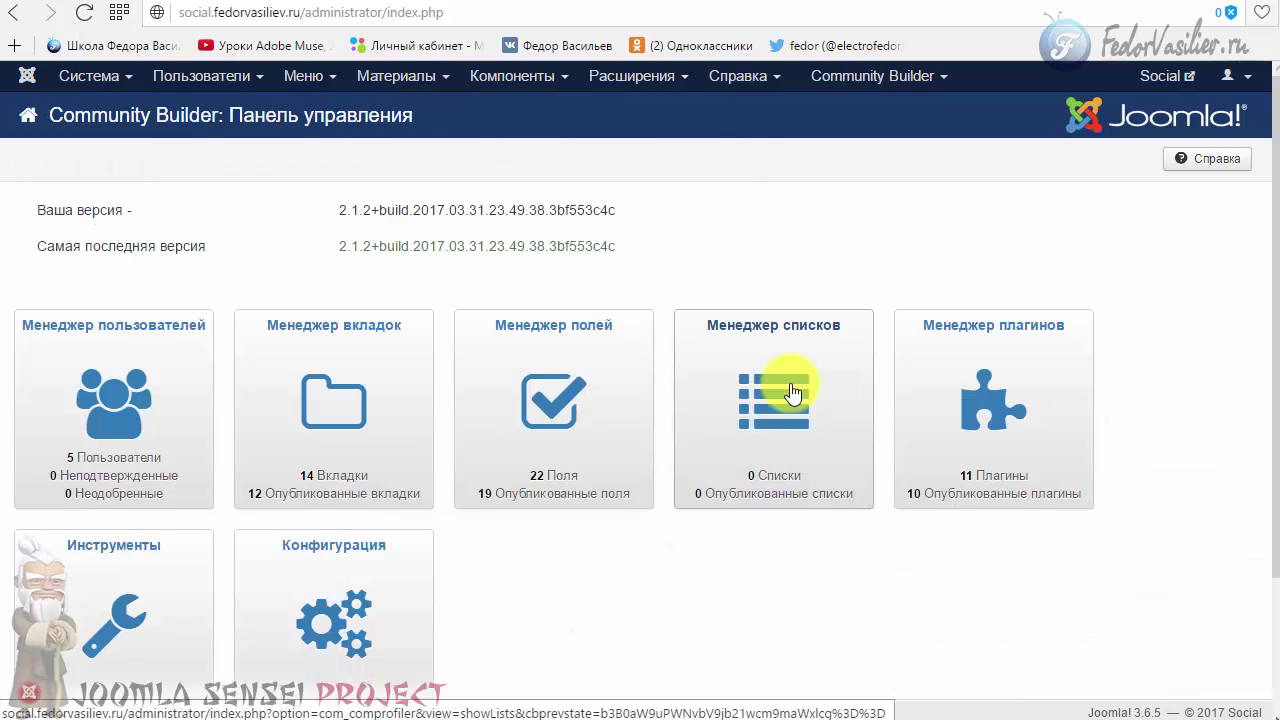
- Find the Аватар профиля field in the Community Builder field manager and open it for editing
{"action": "left_click", "coordinate": [595, 396]}
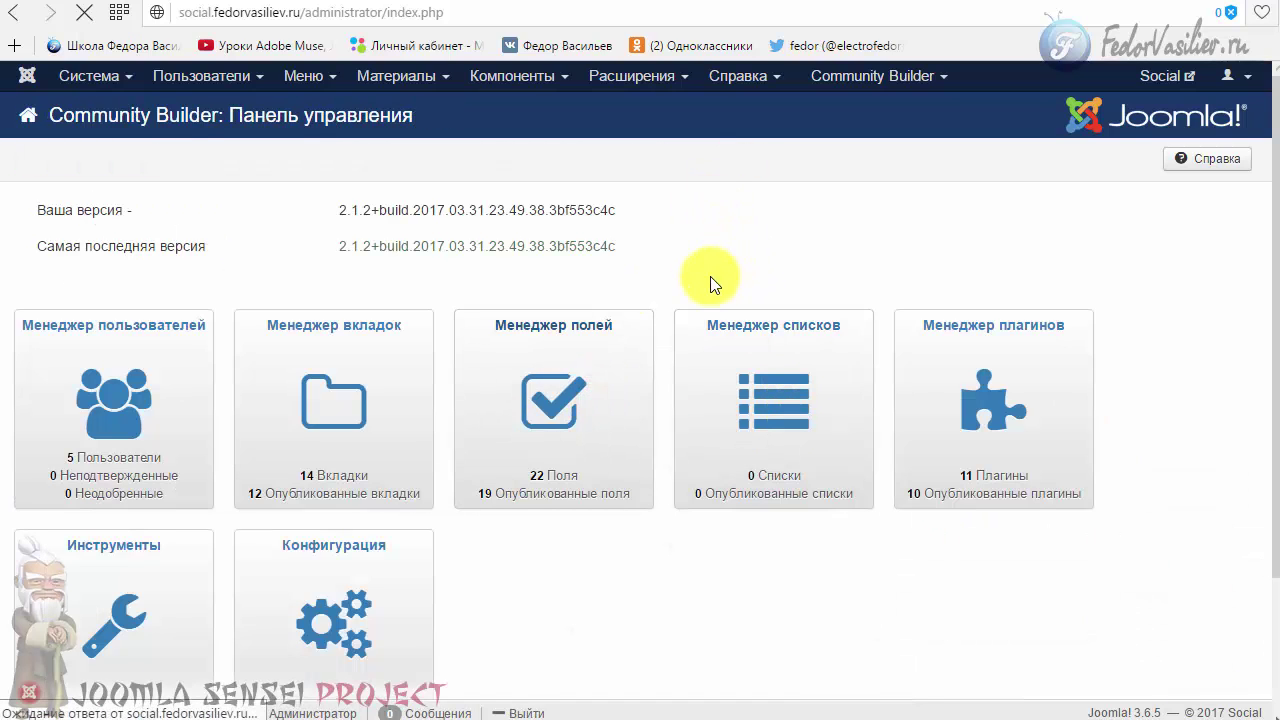
{"action": "scroll", "coordinate": [545, 346], "scroll_direction": "down", "scroll_amount": 7}
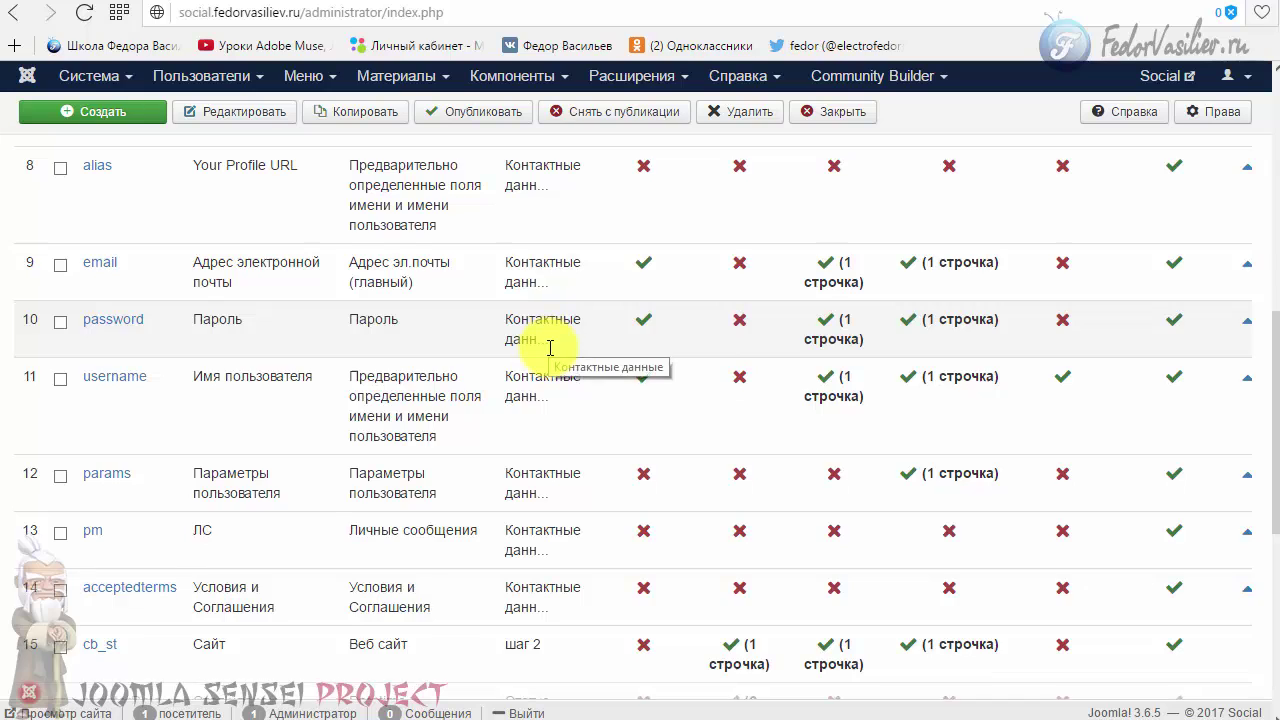
{"action": "scroll", "coordinate": [545, 345], "scroll_direction": "down", "scroll_amount": 4}
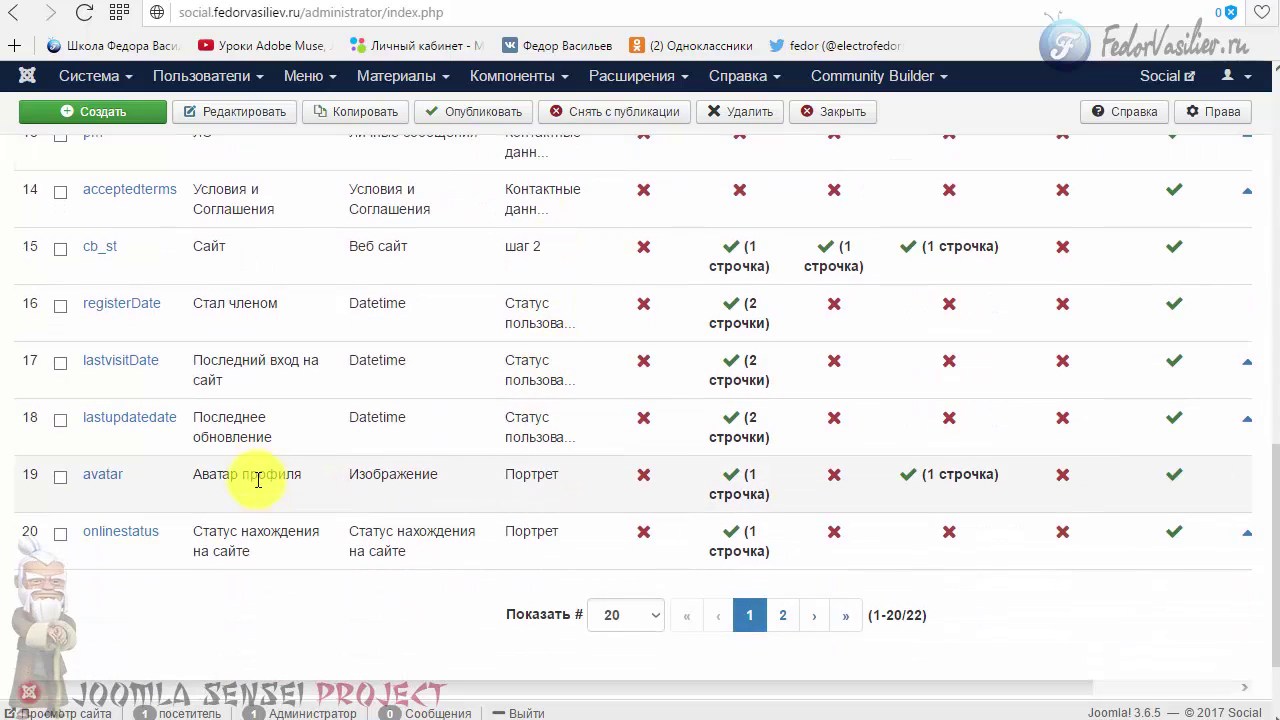
{"action": "left_click_drag", "start_coordinate": [306, 474], "coordinate": [207, 481]}
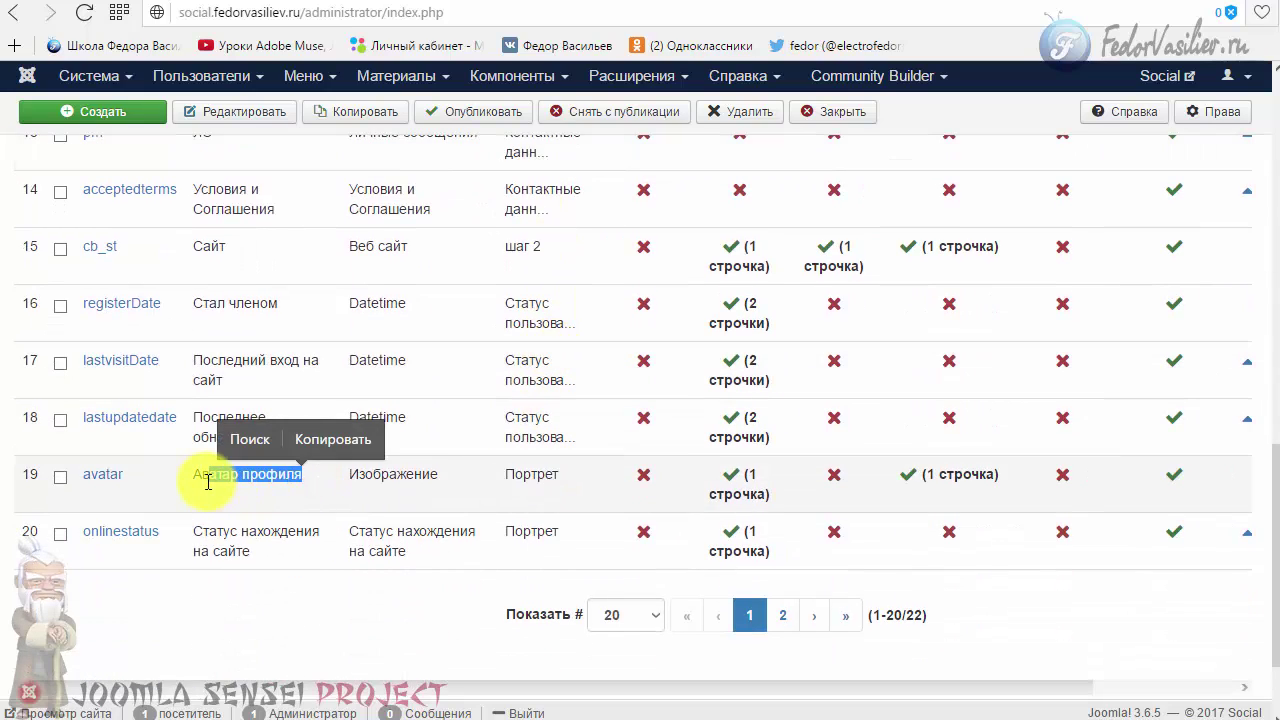
{"action": "left_click", "coordinate": [103, 478]}
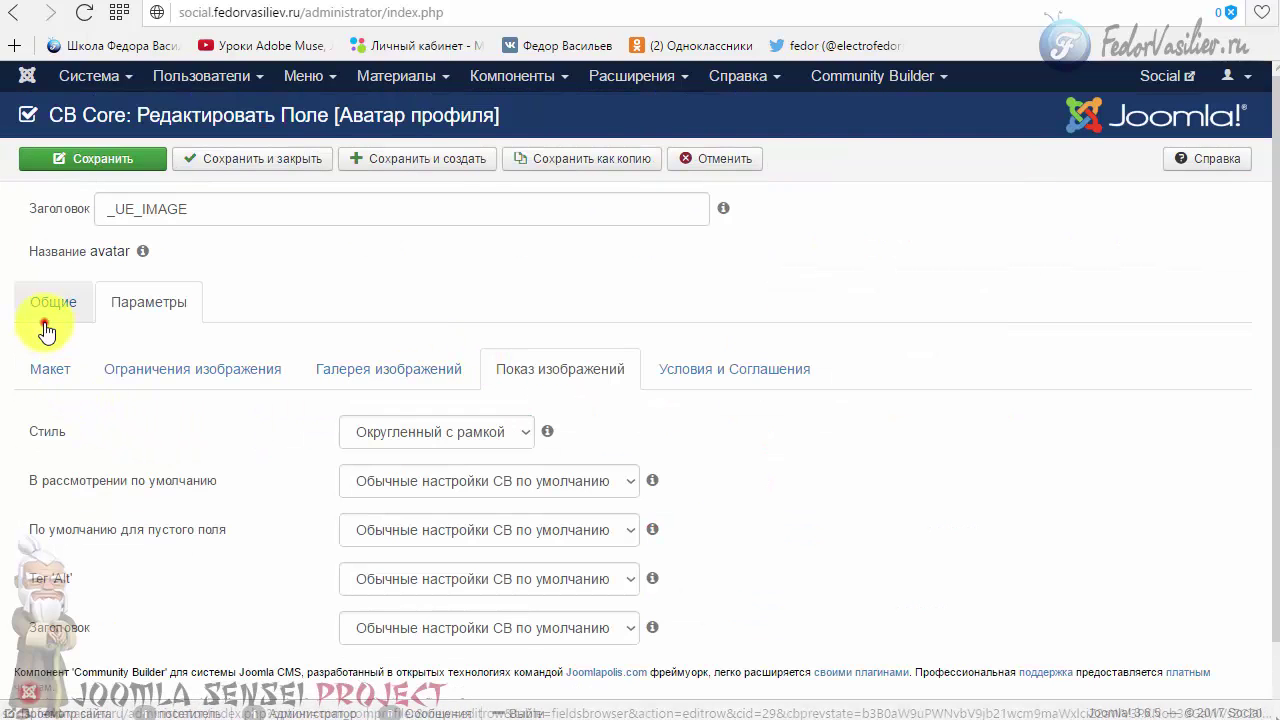
- Examine the avatar field's general settings and the template settings in its Макет parameters
{"action": "left_click", "coordinate": [44, 320]}
{"action": "scroll", "coordinate": [157, 374], "scroll_direction": "down", "scroll_amount": 4}
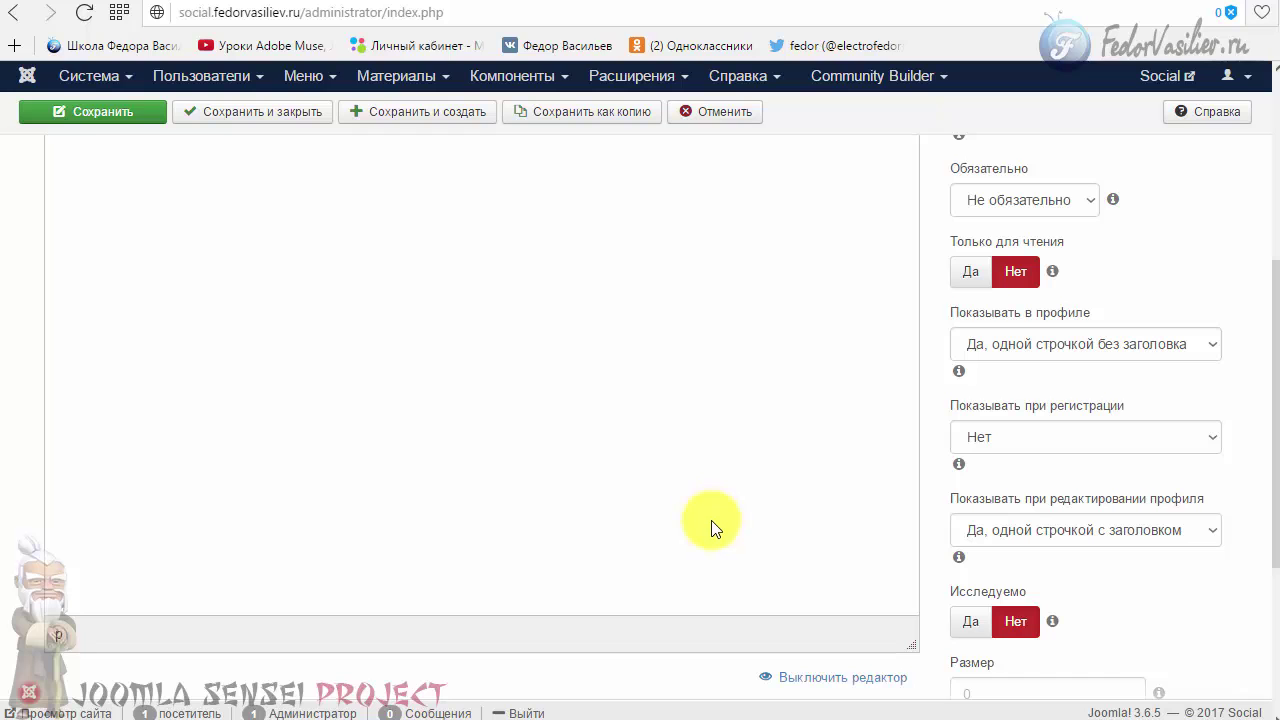
{"action": "scroll", "coordinate": [1150, 430], "scroll_direction": "down", "scroll_amount": 3}
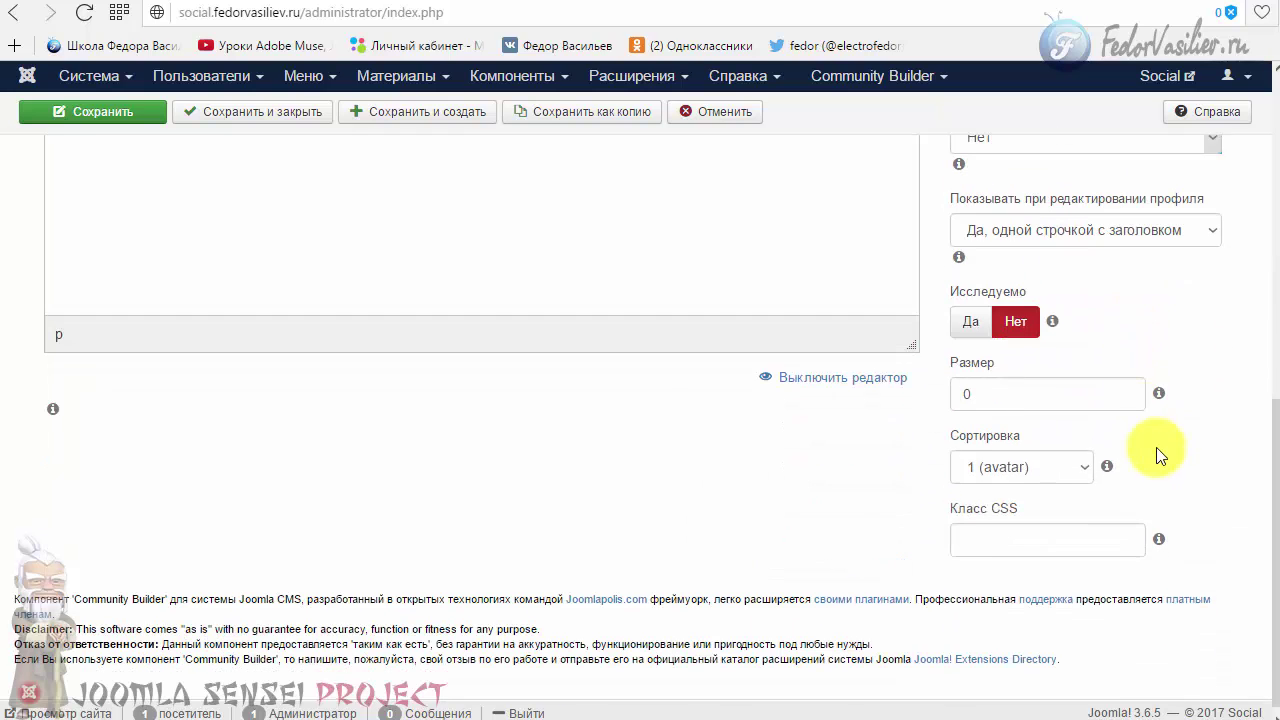
{"action": "scroll", "coordinate": [360, 410], "scroll_direction": "up", "scroll_amount": 8}
{"action": "left_click", "coordinate": [130, 308]}
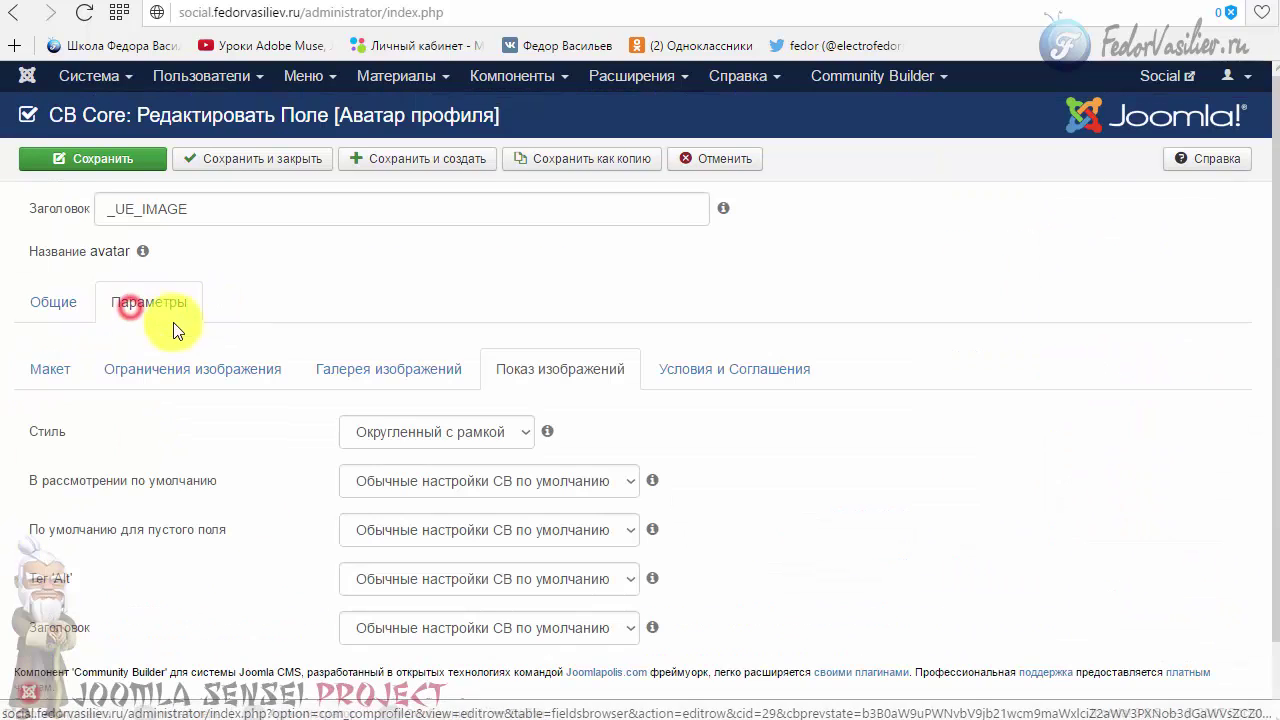
{"action": "left_click", "coordinate": [40, 370]}
{"action": "scroll", "coordinate": [30, 410], "scroll_direction": "down", "scroll_amount": 5}
{"action": "scroll", "coordinate": [30, 410], "scroll_direction": "up", "scroll_amount": 5}
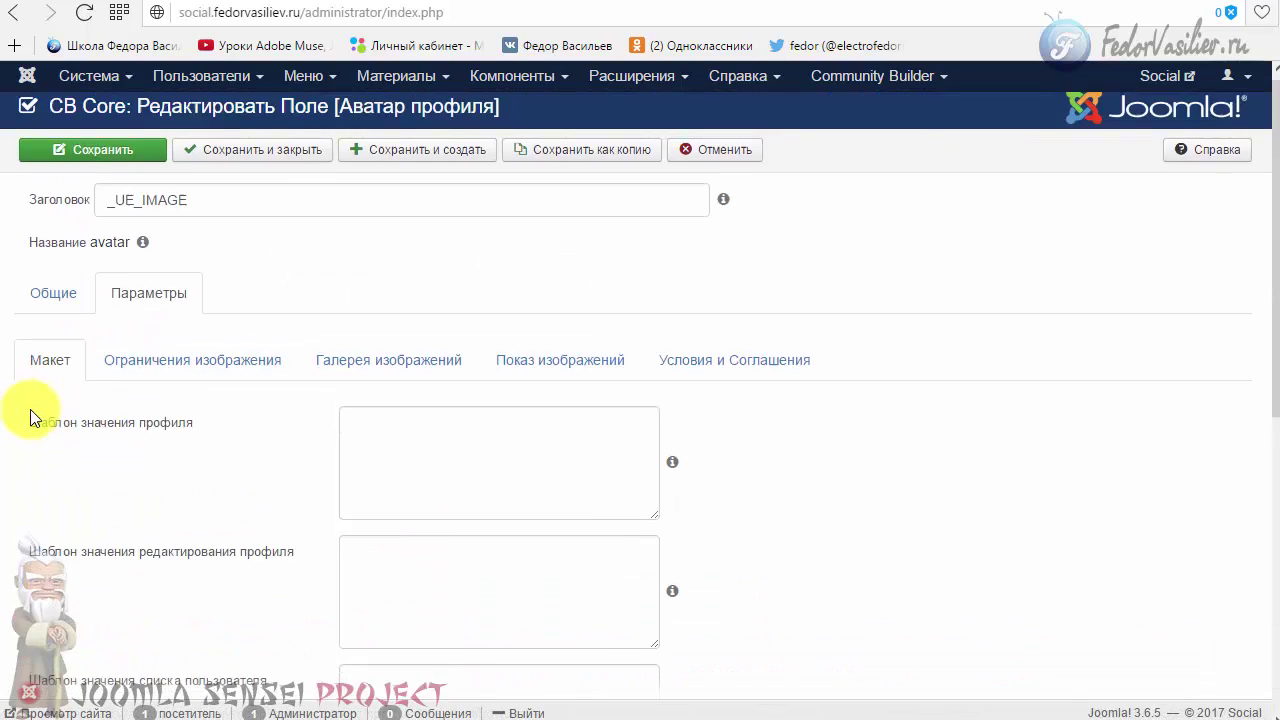
- Review the avatar field's Ограничения изображения parameters and view the choices for Всегда проводить ресамплинг without changing them
{"action": "left_click", "coordinate": [193, 360]}
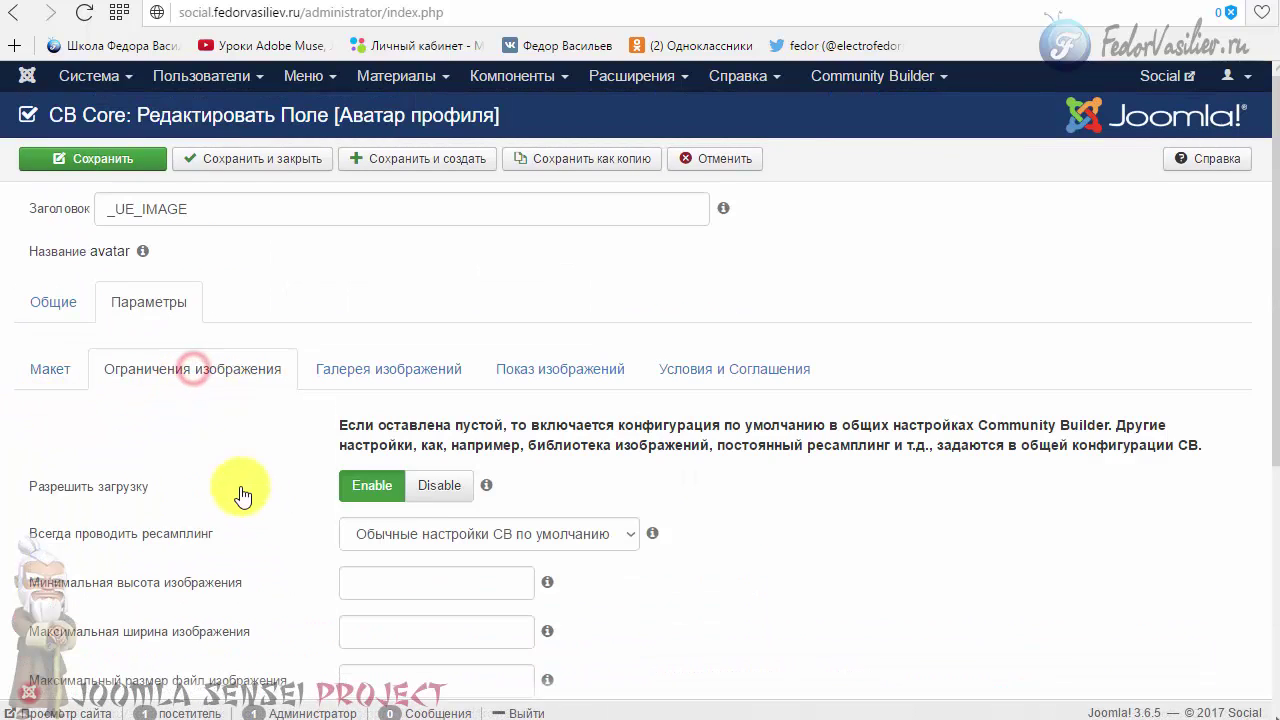
{"action": "scroll", "coordinate": [243, 495], "scroll_direction": "down", "scroll_amount": 2}
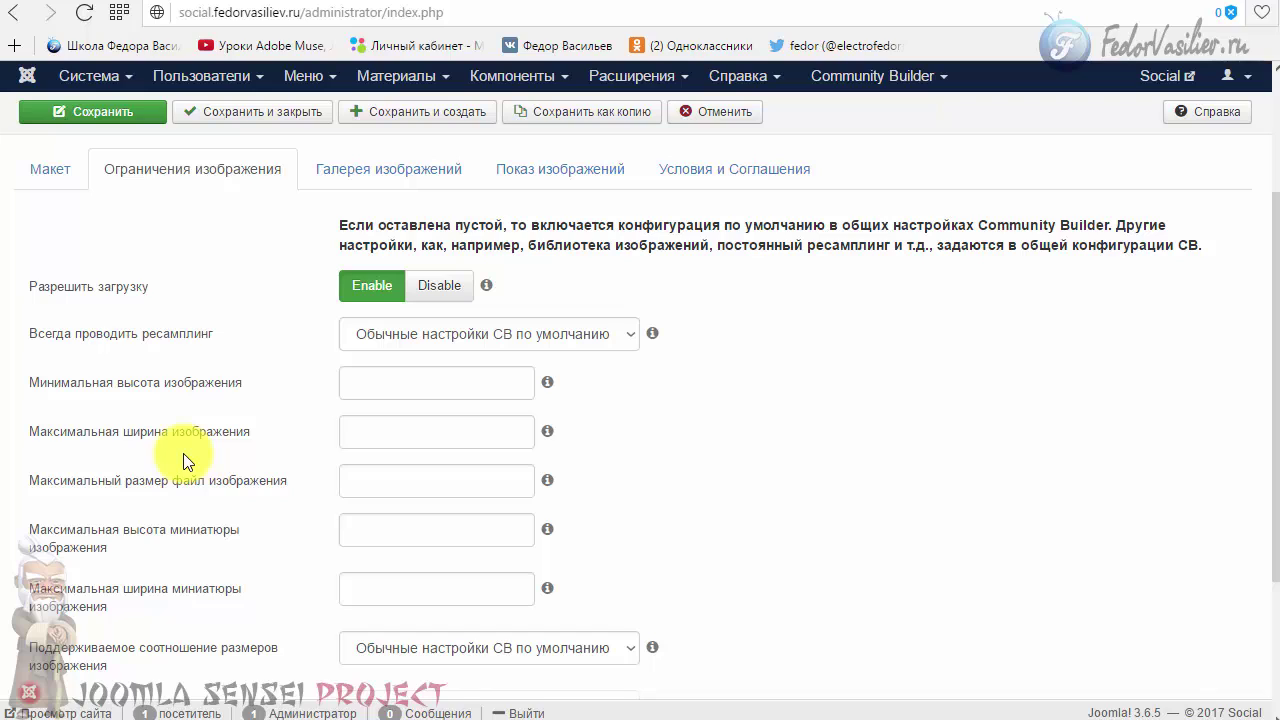
{"action": "scroll", "coordinate": [190, 458], "scroll_direction": "up", "scroll_amount": 1}
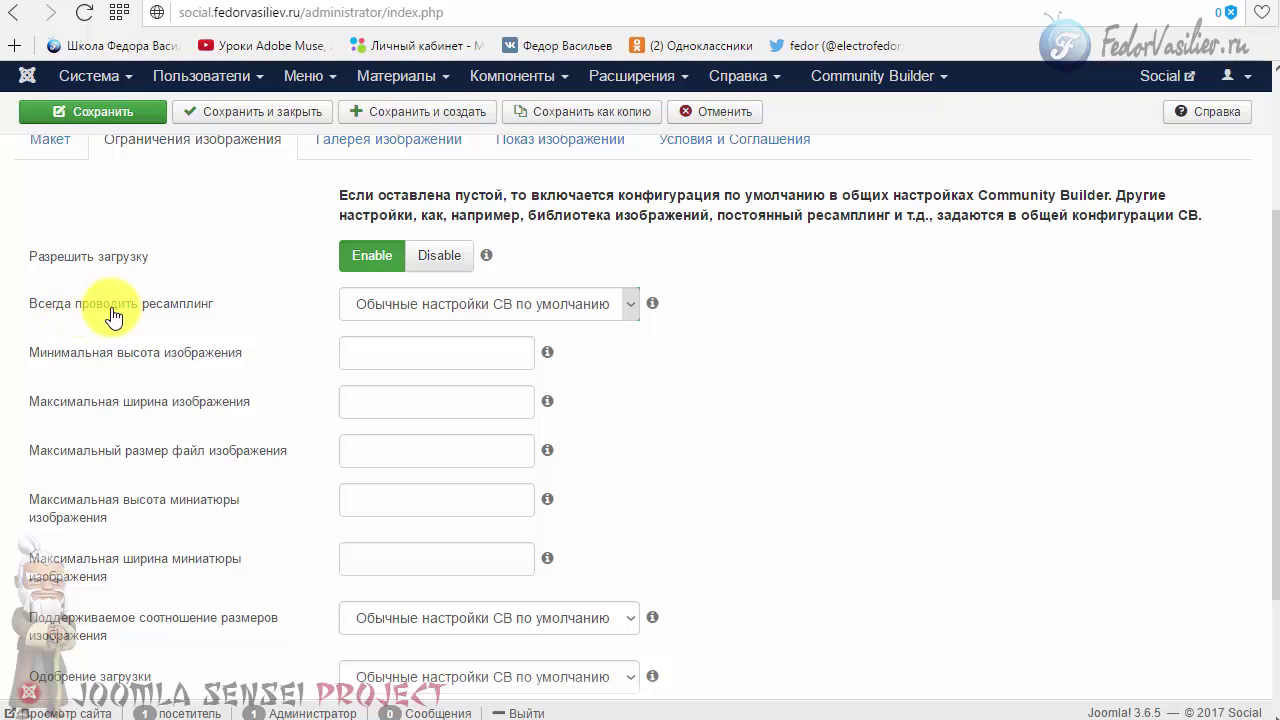
{"action": "left_click", "coordinate": [476, 306]}
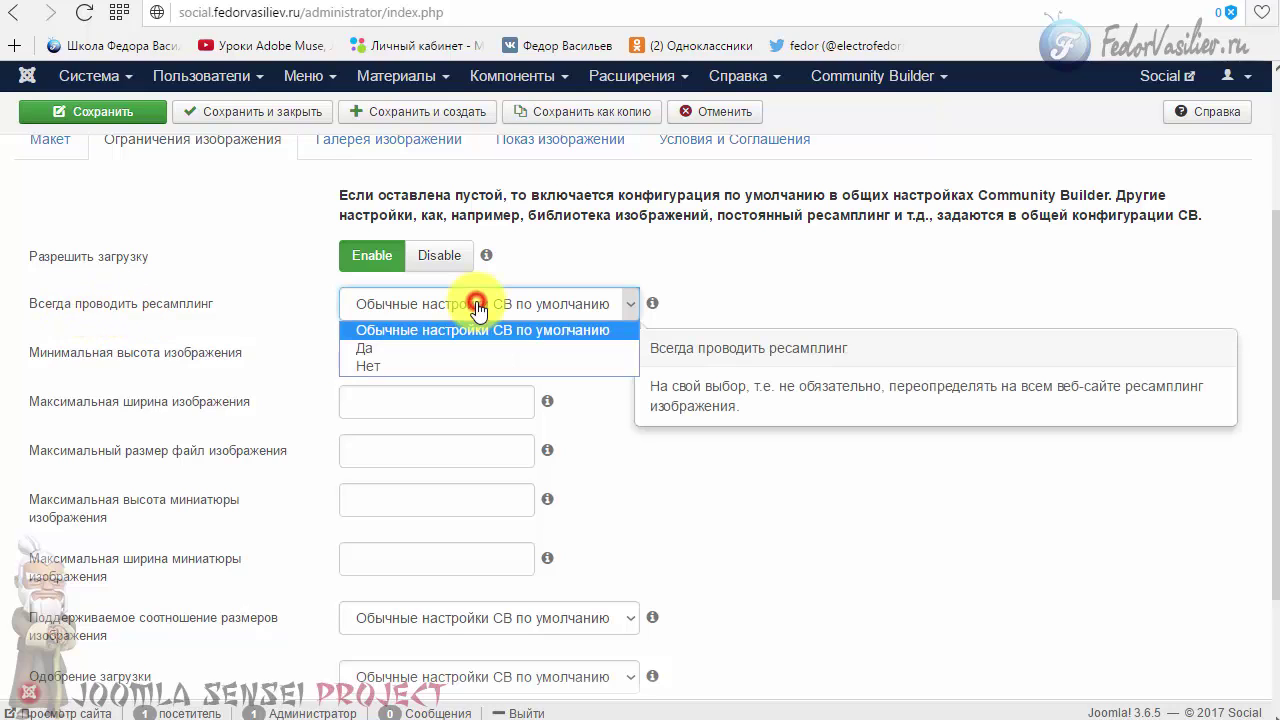
{"action": "left_click", "coordinate": [476, 308]}
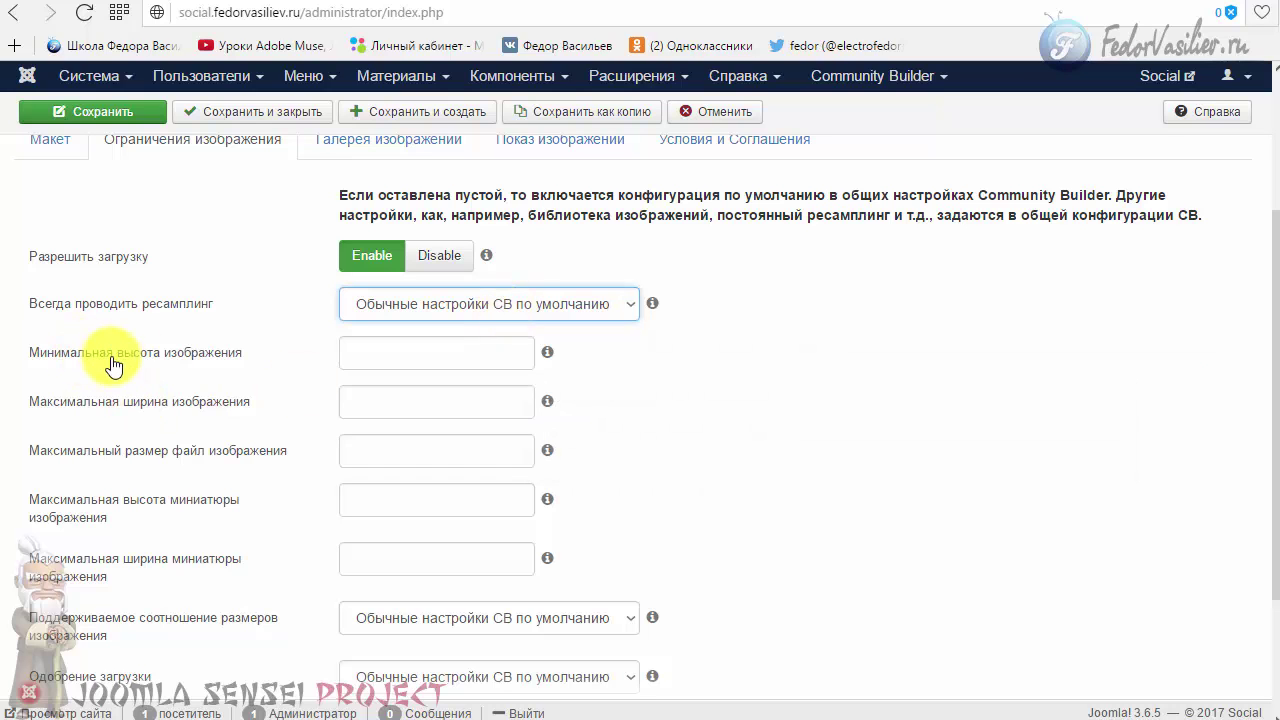
- Review the avatar field's image and thumbnail size limits and view the choices for Поддерживаемое соотношение размеров изображения without changing them
{"action": "scroll", "coordinate": [414, 400], "scroll_direction": "down", "scroll_amount": 1}
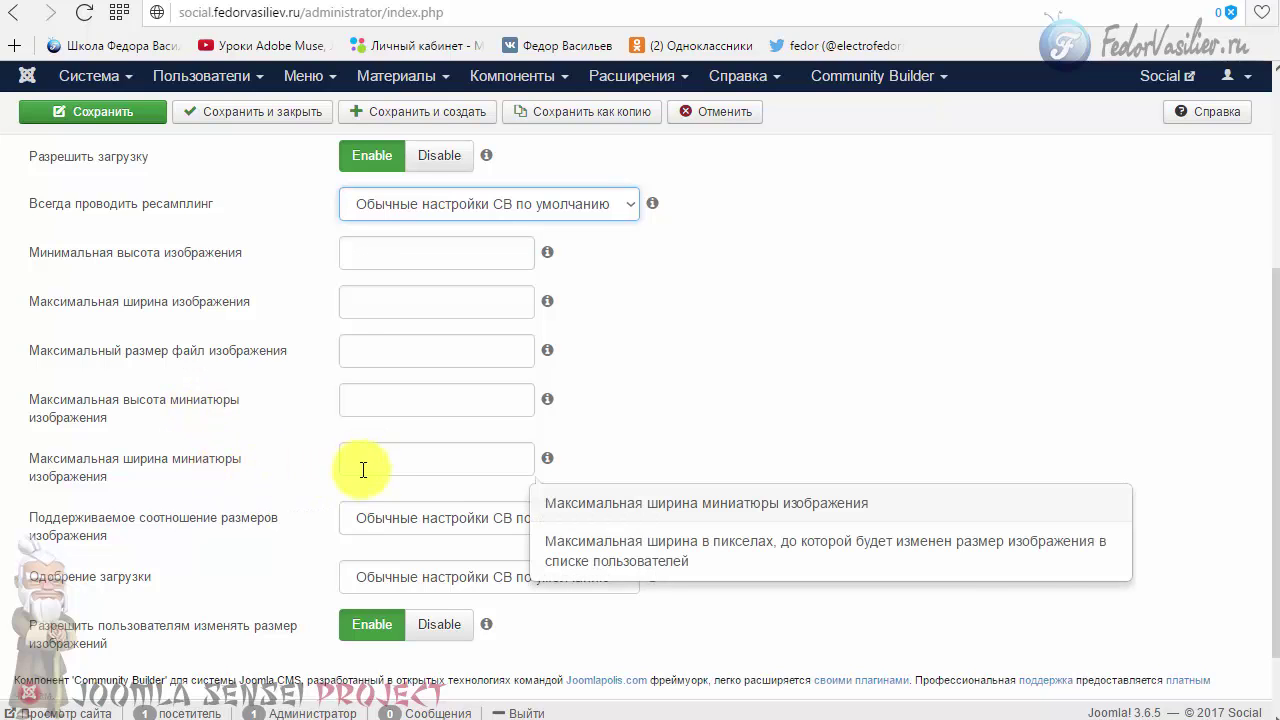
{"action": "left_click", "coordinate": [400, 520]}
{"action": "left_click", "coordinate": [563, 486]}
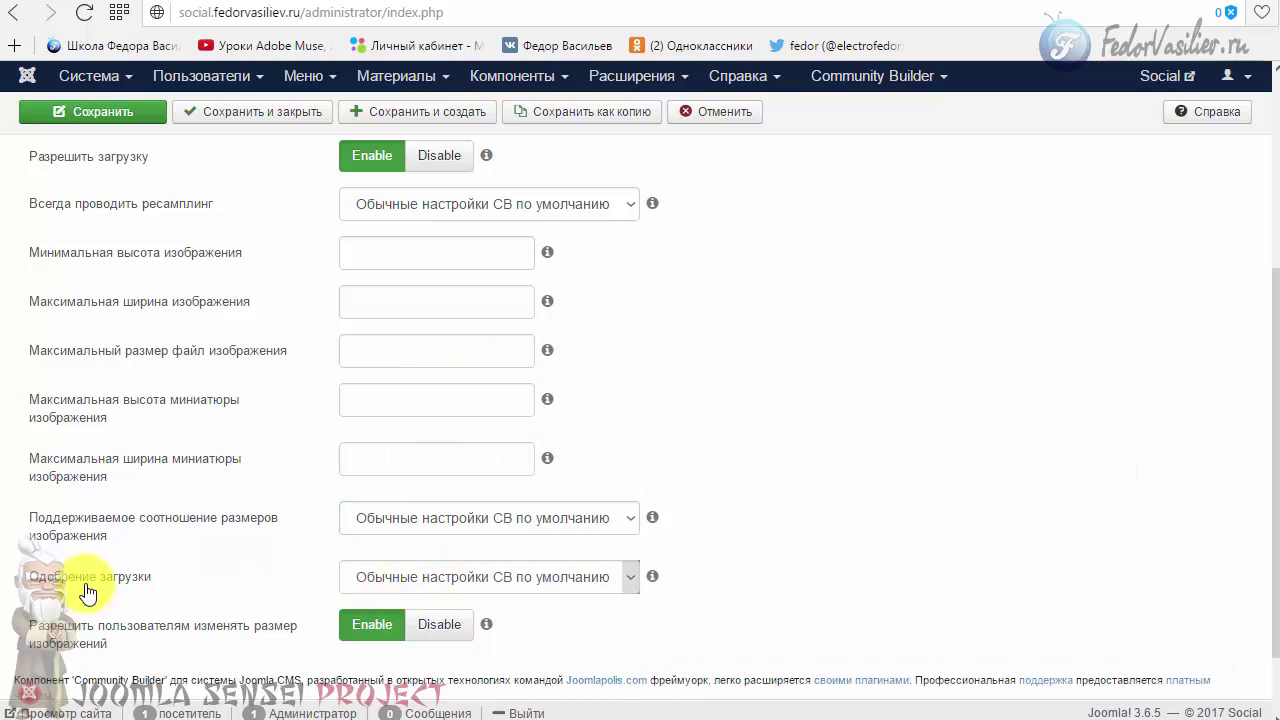
- Set Одобрение загрузки to Да and disable Разрешить пользователям изменять размер изображений for the avatar field
{"action": "left_click", "coordinate": [425, 580]}
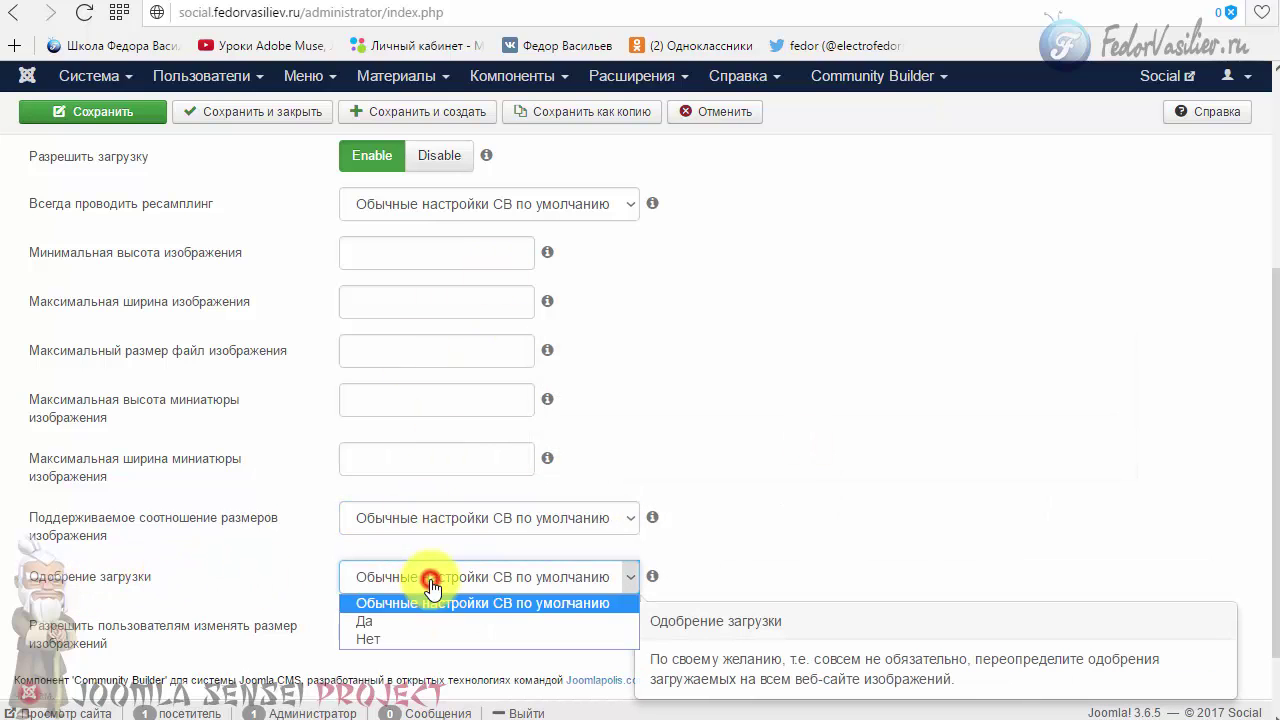
{"action": "left_click", "coordinate": [385, 622]}
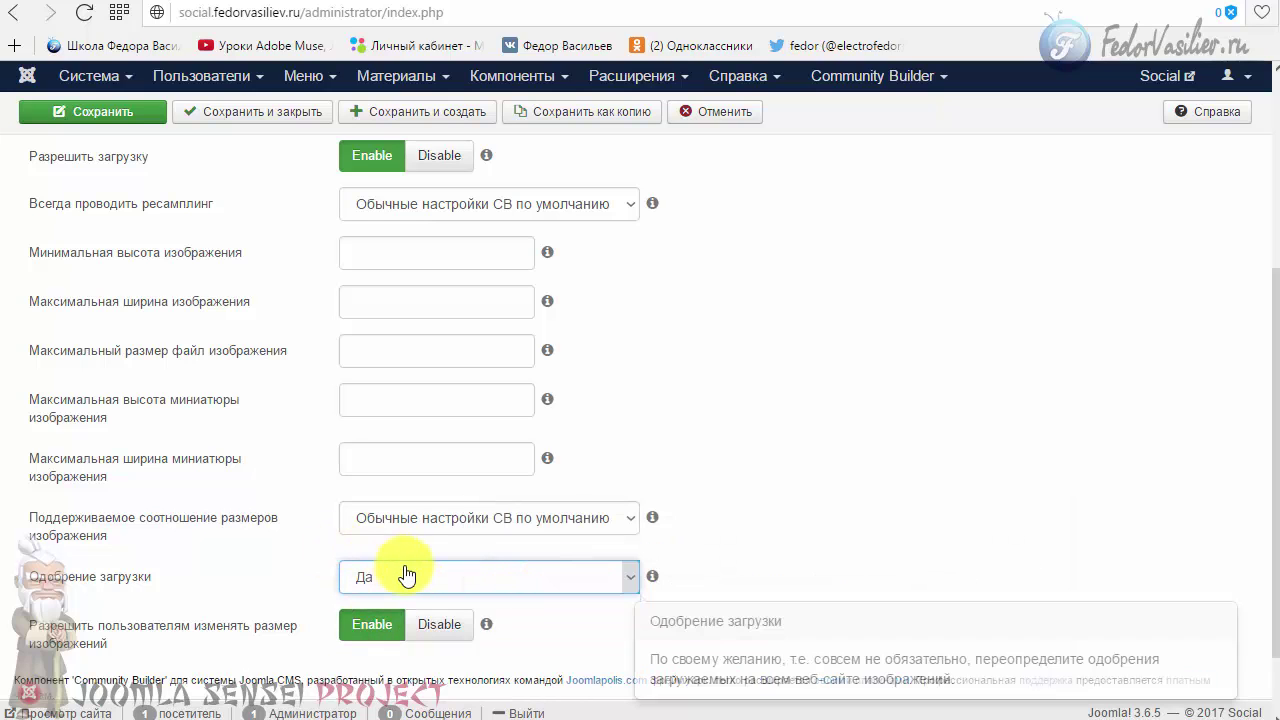
{"action": "scroll", "coordinate": [229, 543], "scroll_direction": "down", "scroll_amount": 1}
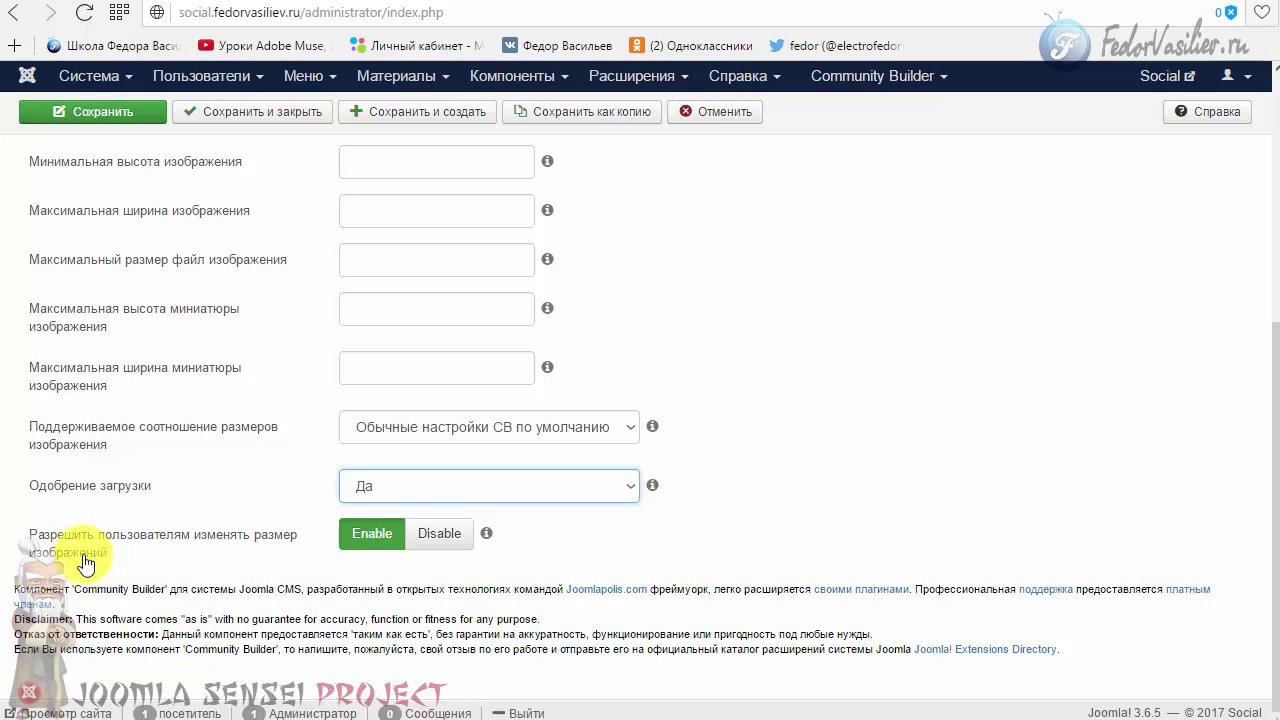
{"action": "mouse_move", "coordinate": [358, 545]}
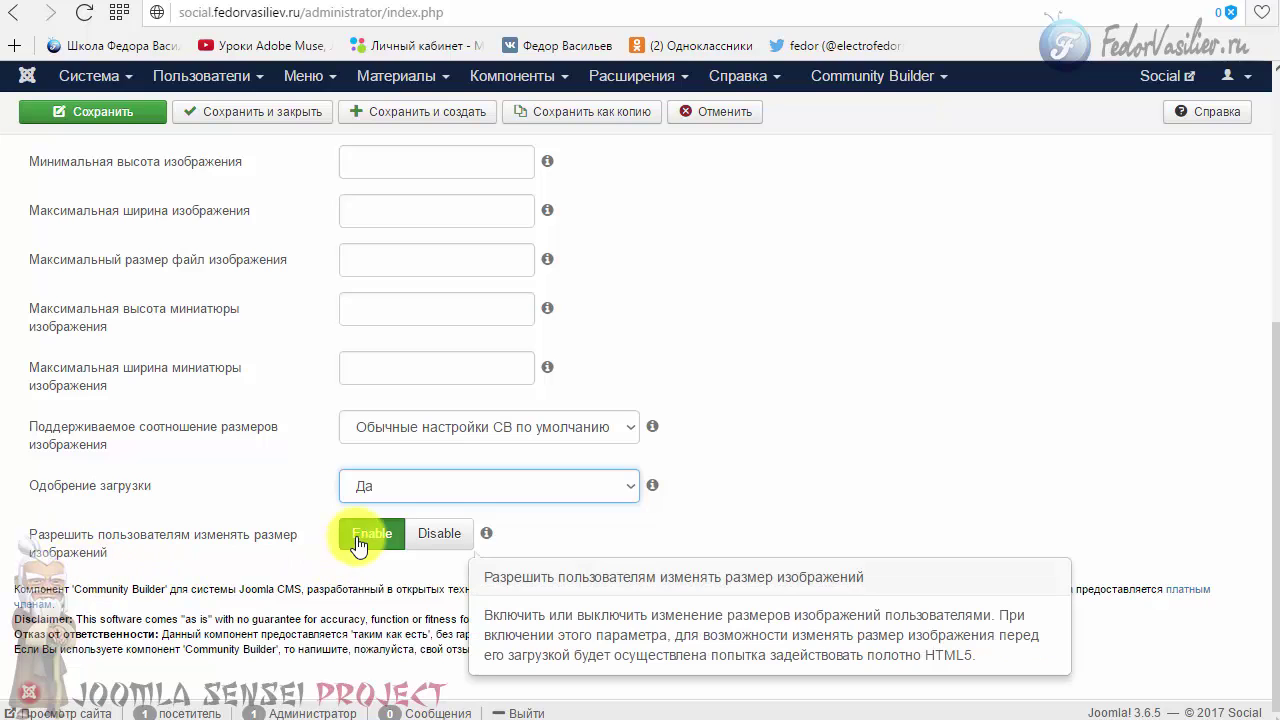
{"action": "left_click", "coordinate": [440, 538]}
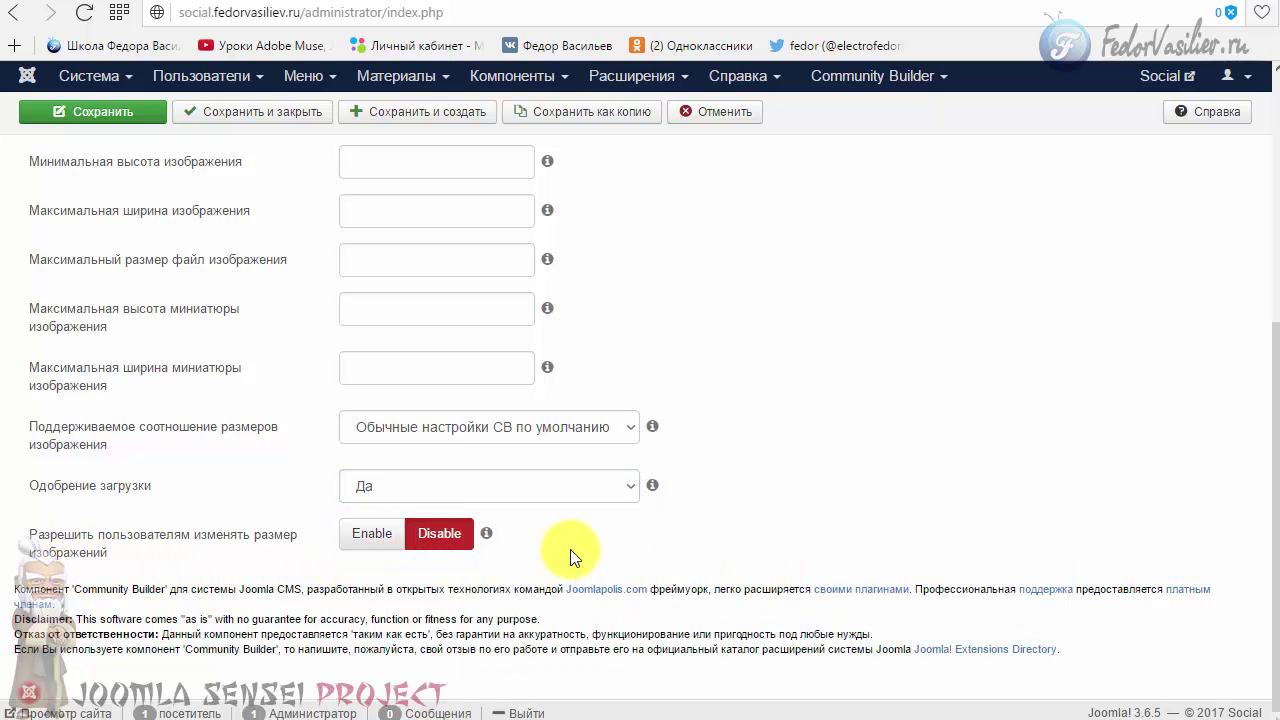
{"action": "scroll", "coordinate": [571, 555], "scroll_direction": "up", "scroll_amount": 4}
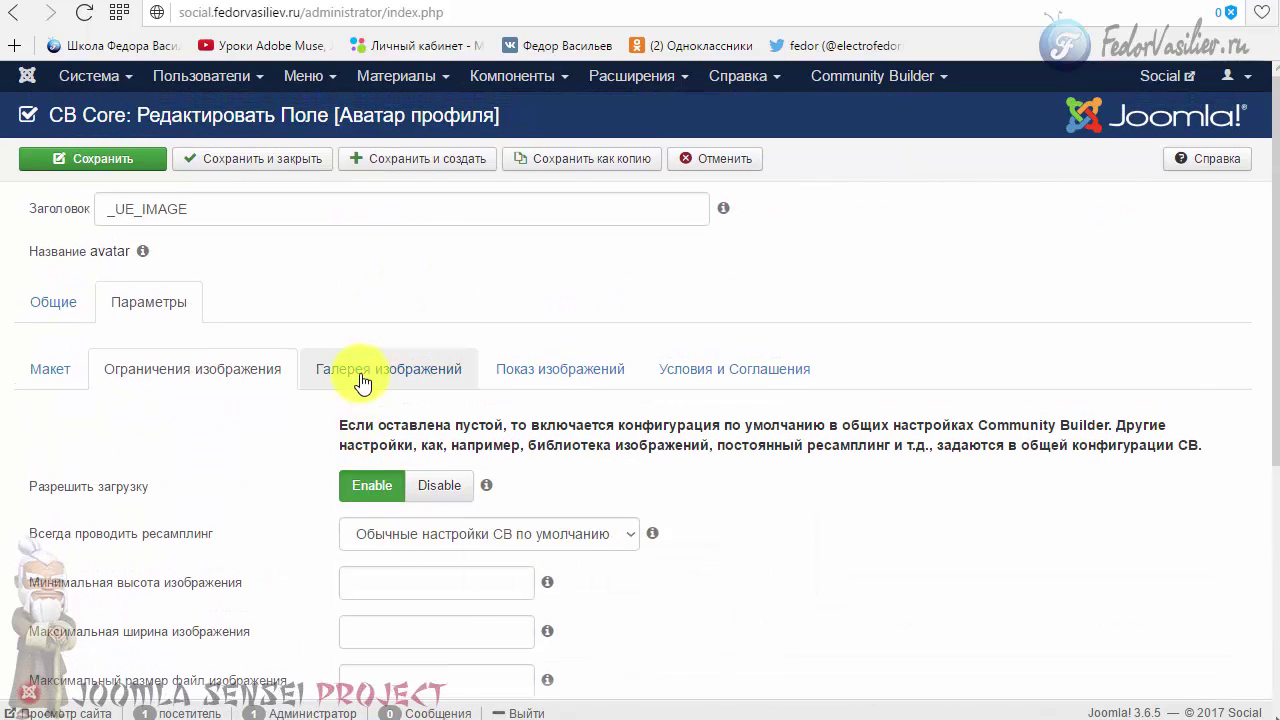
{"action": "scroll", "coordinate": [355, 505], "scroll_direction": "down", "scroll_amount": 4}
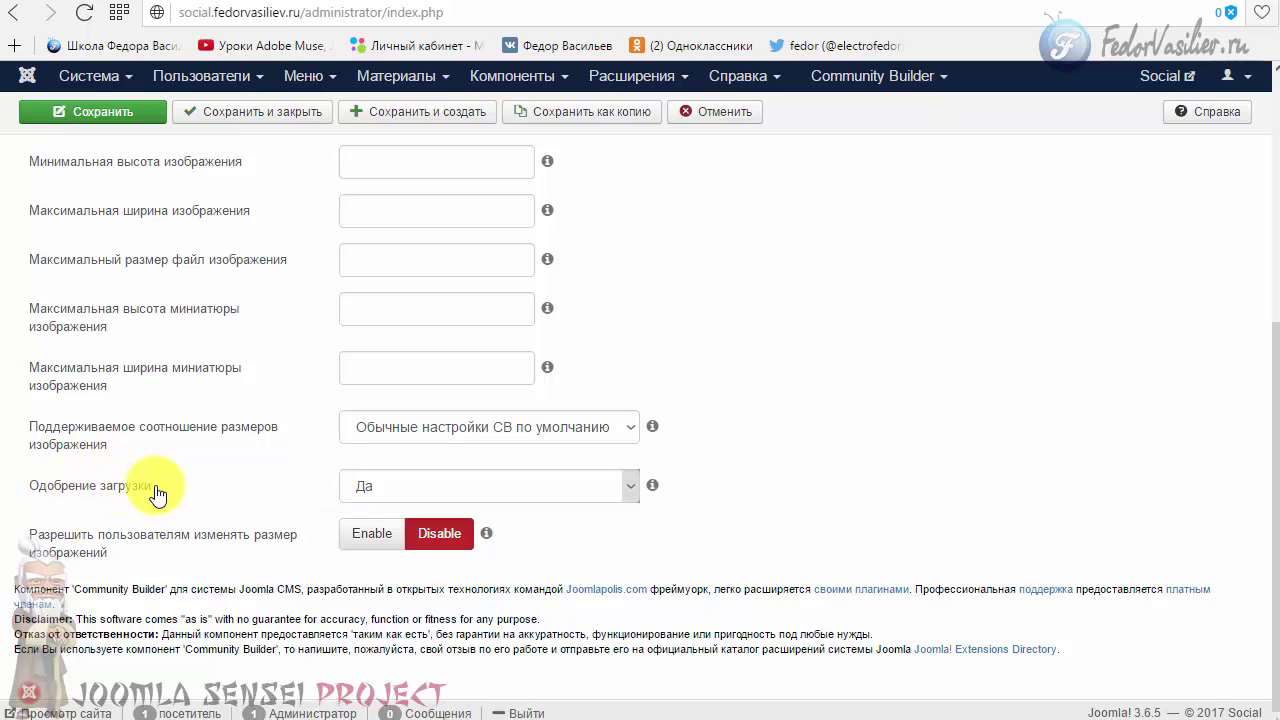
{"action": "mouse_move", "coordinate": [446, 466]}
- Try enabling Разрешить галерею under Галерея изображений, set it back to Disable and save the avatar field
{"action": "scroll", "coordinate": [446, 460], "scroll_direction": "up", "scroll_amount": 5}
{"action": "left_click", "coordinate": [385, 367]}
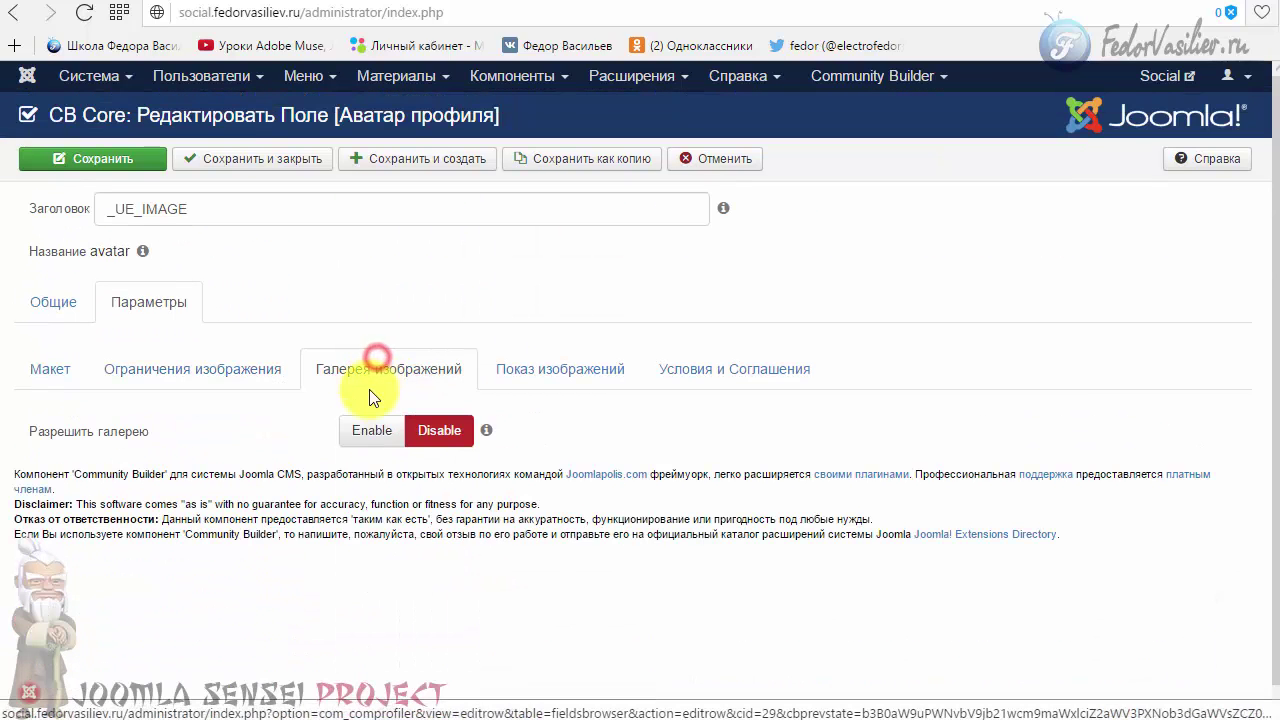
{"action": "left_click", "coordinate": [372, 431]}
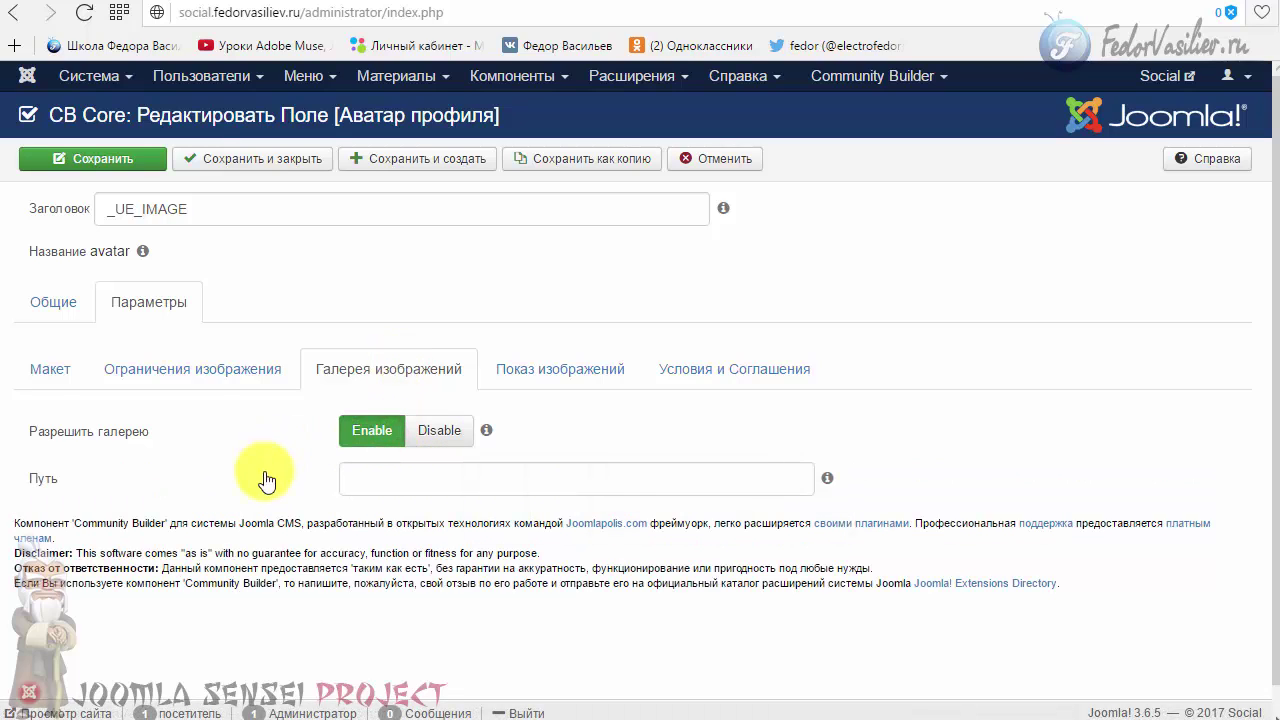
{"action": "left_click", "coordinate": [435, 432]}
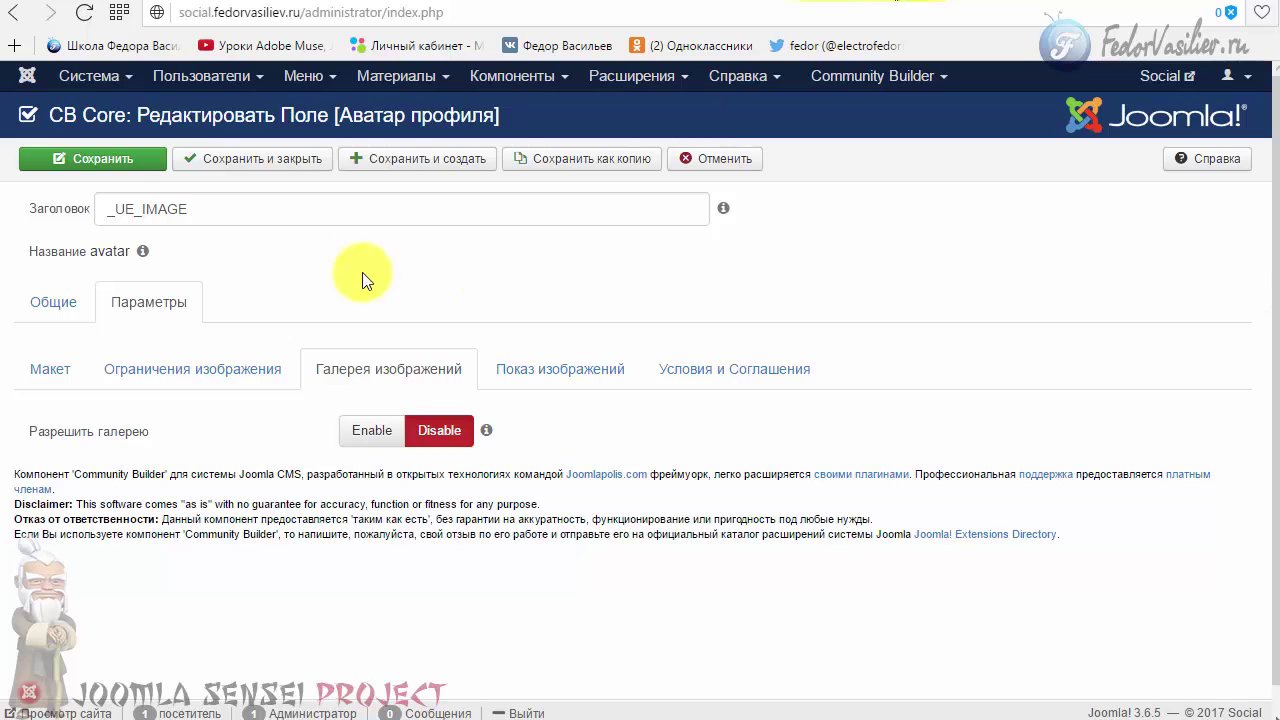
{"action": "left_click", "coordinate": [157, 164]}
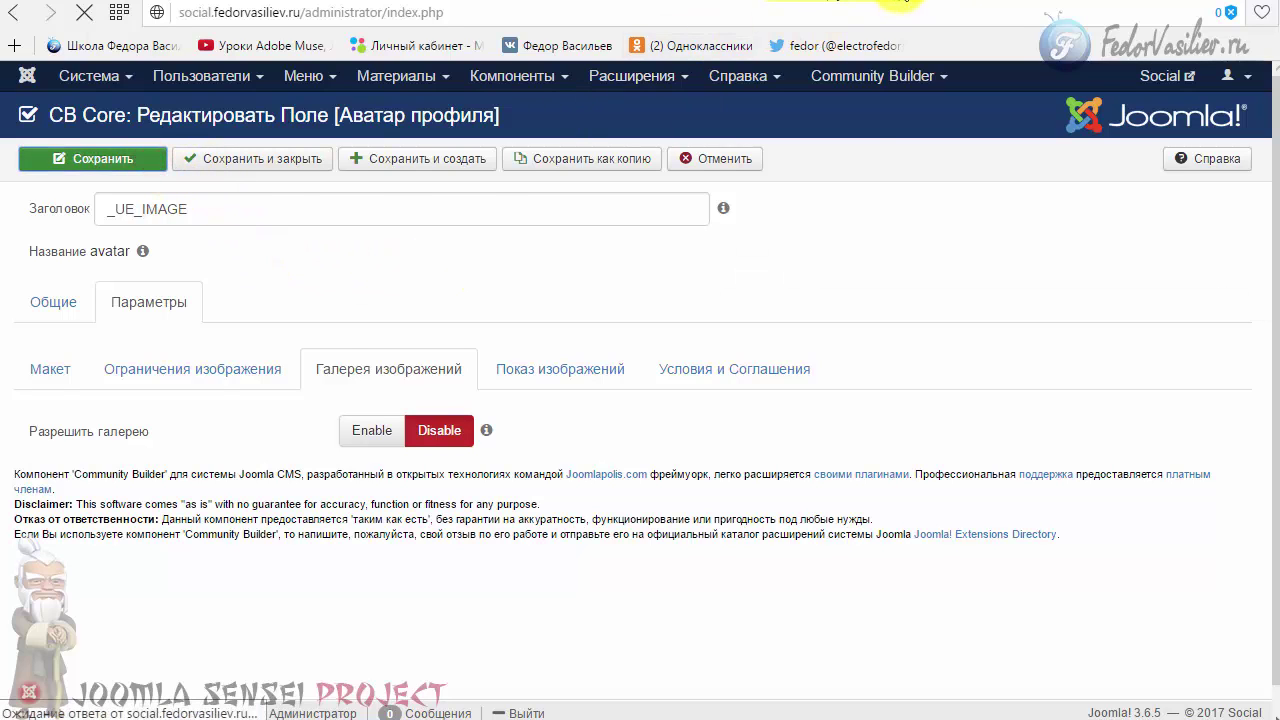
- Reload the front-end profile editing page and examine the image choices for Аватар профиля without changing them
{"action": "left_click", "coordinate": [905, 5]}
{"action": "left_click", "coordinate": [418, 388]}
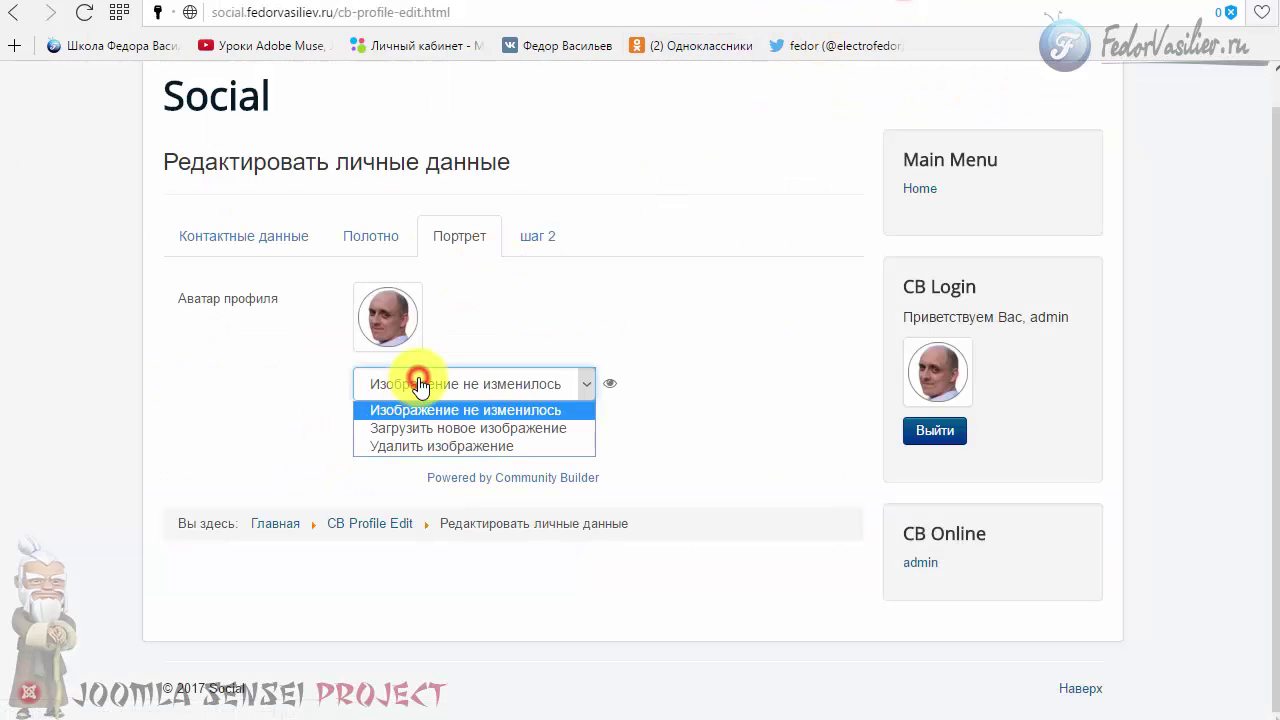
{"action": "left_click", "coordinate": [415, 389]}
{"action": "left_click", "coordinate": [86, 14]}
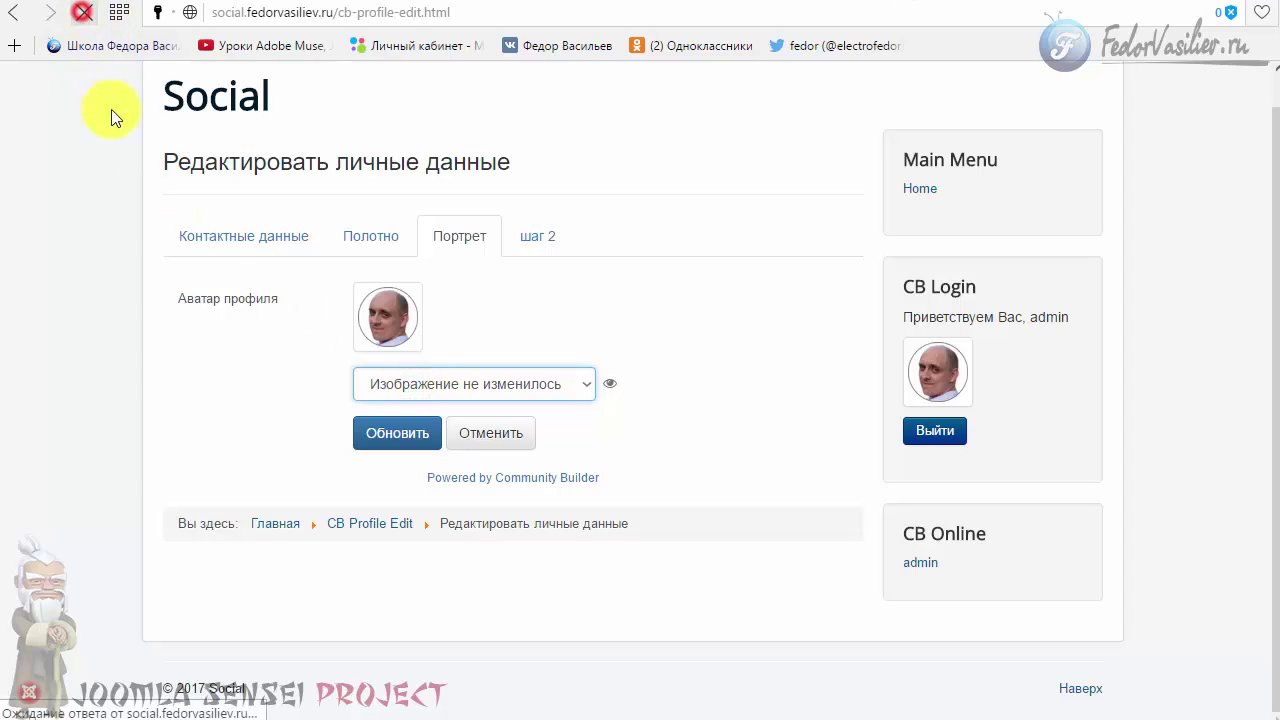
{"action": "left_click", "coordinate": [421, 386]}
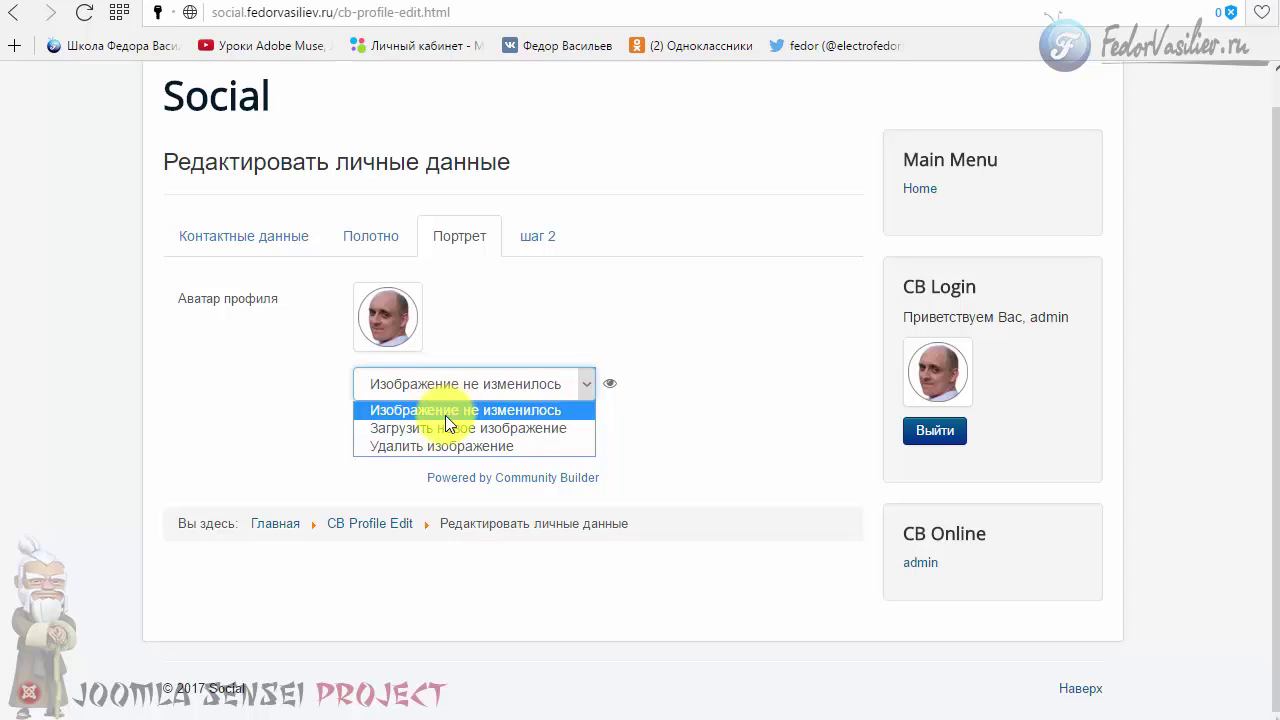
{"action": "left_click", "coordinate": [445, 412]}
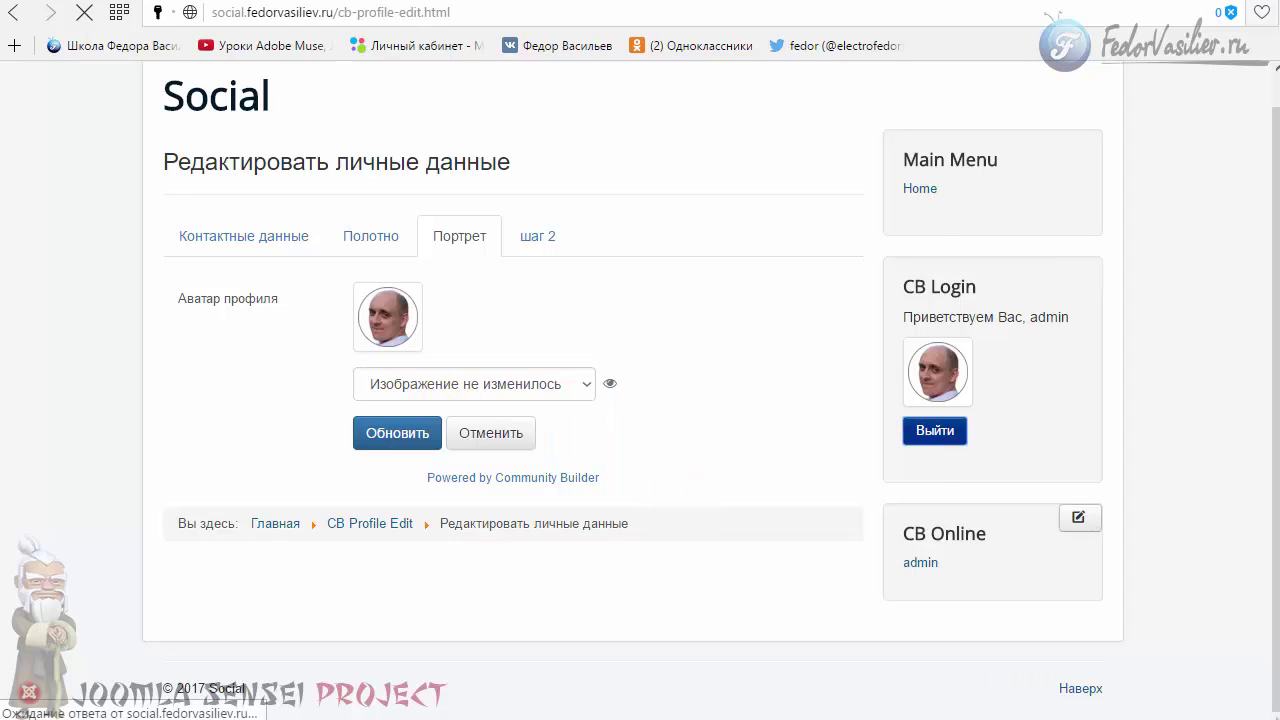
- Log out of the front-end admin account and log in as the test user
{"action": "left_click", "coordinate": [916, 359]}
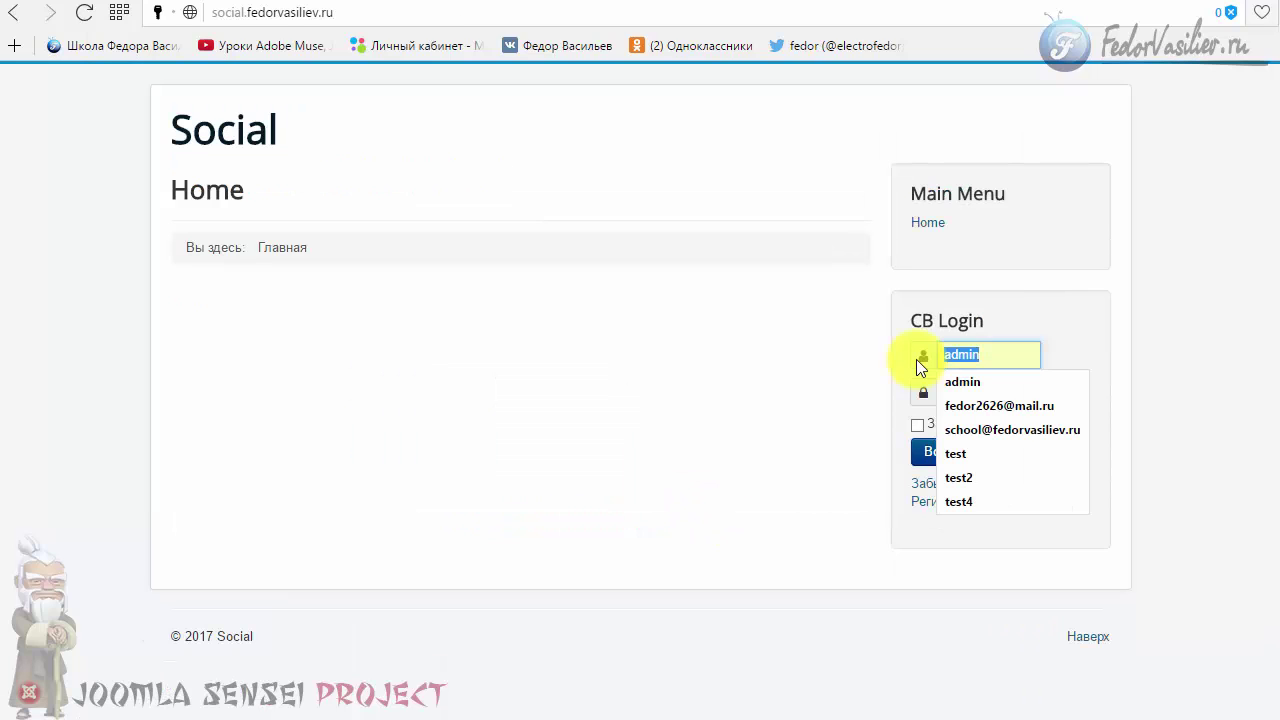
{"action": "left_click", "coordinate": [947, 456]}
{"action": "left_click", "coordinate": [947, 456]}
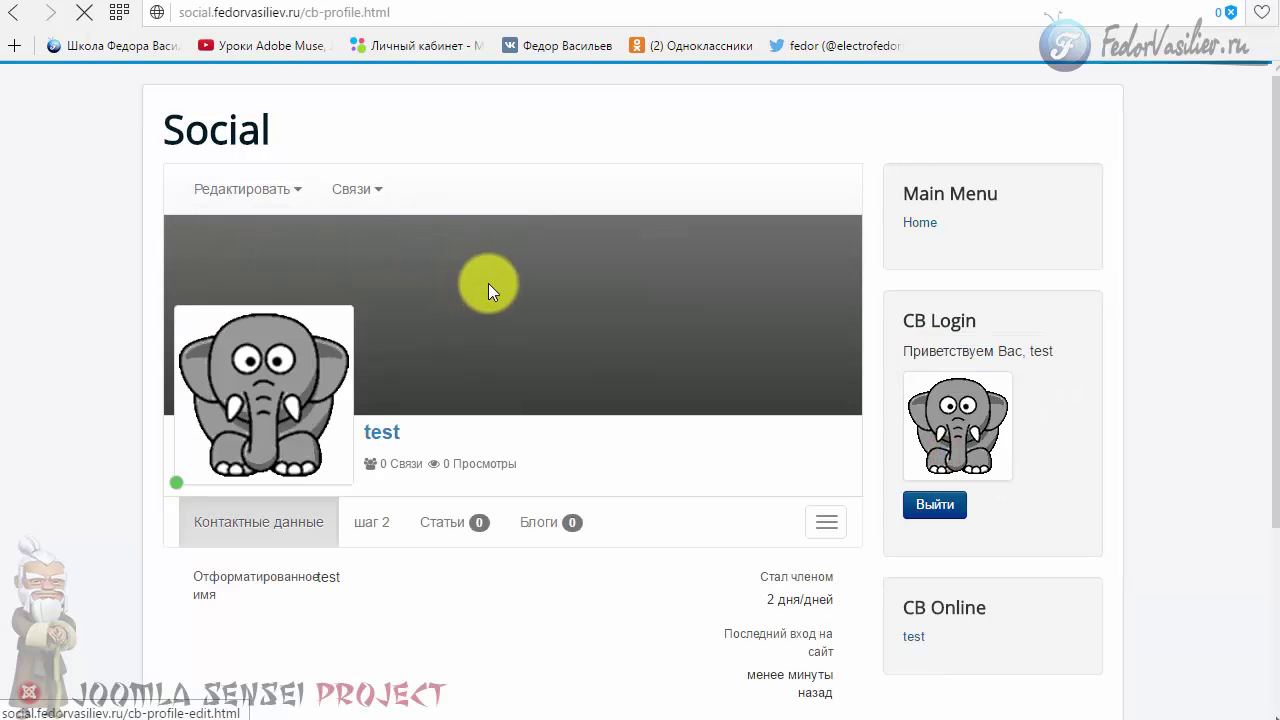
- Upload a new avatar image in the Портрет section of the test user's profile editor and update the profile
{"action": "left_click", "coordinate": [544, 468]}
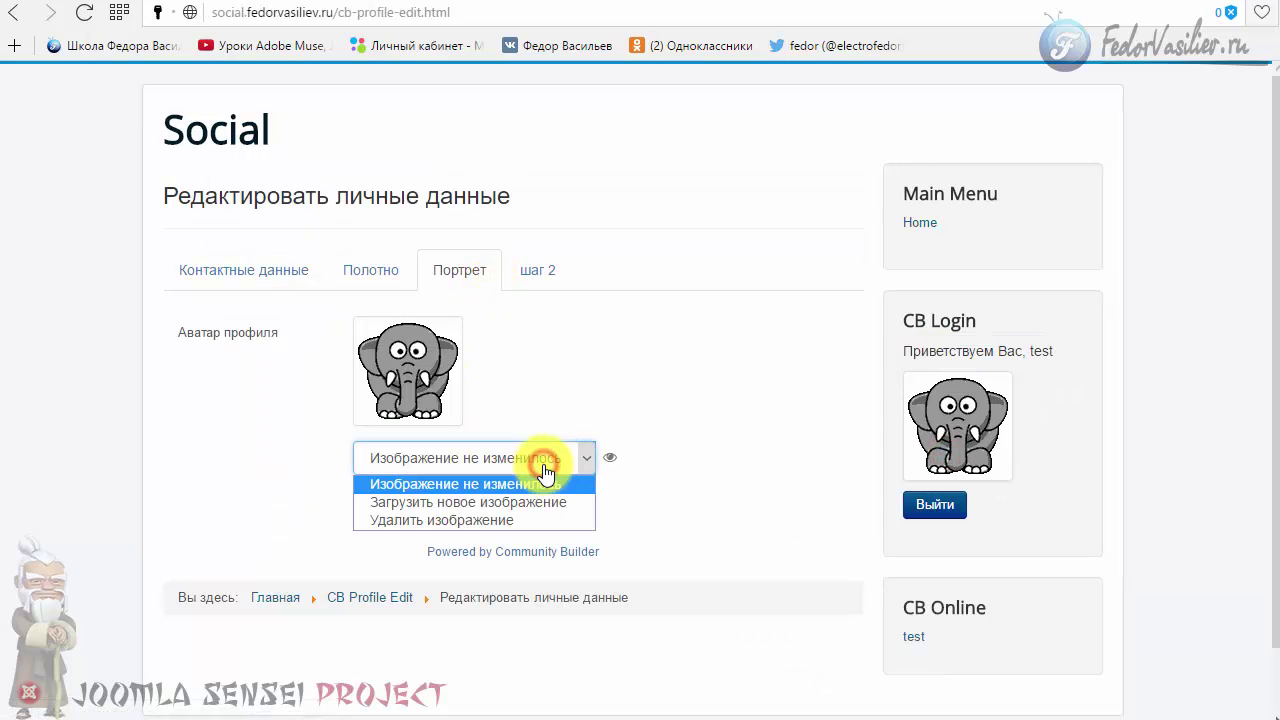
{"action": "left_click", "coordinate": [537, 500]}
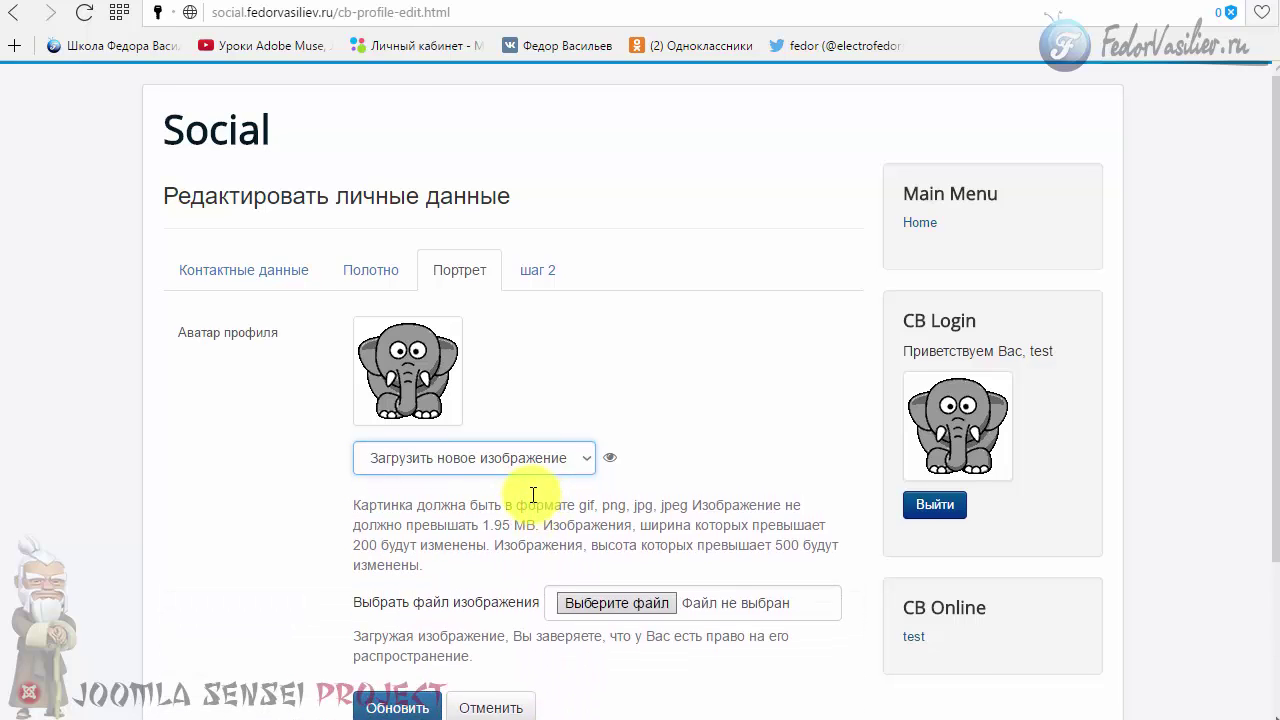
{"action": "scroll", "coordinate": [540, 485], "scroll_direction": "down", "scroll_amount": 2}
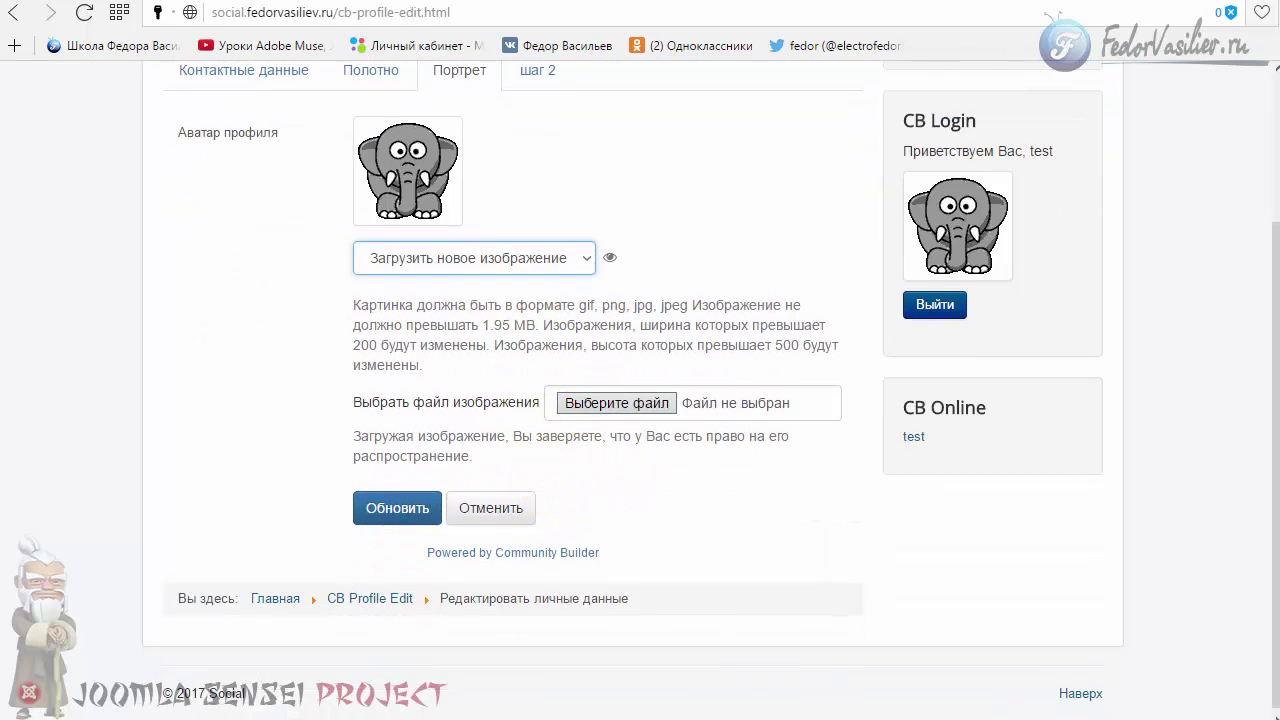
{"action": "left_click", "coordinate": [390, 510]}
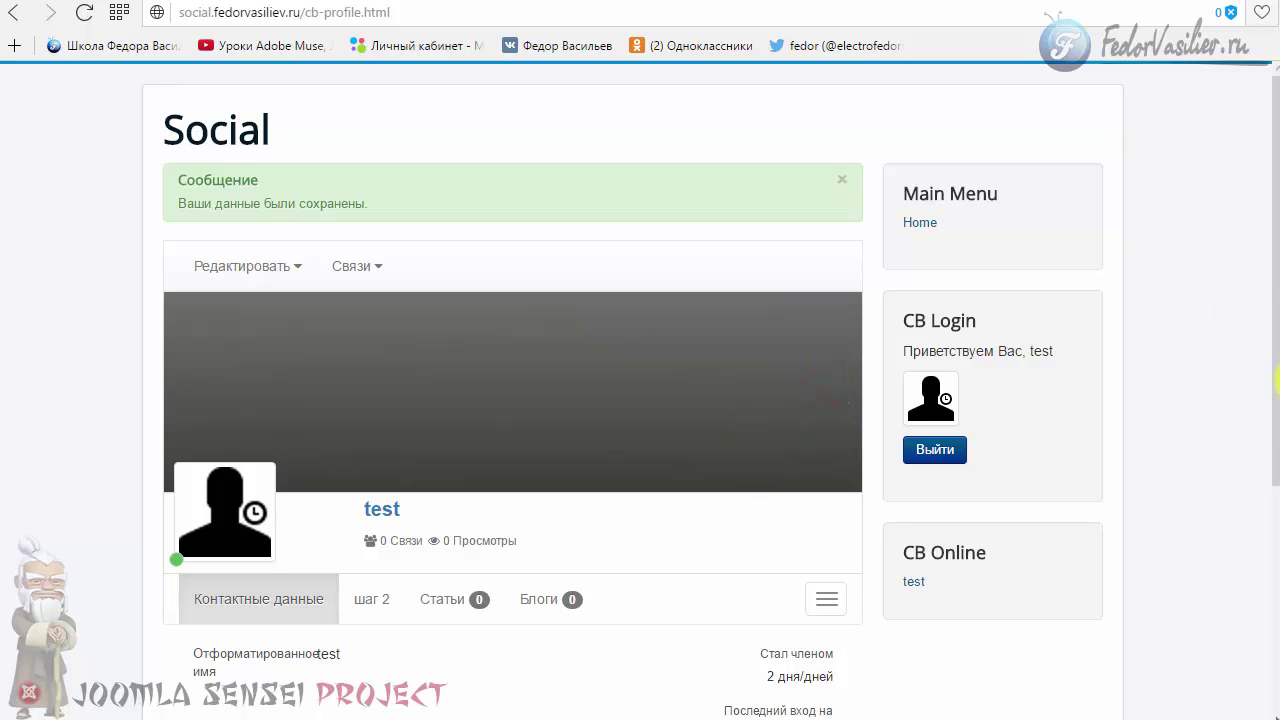
{"action": "left_click_drag", "start_coordinate": [1273, 412], "coordinate": [1273, 482]}
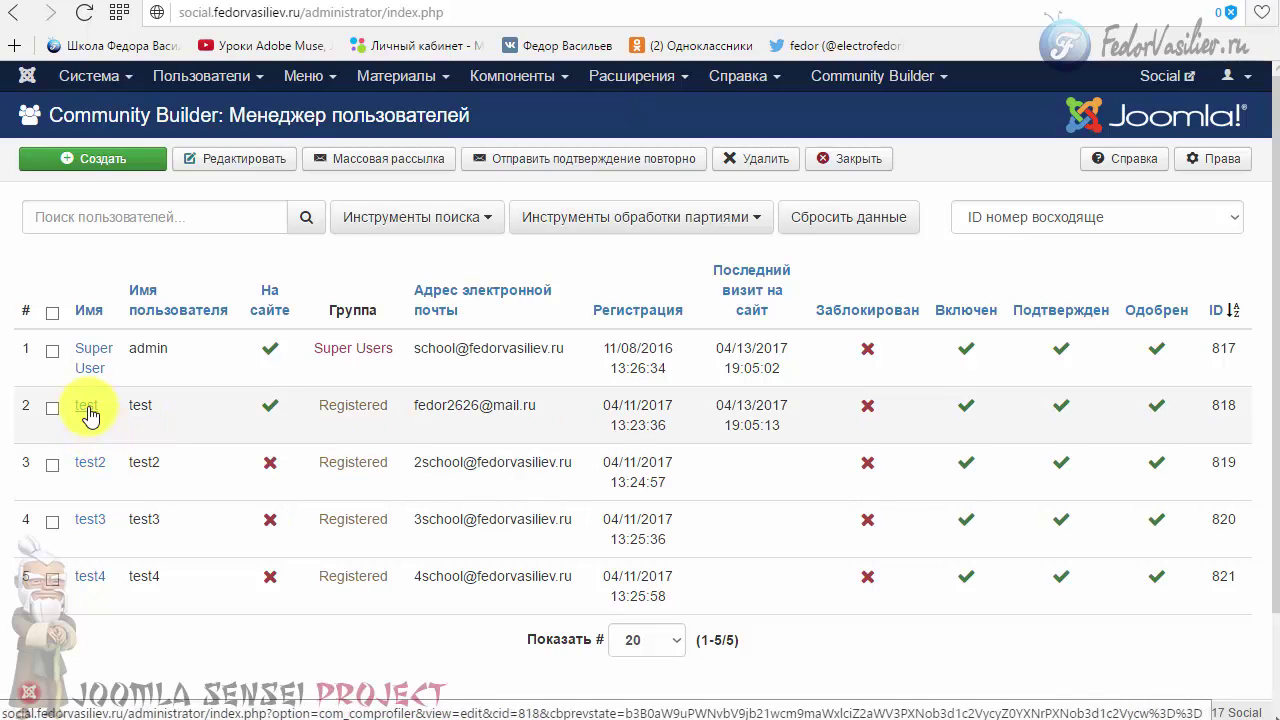
- Open the test user in the Community Builder user manager, approve the uploaded avatar under Портрет and save the user
{"action": "left_click", "coordinate": [88, 412]}
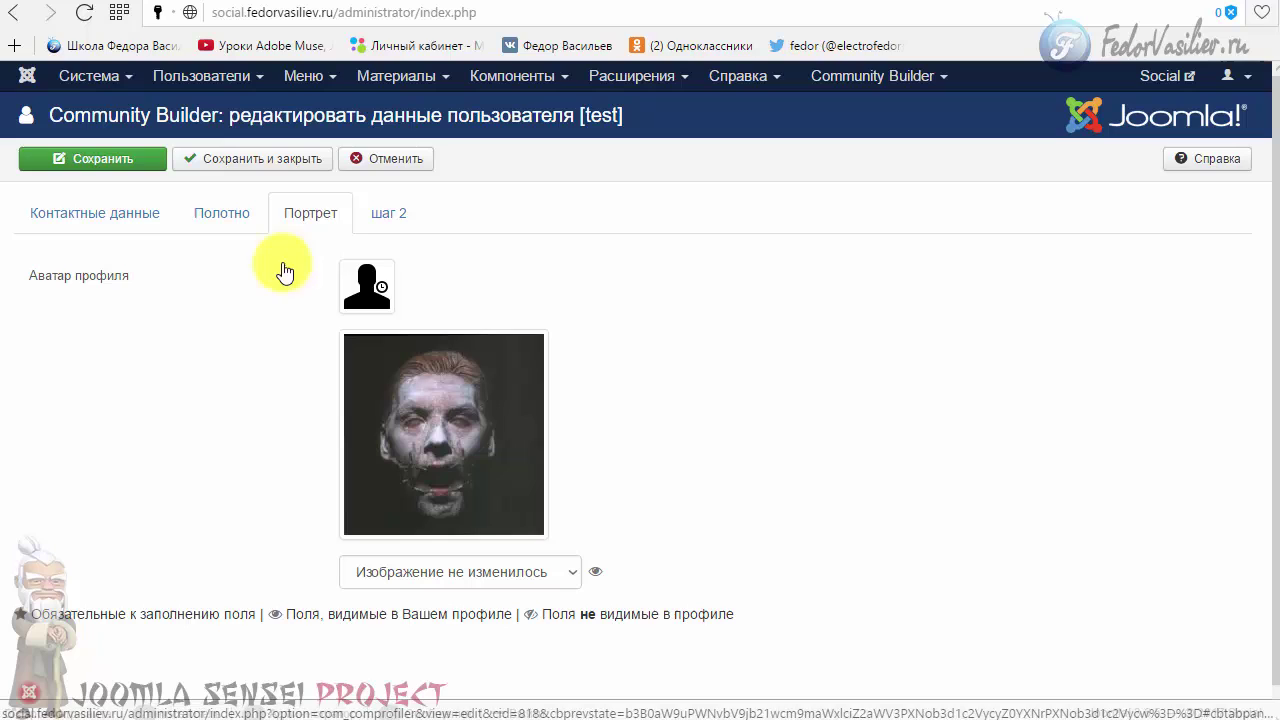
{"action": "left_click", "coordinate": [318, 215]}
{"action": "scroll", "coordinate": [255, 420], "scroll_direction": "down", "scroll_amount": 1}
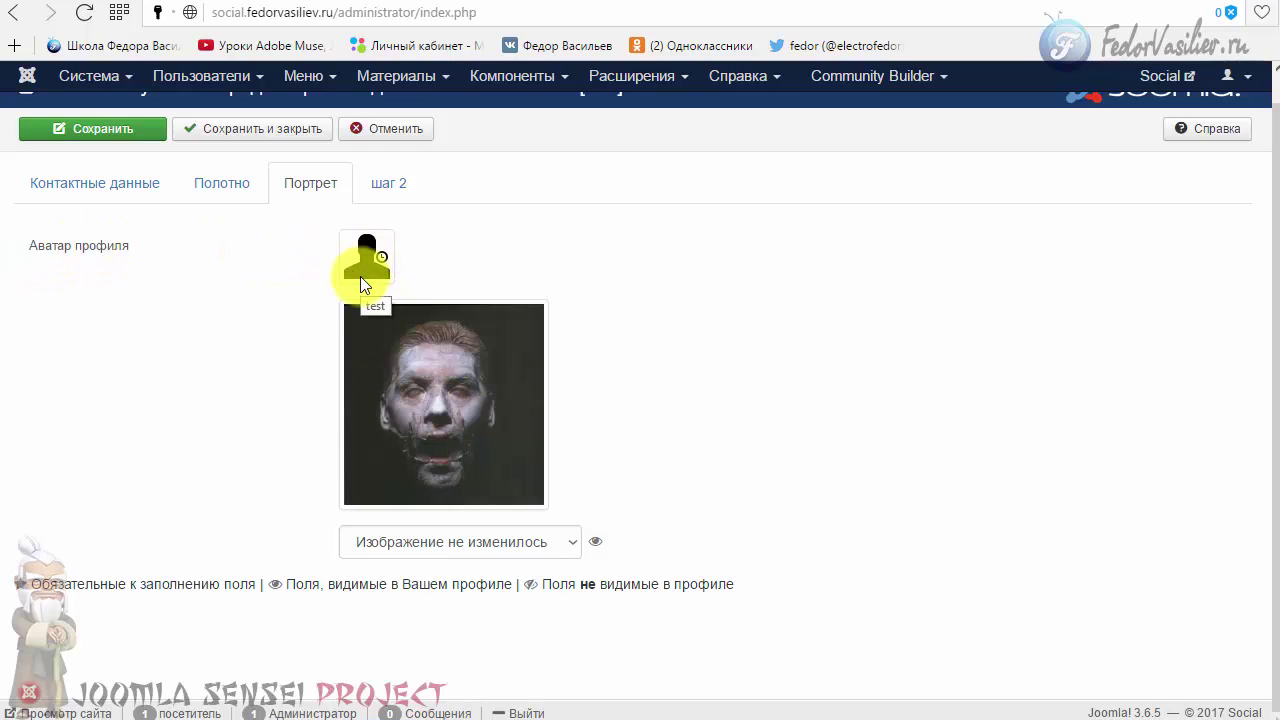
{"action": "left_click", "coordinate": [396, 543]}
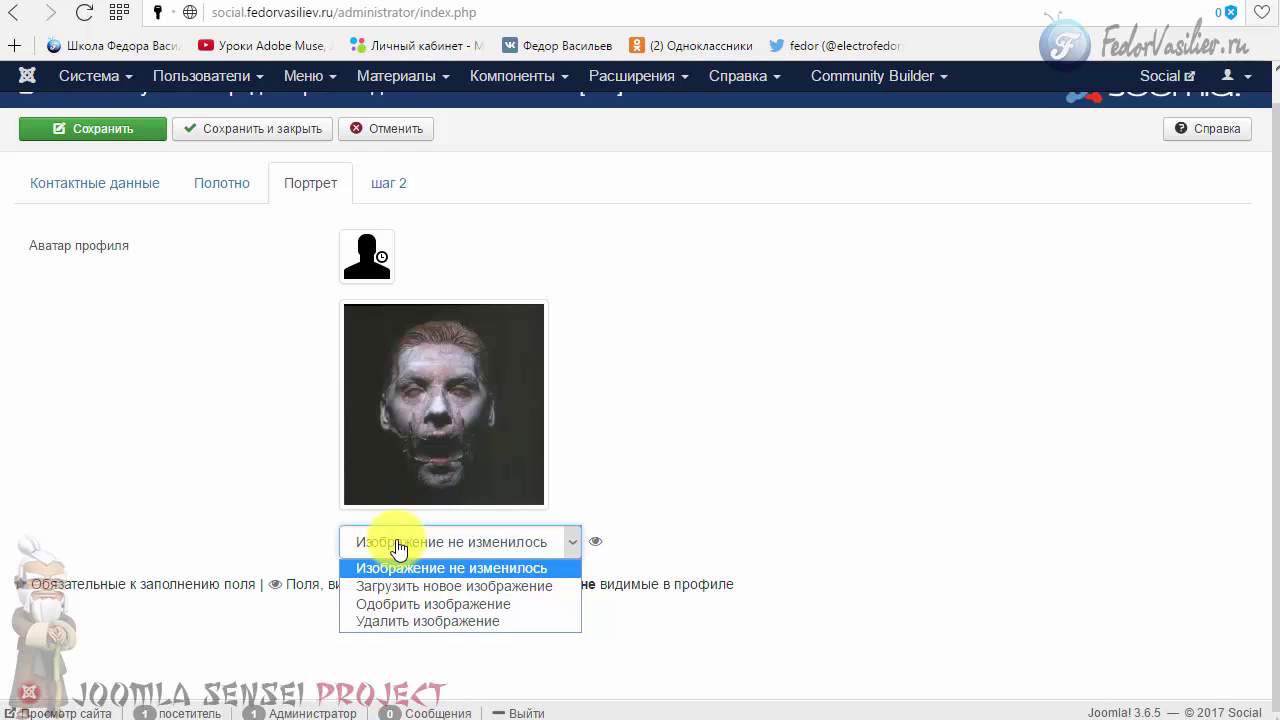
{"action": "left_click", "coordinate": [400, 604]}
{"action": "scroll", "coordinate": [117, 255], "scroll_direction": "up", "scroll_amount": 1}
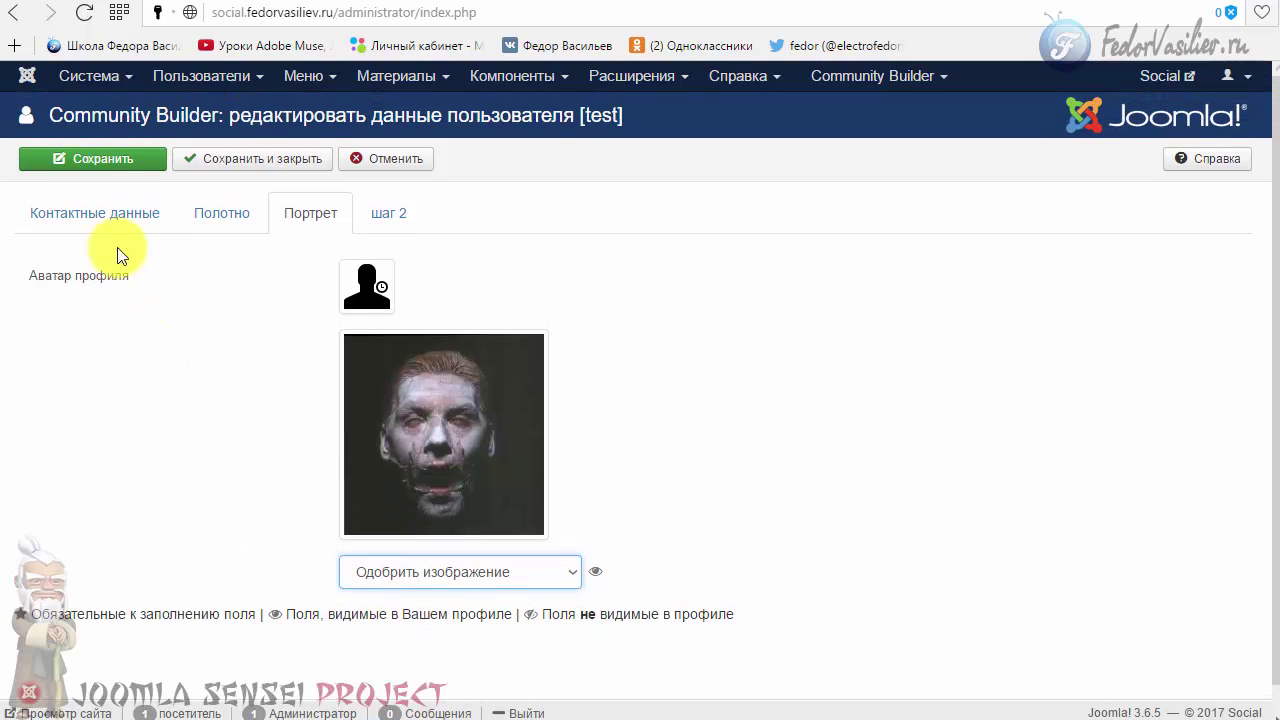
{"action": "left_click", "coordinate": [112, 158]}
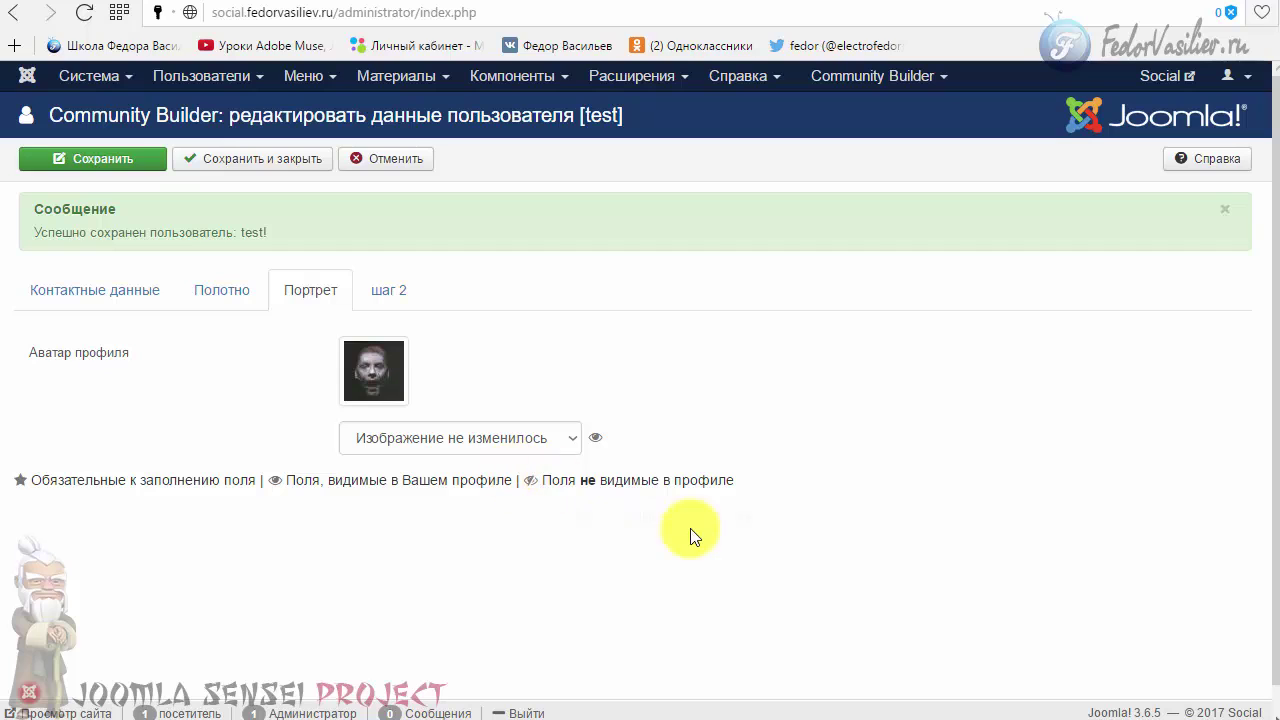
- Switch to the test user's front-end profile and reload it to check the approved avatar
{"action": "left_click", "coordinate": [785, 2]}
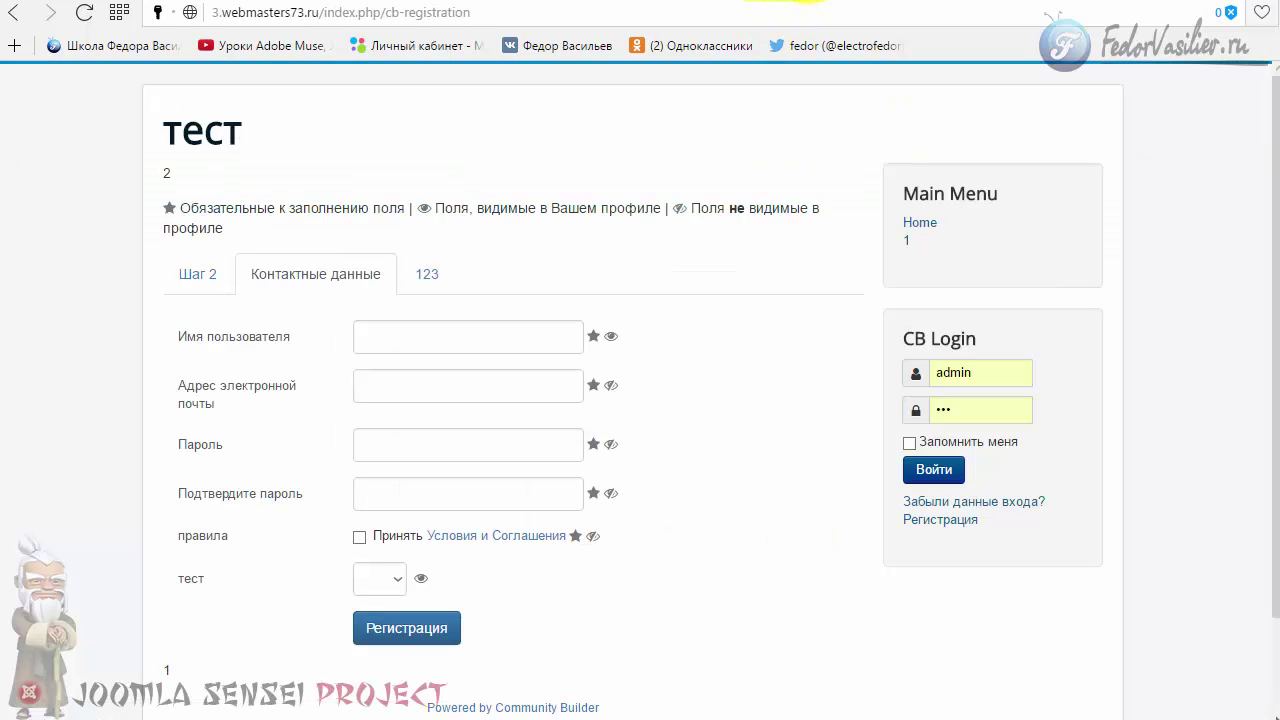
{"action": "left_click", "coordinate": [820, 2]}
{"action": "left_click", "coordinate": [84, 12]}
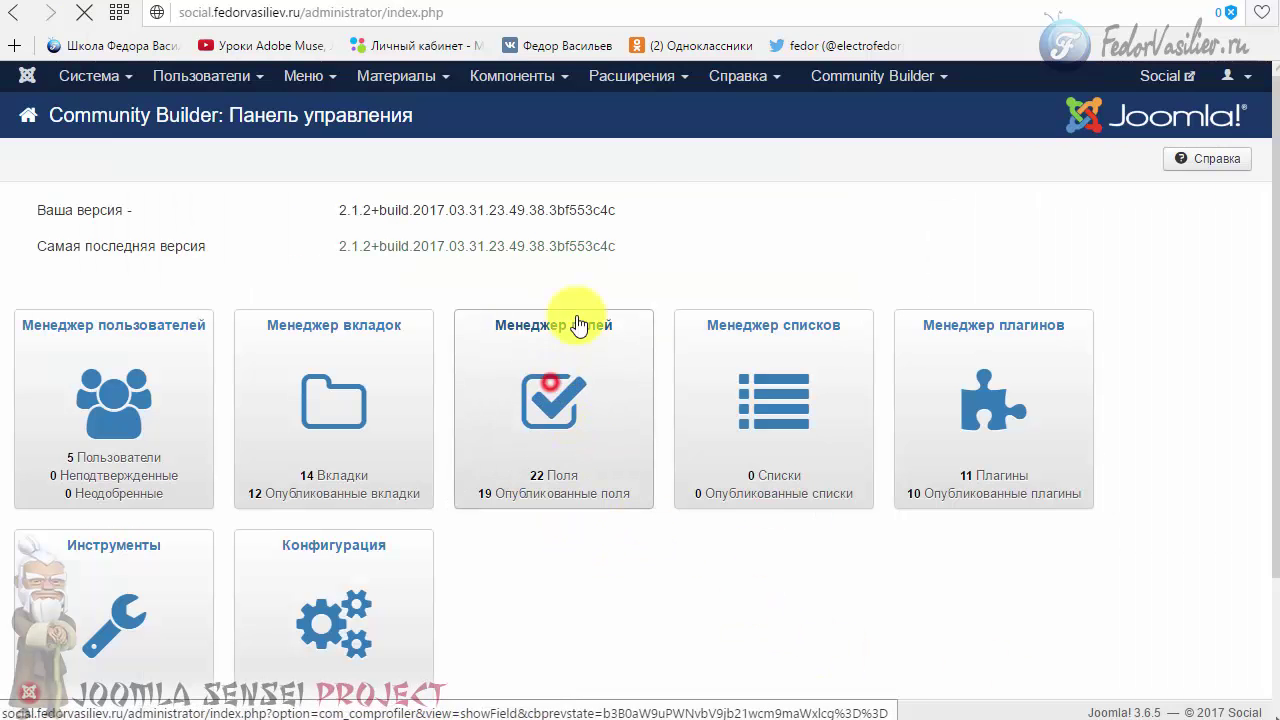
- Reopen the Аватар профиля field from the Community Builder field manager and show its Показ изображений parameters
{"action": "left_click", "coordinate": [580, 323]}
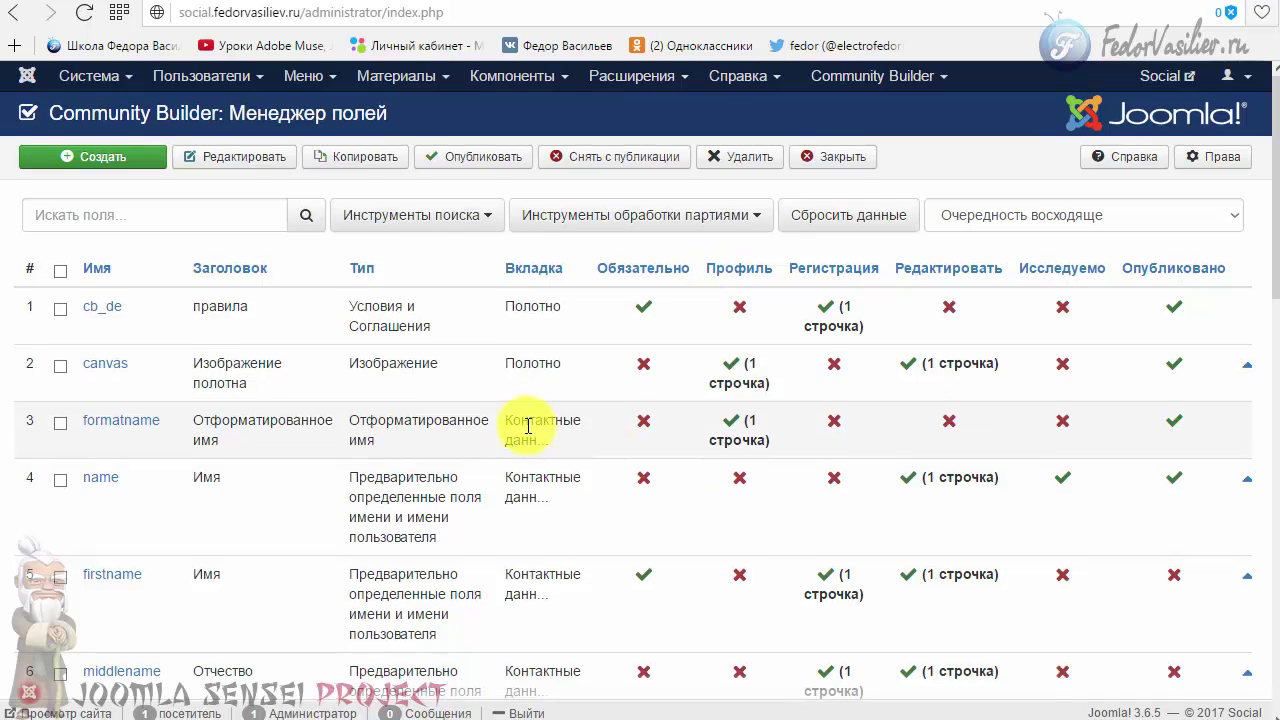
{"action": "scroll", "coordinate": [523, 429], "scroll_direction": "down", "scroll_amount": 8}
{"action": "scroll", "coordinate": [527, 428], "scroll_direction": "down", "scroll_amount": 1}
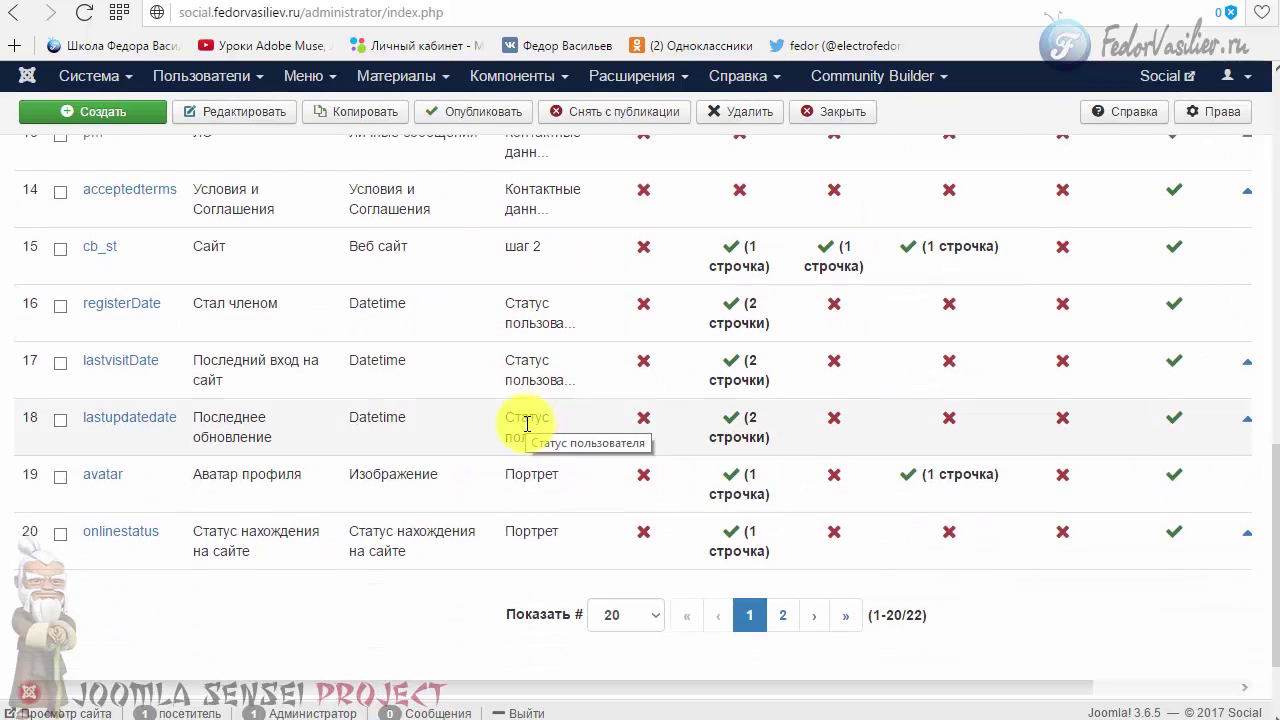
{"action": "left_click", "coordinate": [110, 482]}
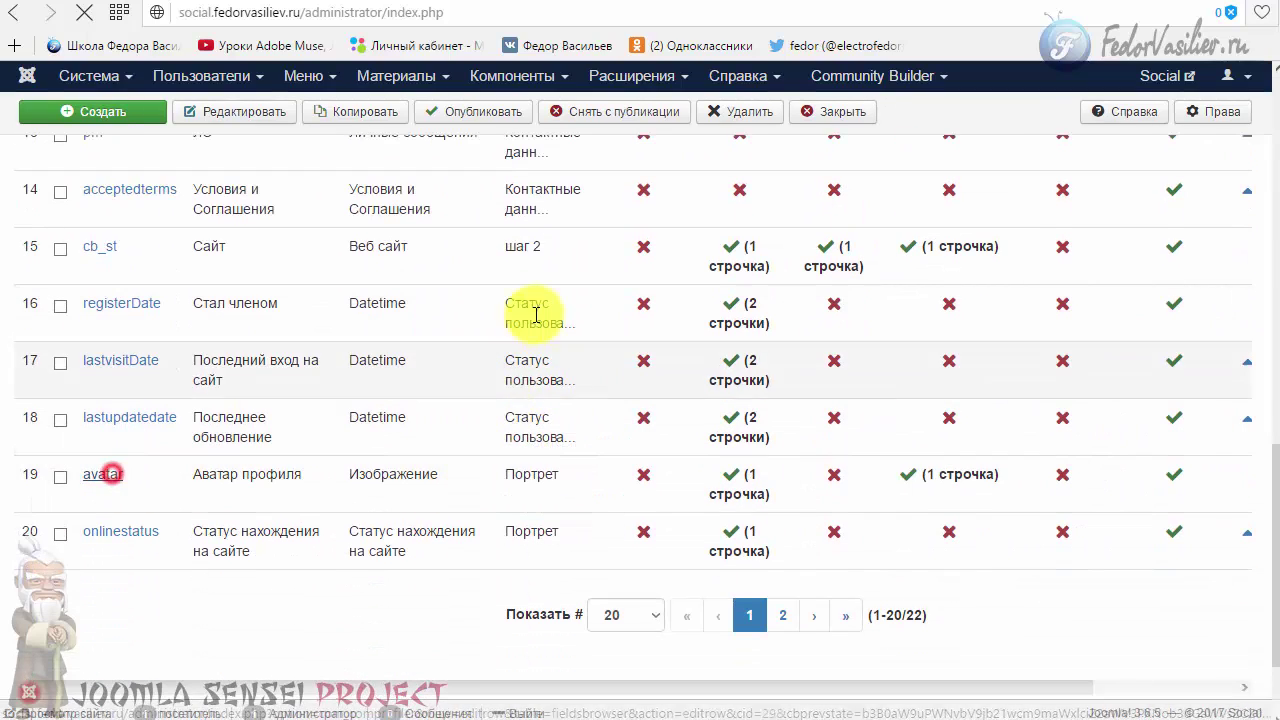
{"action": "left_click", "coordinate": [557, 381]}
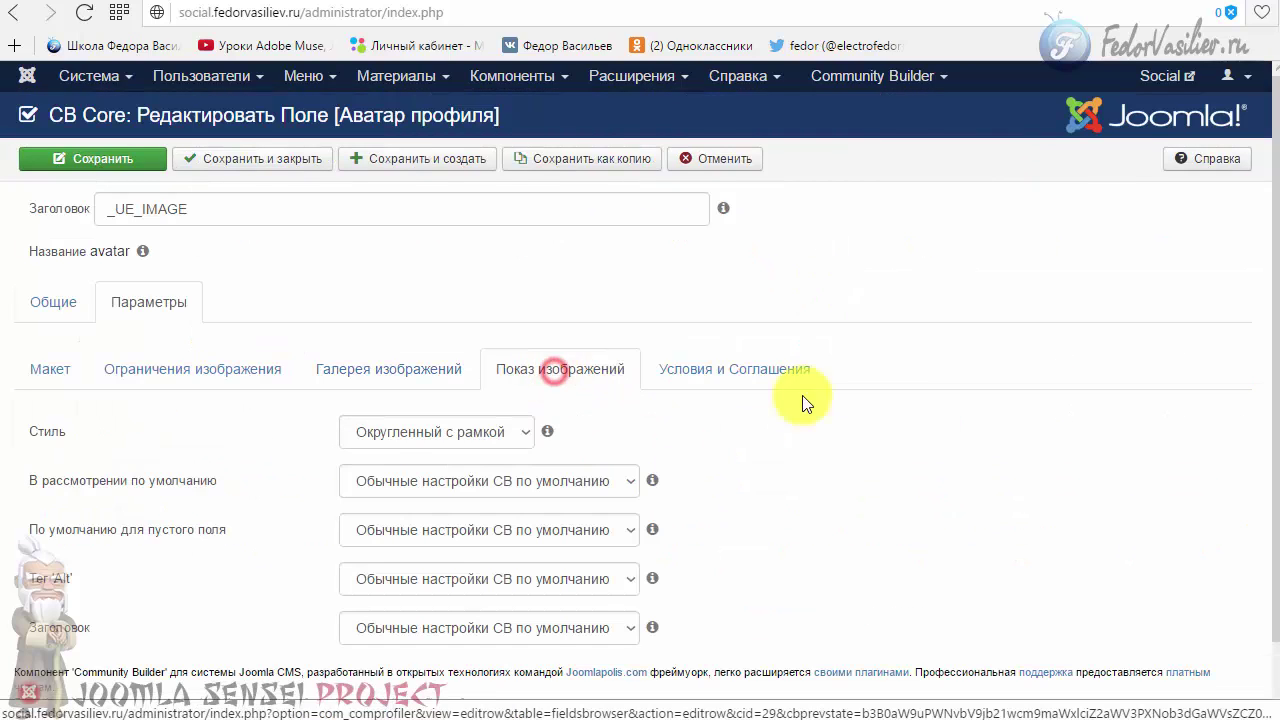
- Set the avatar field's Стиль to Круг с рамкой, save it and reload the test user's front-end profile to check the avatar
{"action": "scroll", "coordinate": [912, 410], "scroll_direction": "down", "scroll_amount": 1}
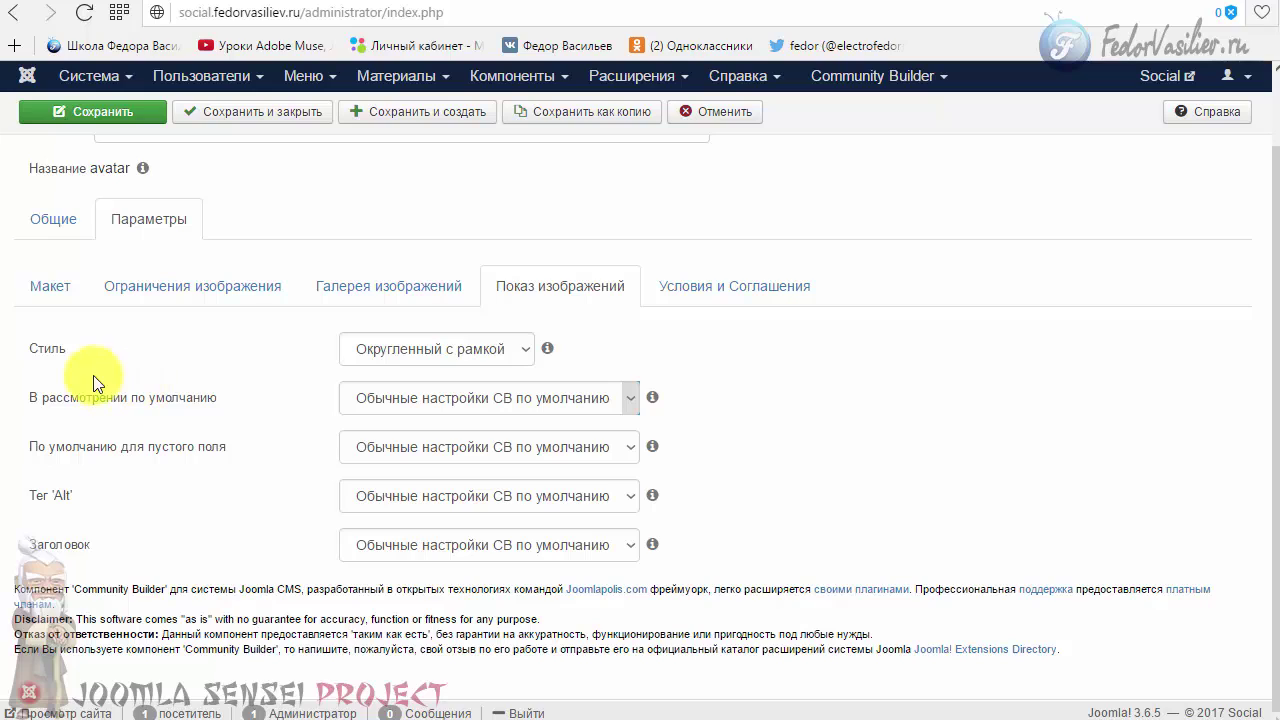
{"action": "left_click", "coordinate": [527, 349]}
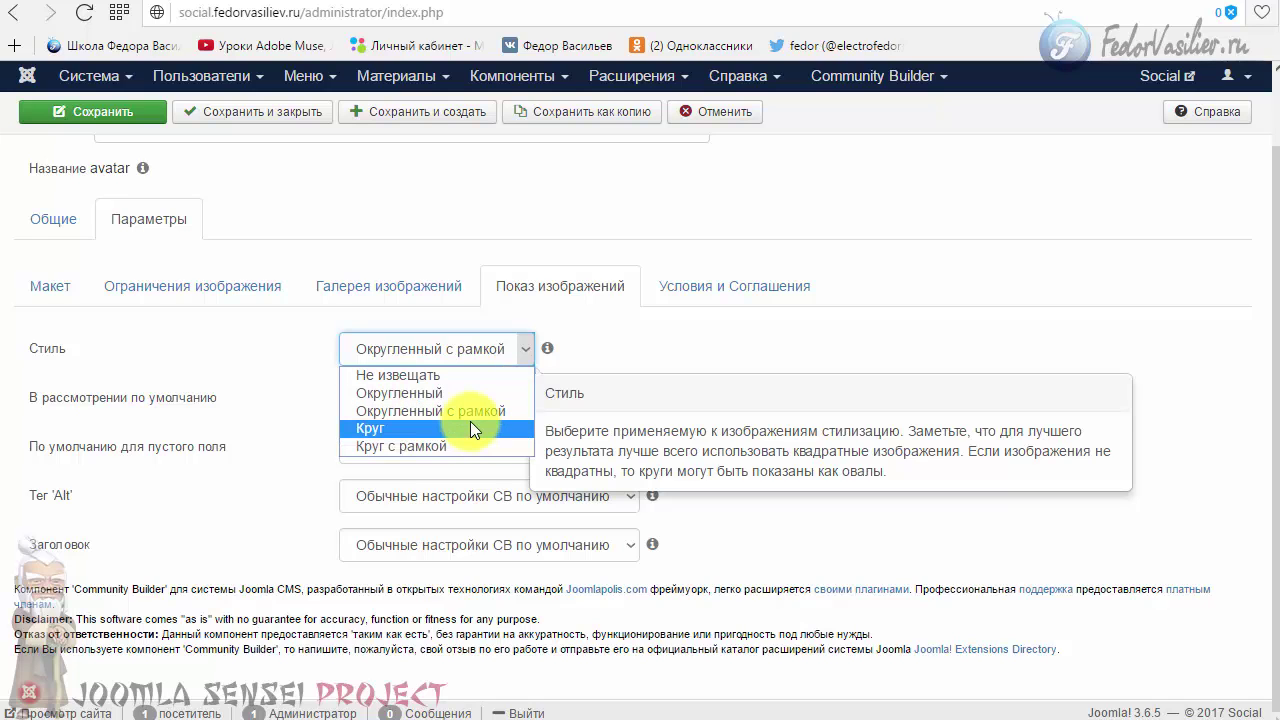
{"action": "left_click", "coordinate": [420, 446]}
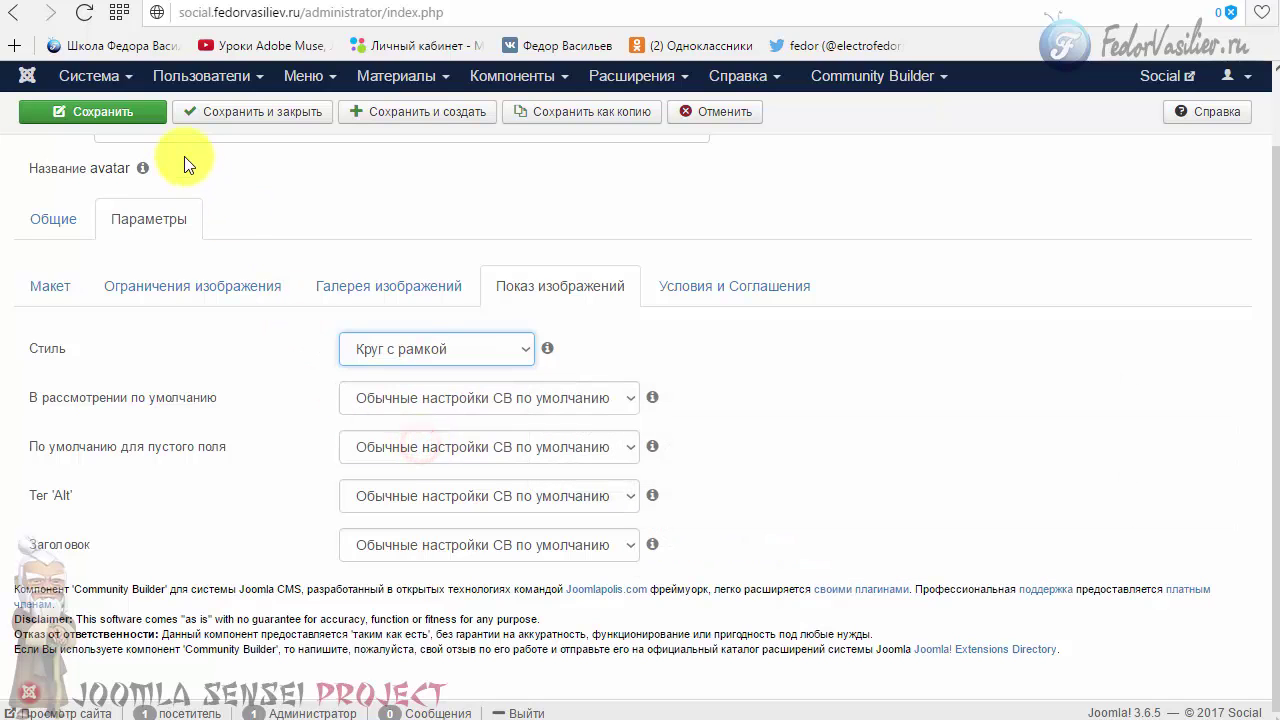
{"action": "left_click", "coordinate": [145, 118]}
{"action": "left_click", "coordinate": [905, 5]}
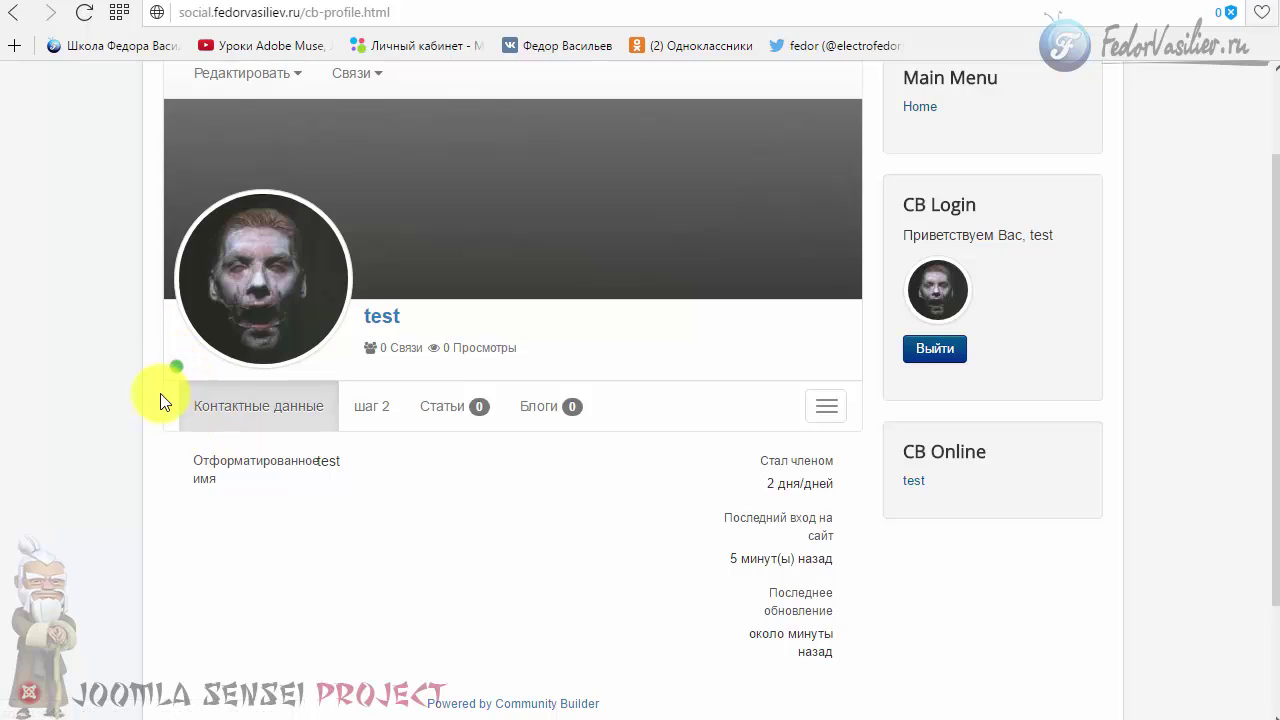
{"action": "key", "text": "F5"}
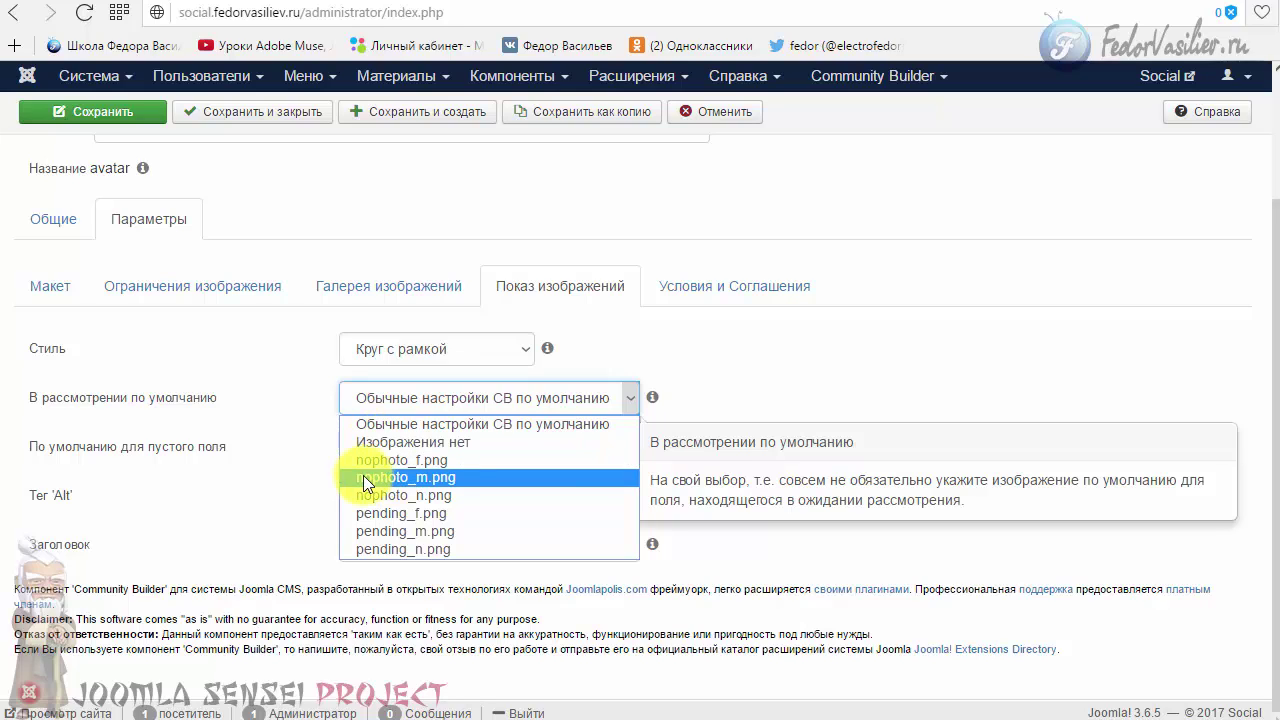
- Enable Условия и Соглашения for the avatar field and set its Вывод to Текст
{"action": "left_click", "coordinate": [284, 415]}
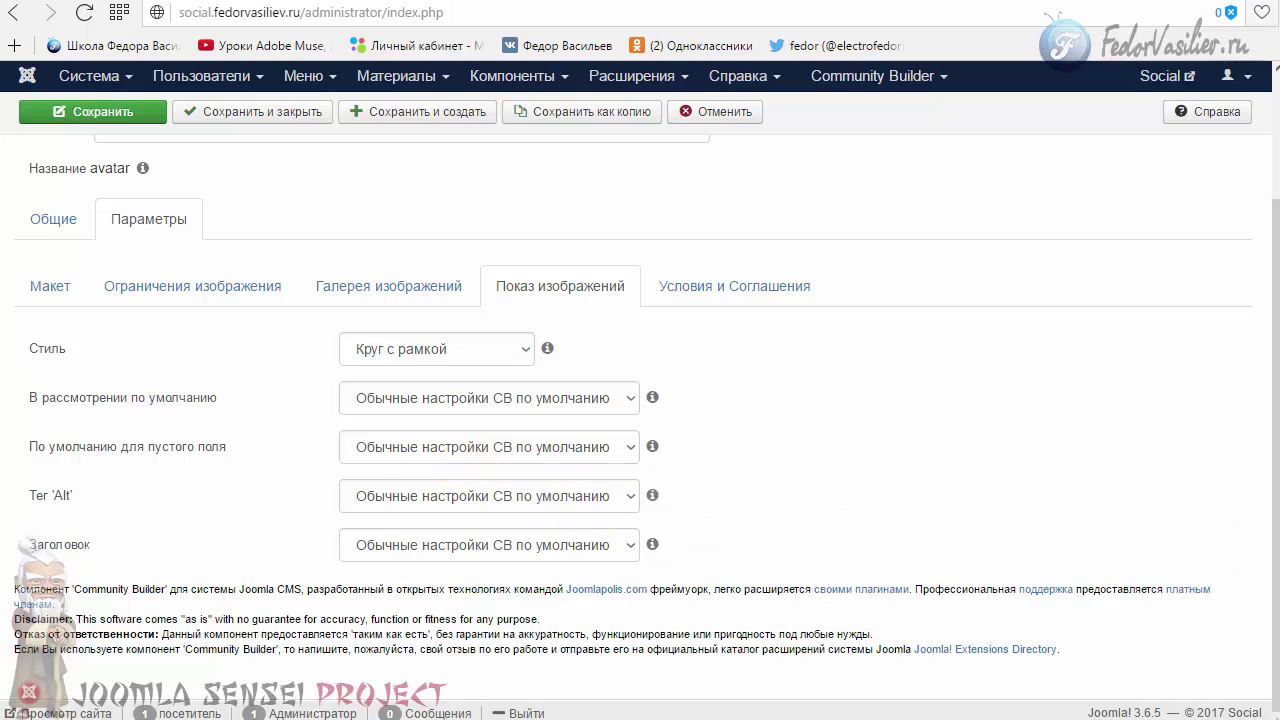
{"action": "left_click", "coordinate": [684, 292]}
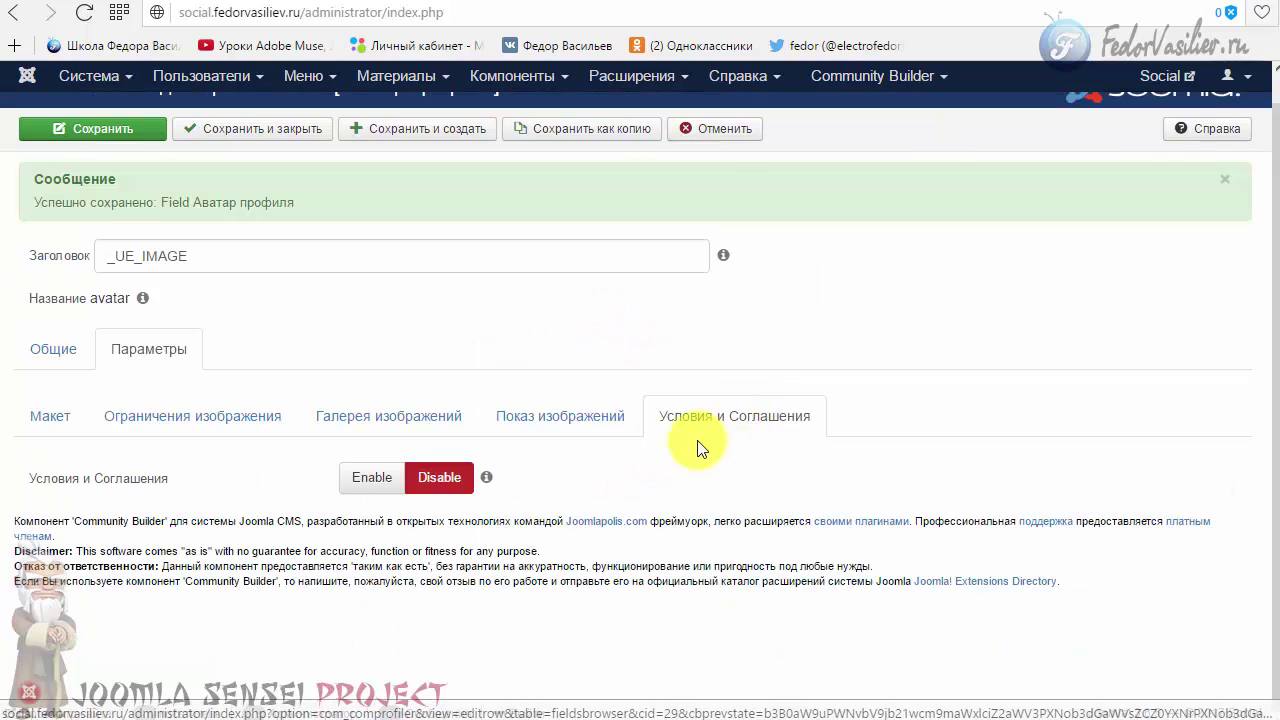
{"action": "left_click", "coordinate": [364, 480]}
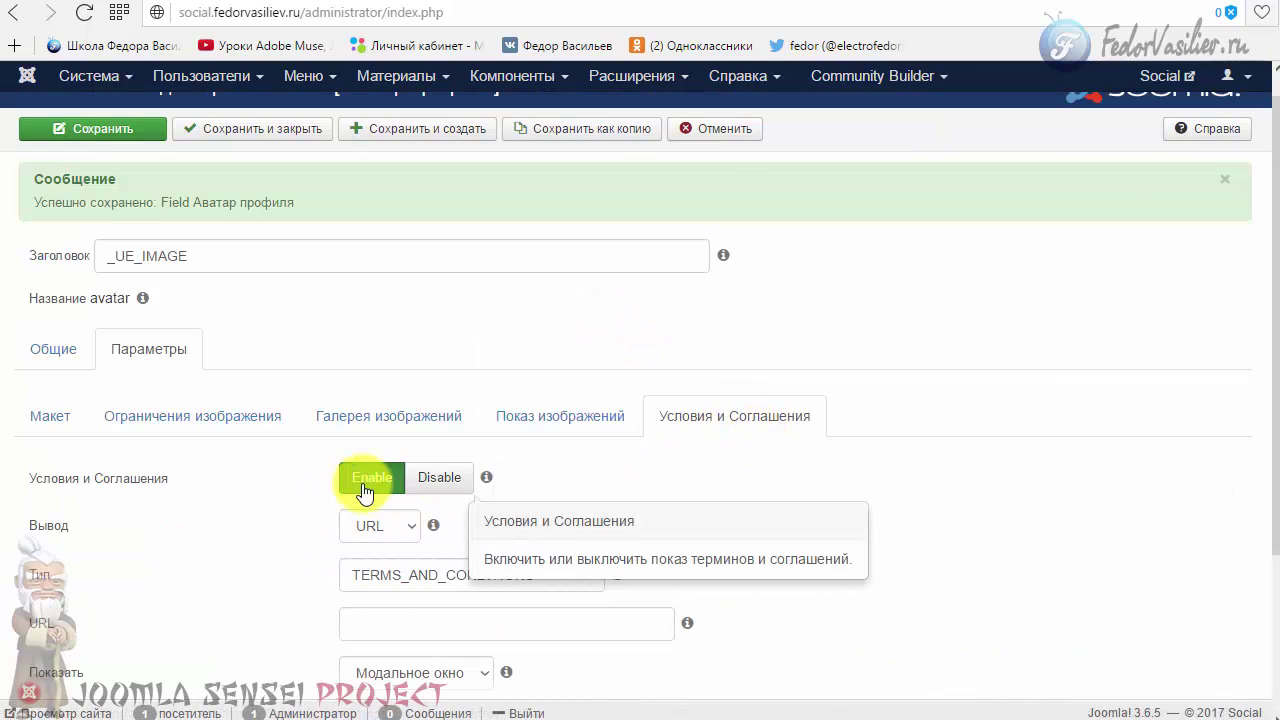
{"action": "scroll", "coordinate": [188, 418], "scroll_direction": "down", "scroll_amount": 2}
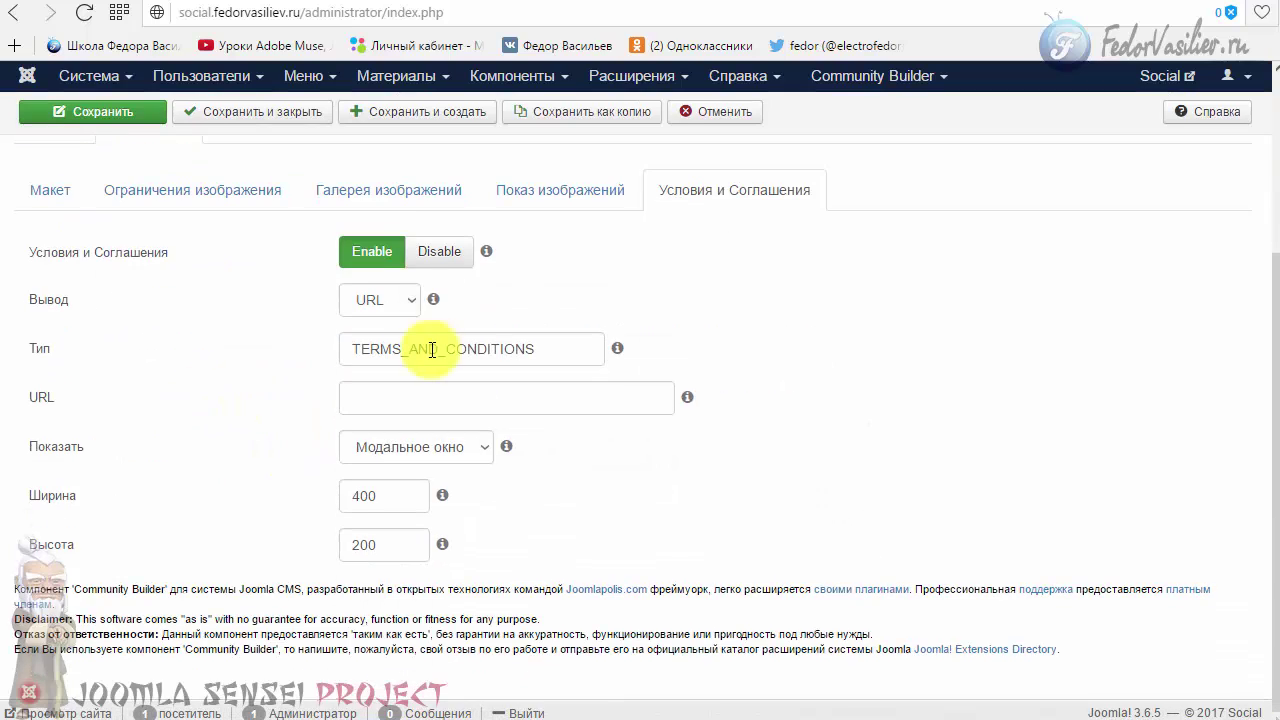
{"action": "left_click", "coordinate": [358, 312]}
{"action": "left_click", "coordinate": [349, 355]}
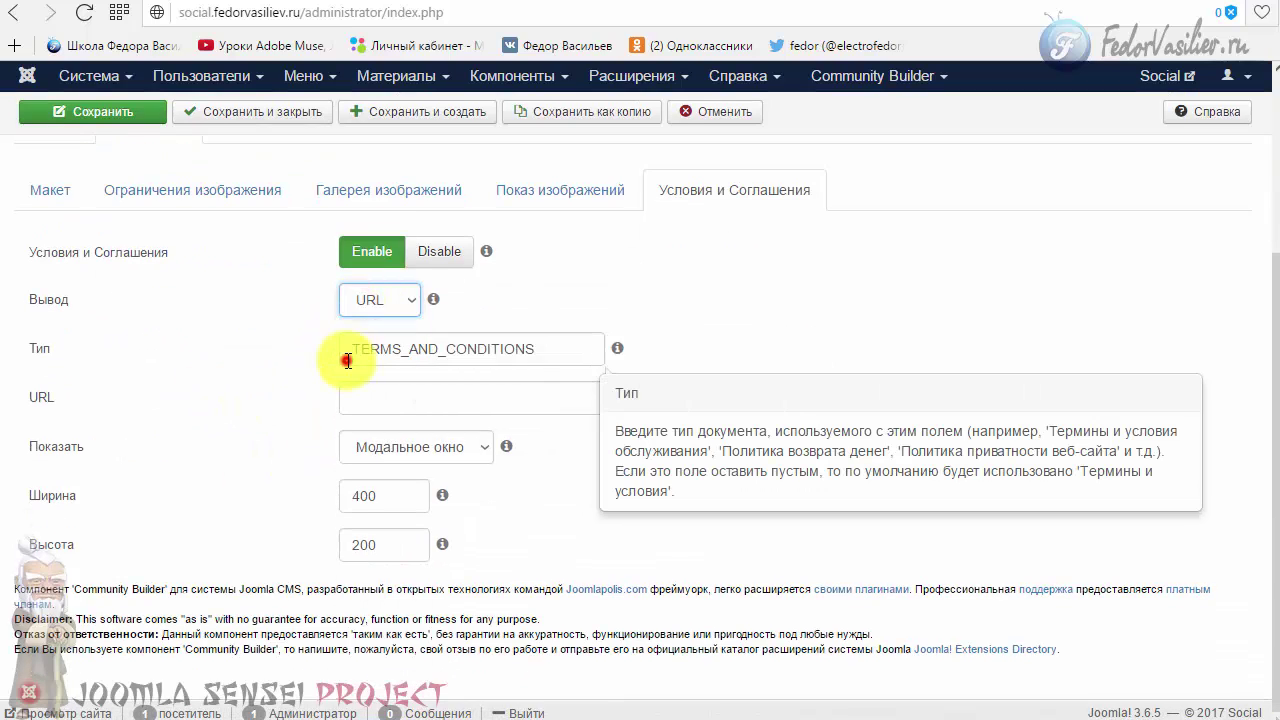
{"action": "left_click", "coordinate": [370, 308]}
{"action": "left_click", "coordinate": [364, 342]}
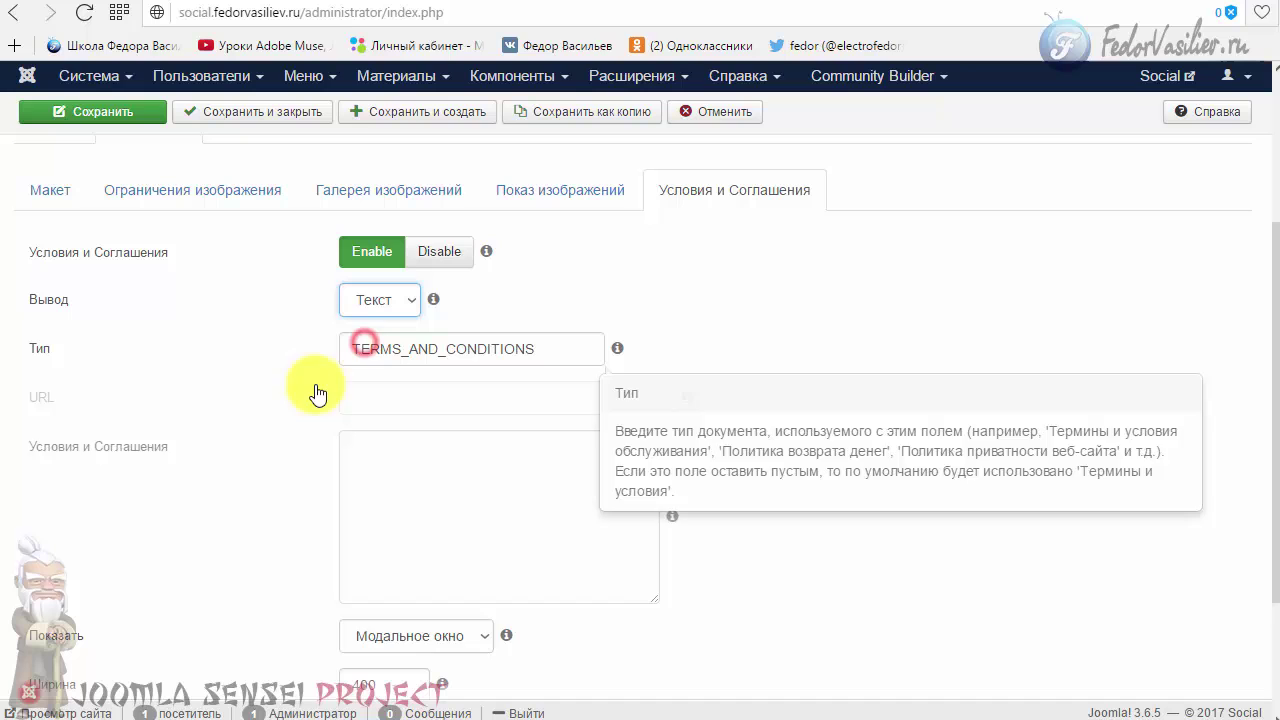
- Examine the avatar field's Условия и Соглашения settings, including the document type, terms text, display mode, width and height
{"action": "left_click", "coordinate": [434, 443]}
{"action": "scroll", "coordinate": [442, 451], "scroll_direction": "down", "scroll_amount": 1}
{"action": "scroll", "coordinate": [442, 451], "scroll_direction": "down", "scroll_amount": 2}
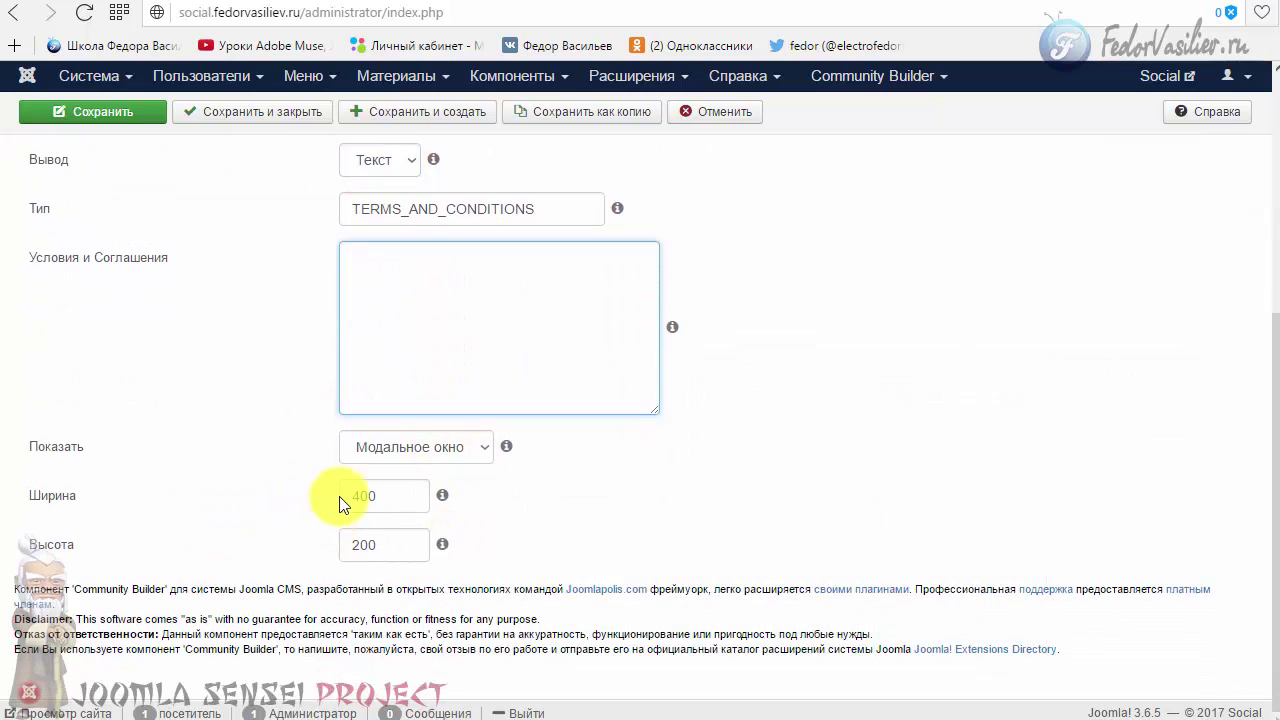
{"action": "scroll", "coordinate": [360, 450], "scroll_direction": "up", "scroll_amount": 1}
{"action": "scroll", "coordinate": [265, 493], "scroll_direction": "up", "scroll_amount": 3}
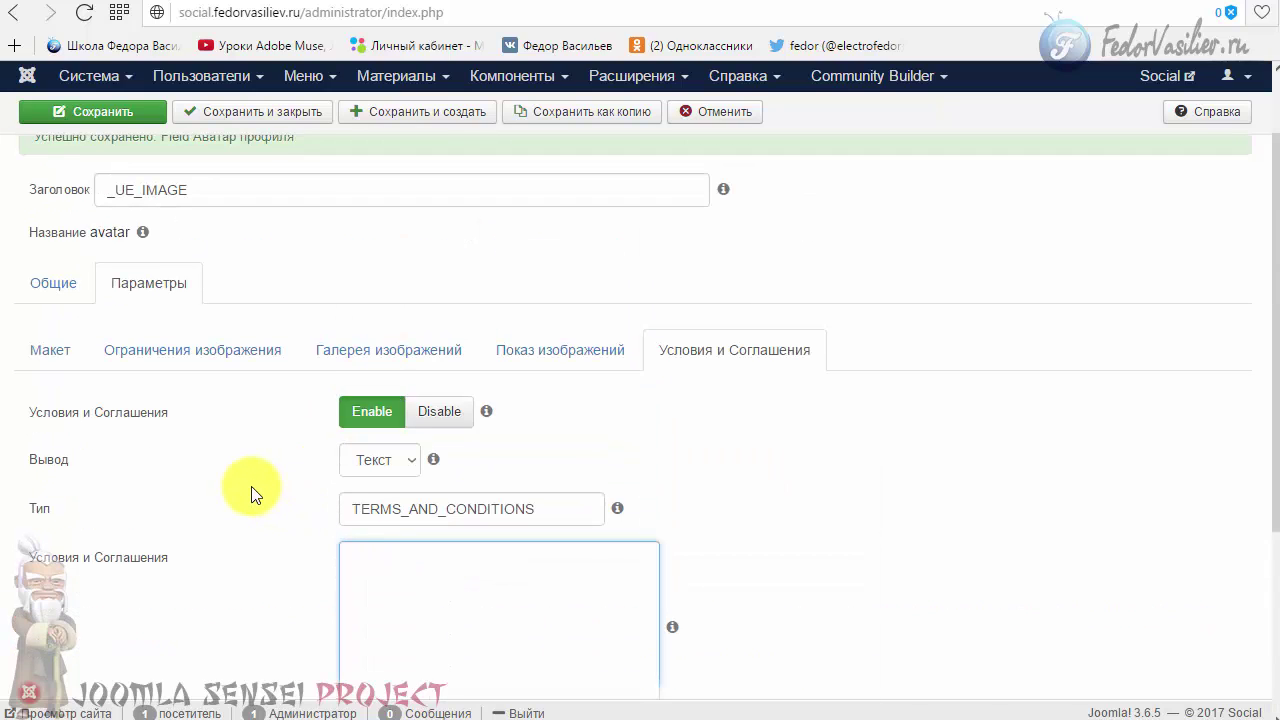
{"action": "scroll", "coordinate": [251, 493], "scroll_direction": "up", "scroll_amount": 1}
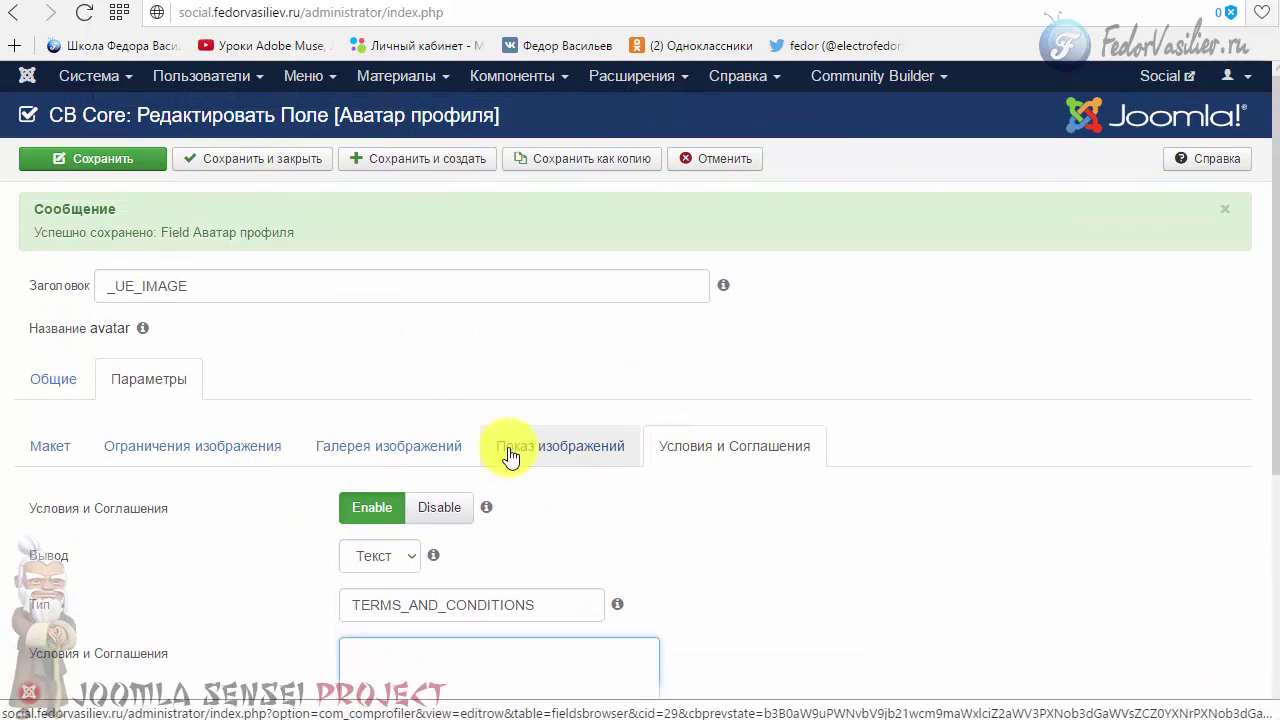
{"action": "scroll", "coordinate": [523, 408], "scroll_direction": "down", "scroll_amount": 2}
{"action": "left_click", "coordinate": [400, 520]}
{"action": "left_click", "coordinate": [400, 520]}
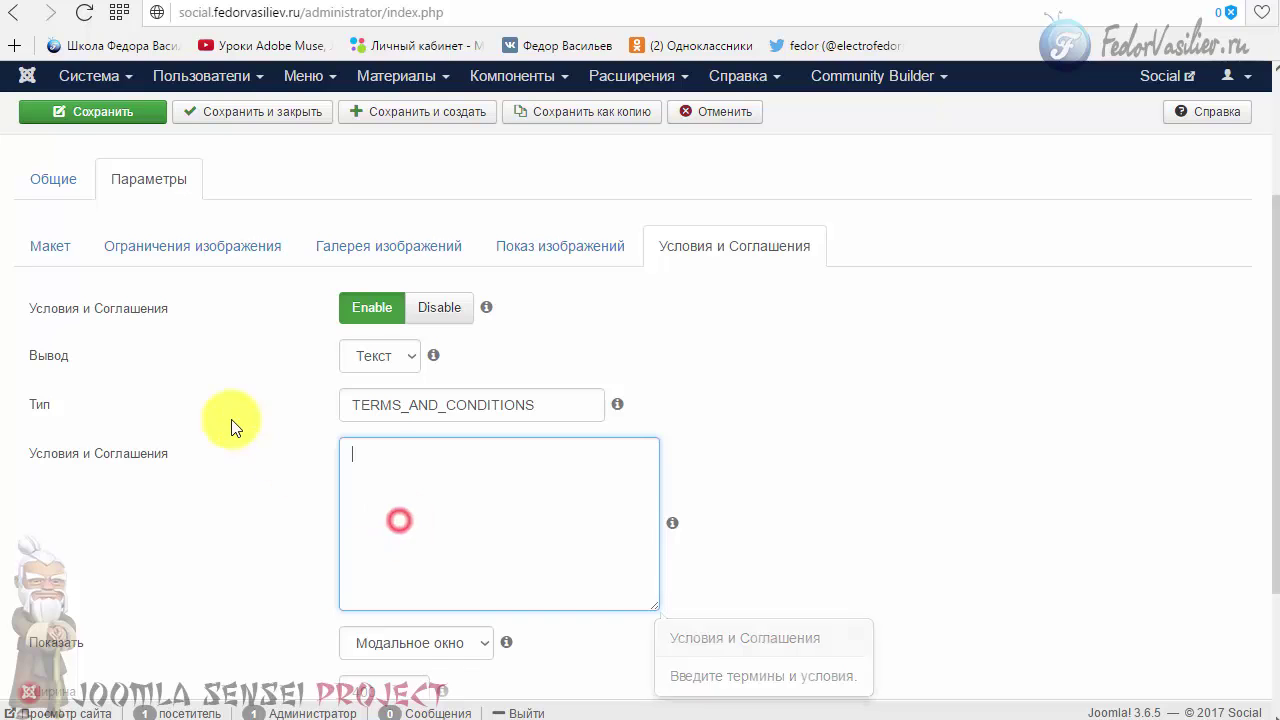
{"action": "scroll", "coordinate": [130, 332], "scroll_direction": "down", "scroll_amount": 2}
{"action": "left_click", "coordinate": [451, 289]}
{"action": "scroll", "coordinate": [129, 429], "scroll_direction": "up", "scroll_amount": 1}
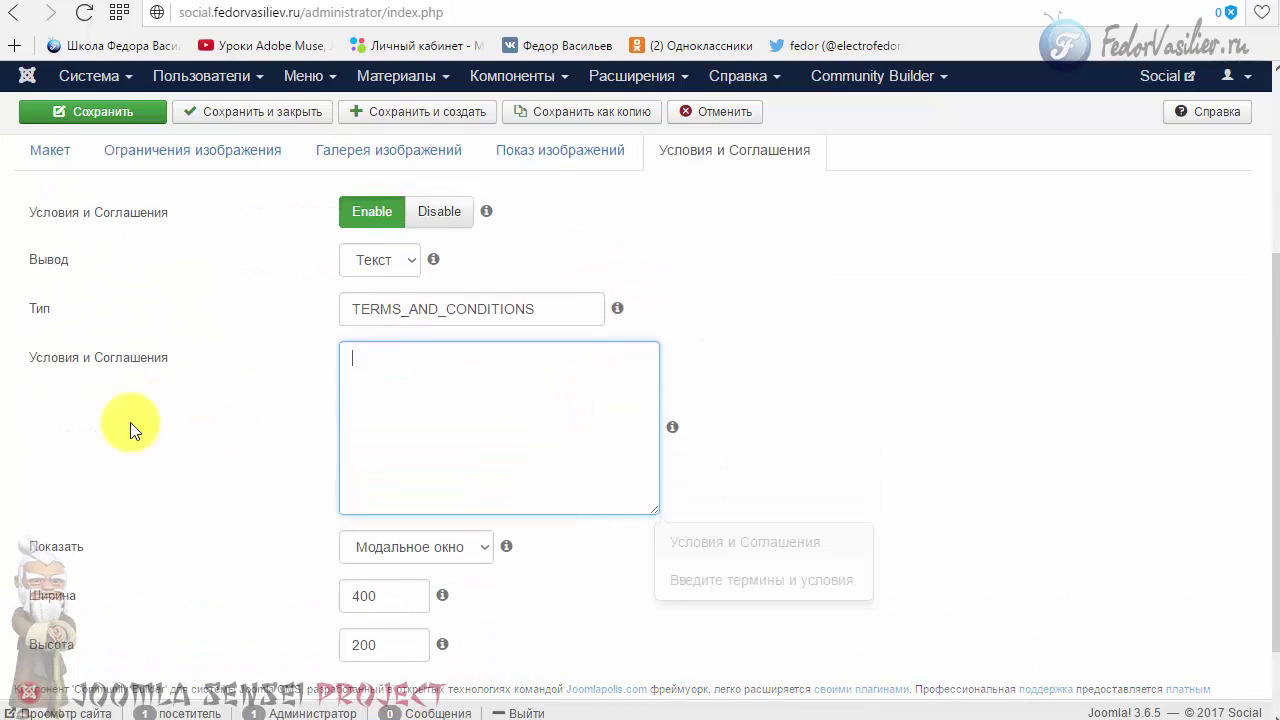
{"action": "left_click", "coordinate": [362, 266]}
{"action": "left_click", "coordinate": [257, 306]}
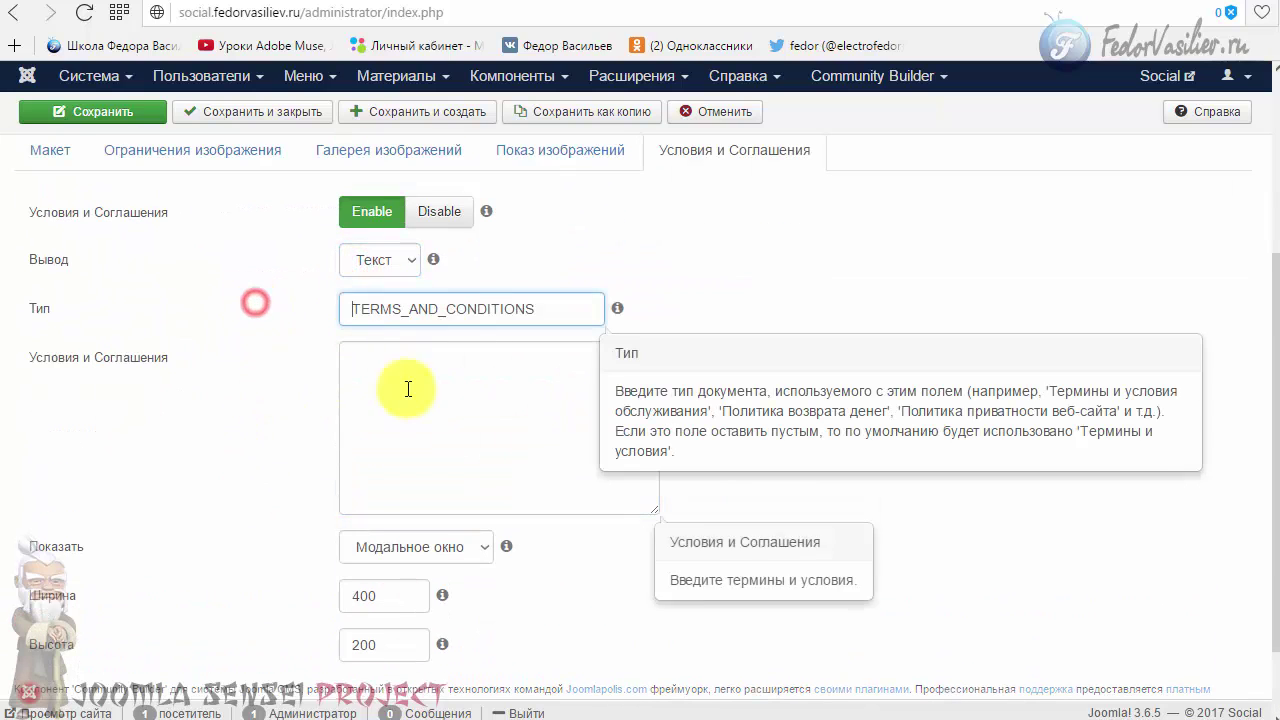
{"action": "scroll", "coordinate": [500, 443], "scroll_direction": "down", "scroll_amount": 1}
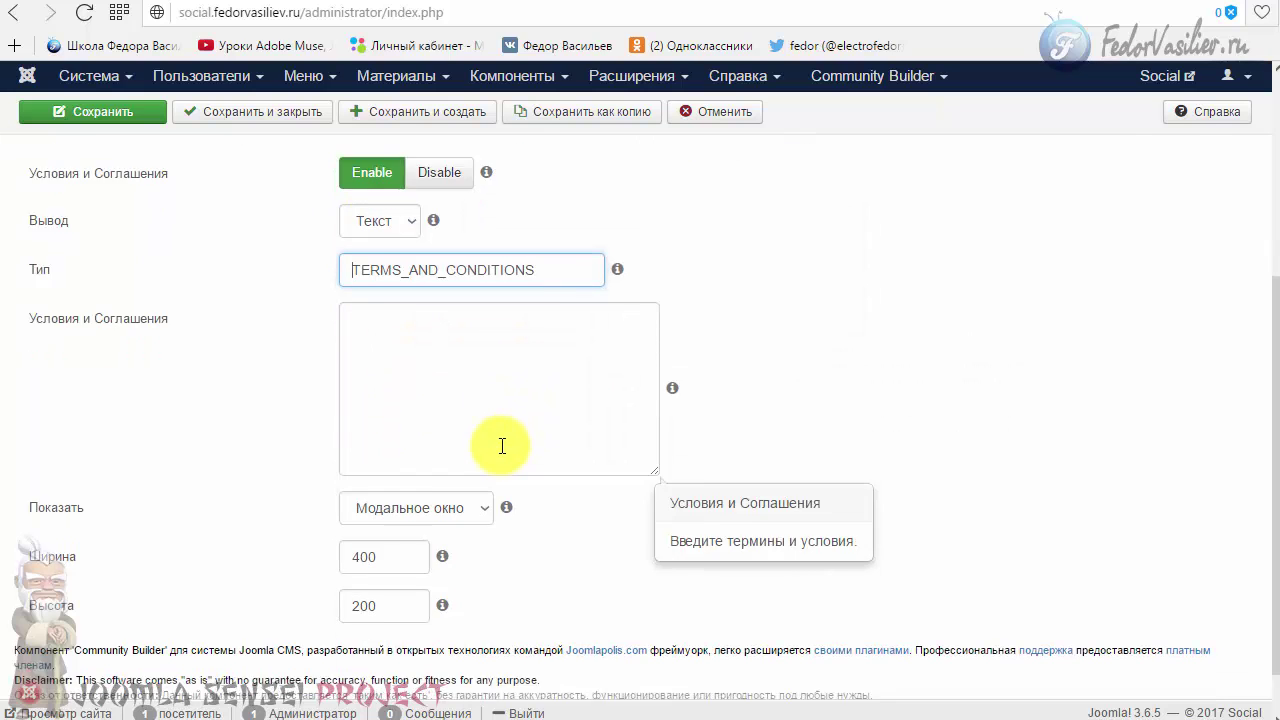
{"action": "scroll", "coordinate": [223, 363], "scroll_direction": "up", "scroll_amount": 4}
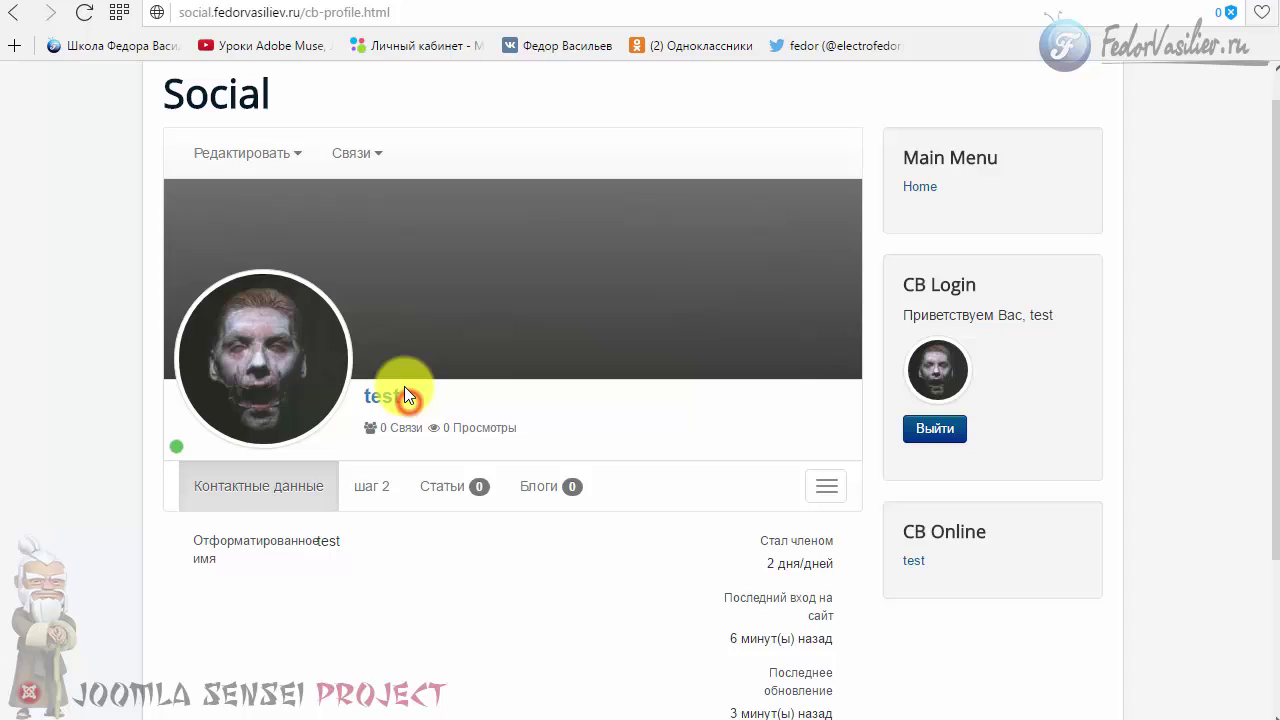
- Examine the user name and the Связи and Просмотры counters beside the avatar on the test user's profile page
{"action": "left_click_drag", "start_coordinate": [408, 397], "coordinate": [357, 397]}
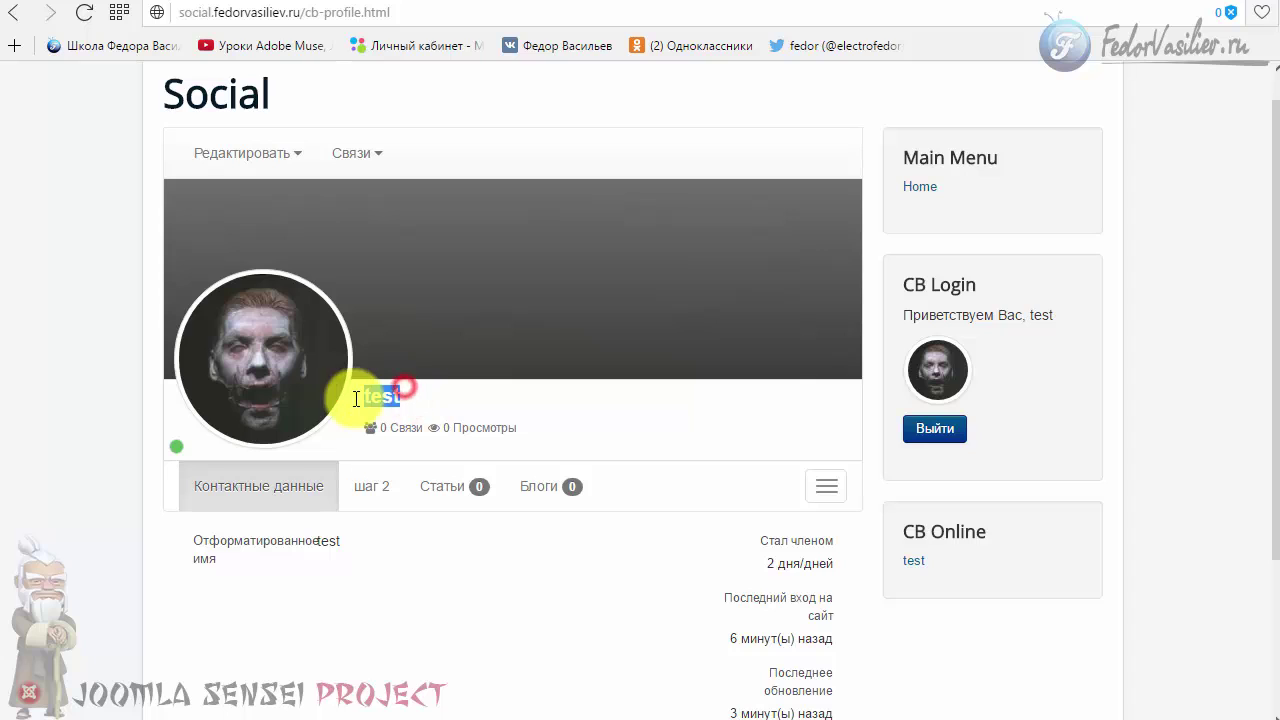
{"action": "left_click", "coordinate": [409, 397]}
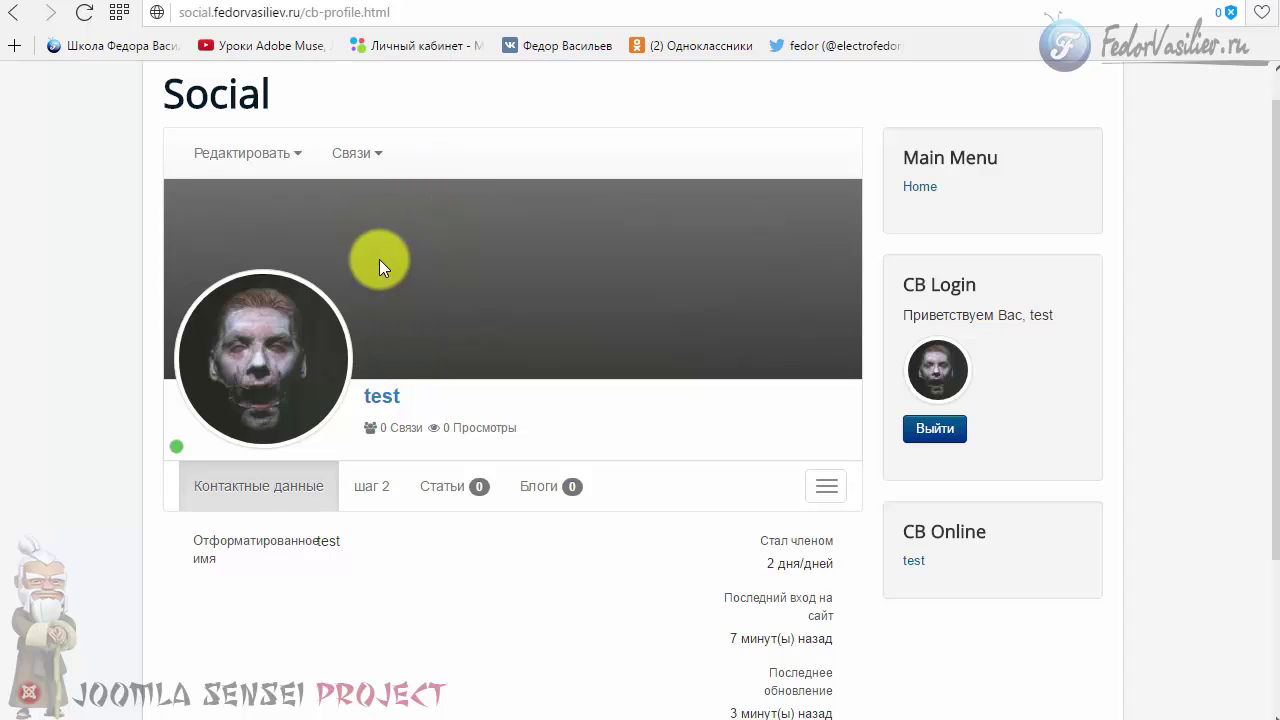
{"action": "left_click_drag", "start_coordinate": [405, 397], "coordinate": [346, 433]}
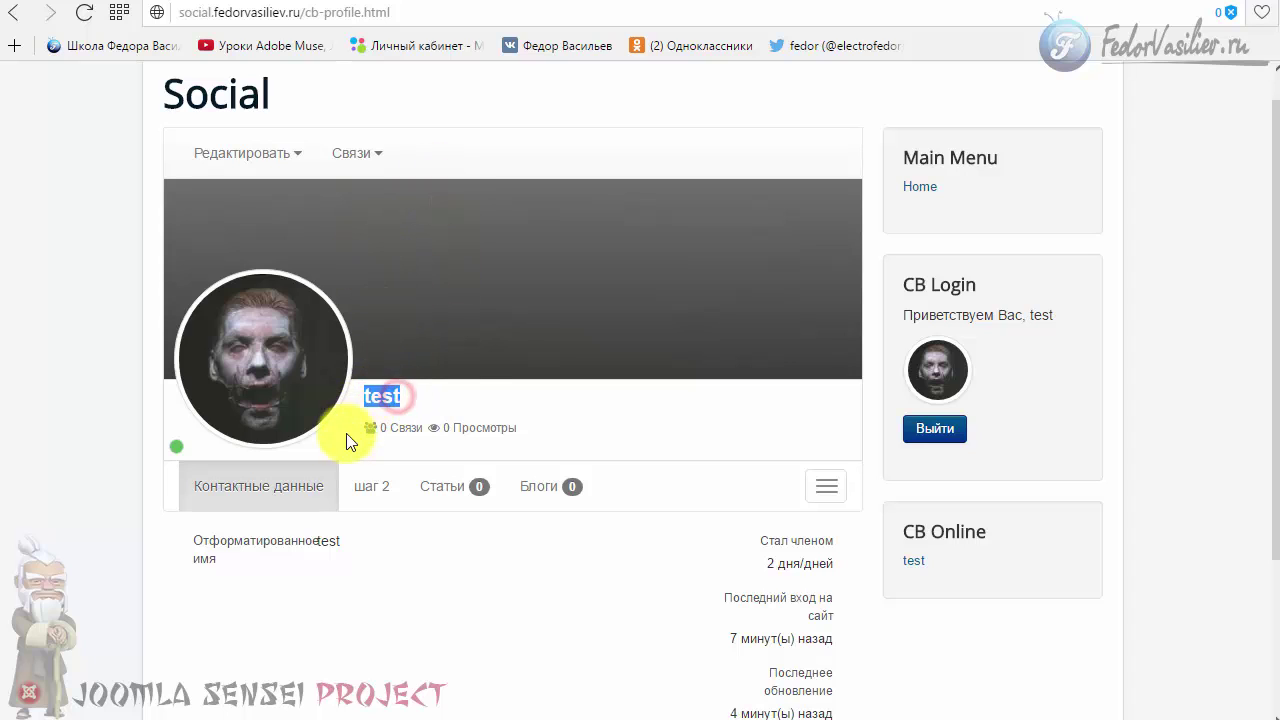
{"action": "left_click", "coordinate": [346, 433]}
{"action": "left_click_drag", "start_coordinate": [521, 429], "coordinate": [609, 394]}
{"action": "left_click", "coordinate": [610, 388]}
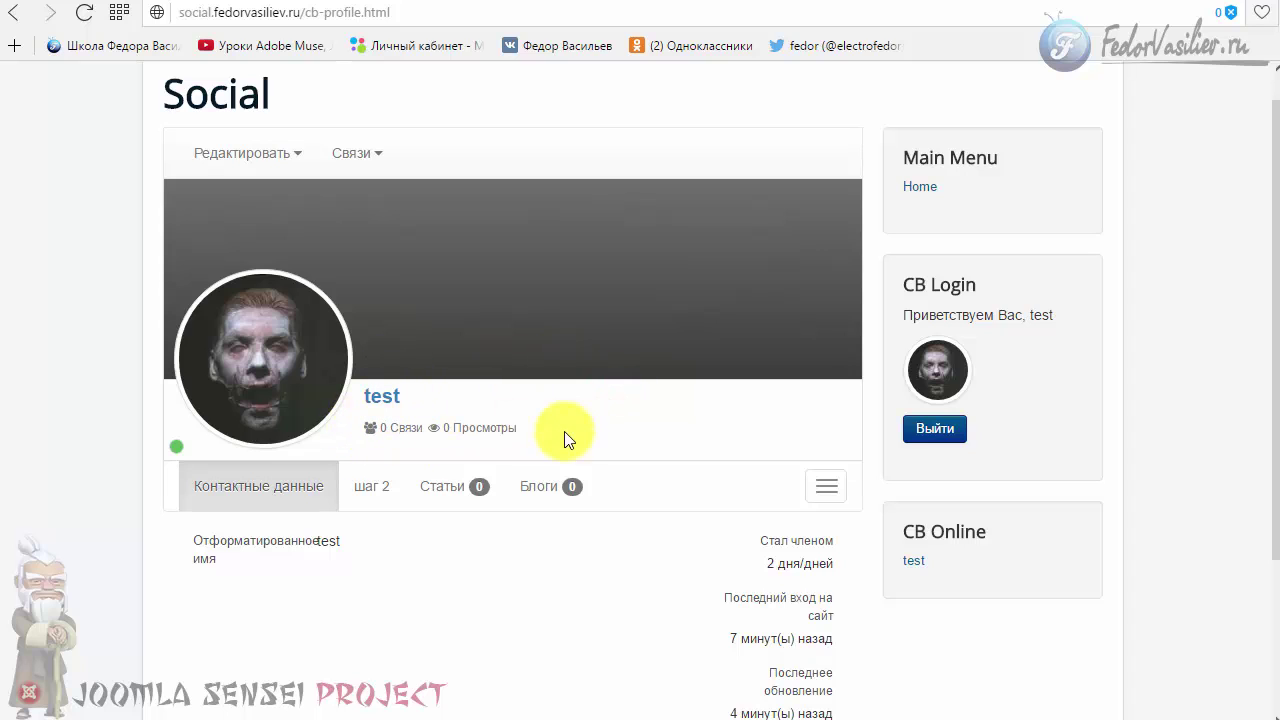
{"action": "double_click", "coordinate": [484, 428]}
{"action": "left_click", "coordinate": [471, 427]}
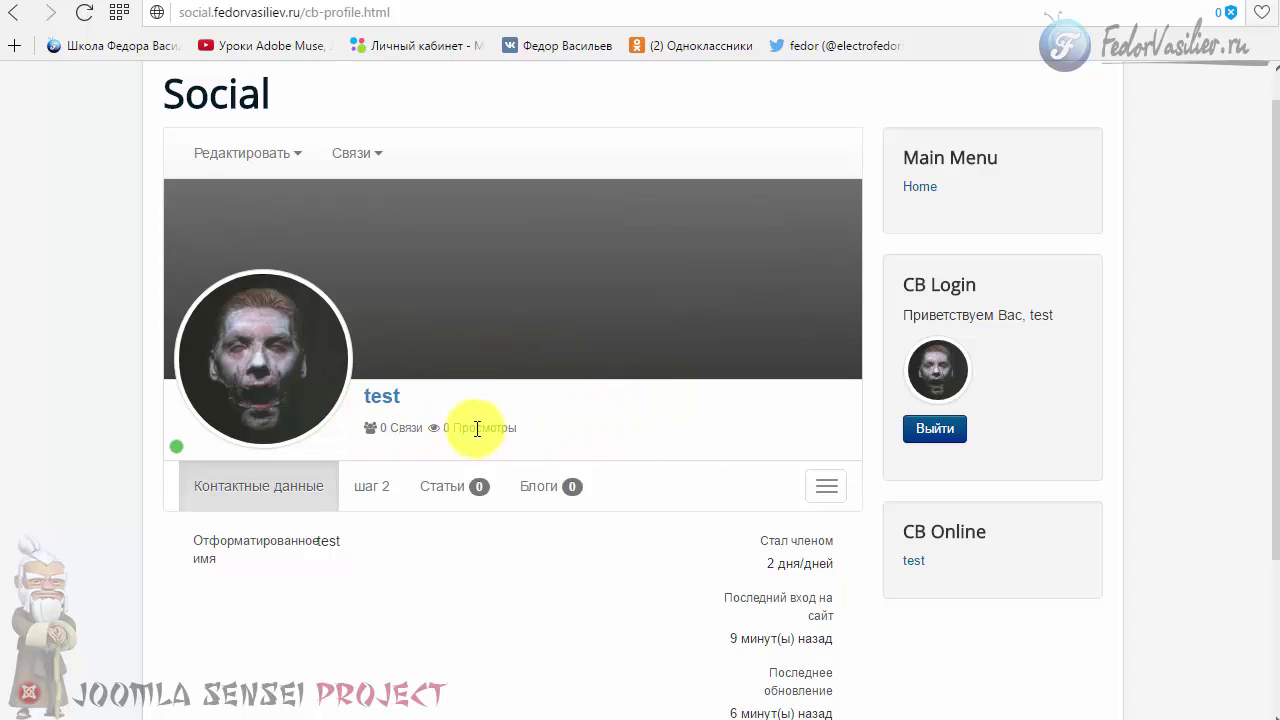
{"action": "left_click", "coordinate": [586, 430]}
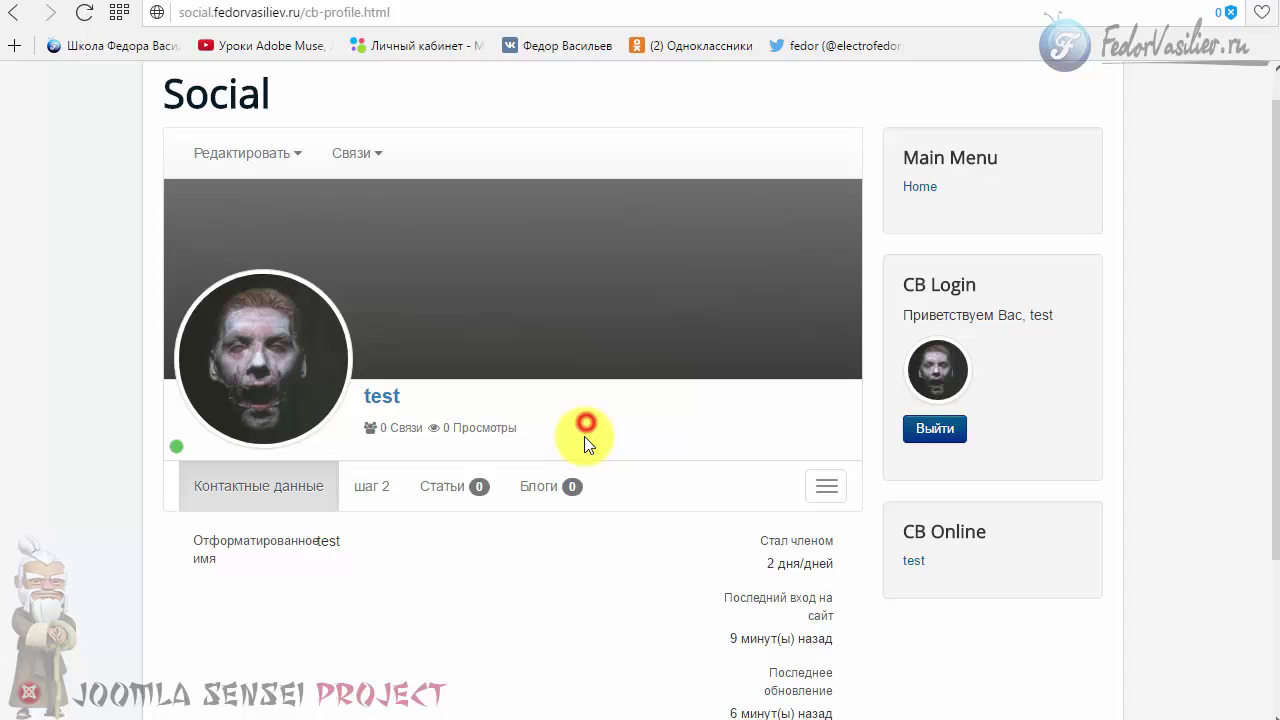
{"action": "double_click", "coordinate": [442, 426]}
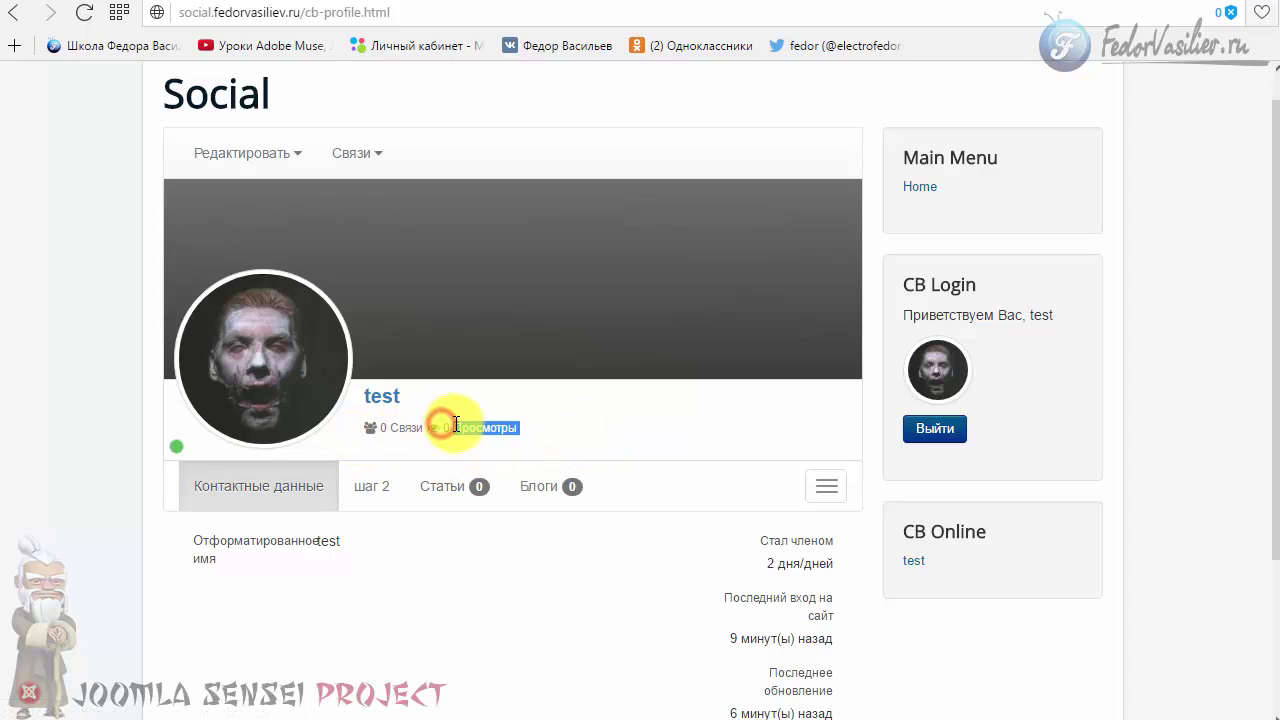
{"action": "left_click", "coordinate": [450, 432]}
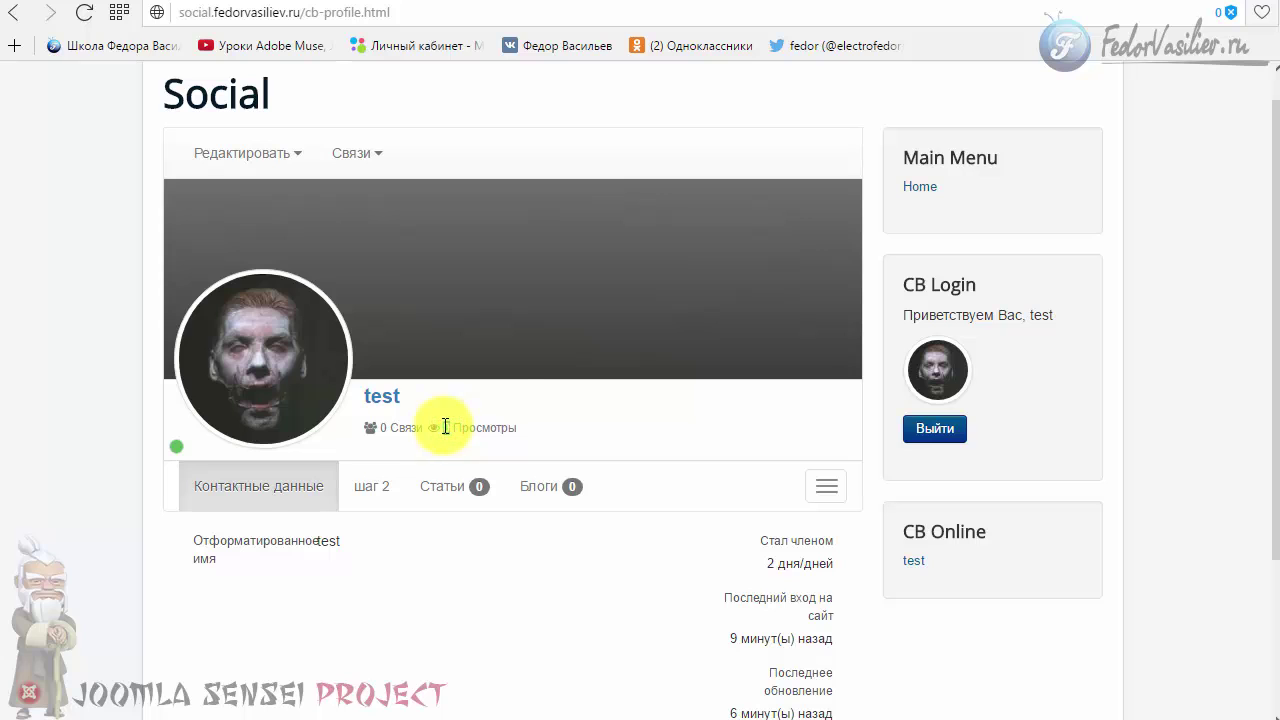
{"action": "left_click", "coordinate": [445, 427]}
{"action": "left_click", "coordinate": [521, 428]}
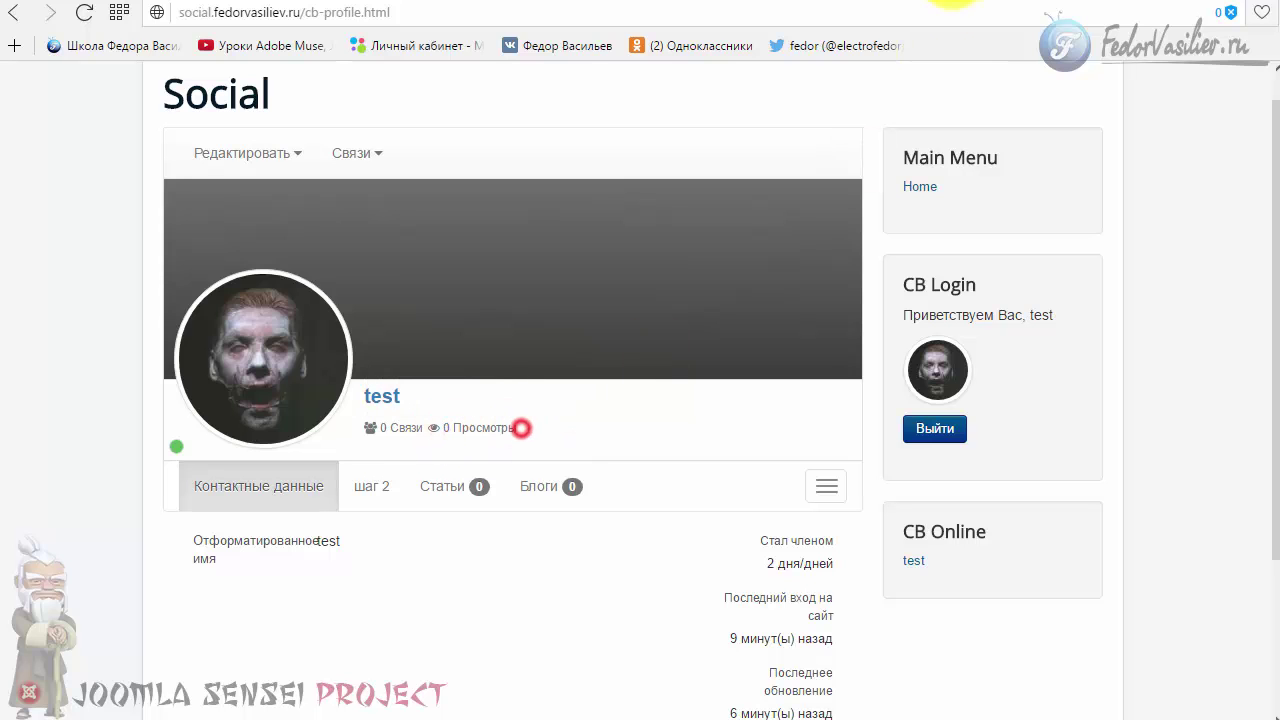
- Return to the Community Builder field manager and open the hits (Просмотры) field from the second page of the list
{"action": "key", "text": "ctrl+Tab"}
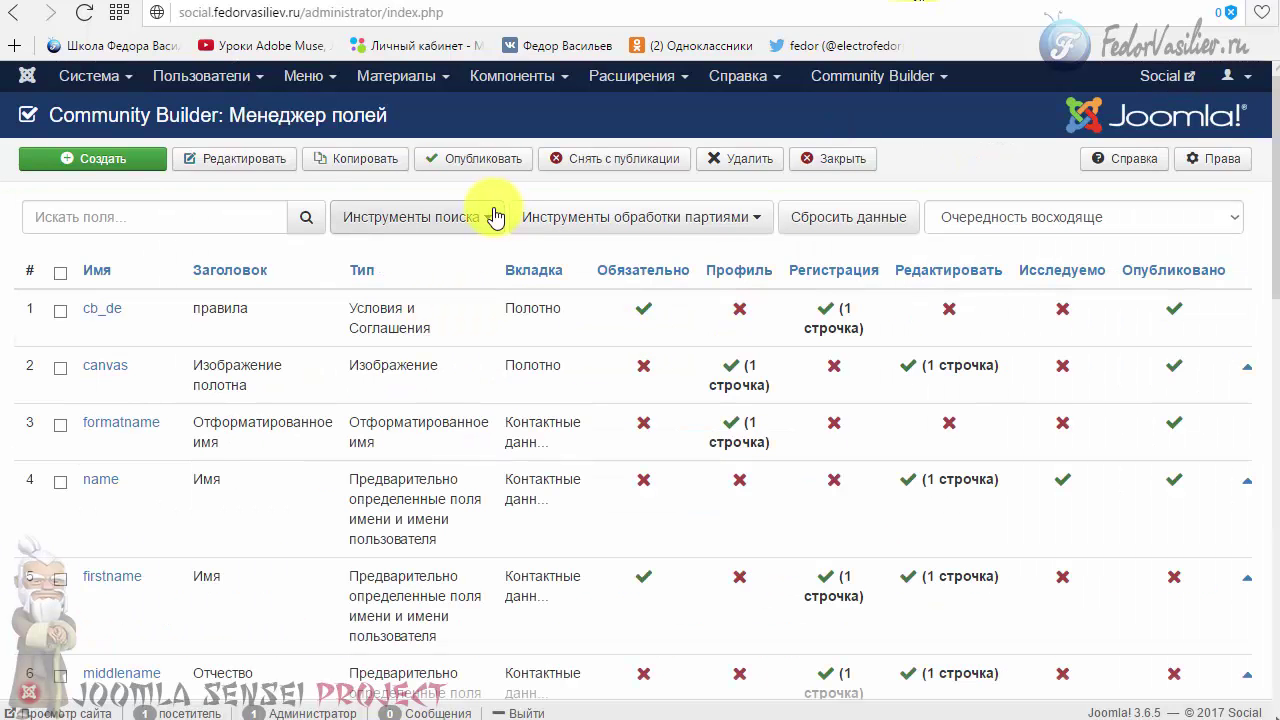
{"action": "scroll", "coordinate": [486, 149], "scroll_direction": "down", "scroll_amount": 10}
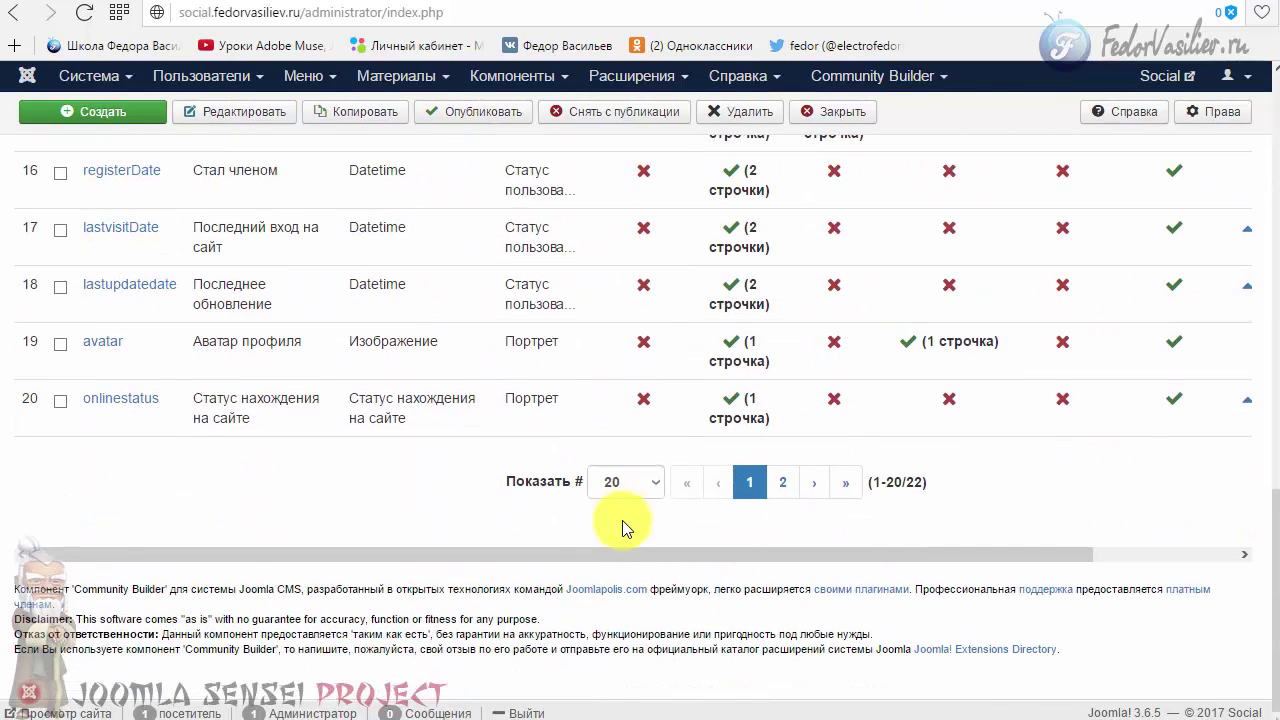
{"action": "left_click", "coordinate": [783, 484]}
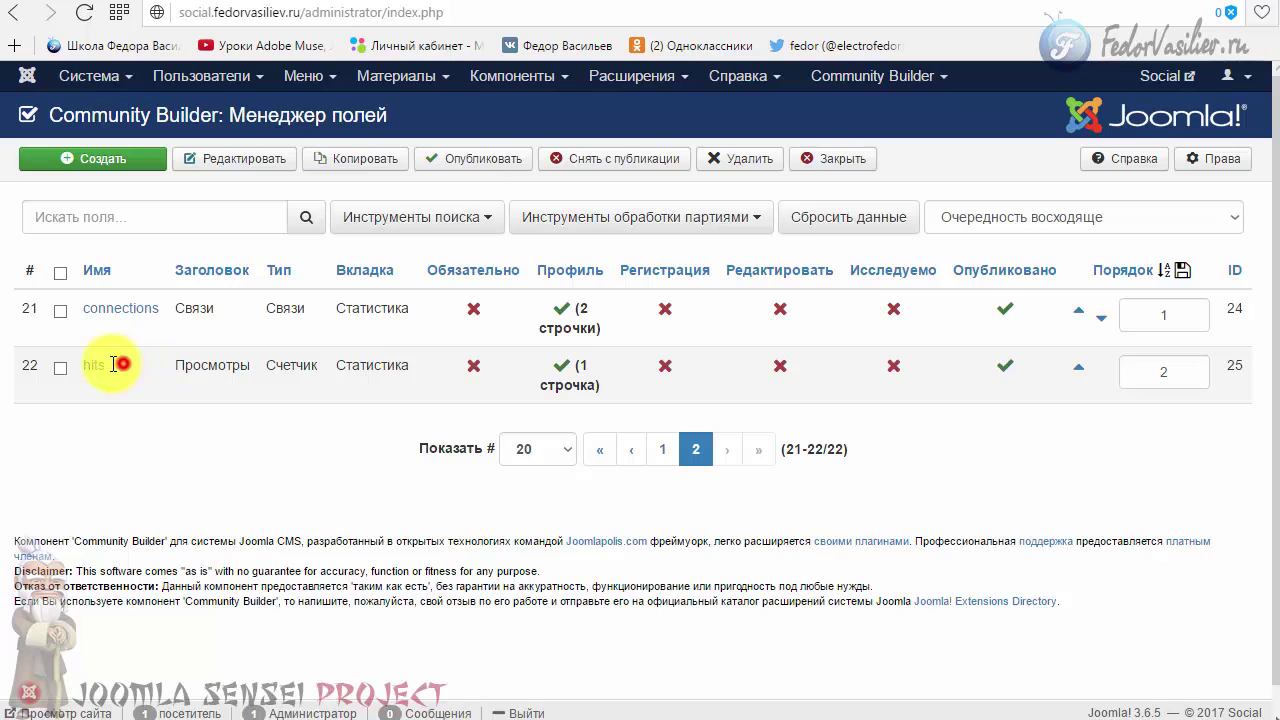
{"action": "double_click", "coordinate": [117, 364]}
{"action": "left_click", "coordinate": [163, 428]}
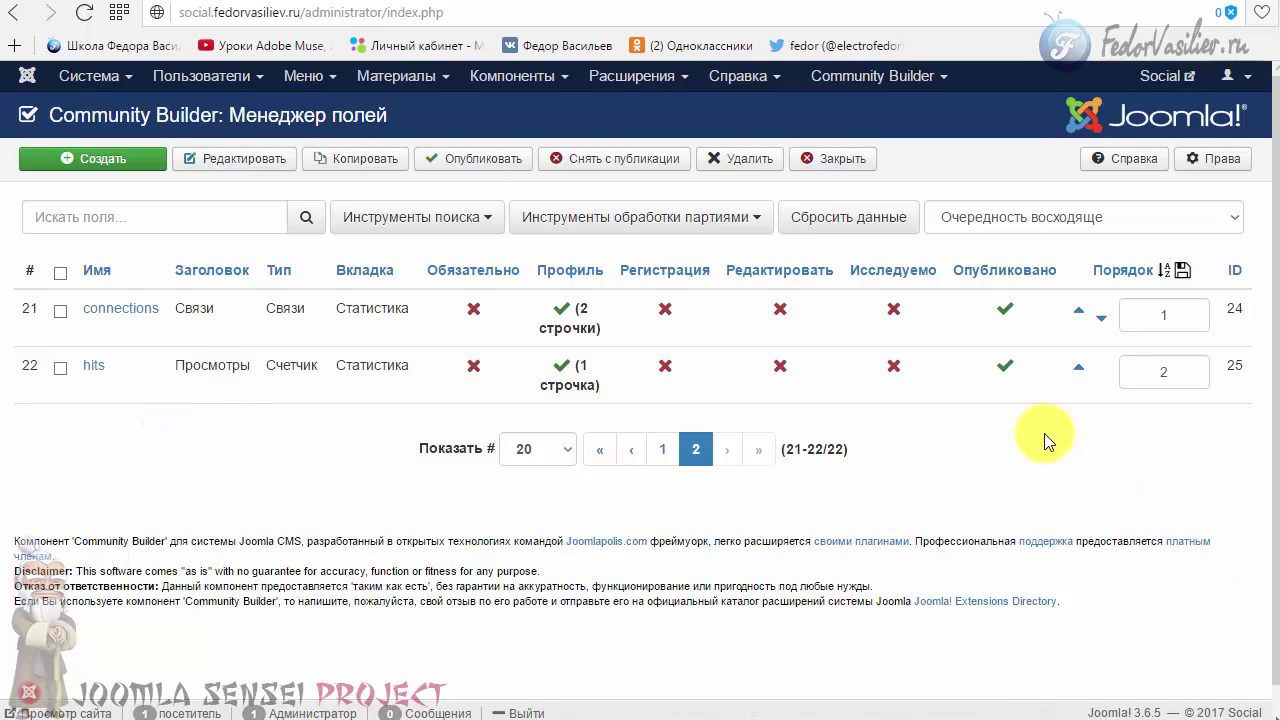
{"action": "left_click", "coordinate": [94, 366]}
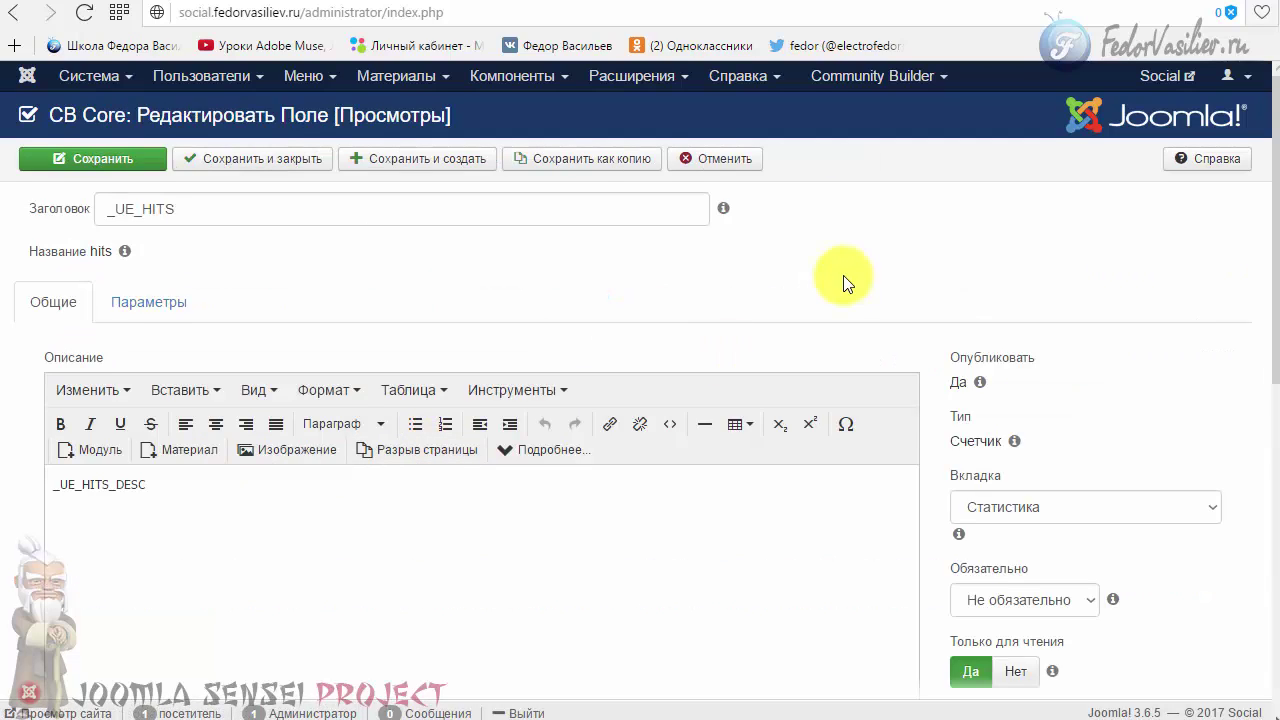
- Set Показывать в профиле to Нет for the Просмотры field and save it
{"action": "scroll", "coordinate": [843, 275], "scroll_direction": "down", "scroll_amount": 3}
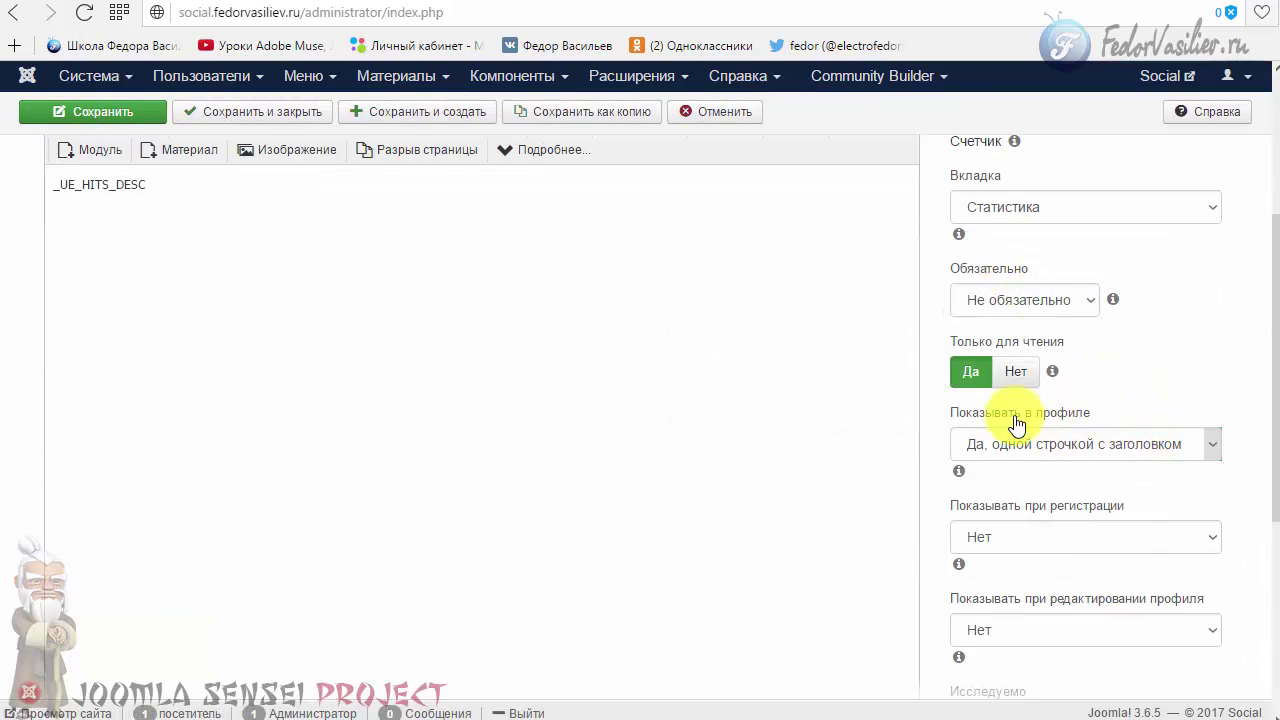
{"action": "left_click", "coordinate": [1077, 447]}
{"action": "left_click", "coordinate": [1066, 470]}
{"action": "left_click", "coordinate": [95, 118]}
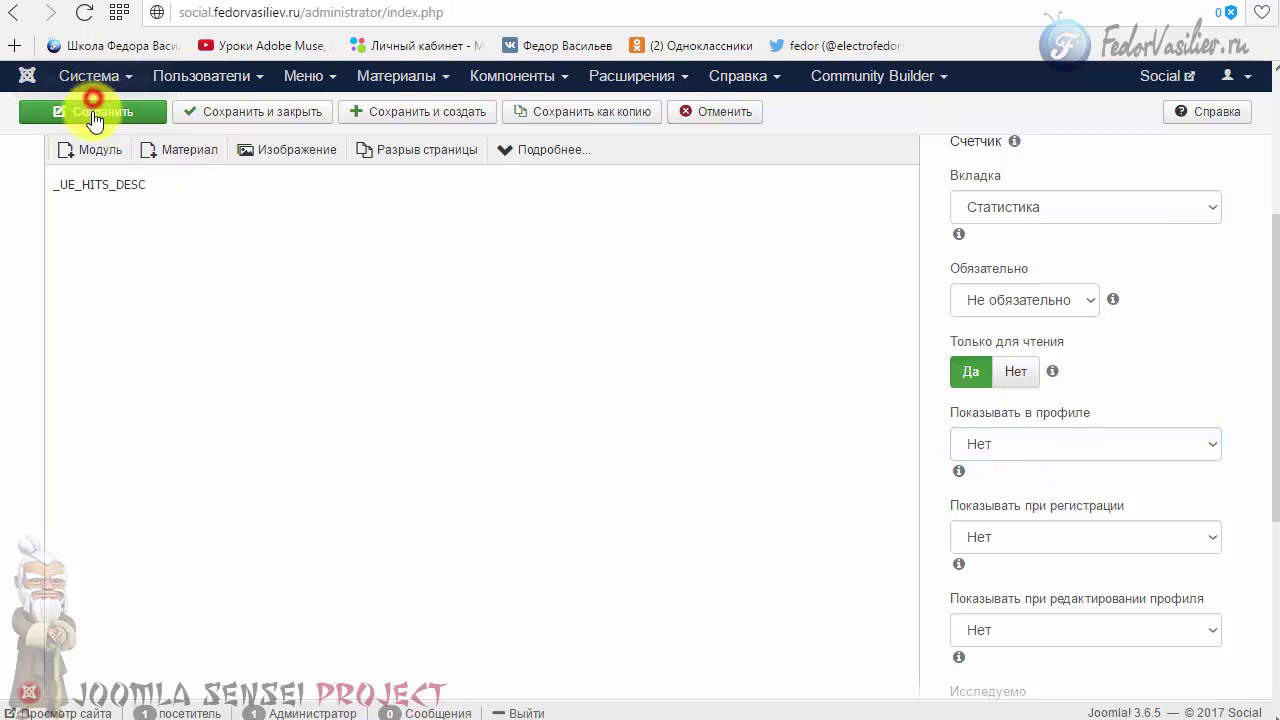
- Set Показывать в профиле to Да, одной строчкой с заголовком for the Просмотры field, then save and close it
{"action": "left_click", "coordinate": [84, 14]}
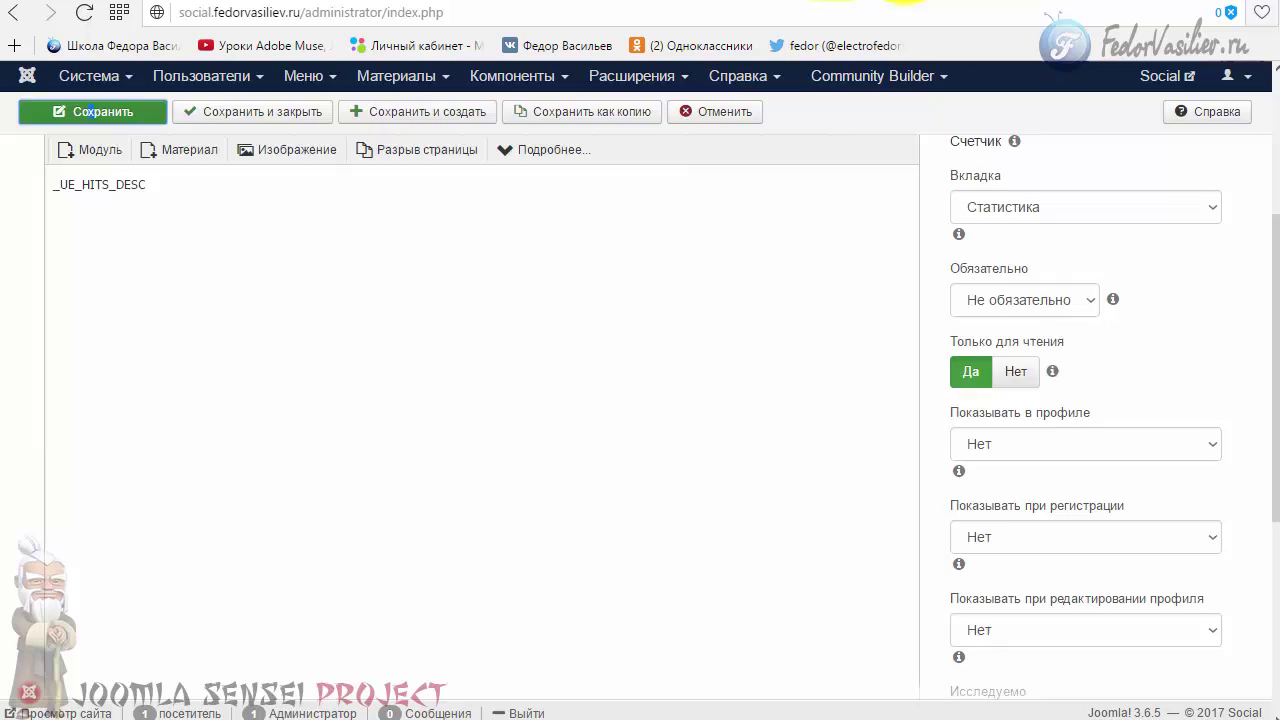
{"action": "scroll", "coordinate": [682, 250], "scroll_direction": "up", "scroll_amount": 3}
{"action": "scroll", "coordinate": [865, 415], "scroll_direction": "down", "scroll_amount": 3}
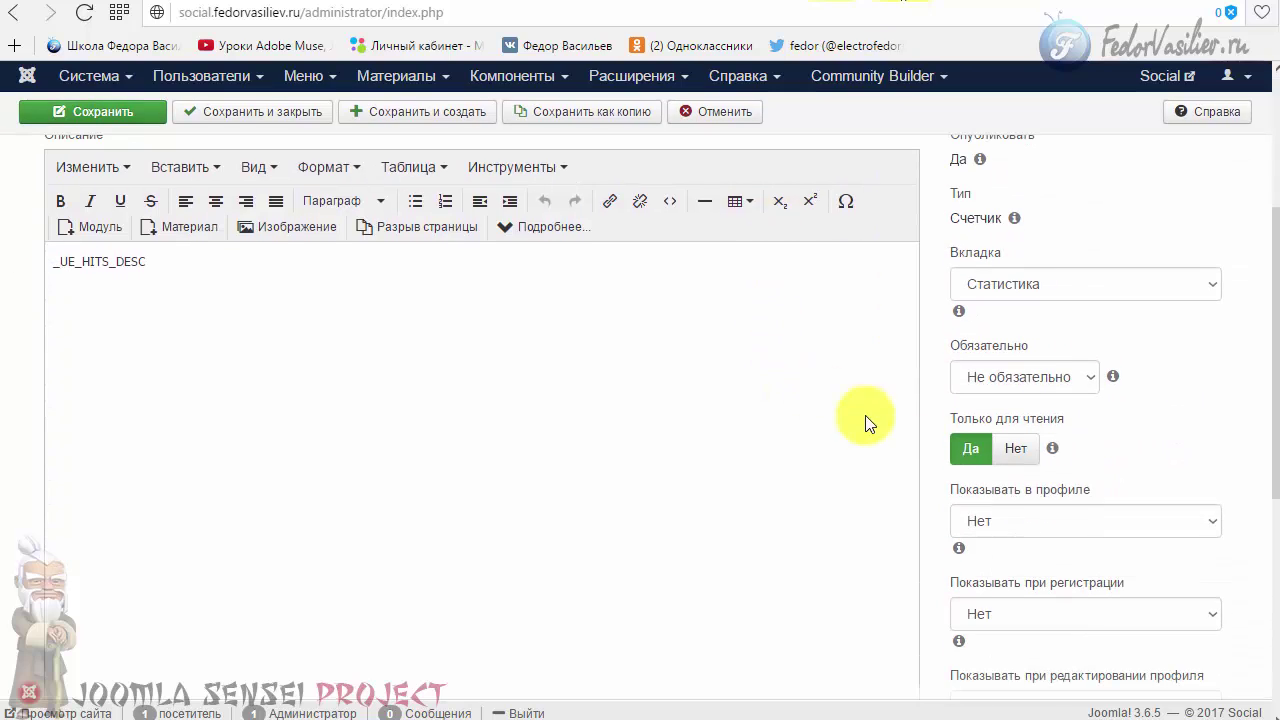
{"action": "left_click", "coordinate": [1012, 521]}
{"action": "left_click", "coordinate": [1006, 556]}
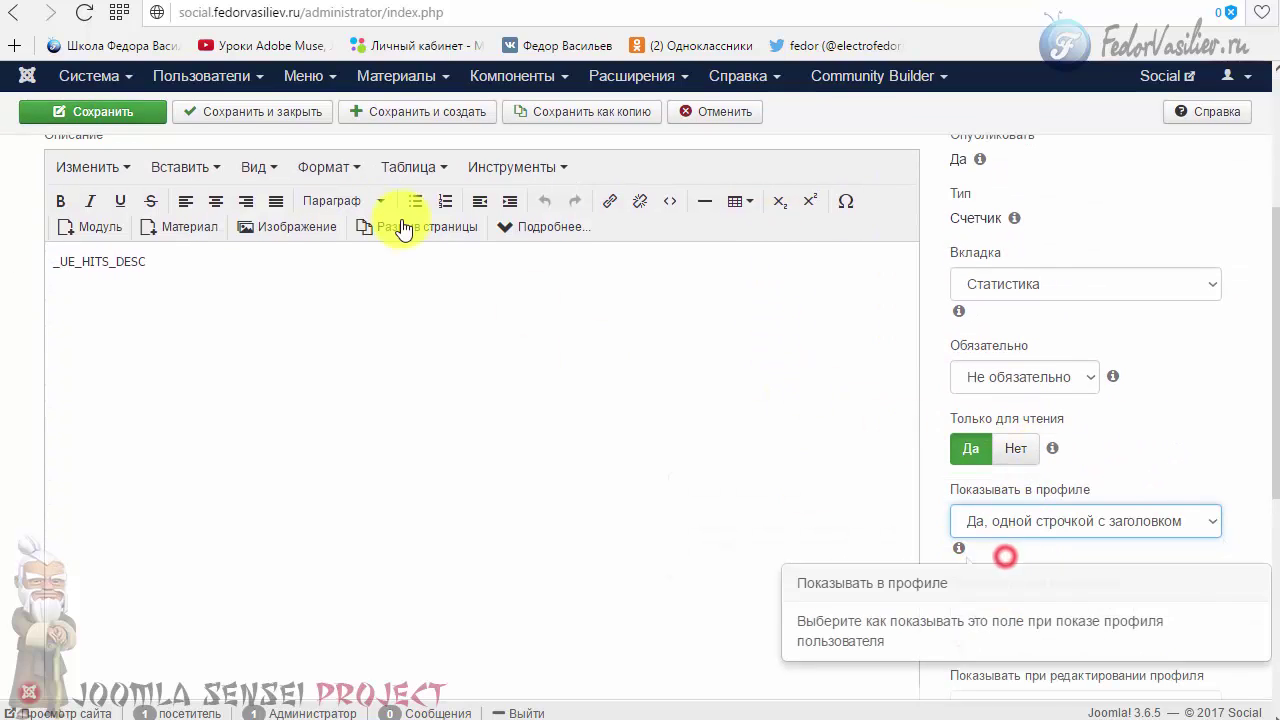
{"action": "left_click", "coordinate": [286, 113]}
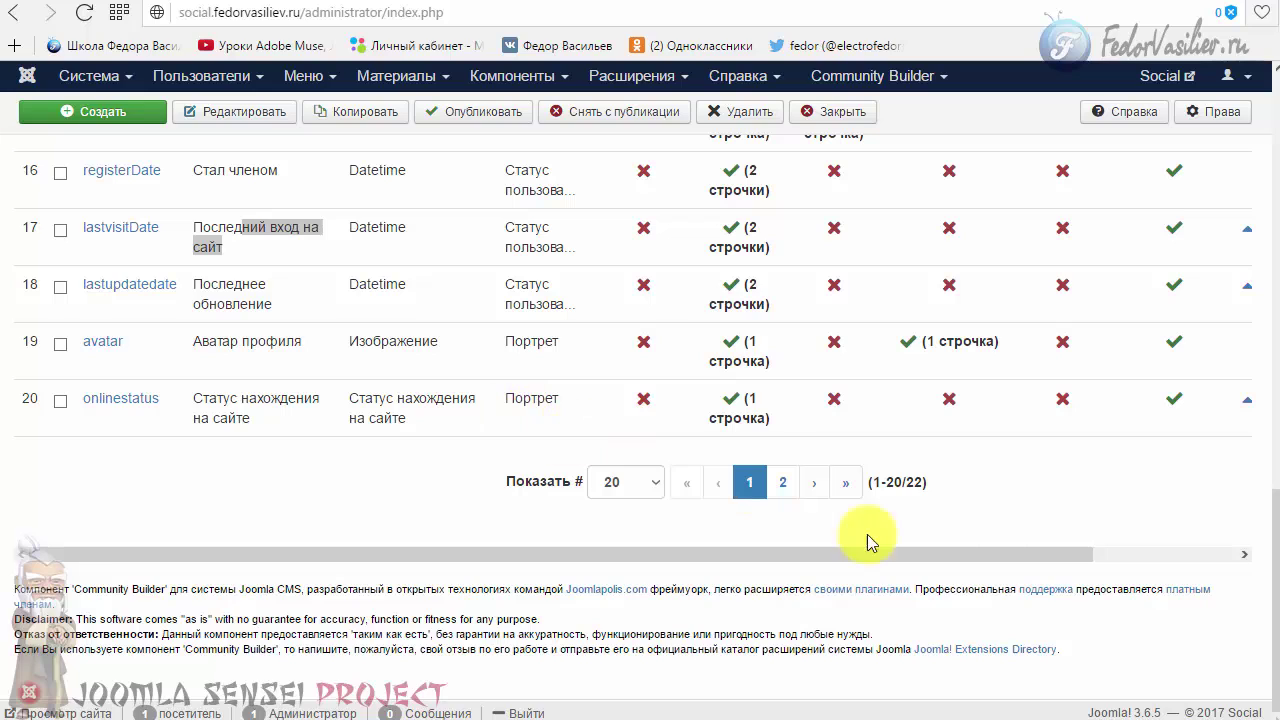
- Open the onlinestatus field, set Показывать в профиле to Нет, save it and check the profile page
{"action": "left_click", "coordinate": [136, 402]}
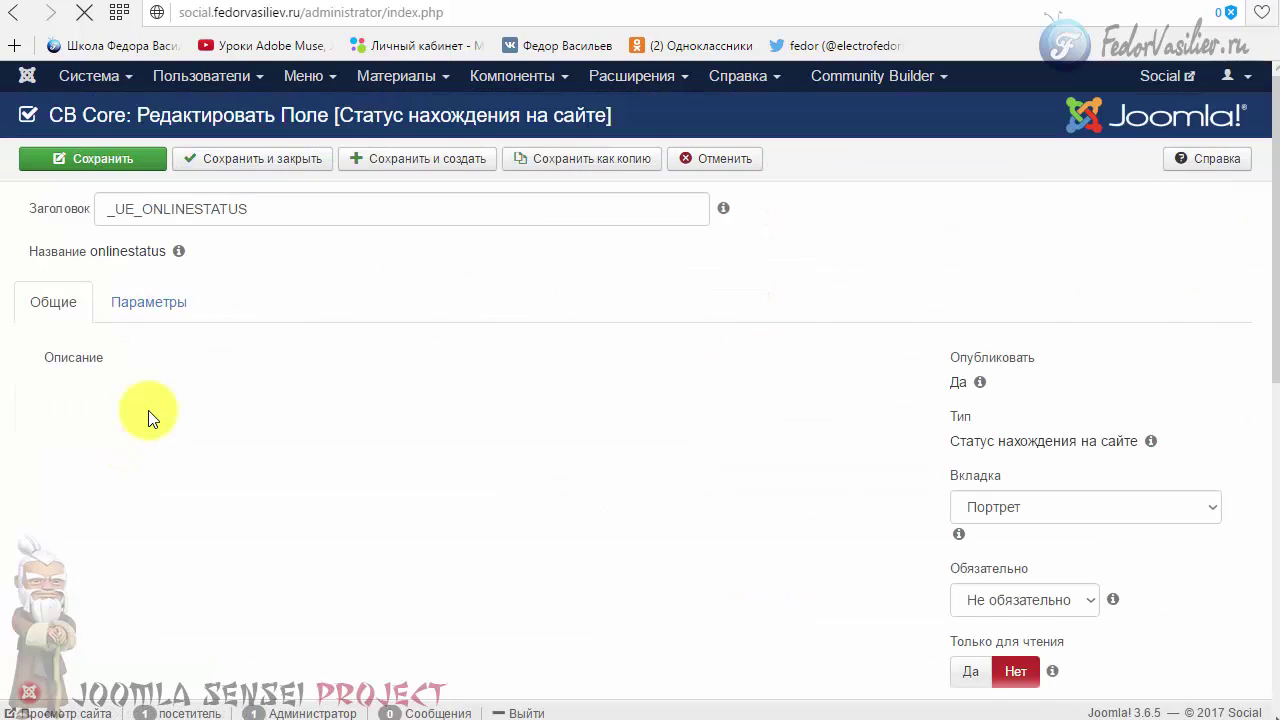
{"action": "scroll", "coordinate": [149, 410], "scroll_direction": "down", "scroll_amount": 6}
{"action": "scroll", "coordinate": [155, 410], "scroll_direction": "up", "scroll_amount": 2}
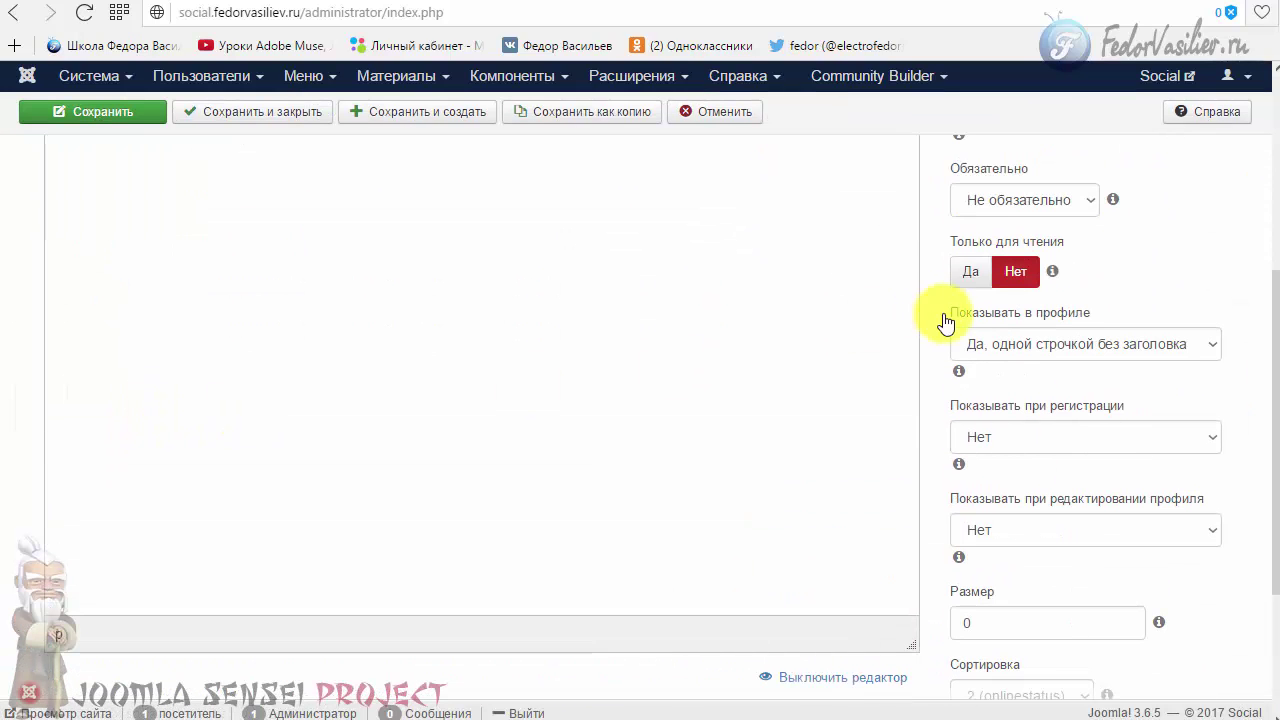
{"action": "left_click", "coordinate": [1068, 346]}
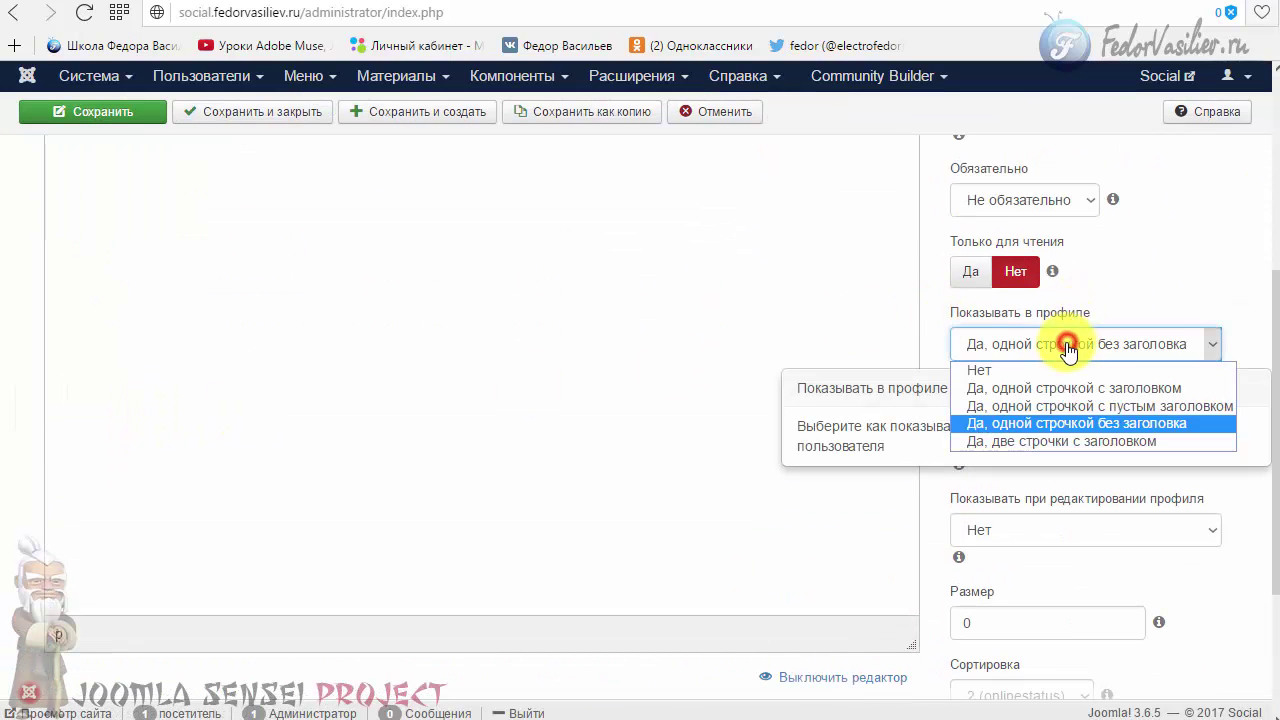
{"action": "left_click", "coordinate": [142, 116]}
{"action": "left_click", "coordinate": [894, 24]}
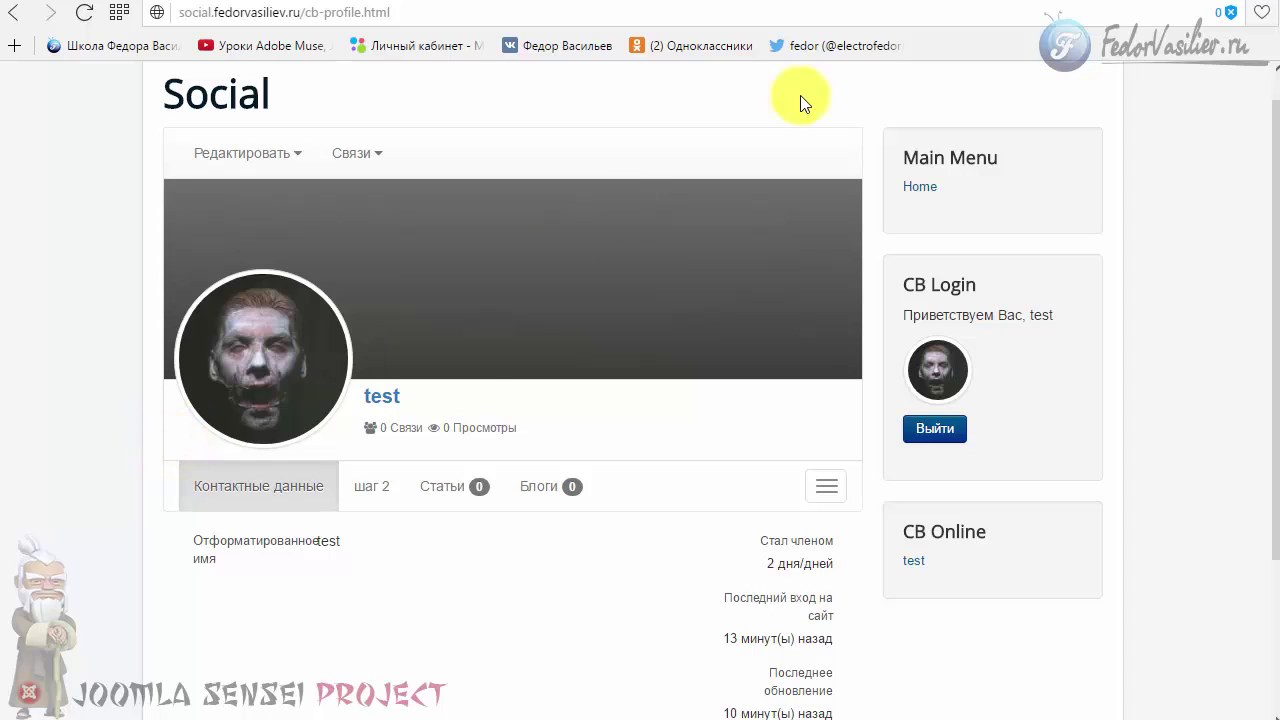
{"action": "left_click", "coordinate": [886, 4]}
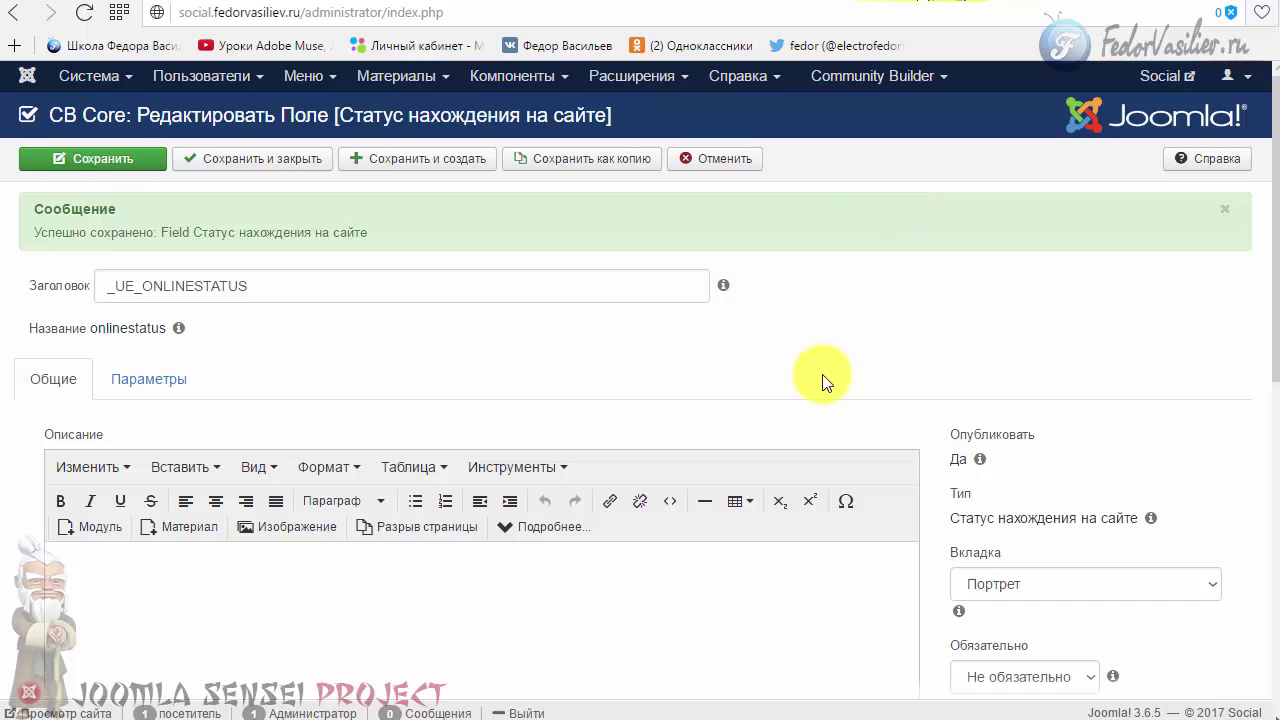
- Set Показывать в профиле to Да, одной строчкой с заголовком for the onlinestatus field, then save and close it
{"action": "scroll", "coordinate": [822, 374], "scroll_direction": "down", "scroll_amount": 4}
{"action": "left_click", "coordinate": [1094, 420]}
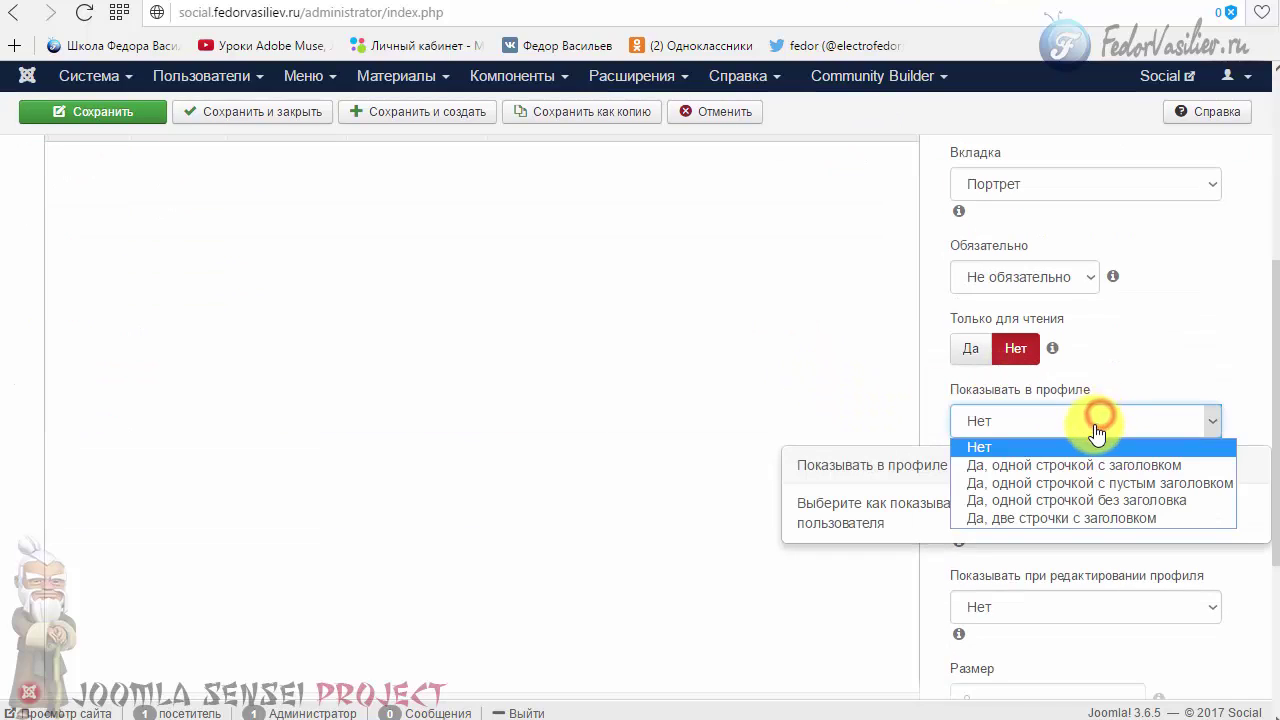
{"action": "left_click", "coordinate": [1081, 462]}
{"action": "left_click", "coordinate": [93, 111]}
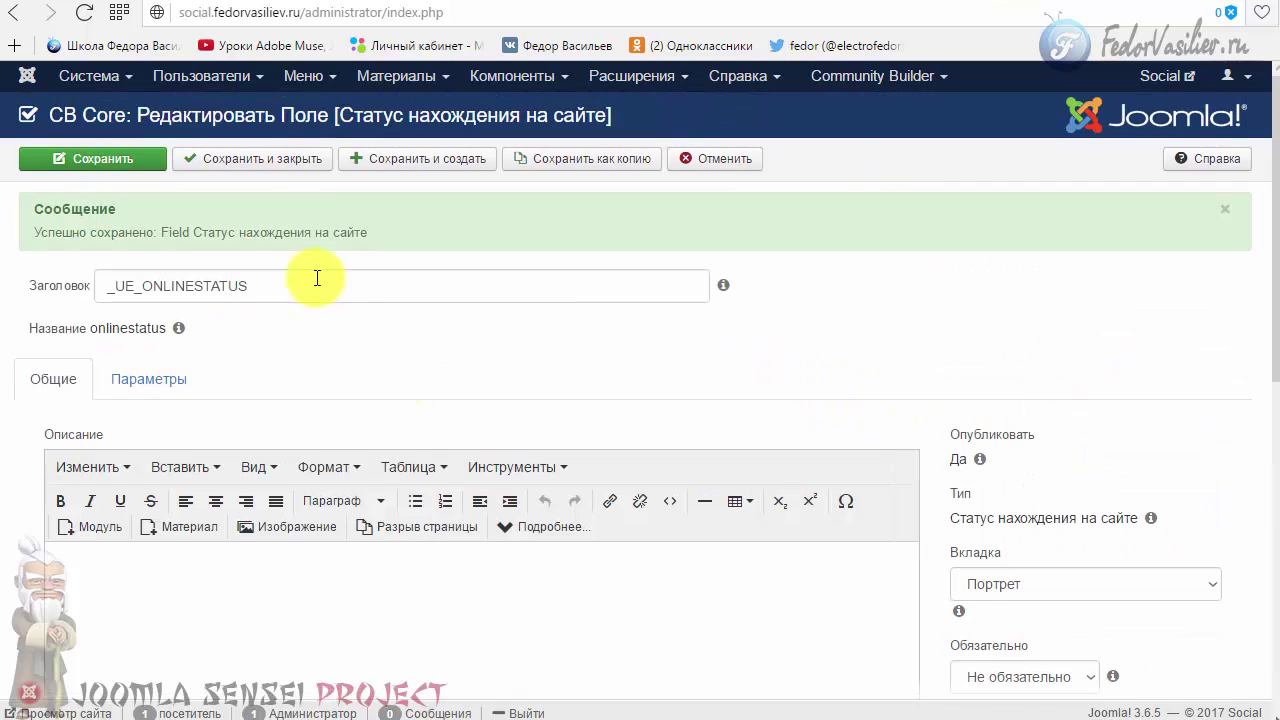
{"action": "left_click", "coordinate": [305, 163]}
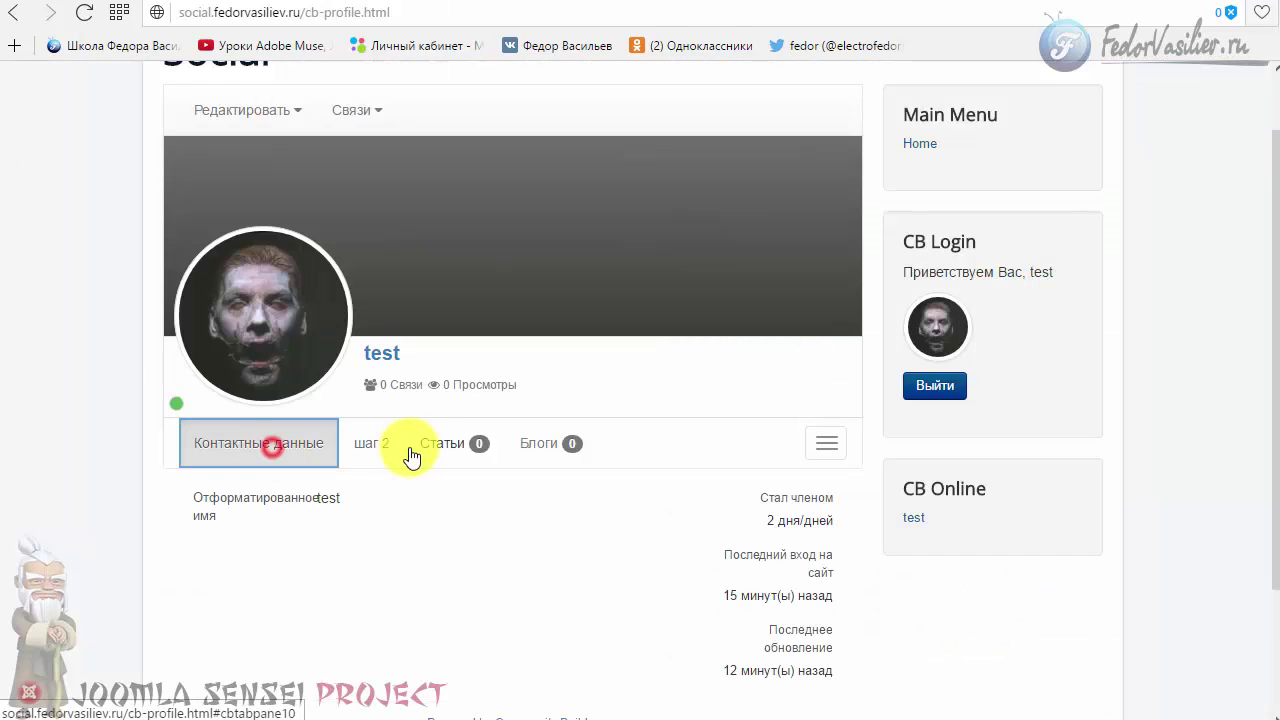
- Examine the Контактные данные and шаг 2 tabs and the membership, last visit and last update details on the profile page
{"action": "left_click", "coordinate": [362, 445]}
{"action": "left_click", "coordinate": [282, 445]}
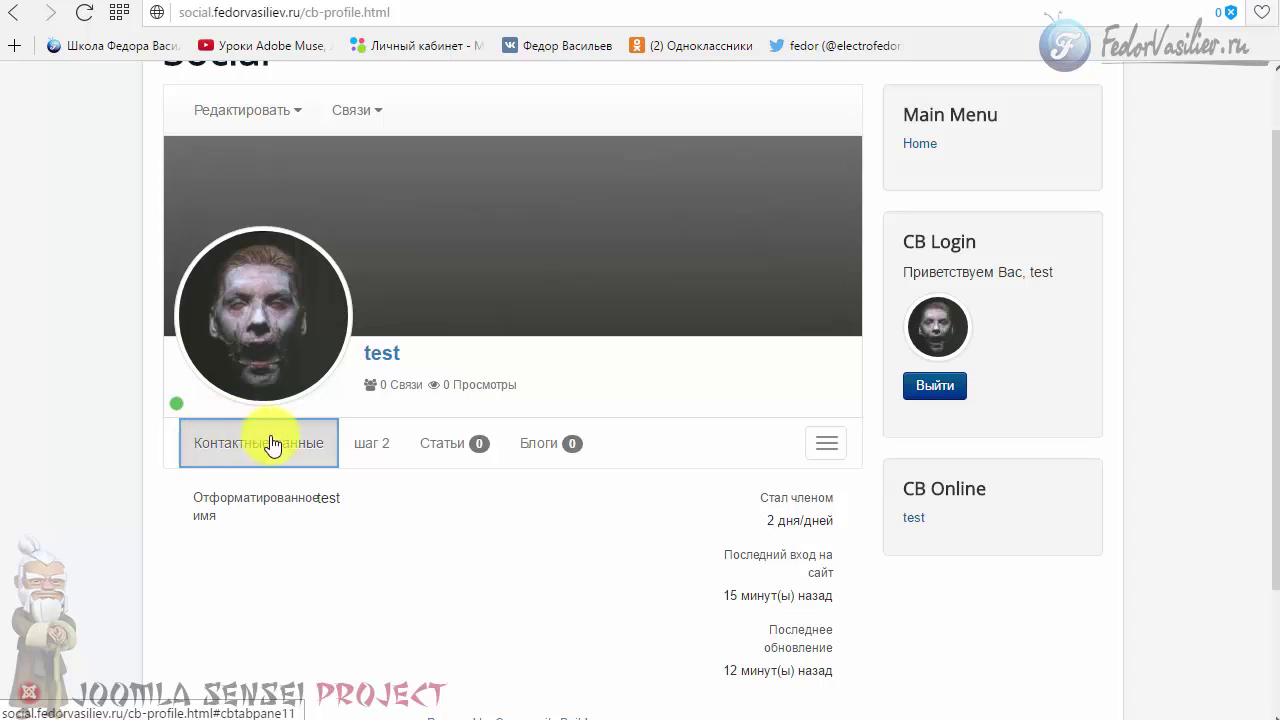
{"action": "left_click", "coordinate": [390, 507]}
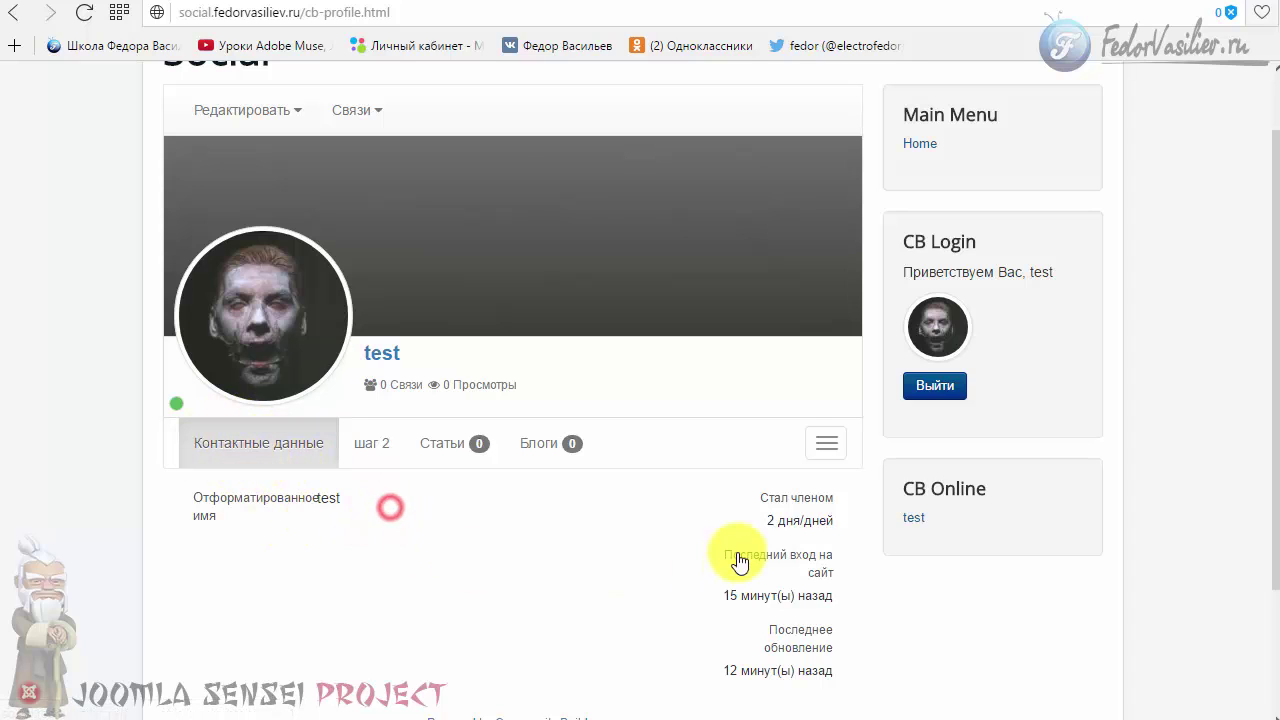
{"action": "left_click_drag", "start_coordinate": [733, 496], "coordinate": [882, 647]}
{"action": "left_click", "coordinate": [880, 638]}
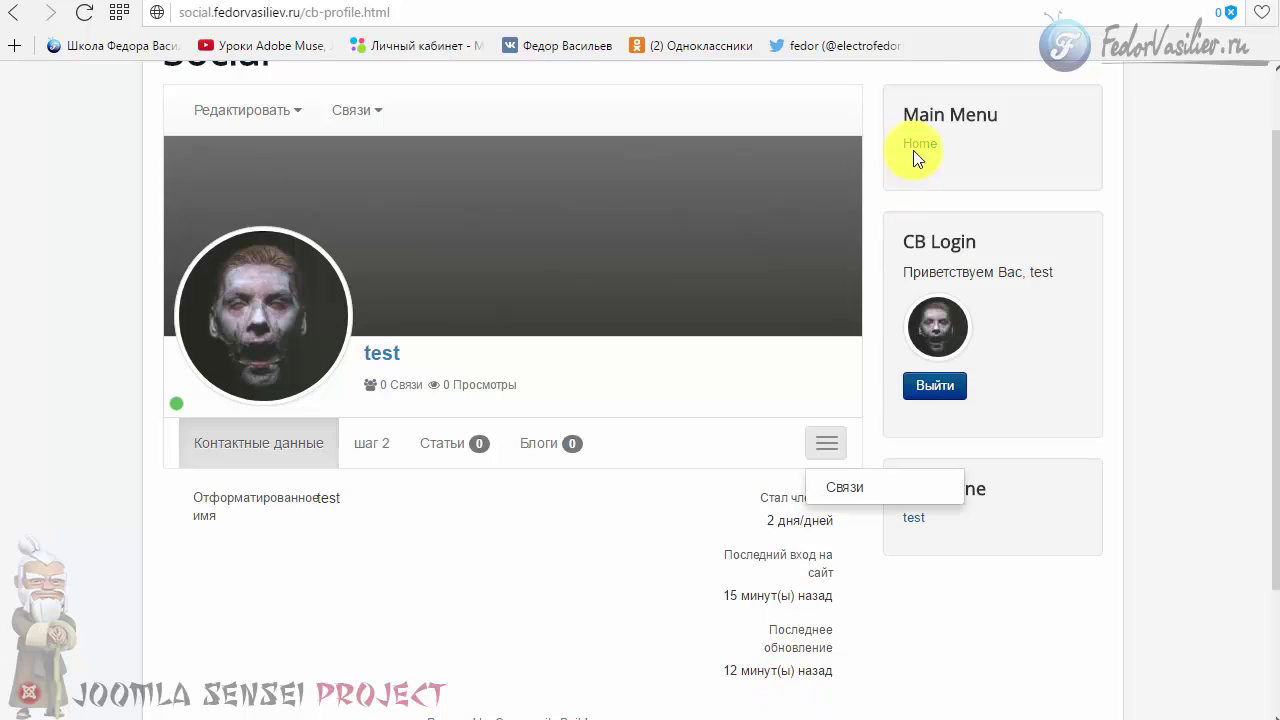
- Switch to the tab manager and toggle publication of the Статус пользователя tab off and back on
{"action": "left_click", "coordinate": [910, 3]}
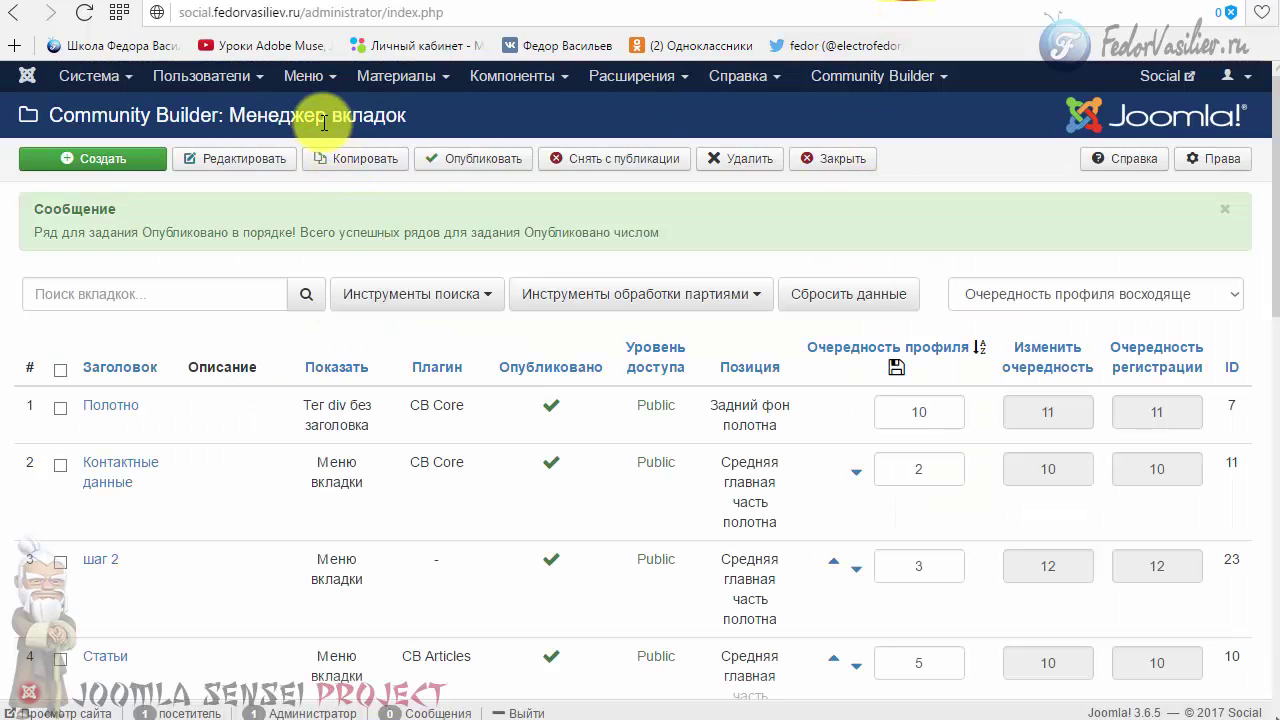
{"action": "scroll", "coordinate": [677, 244], "scroll_direction": "down", "scroll_amount": 7}
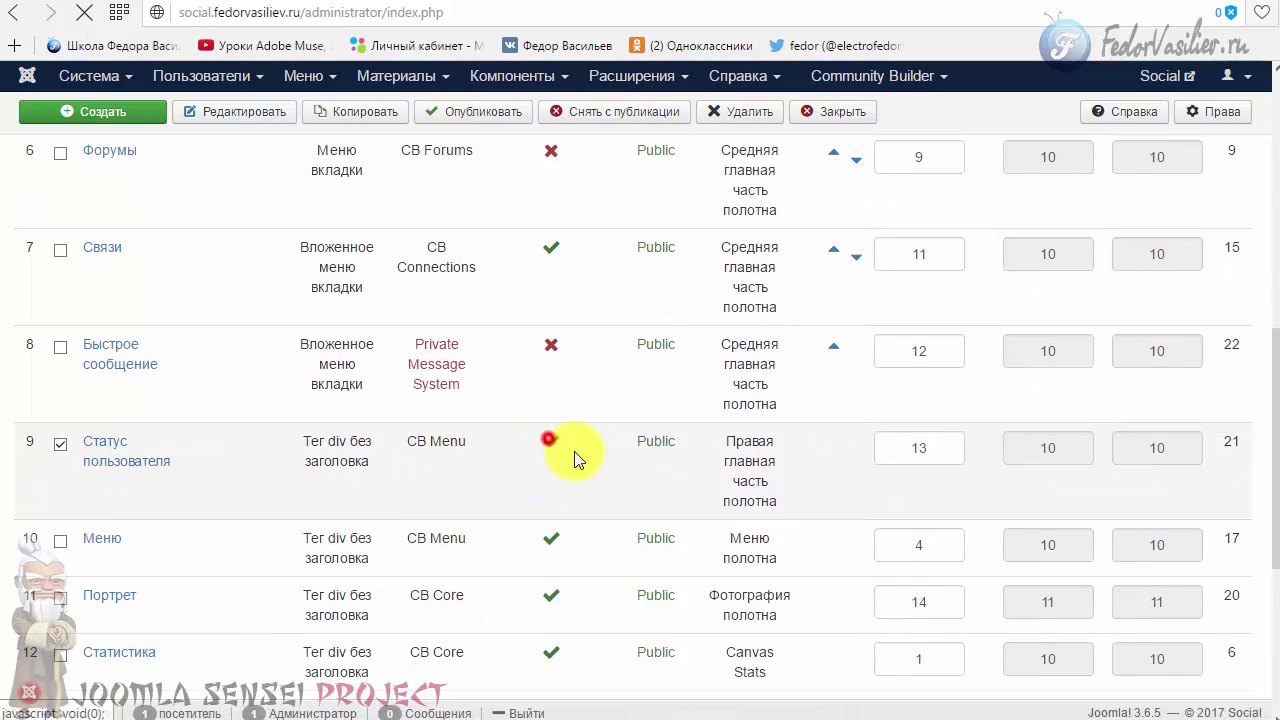
{"action": "left_click", "coordinate": [549, 439]}
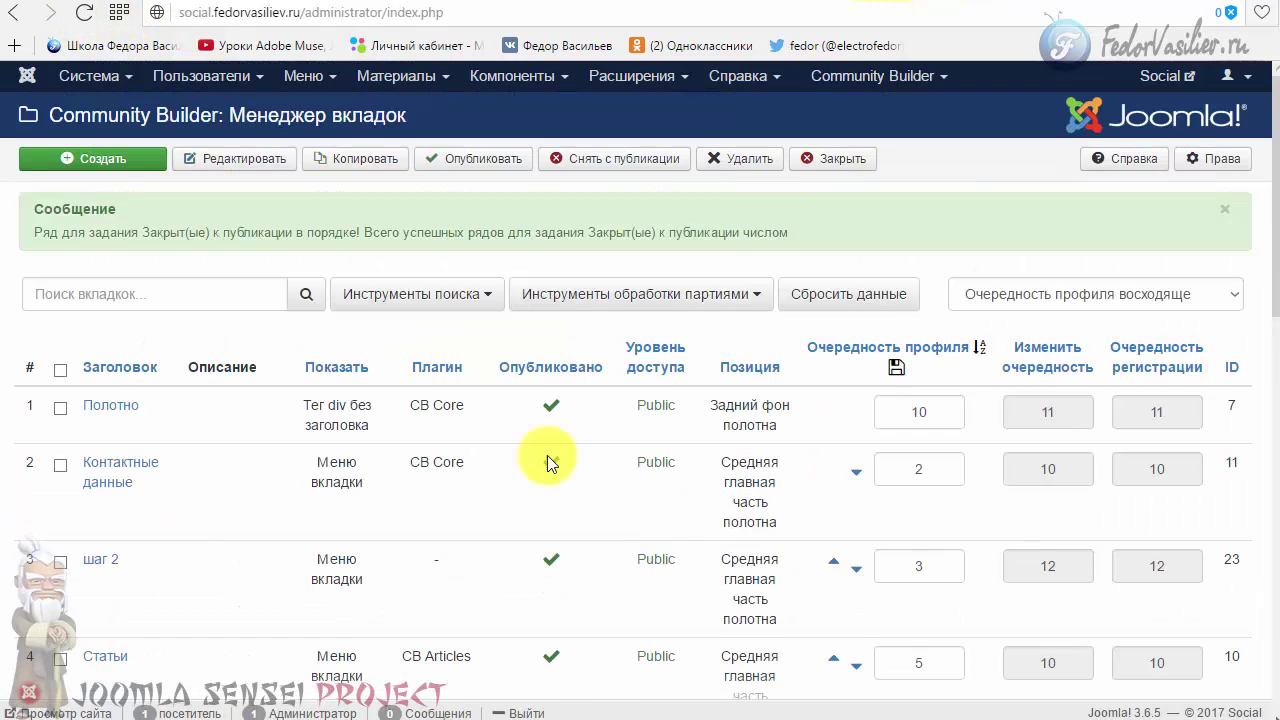
{"action": "scroll", "coordinate": [547, 455], "scroll_direction": "down", "scroll_amount": 6}
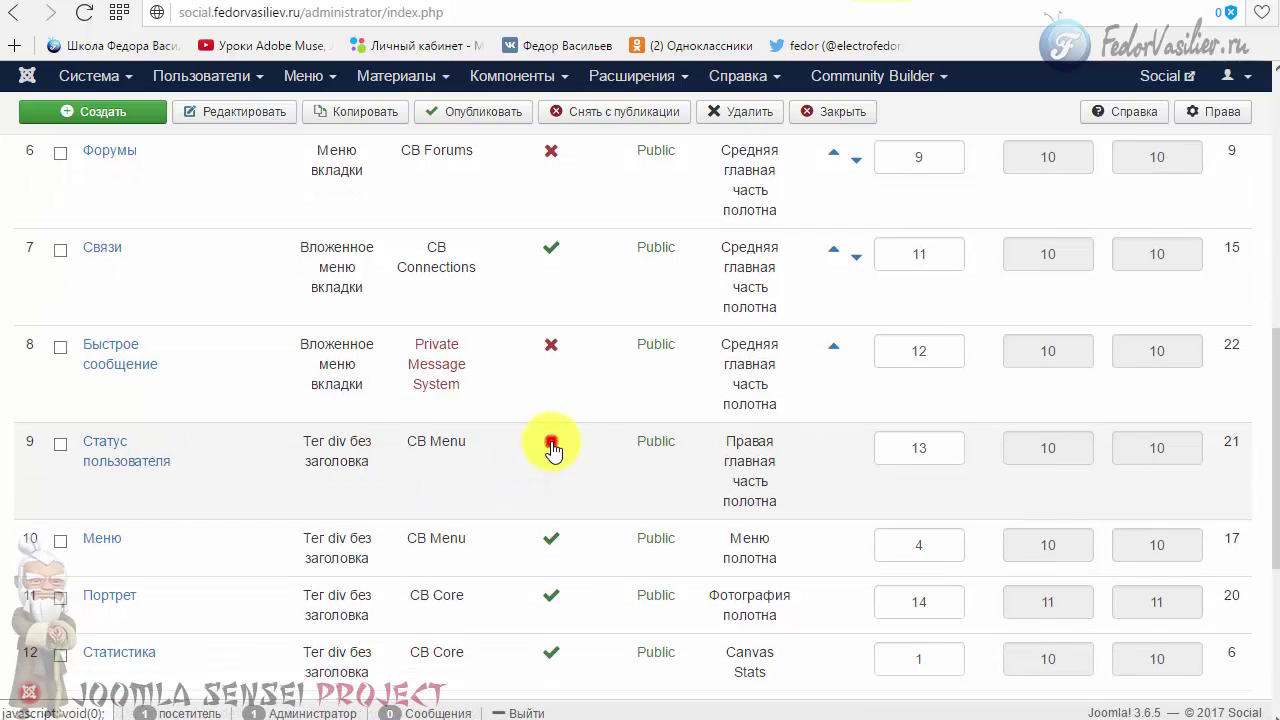
{"action": "left_click", "coordinate": [553, 450]}
- Copy the label text "Стал членом" from the test user's profile page
{"action": "left_click", "coordinate": [975, 2]}
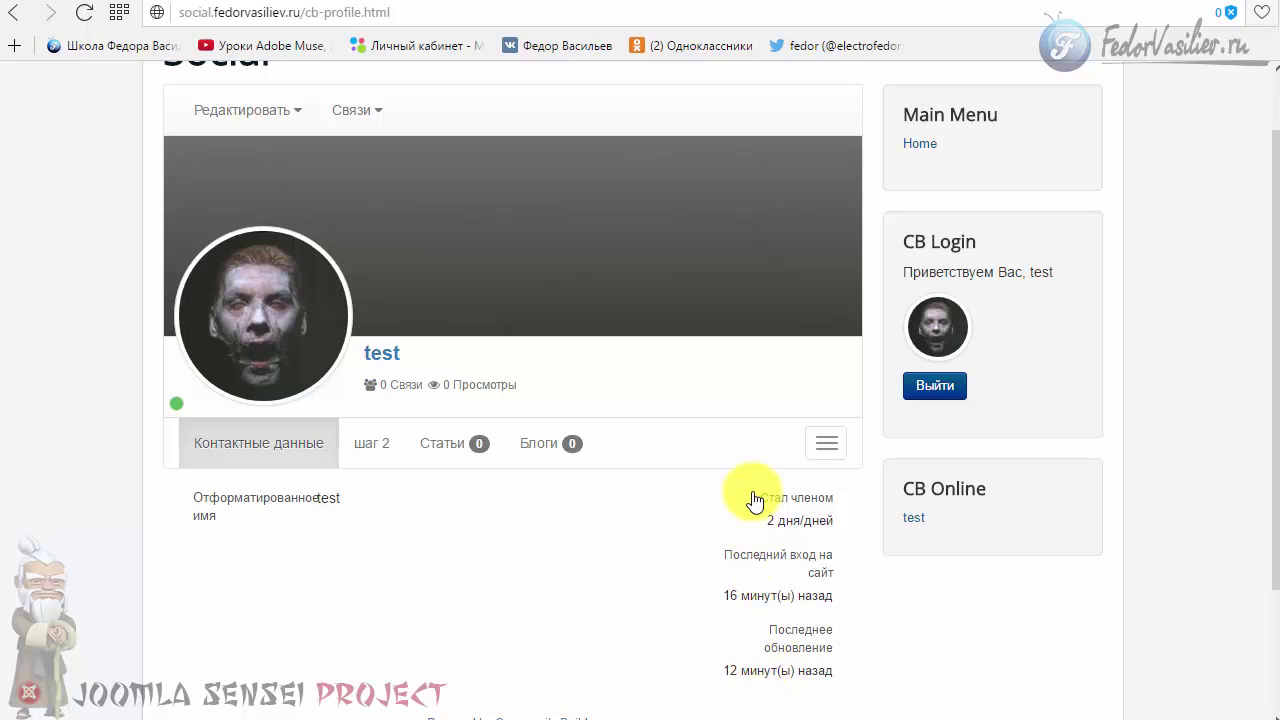
{"action": "left_click_drag", "start_coordinate": [838, 498], "coordinate": [766, 503]}
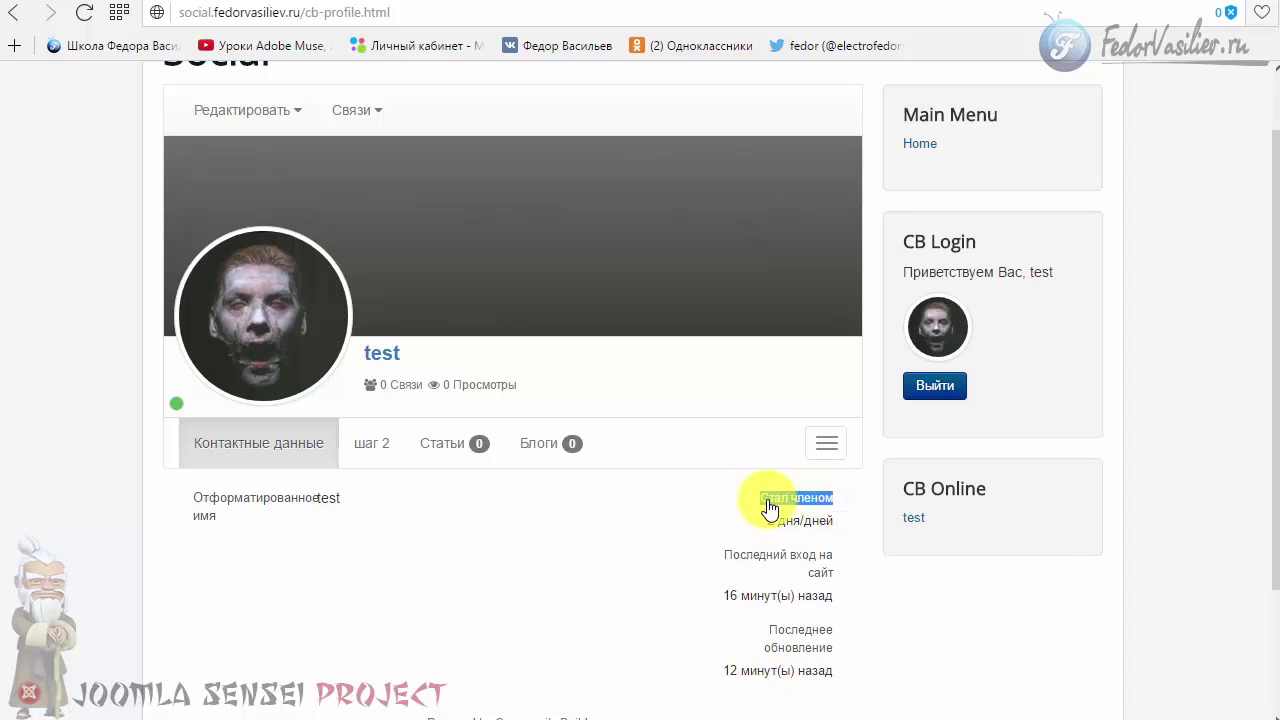
{"action": "right_click", "coordinate": [769, 508]}
{"action": "left_click", "coordinate": [820, 566]}
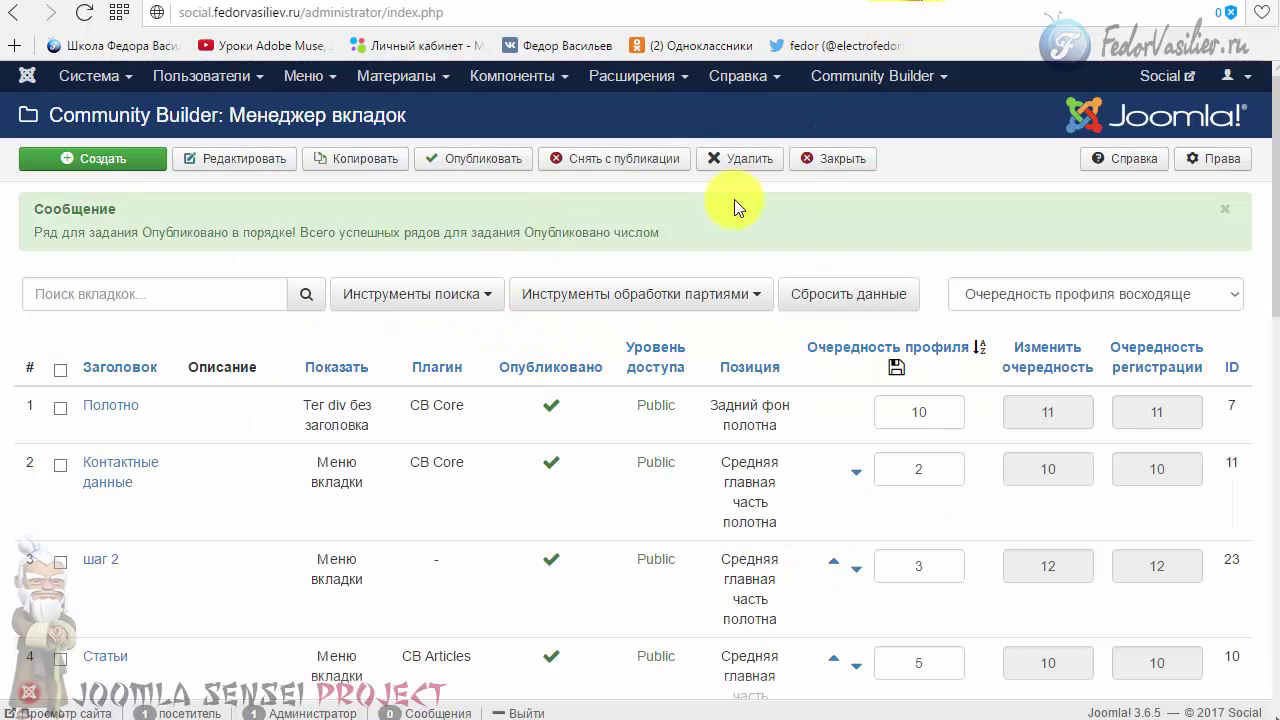
- Open the ru-RU language plugin from the Community Builder plugin manager and show its Перезапись settings
{"action": "left_click", "coordinate": [822, 158]}
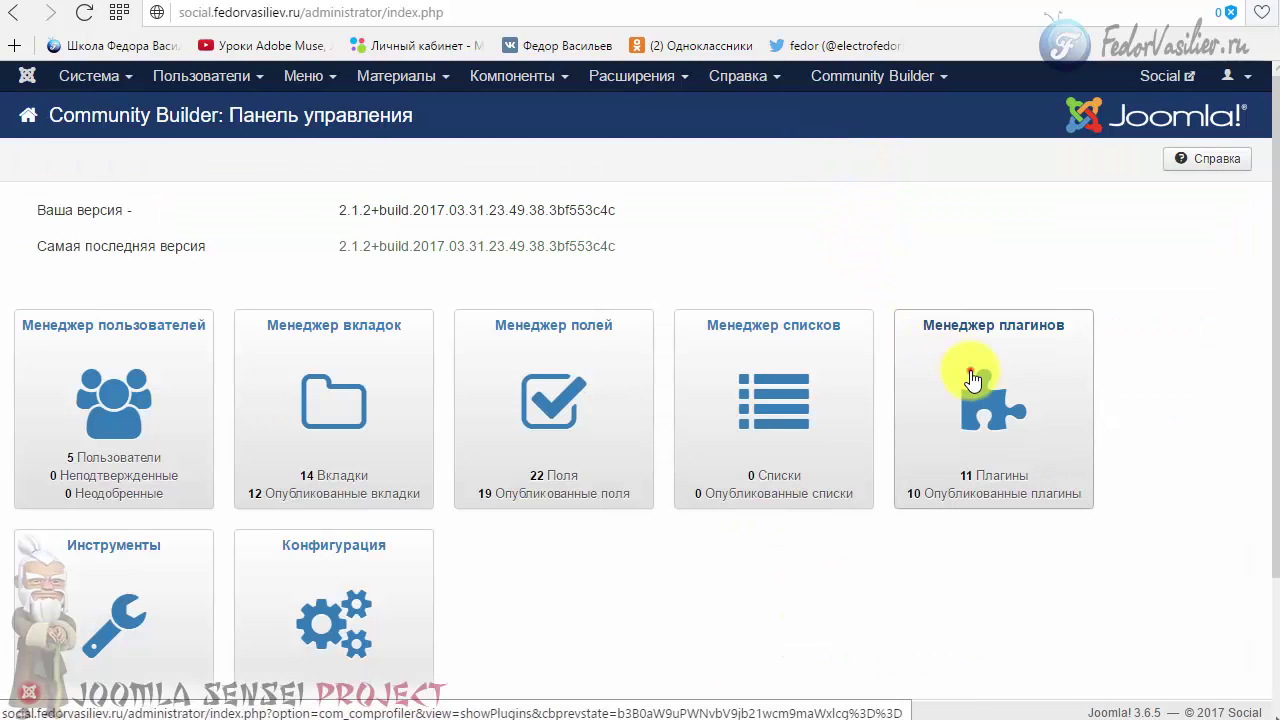
{"action": "left_click", "coordinate": [973, 348]}
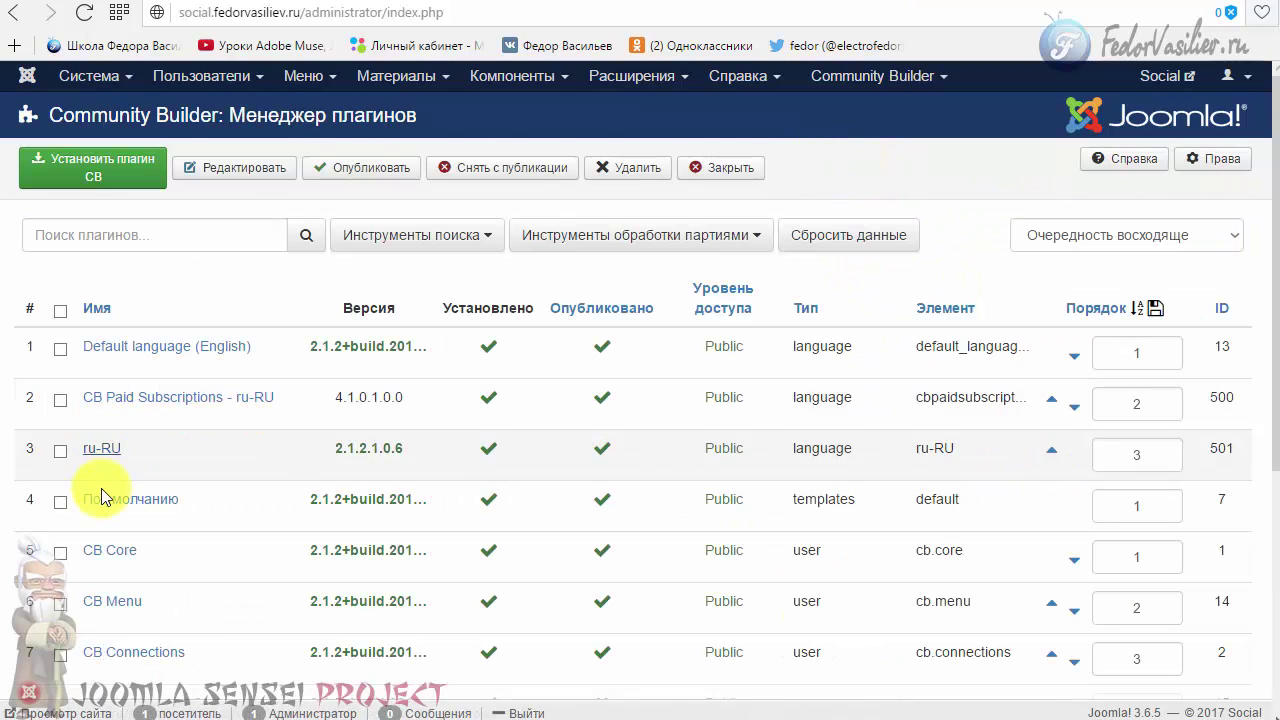
{"action": "left_click", "coordinate": [101, 448]}
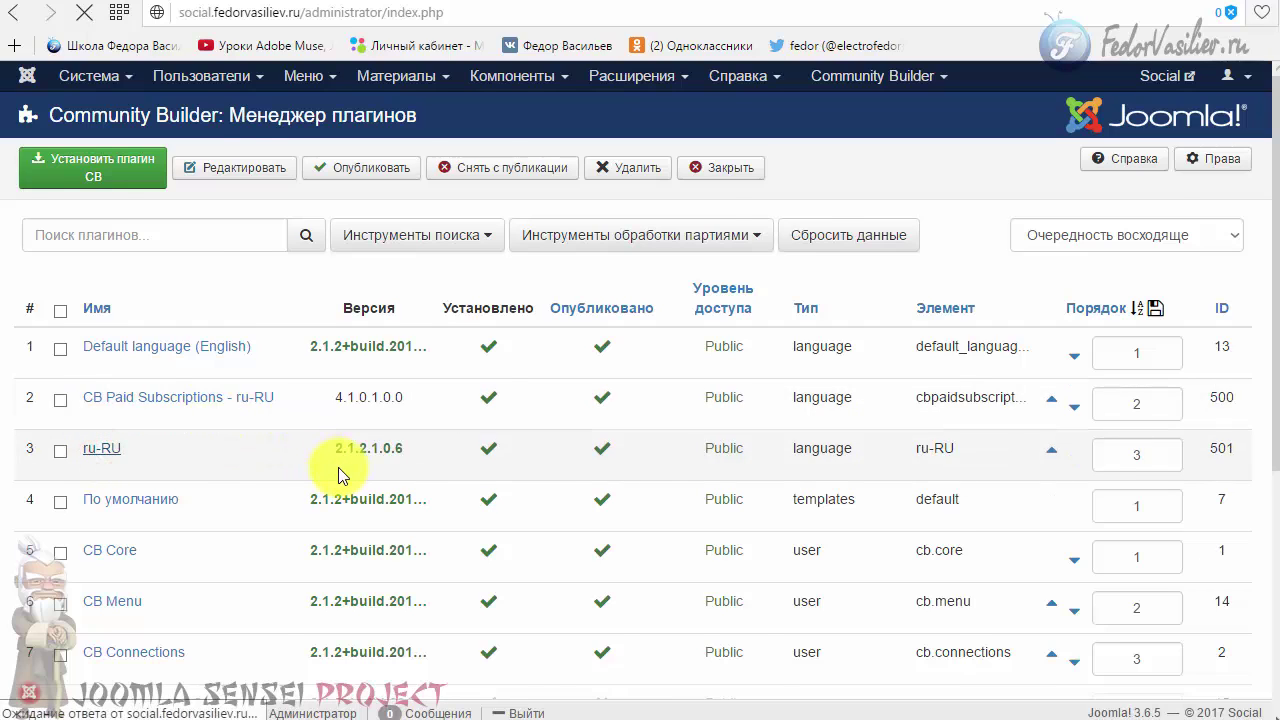
{"action": "left_click", "coordinate": [127, 270]}
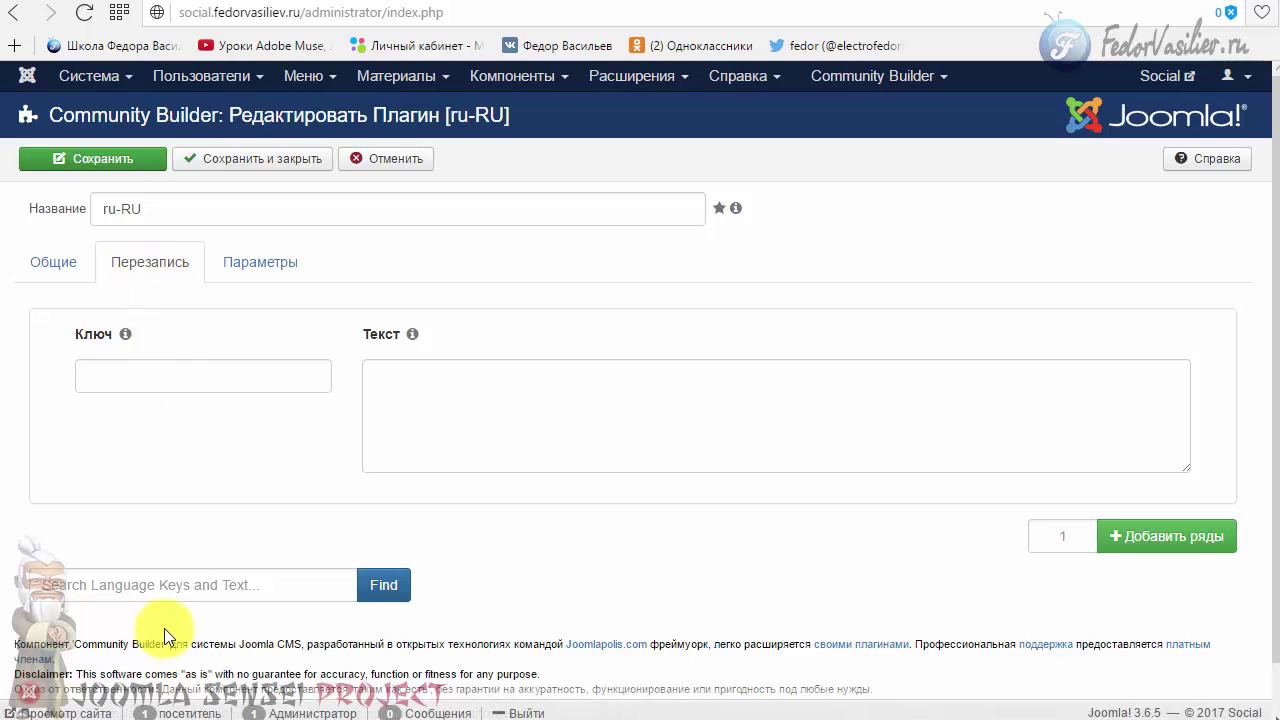
- Search the language keys and text for "Стал членом" and load the _UE_MEMBERSINCE result into the override row
{"action": "left_click", "coordinate": [165, 582]}
{"action": "right_click", "coordinate": [165, 580]}
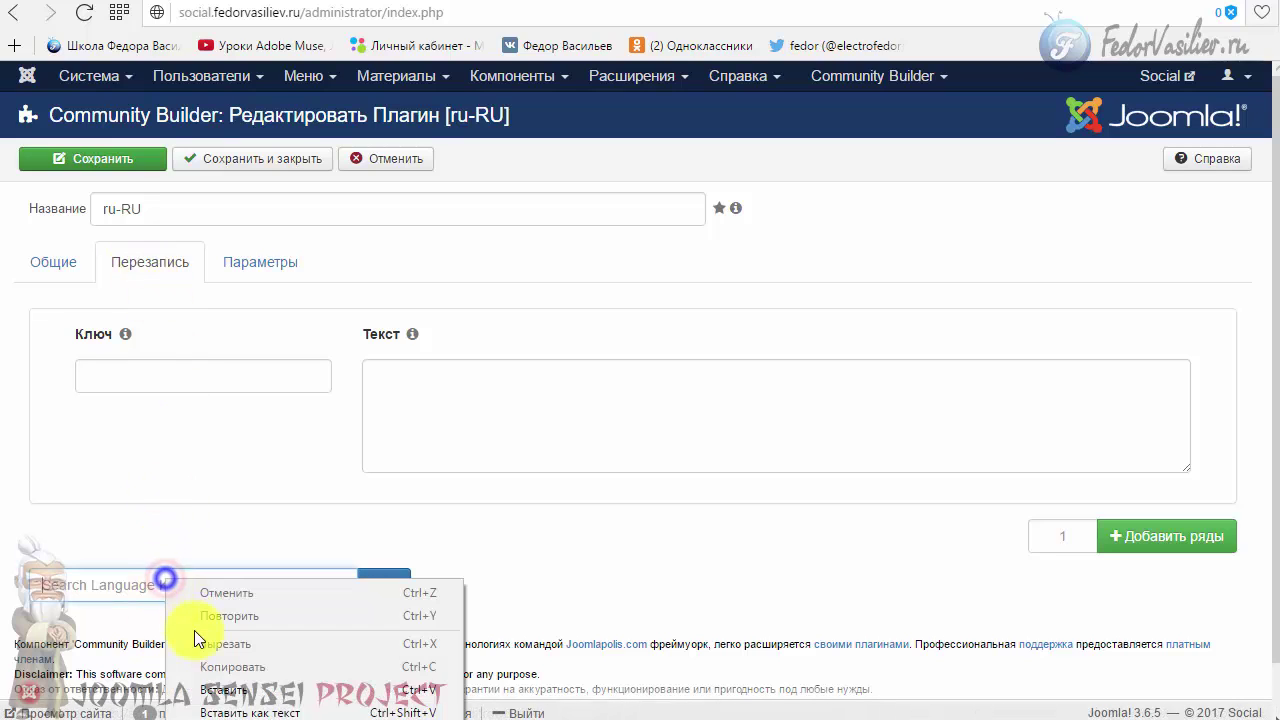
{"action": "left_click", "coordinate": [251, 677]}
{"action": "left_click", "coordinate": [380, 580]}
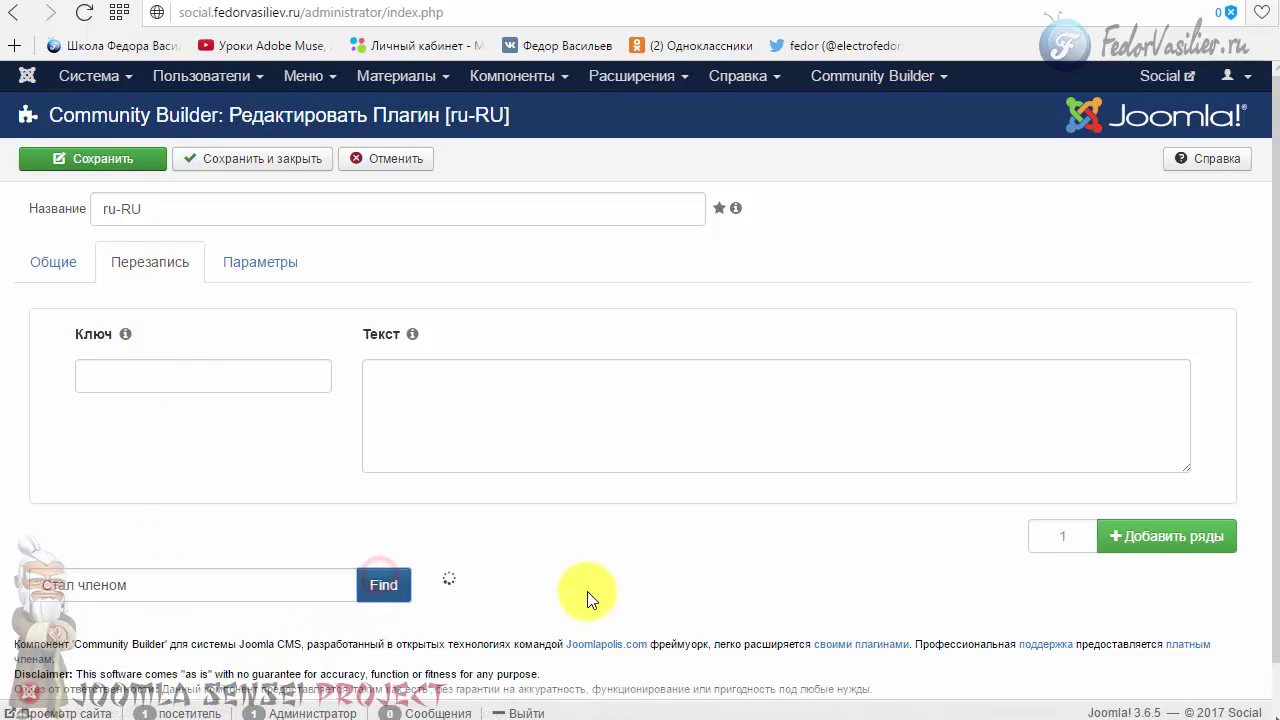
{"action": "scroll", "coordinate": [600, 566], "scroll_direction": "down", "scroll_amount": 1}
{"action": "left_click", "coordinate": [520, 470]}
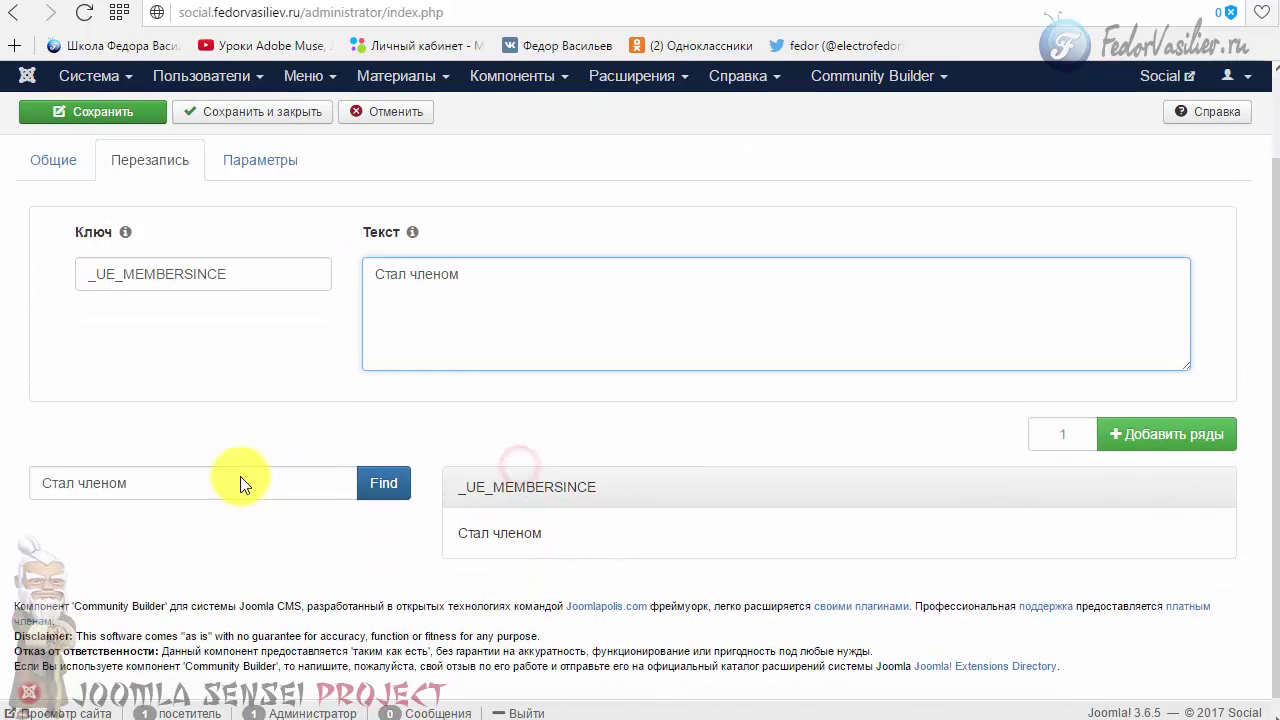
- Change the _UE_MEMBERSINCE override text to "Стал участником", then save and close the plugin
{"action": "scroll", "coordinate": [243, 480], "scroll_direction": "up", "scroll_amount": 2}
{"action": "left_click_drag", "start_coordinate": [260, 374], "coordinate": [114, 423]}
{"action": "left_click", "coordinate": [448, 390]}
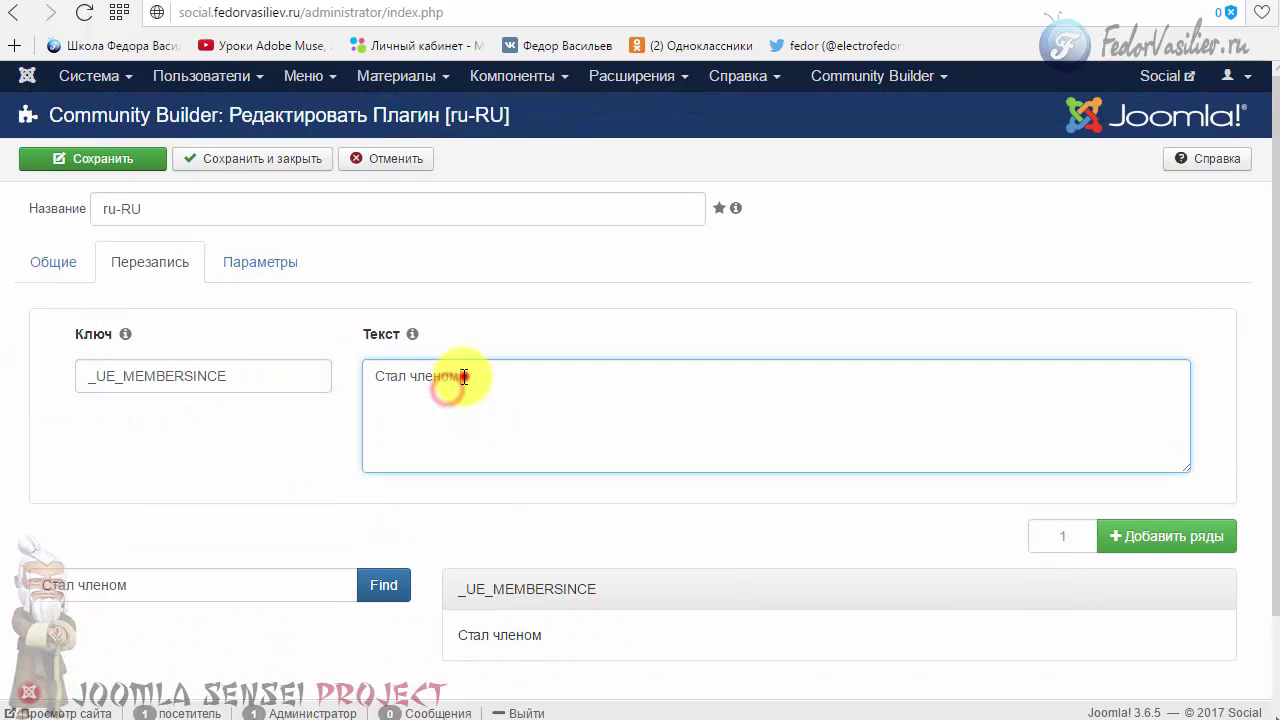
{"action": "left_click_drag", "start_coordinate": [463, 377], "coordinate": [411, 379]}
{"action": "type", "text": "участником"}
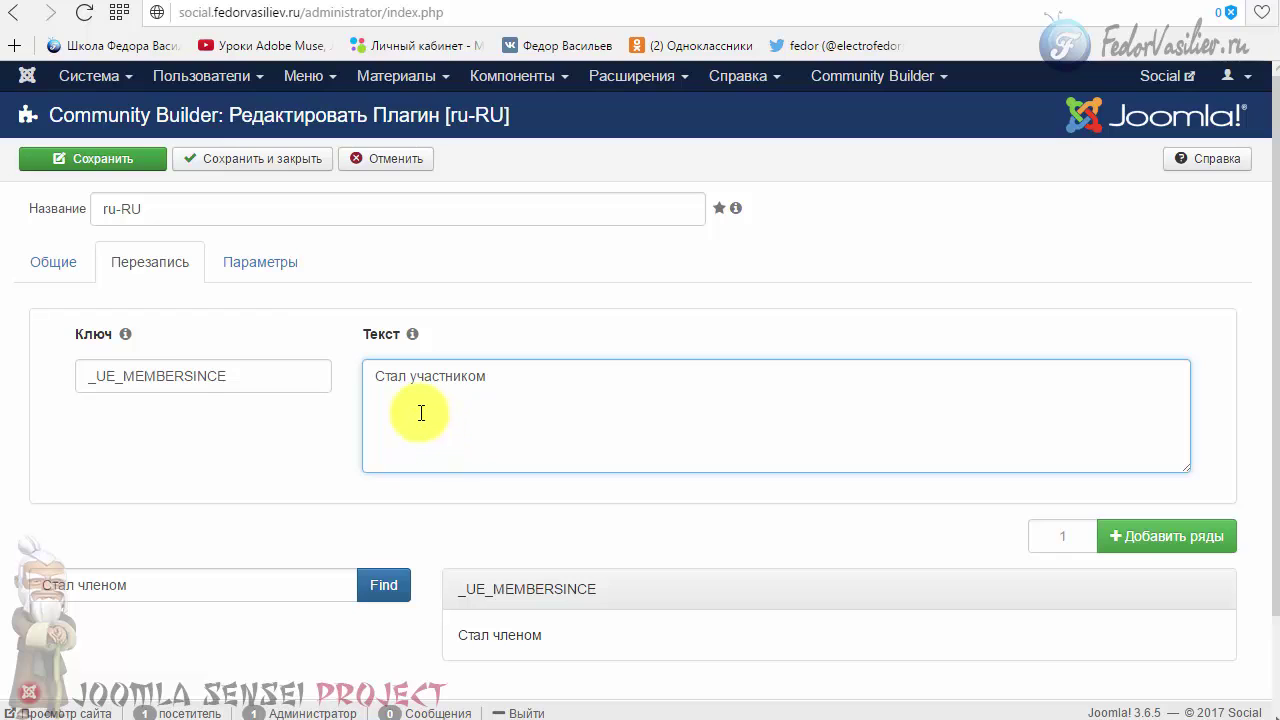
{"action": "left_click", "coordinate": [210, 155]}
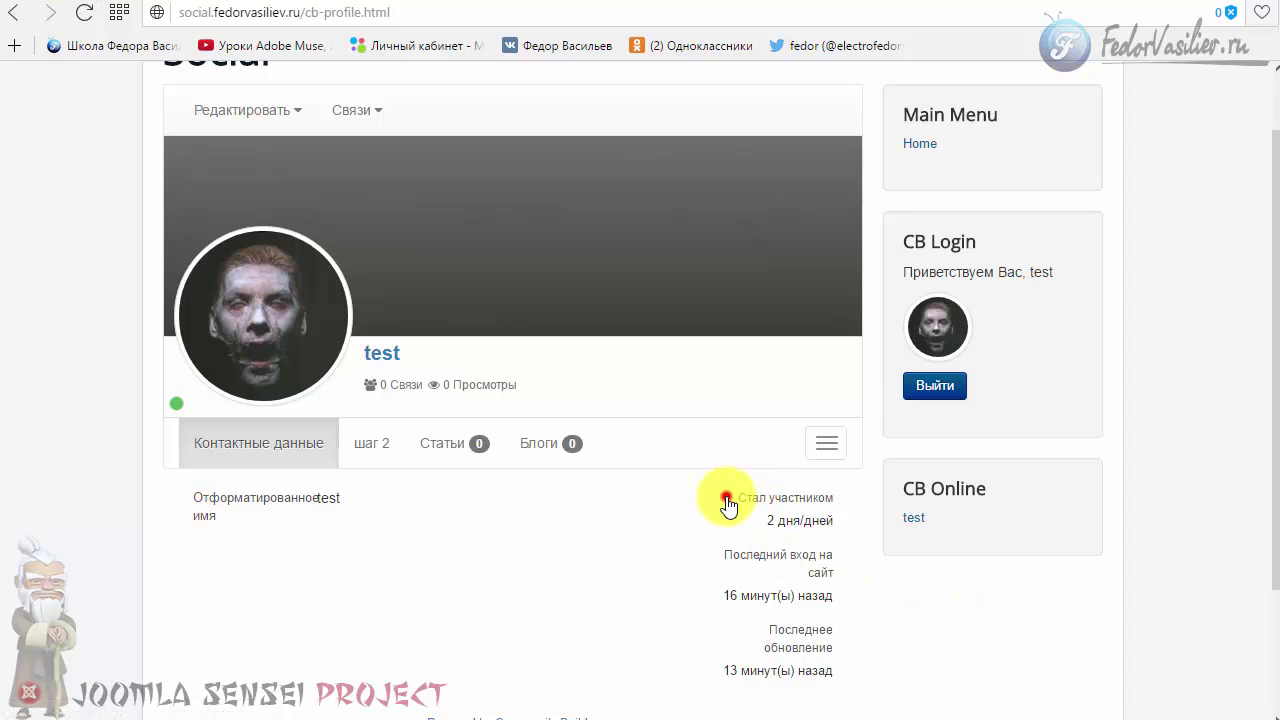
- Examine the membership date label and the Отформатированное имя field on the test user's profile page
{"action": "left_click_drag", "start_coordinate": [726, 497], "coordinate": [838, 498]}
{"action": "left_click", "coordinate": [855, 494]}
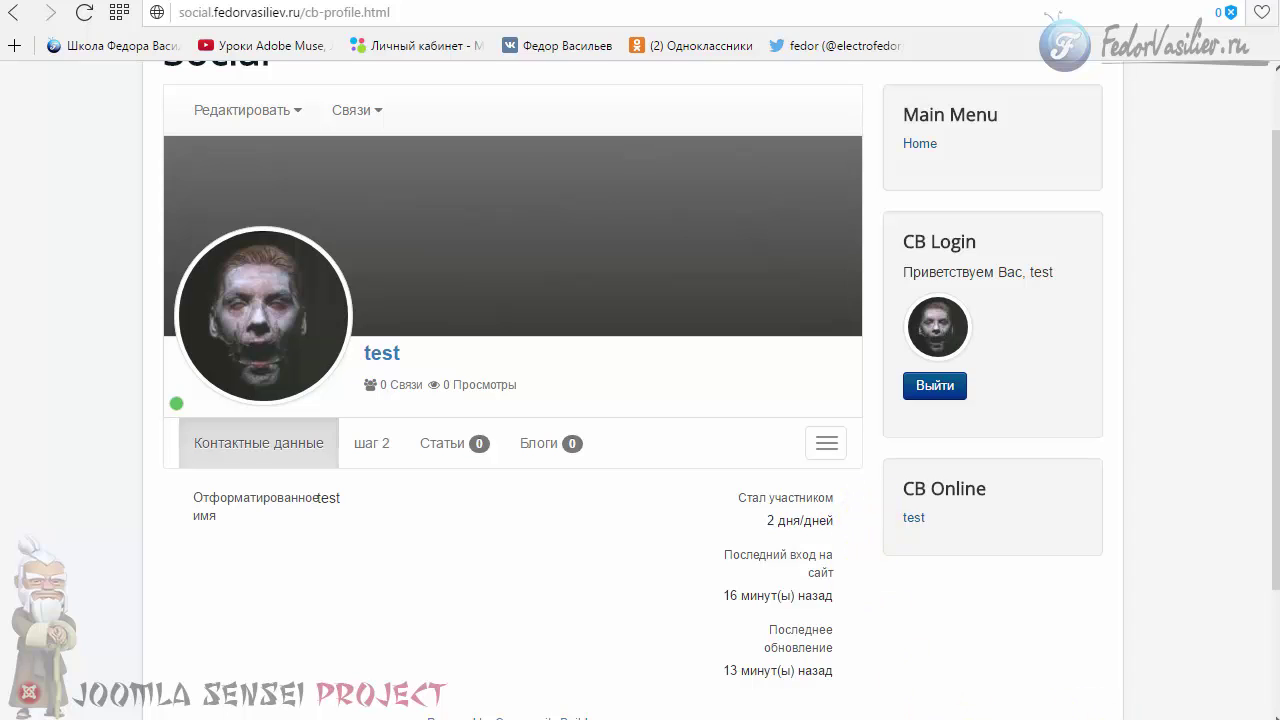
{"action": "left_click_drag", "start_coordinate": [178, 495], "coordinate": [316, 538]}
{"action": "left_click", "coordinate": [316, 536]}
{"action": "left_click_drag", "start_coordinate": [360, 497], "coordinate": [213, 500]}
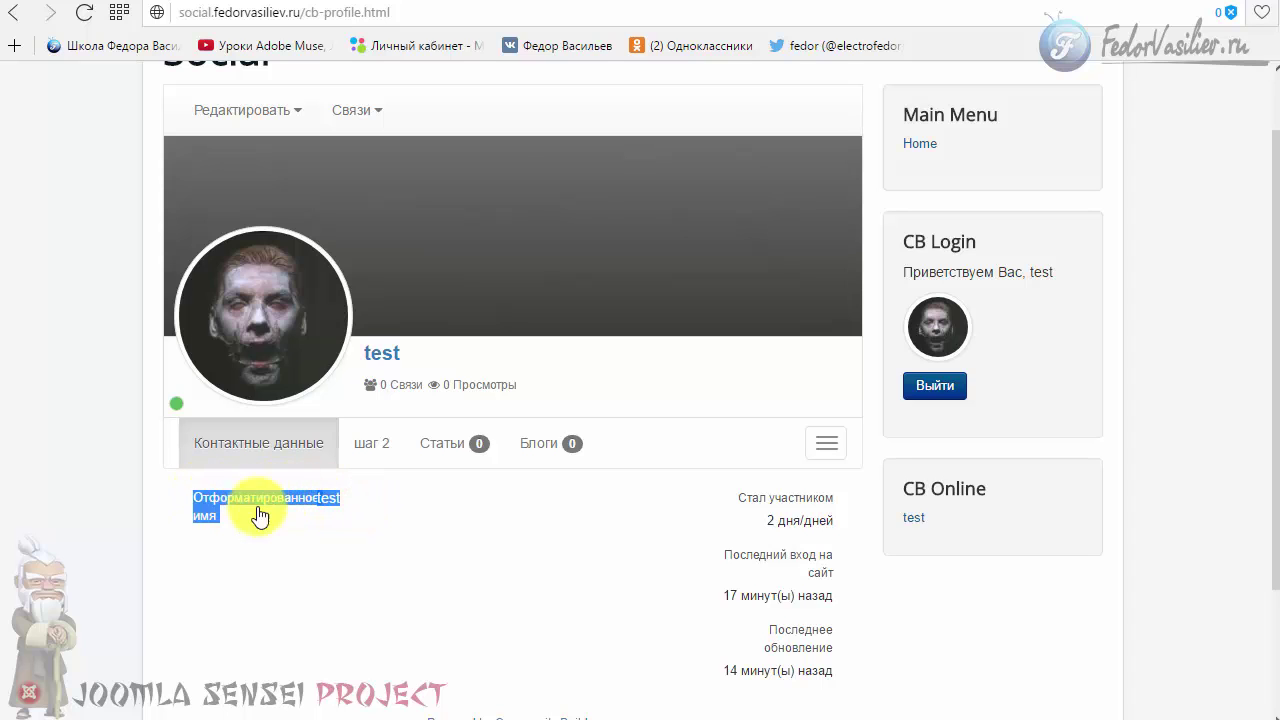
{"action": "left_click", "coordinate": [314, 505]}
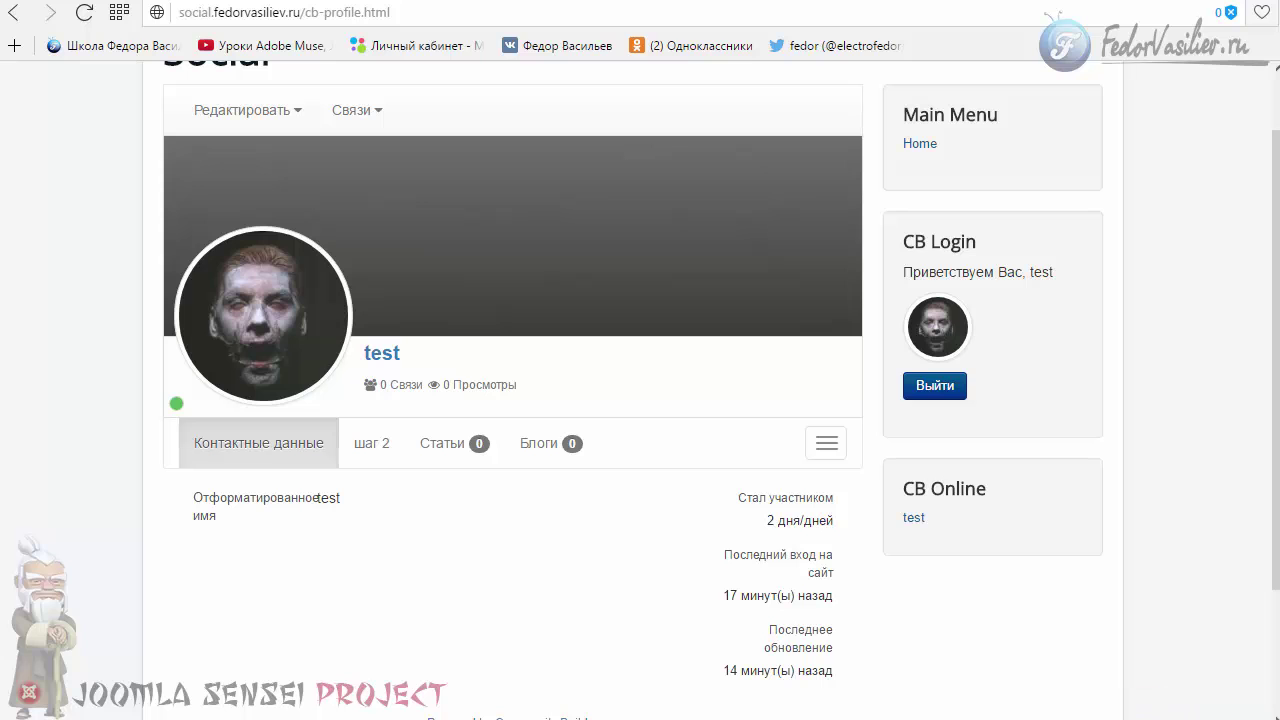
- Unpublish the Статистика tab in the tab manager and check the connections and views line on the test user's profile
{"action": "left_click", "coordinate": [380, 384]}
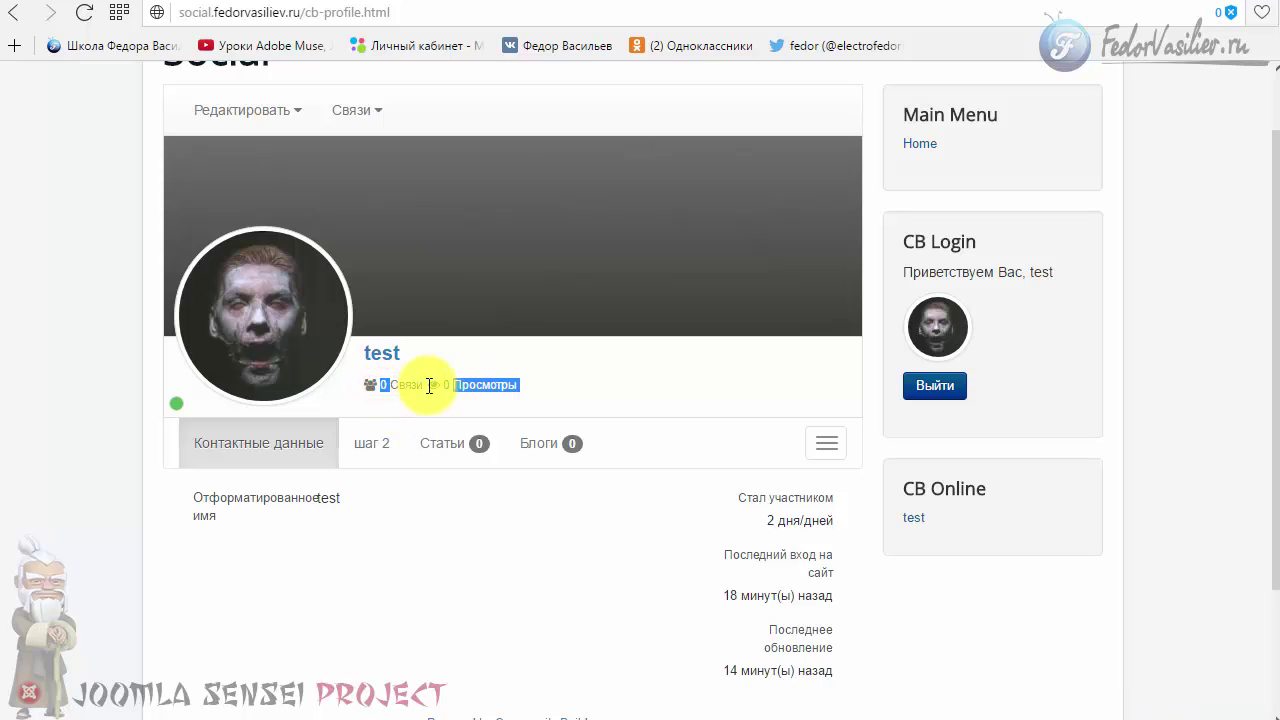
{"action": "left_click_drag", "start_coordinate": [554, 390], "coordinate": [408, 384]}
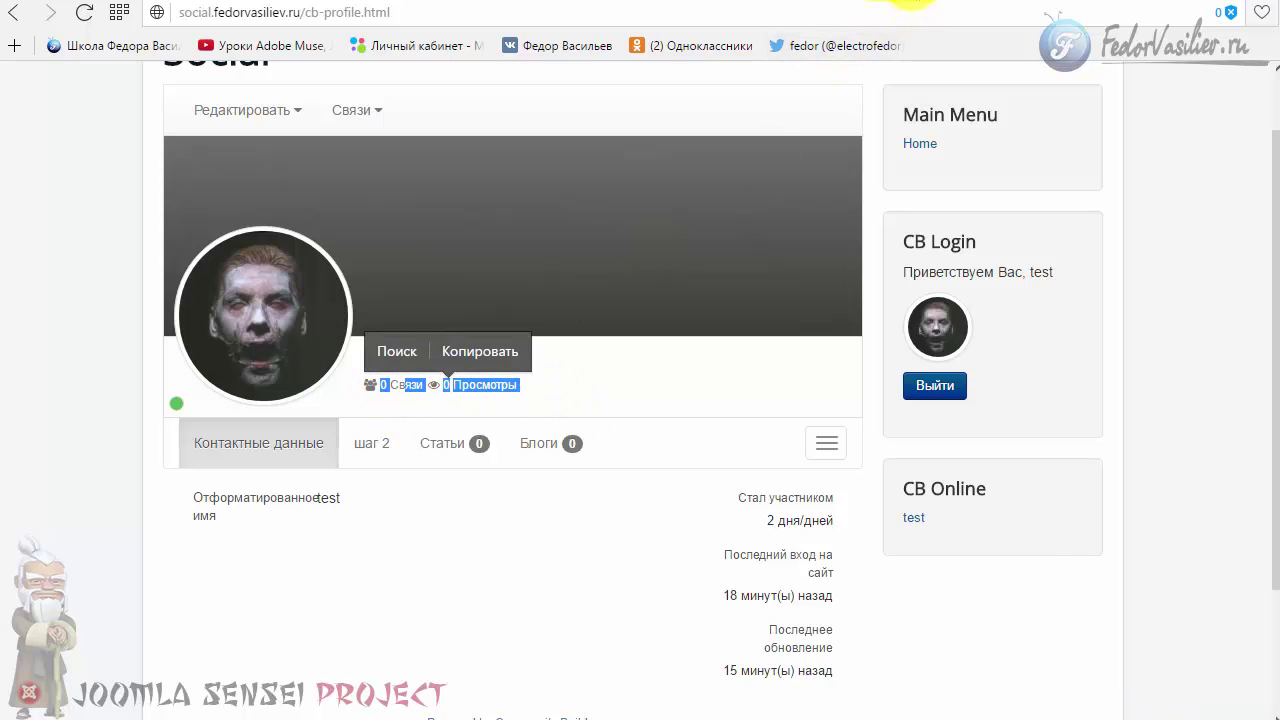
{"action": "left_click", "coordinate": [910, 2]}
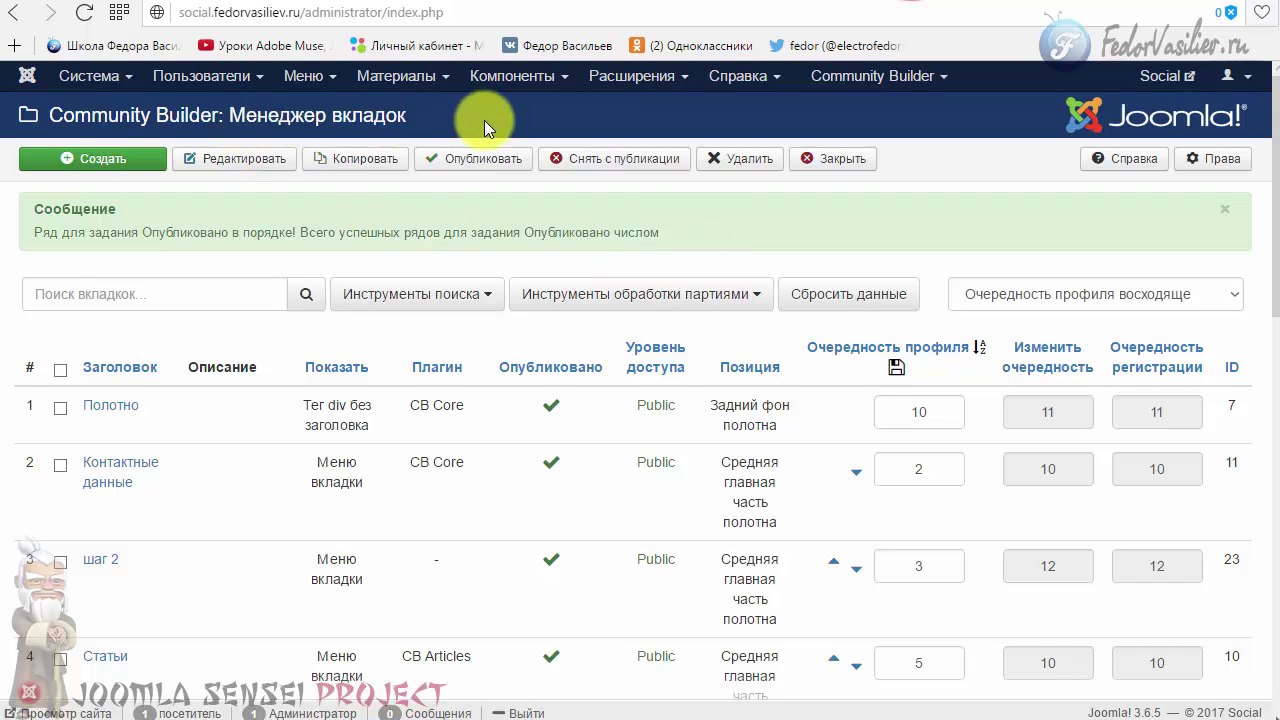
{"action": "scroll", "coordinate": [263, 534], "scroll_direction": "down", "scroll_amount": 8}
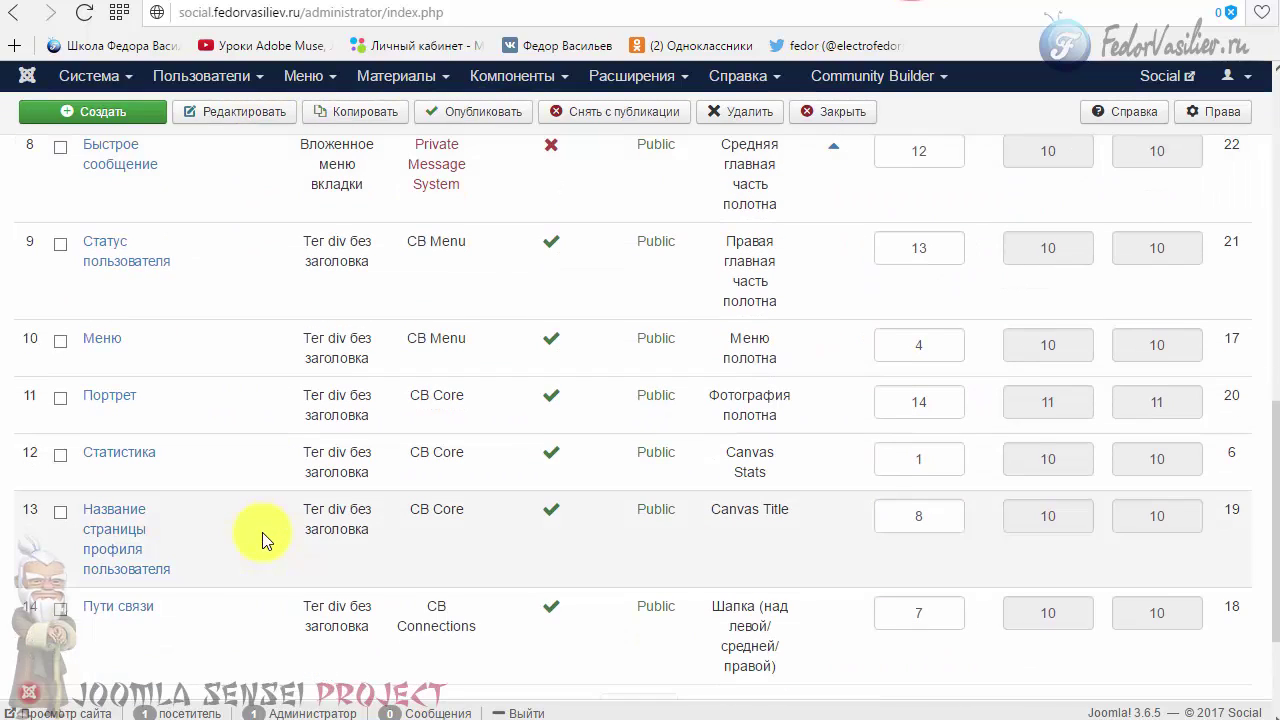
{"action": "left_click_drag", "start_coordinate": [150, 453], "coordinate": [749, 451]}
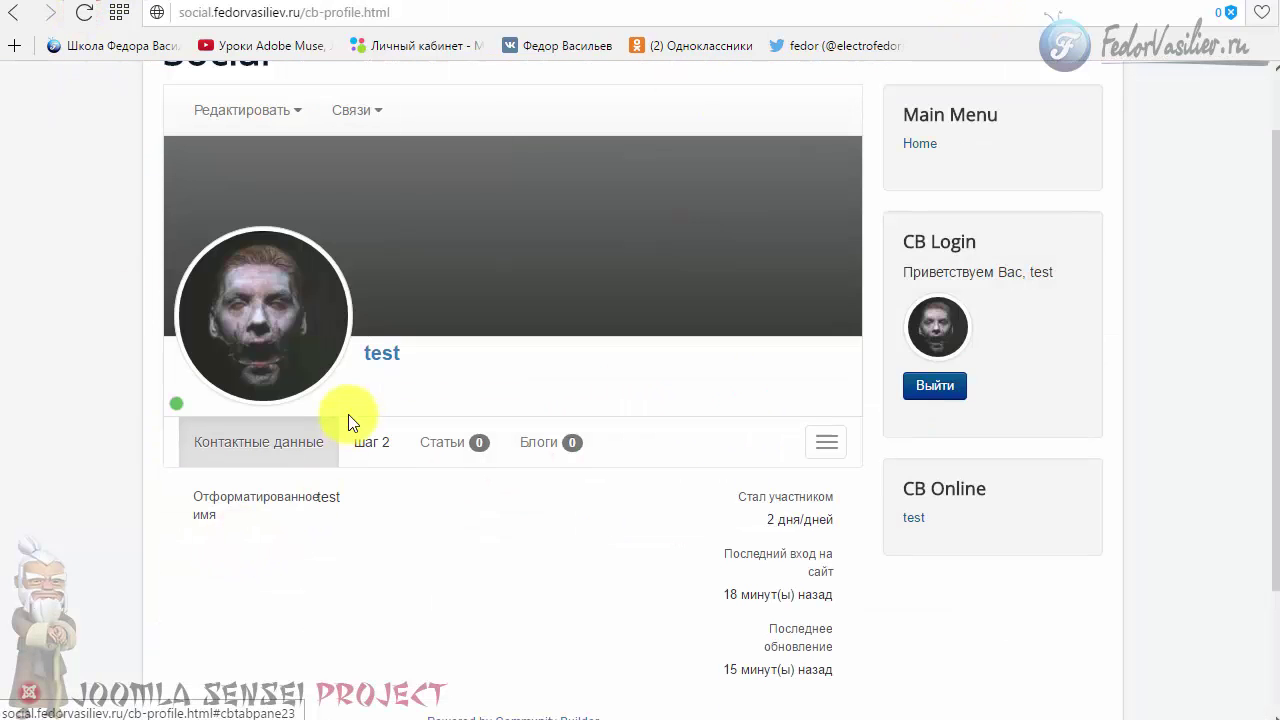
{"action": "left_click_drag", "start_coordinate": [357, 380], "coordinate": [423, 380]}
{"action": "left_click", "coordinate": [543, 396]}
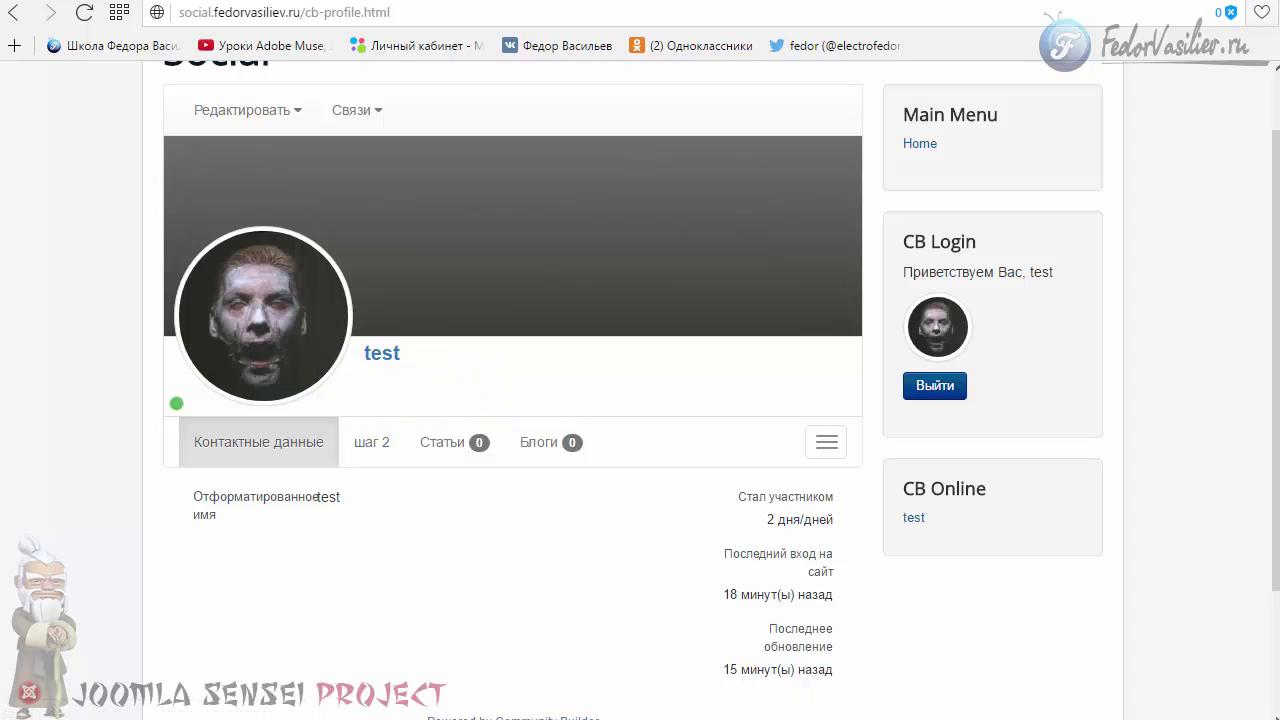
- Examine the user name heading on the profile and the Название страницы профиля пользователя tab's publication setting in the tab manager
{"action": "left_click_drag", "start_coordinate": [449, 352], "coordinate": [362, 353]}
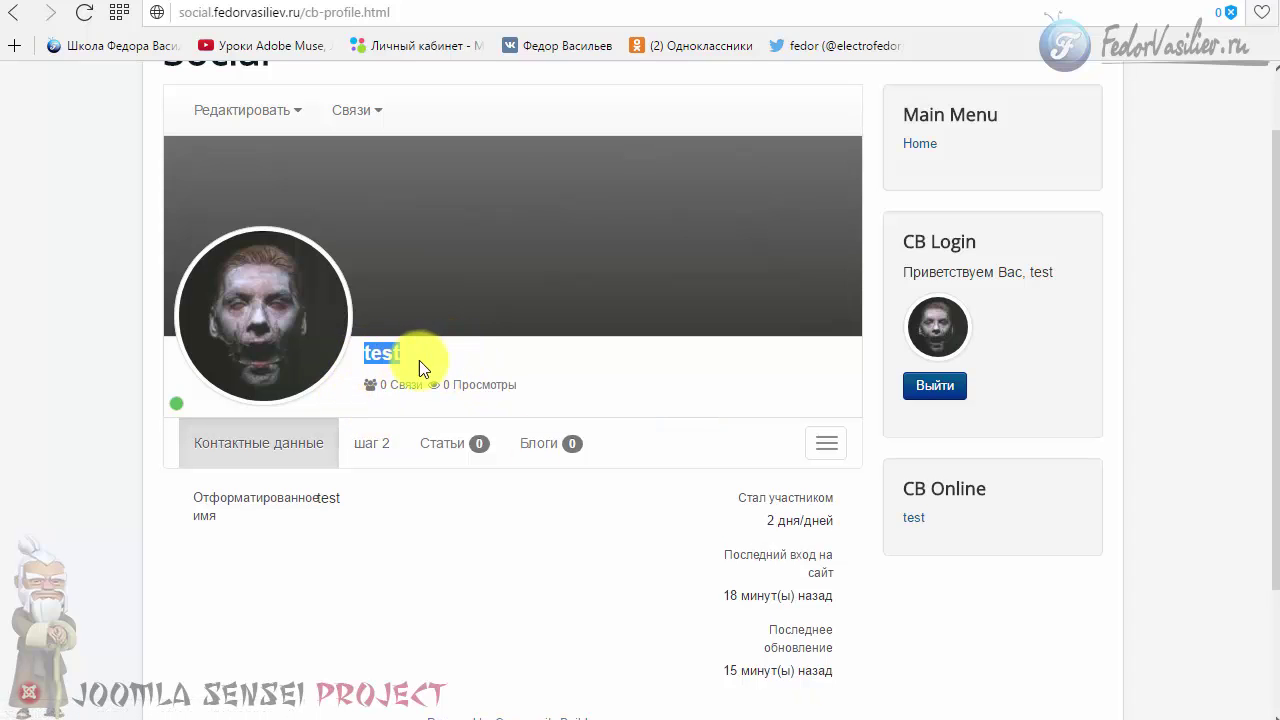
{"action": "left_click", "coordinate": [428, 354]}
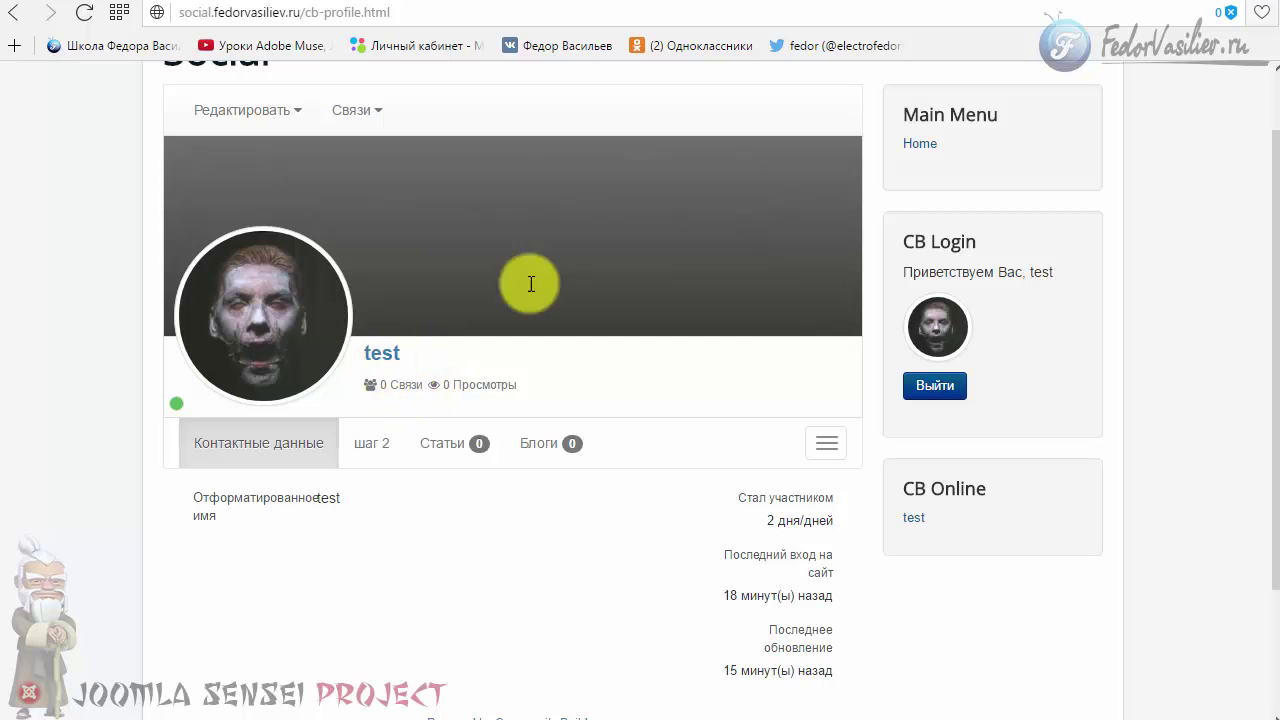
{"action": "key", "text": "ctrl+Tab"}
{"action": "key", "text": "F5"}
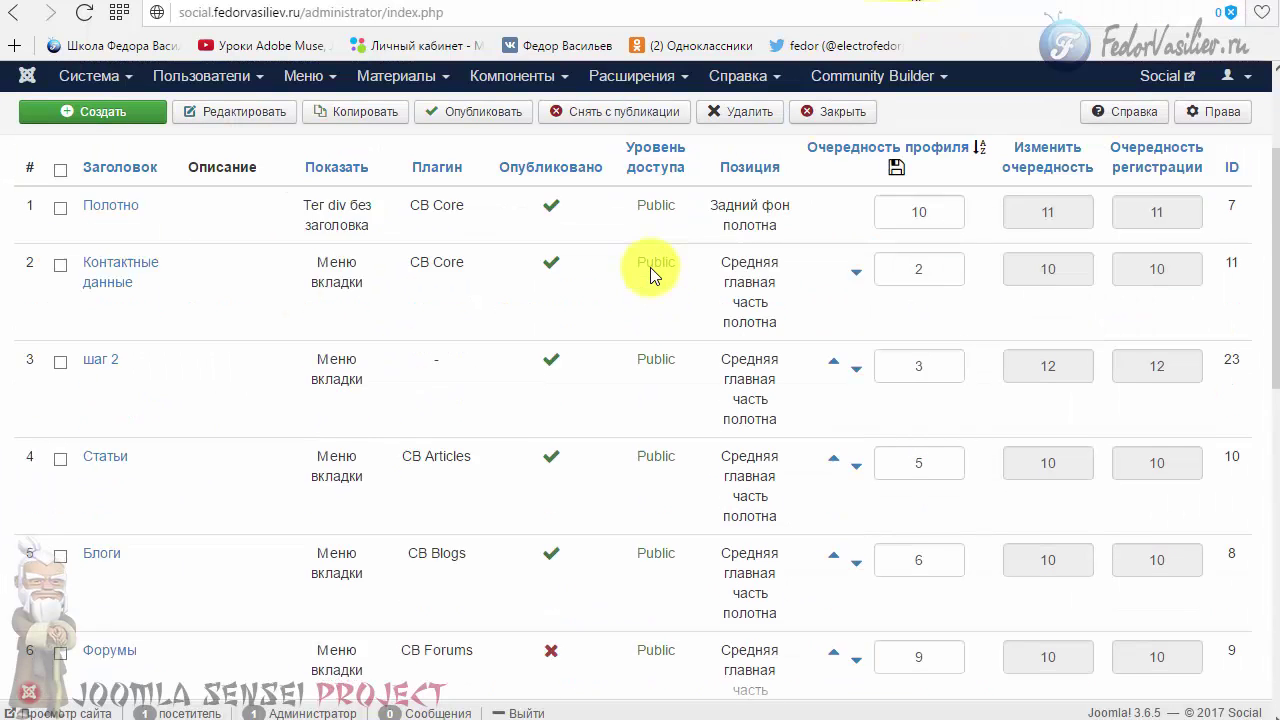
{"action": "scroll", "coordinate": [650, 267], "scroll_direction": "down", "scroll_amount": 3}
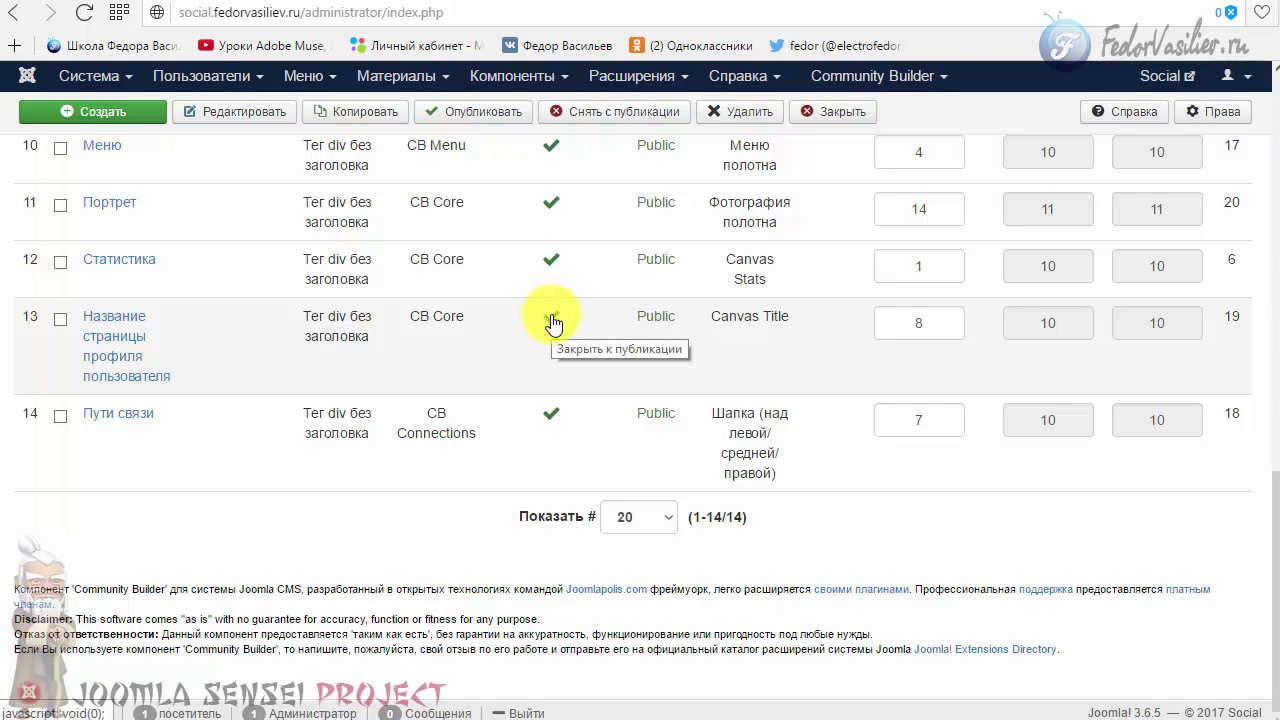
{"action": "left_click", "coordinate": [955, 2]}
{"action": "left_click_drag", "start_coordinate": [424, 362], "coordinate": [357, 354]}
{"action": "left_click", "coordinate": [486, 354]}
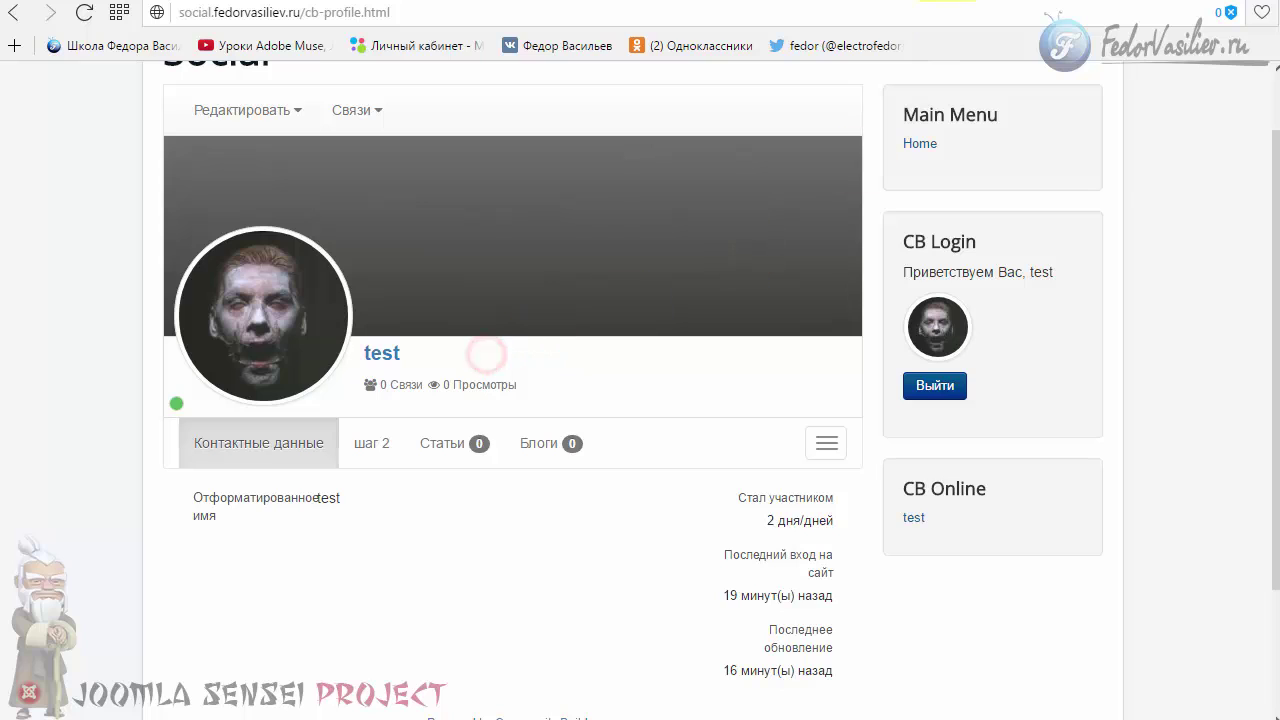
{"action": "left_click", "coordinate": [911, 3]}
{"action": "key", "text": "ctrl+Tab"}
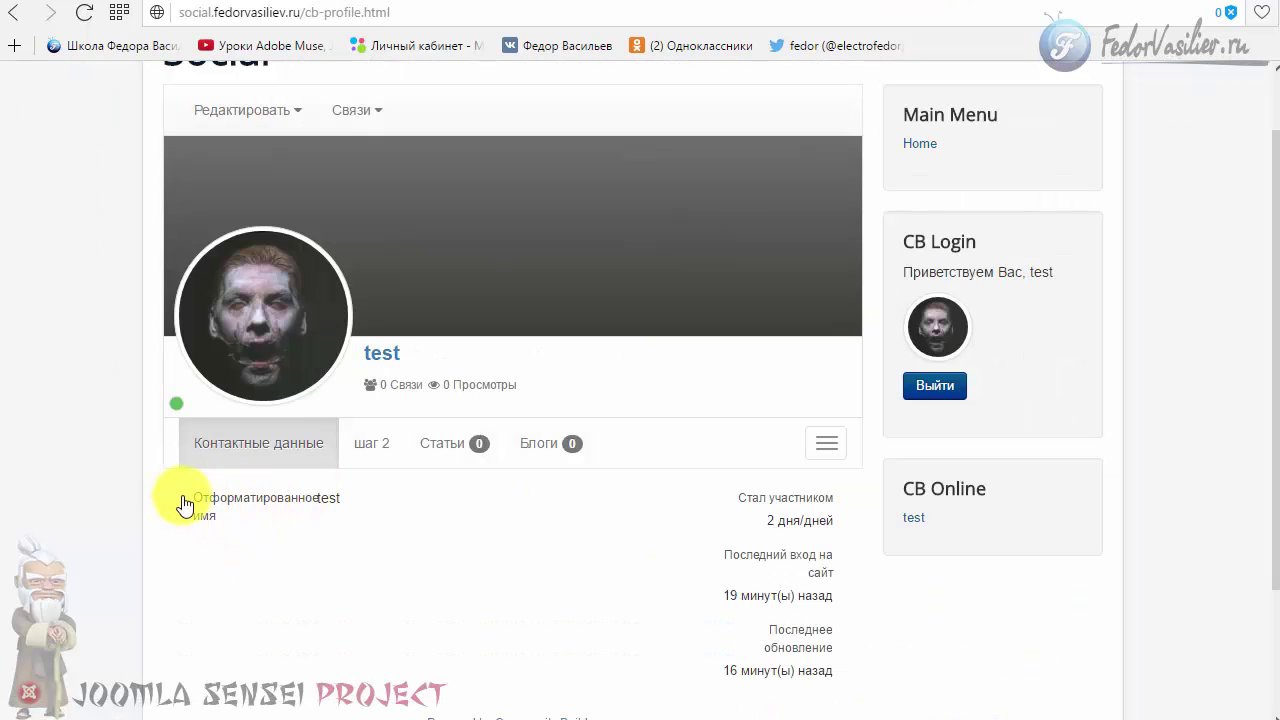
- Copy the Отформатированное имя label and its value from the profile and paste them into Notepad
{"action": "left_click_drag", "start_coordinate": [338, 498], "coordinate": [282, 538]}
{"action": "left_click", "coordinate": [280, 534]}
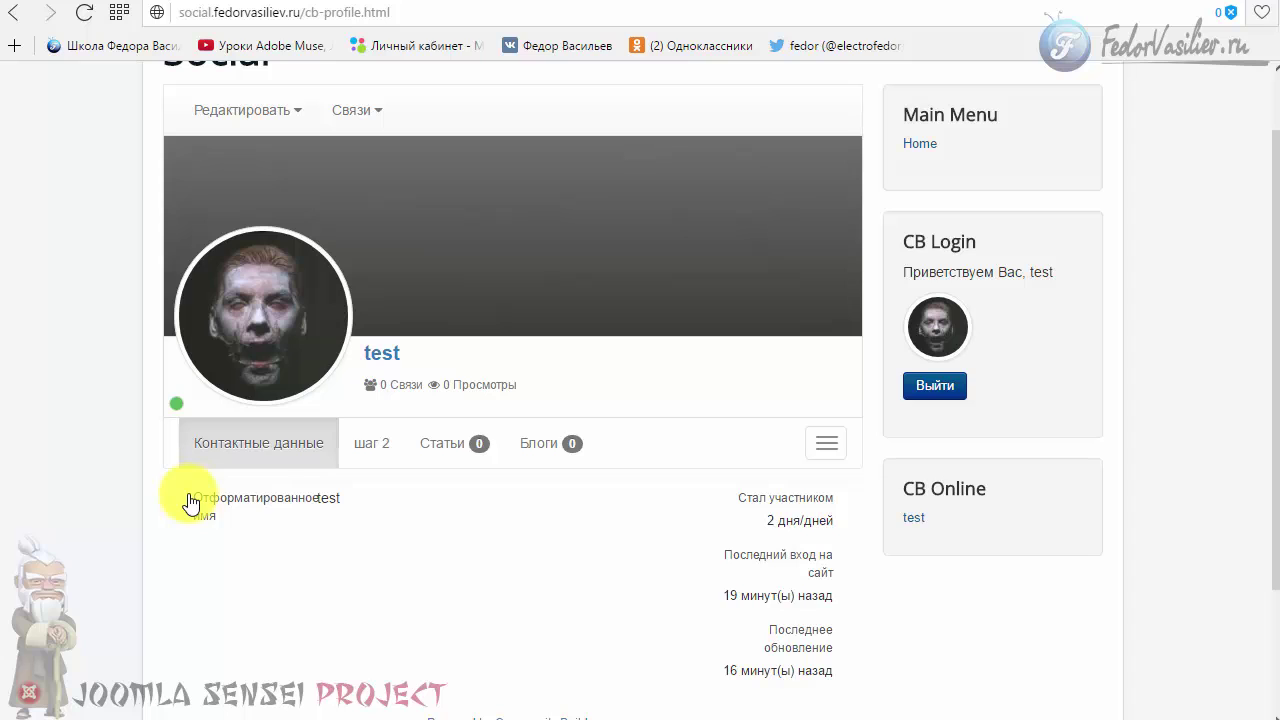
{"action": "left_click_drag", "start_coordinate": [203, 503], "coordinate": [280, 517]}
{"action": "left_click", "coordinate": [277, 514]}
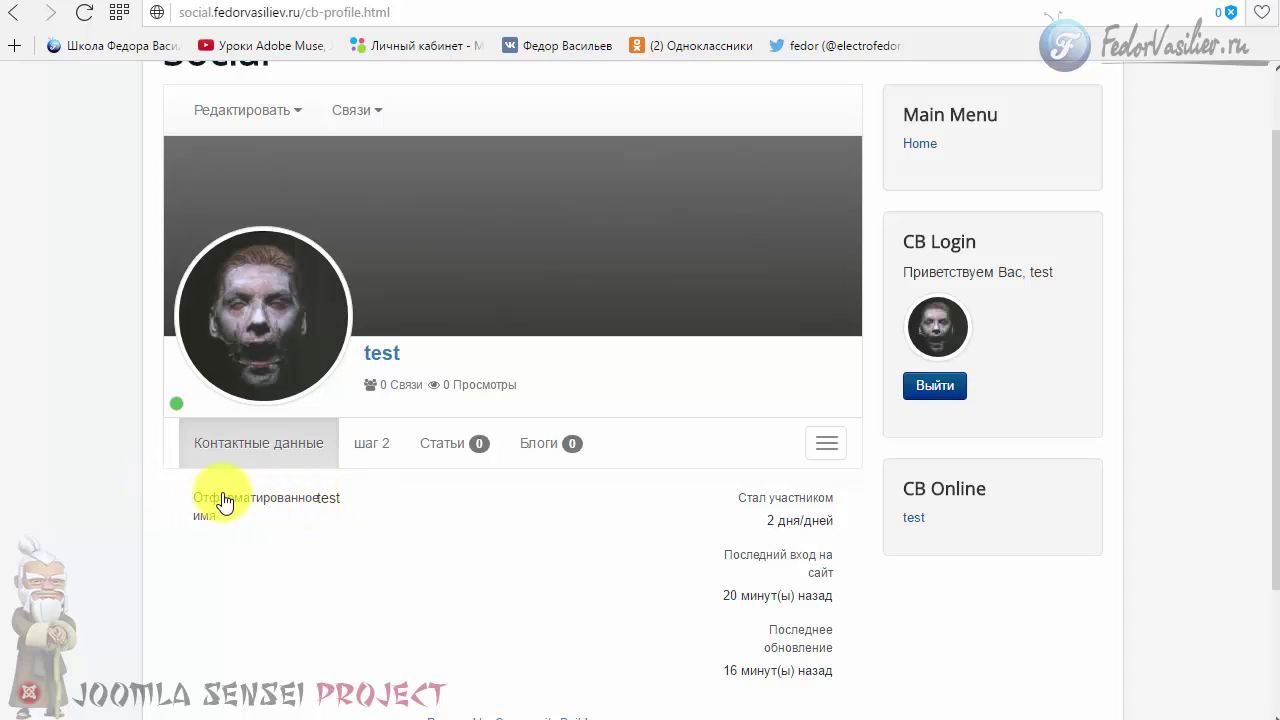
{"action": "left_click_drag", "start_coordinate": [190, 503], "coordinate": [340, 505]}
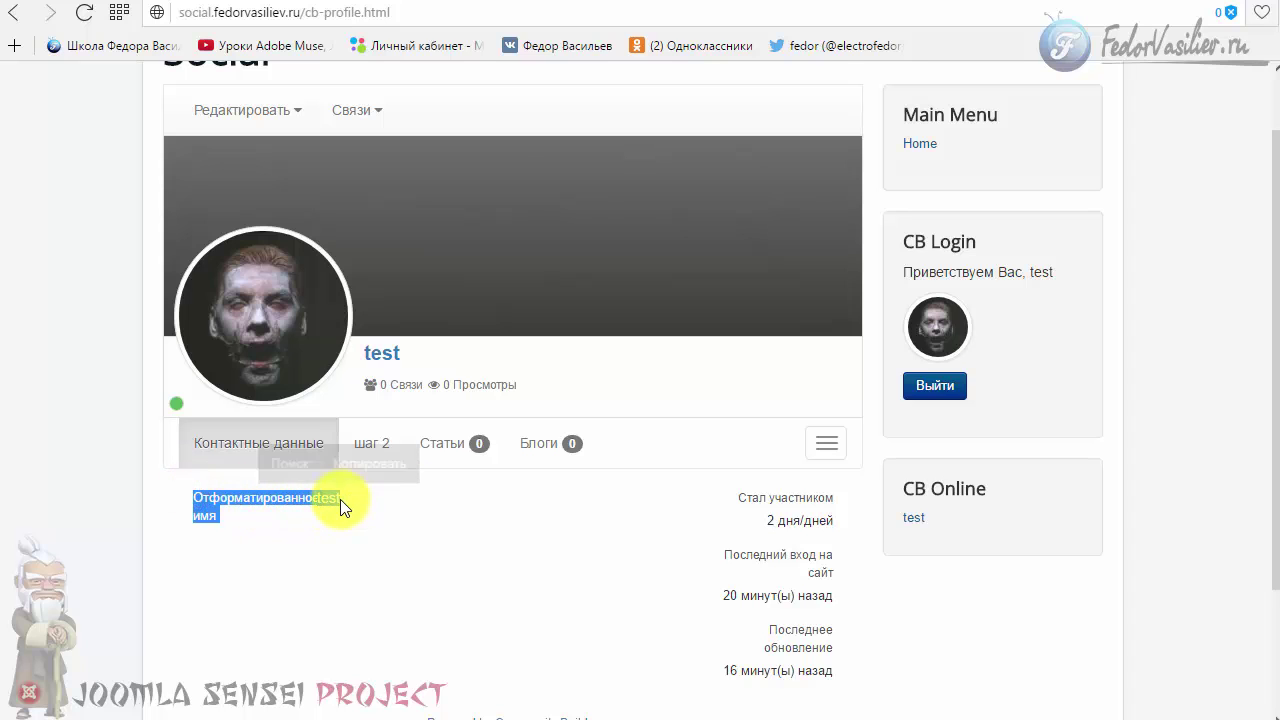
{"action": "right_click", "coordinate": [340, 500]}
{"action": "left_click", "coordinate": [393, 558]}
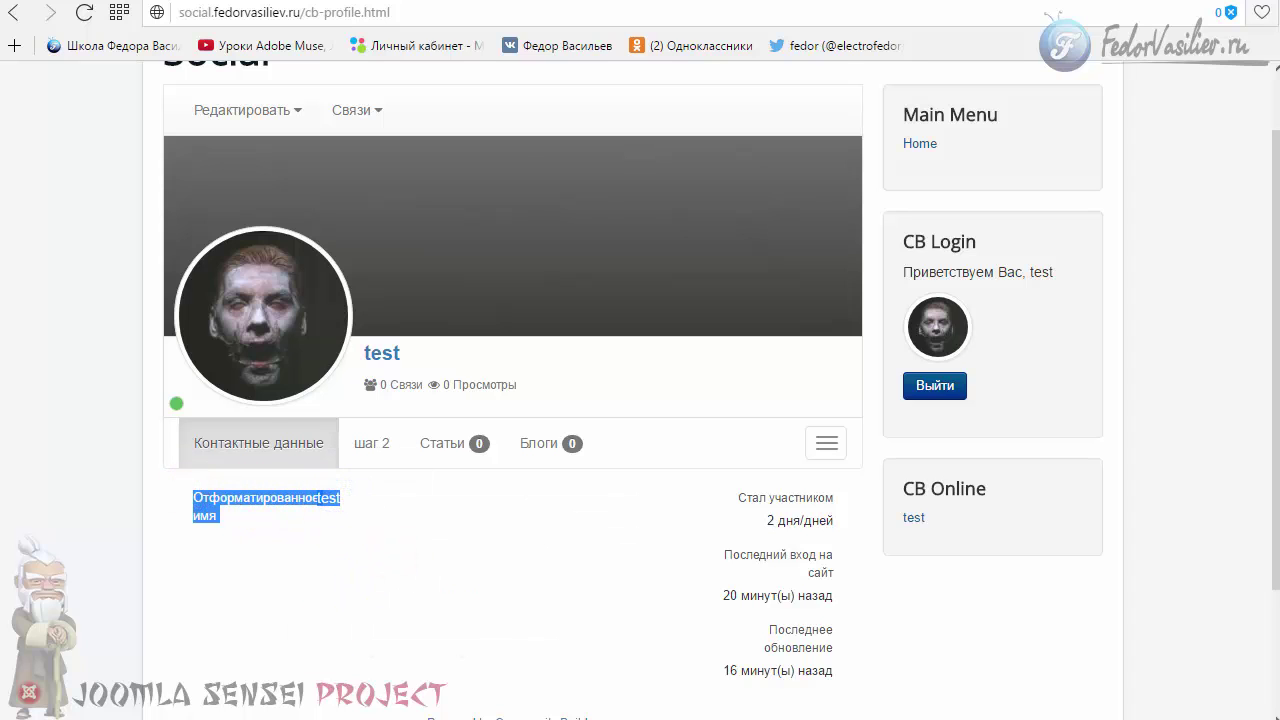
{"action": "key", "text": "alt+Tab"}
{"action": "right_click", "coordinate": [743, 194]}
{"action": "left_click", "coordinate": [823, 277]}
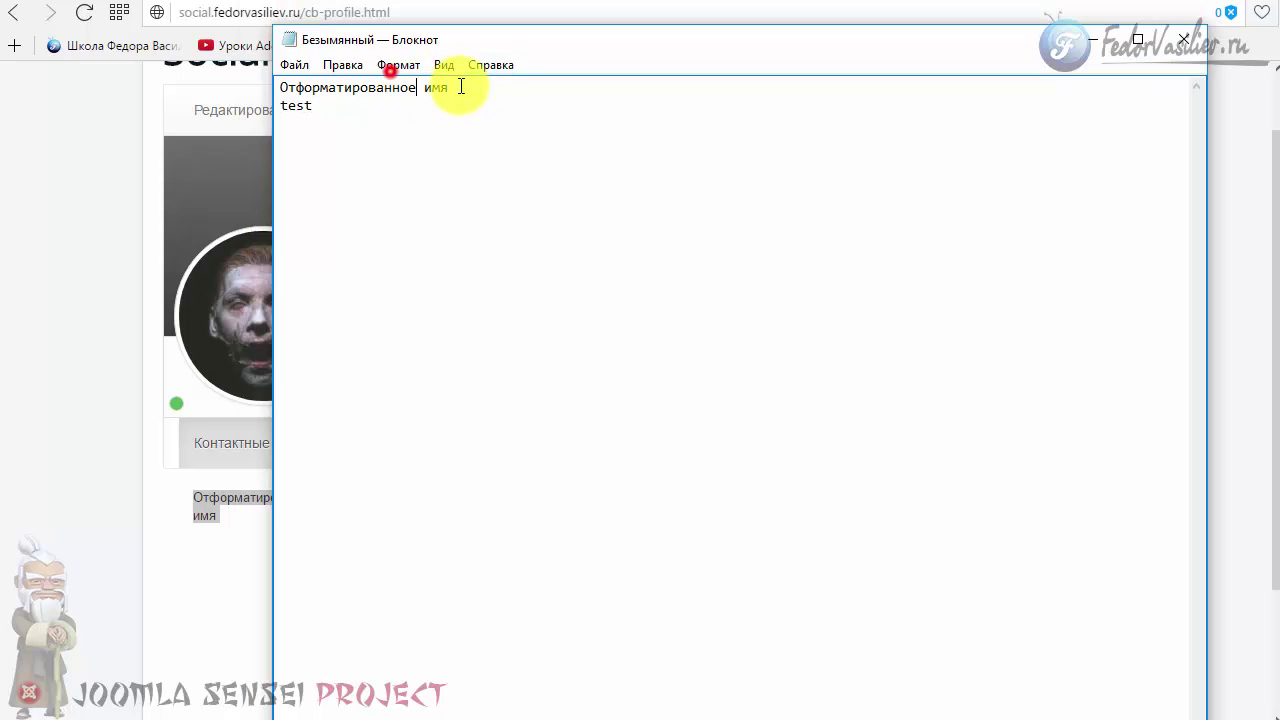
- Copy only the text "Отформатированное имя" from the Notepad note, then minimize Notepad
{"action": "left_click_drag", "start_coordinate": [452, 87], "coordinate": [214, 86]}
{"action": "right_click", "coordinate": [313, 88]}
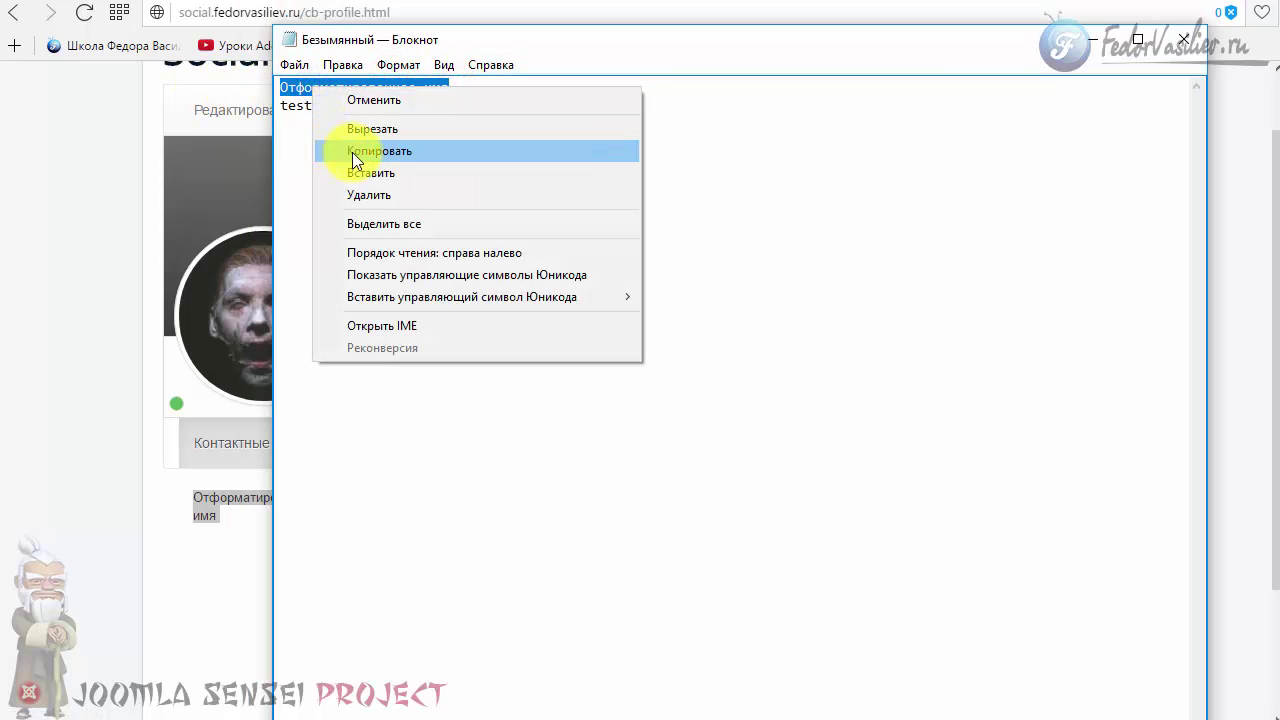
{"action": "left_click", "coordinate": [352, 151]}
{"action": "left_click", "coordinate": [1092, 40]}
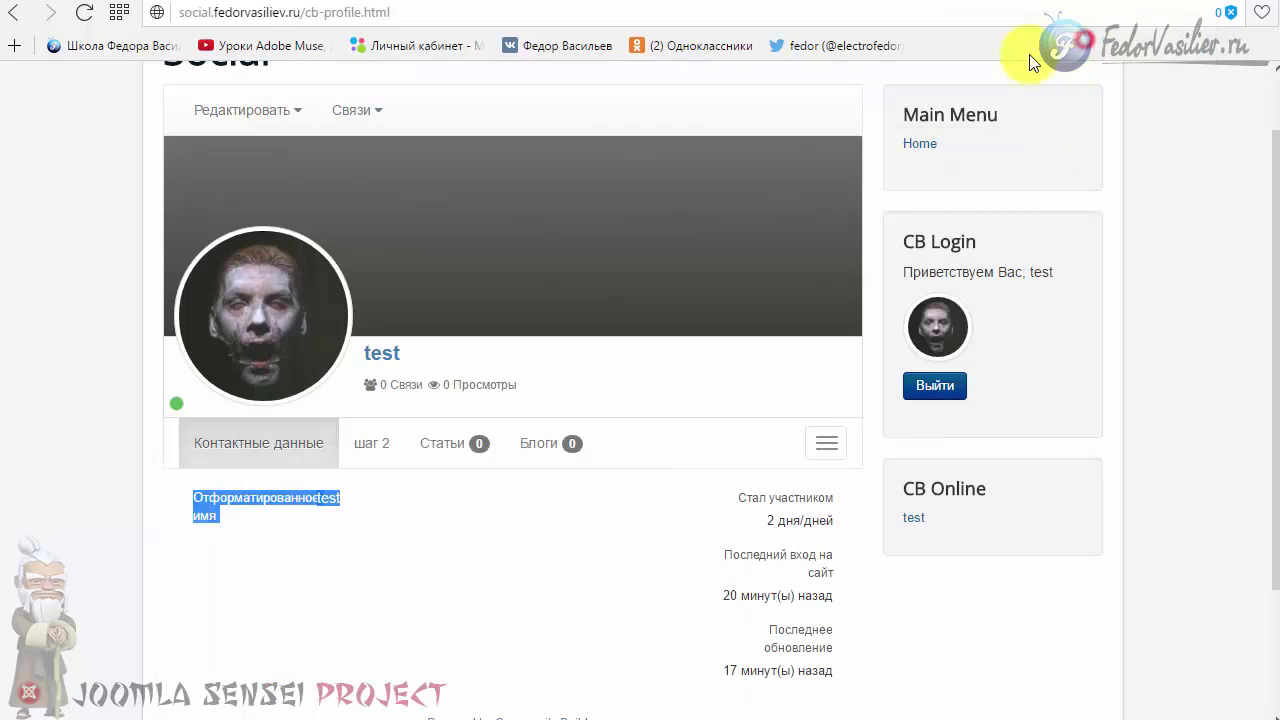
- Close the tab manager and open the ru-RU language plugin from the Community Builder plugin manager
{"action": "key", "text": "ctrl+Tab"}
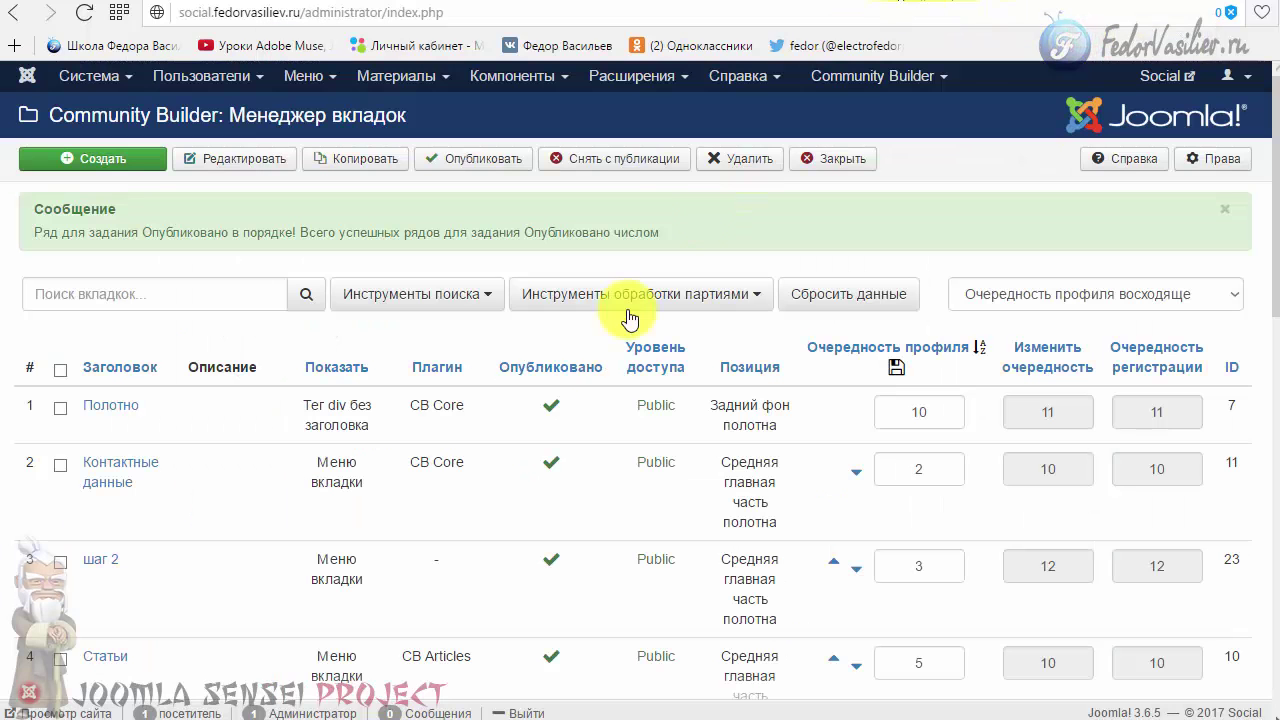
{"action": "left_click", "coordinate": [845, 160]}
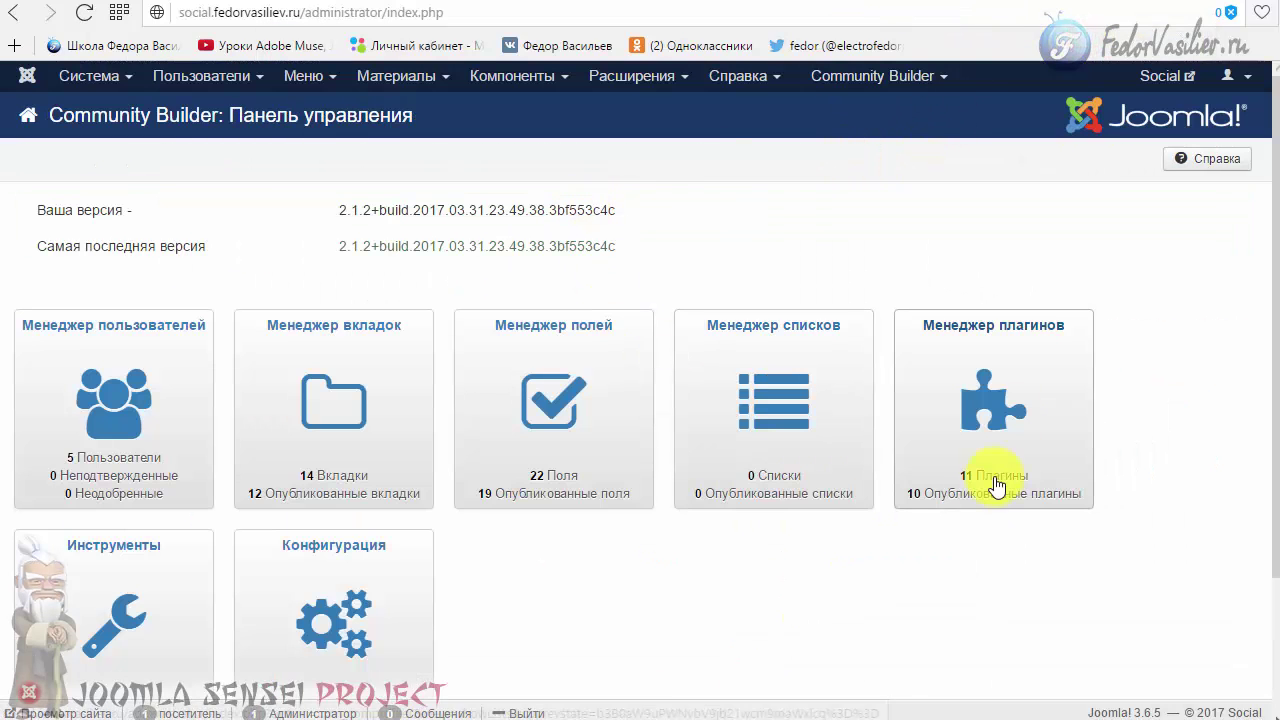
{"action": "left_click", "coordinate": [1015, 400]}
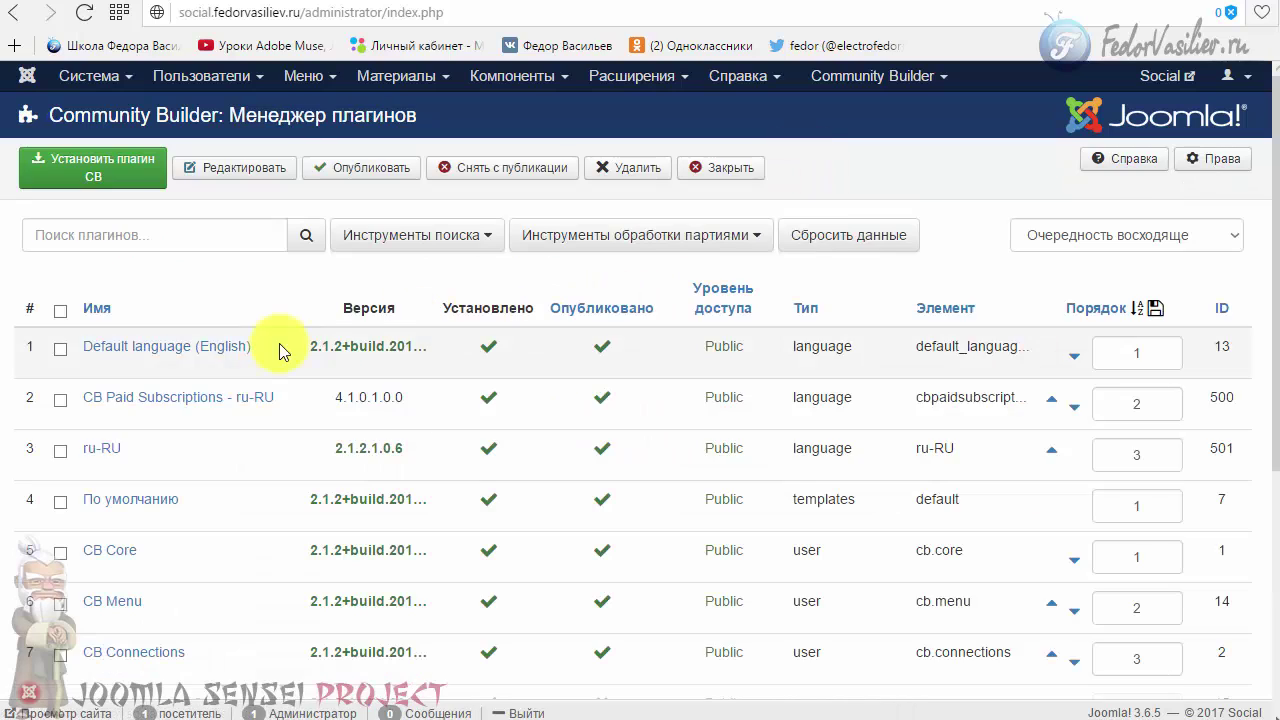
{"action": "left_click", "coordinate": [85, 448]}
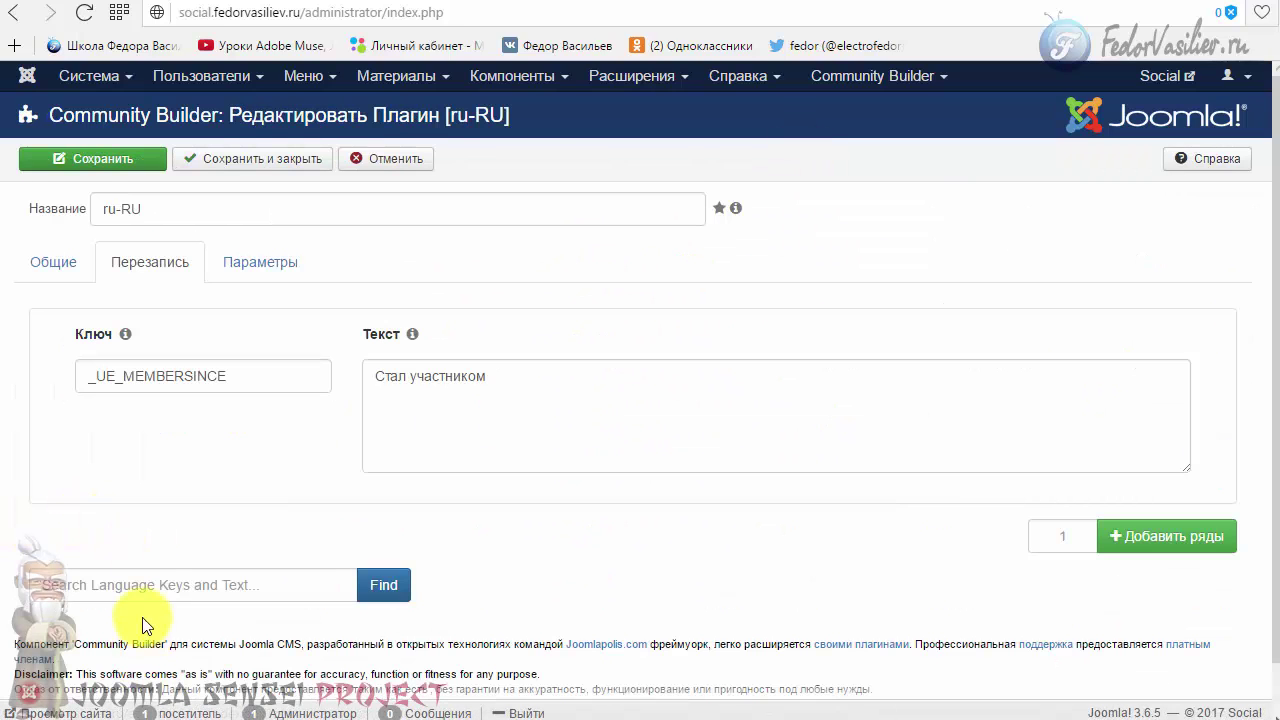
- Search the language keys for "Отформатированное имя", shorten the search to "Отформатированное", and load _UE_FORMATNAME into a new override row
{"action": "right_click", "coordinate": [155, 587]}
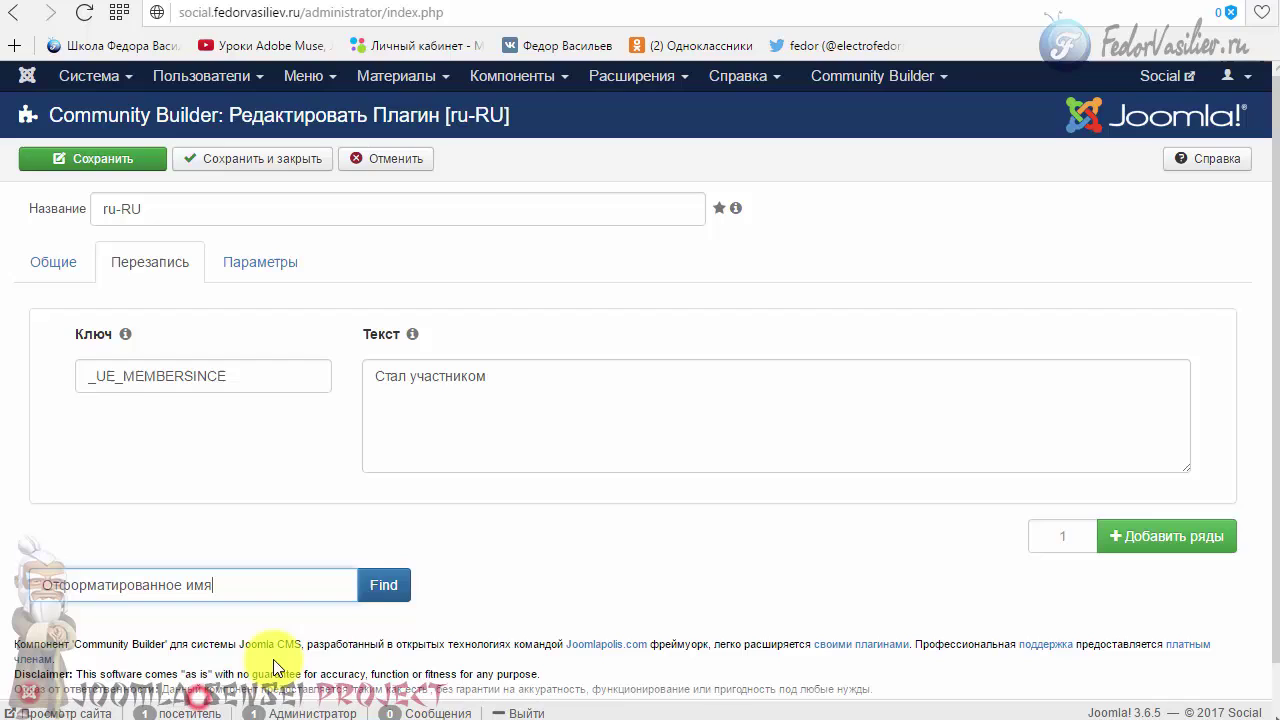
{"action": "left_click", "coordinate": [374, 589]}
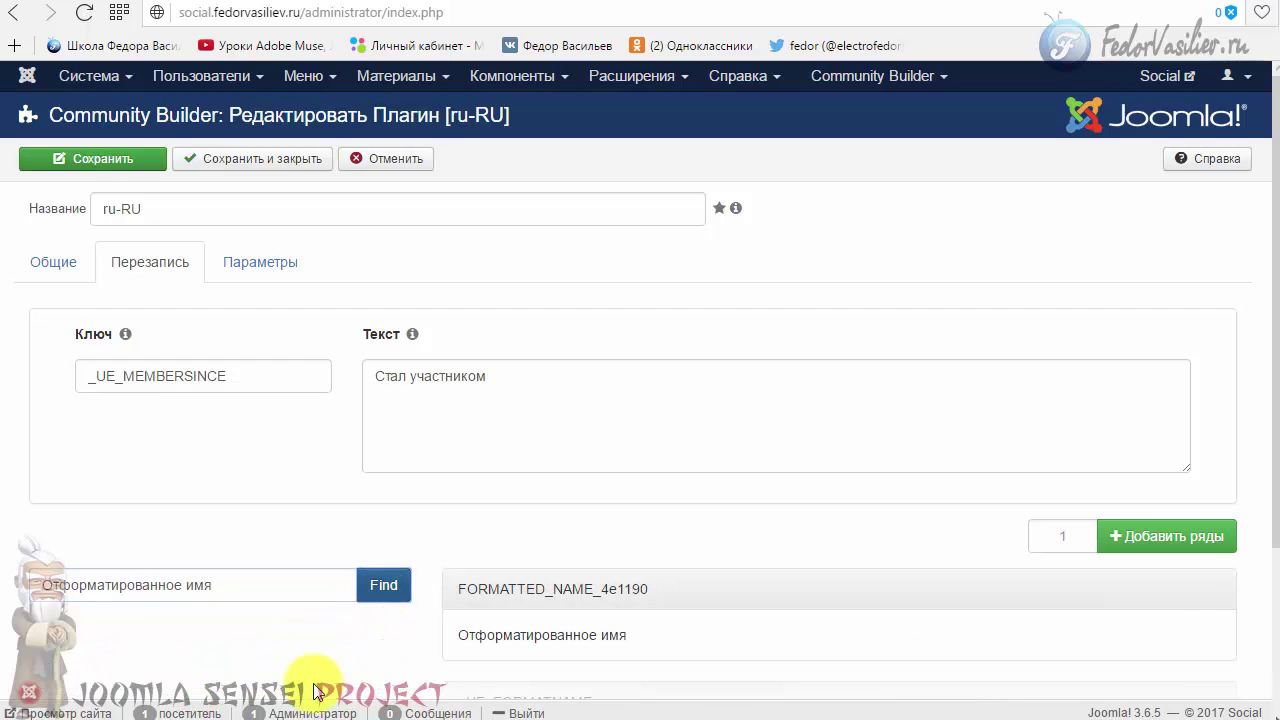
{"action": "left_click_drag", "start_coordinate": [215, 585], "coordinate": [183, 586]}
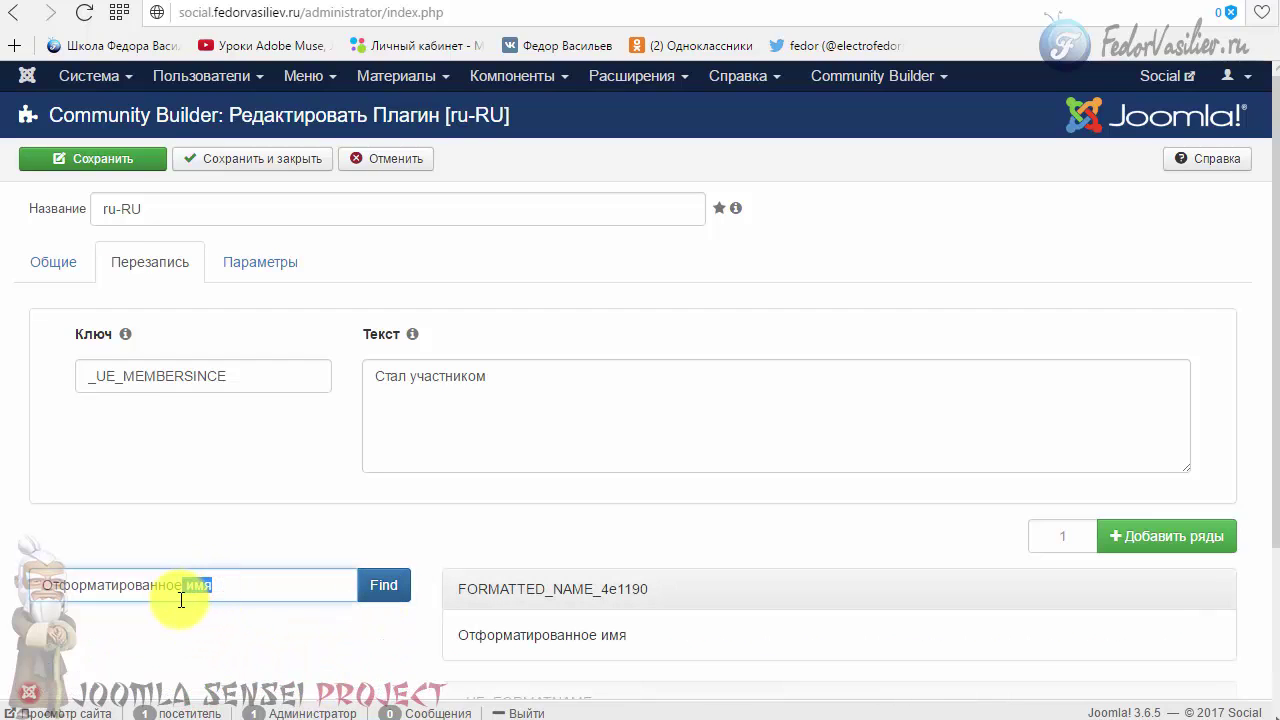
{"action": "key", "text": "BackSpace"}
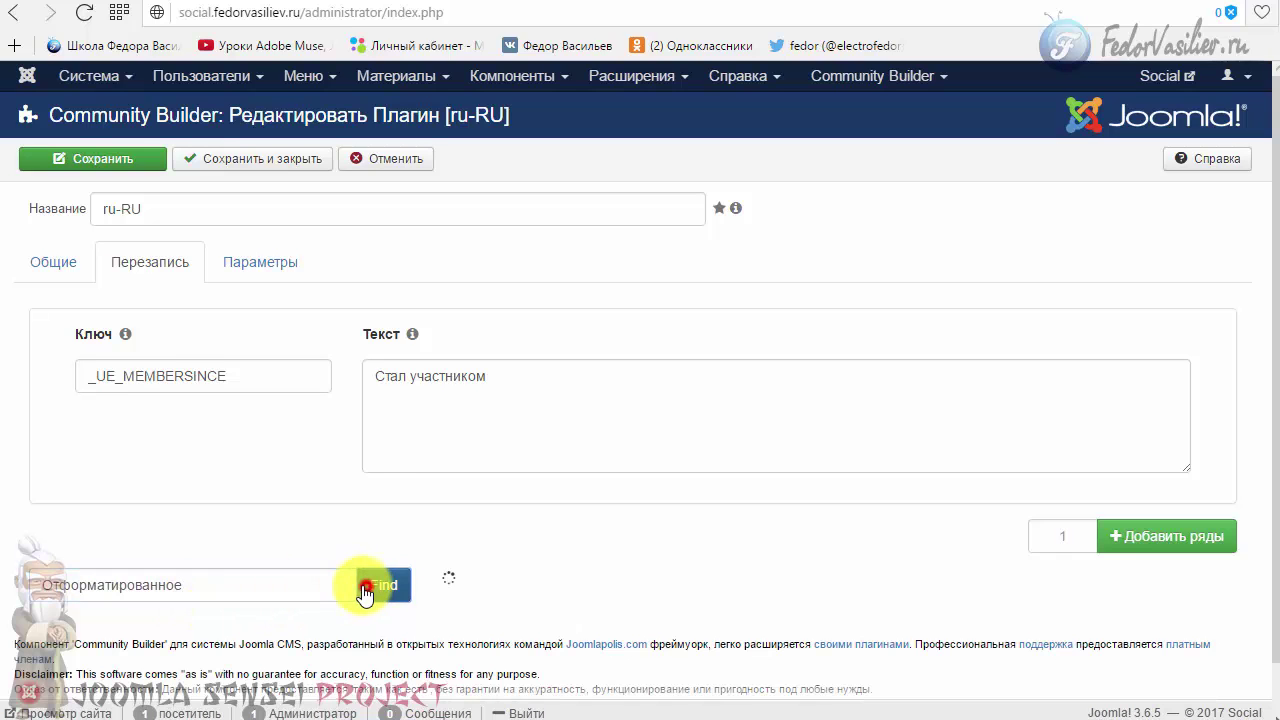
{"action": "left_click", "coordinate": [370, 587]}
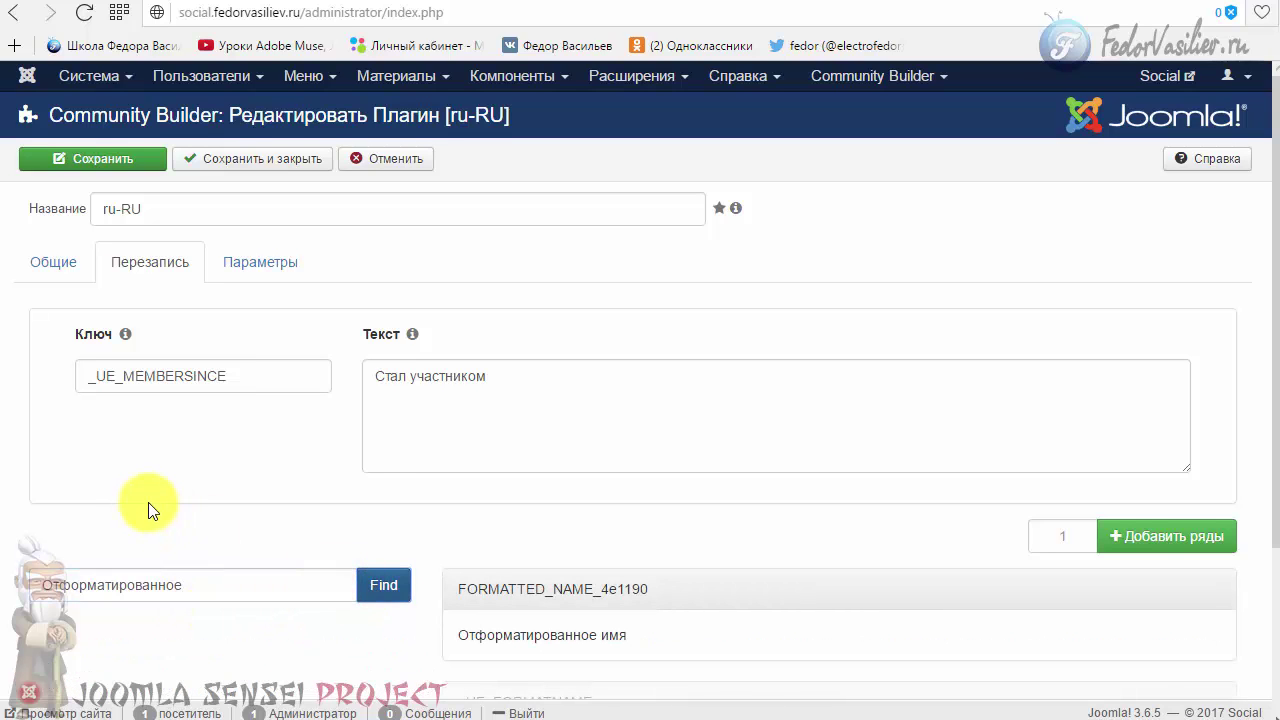
{"action": "scroll", "coordinate": [148, 510], "scroll_direction": "down", "scroll_amount": 2}
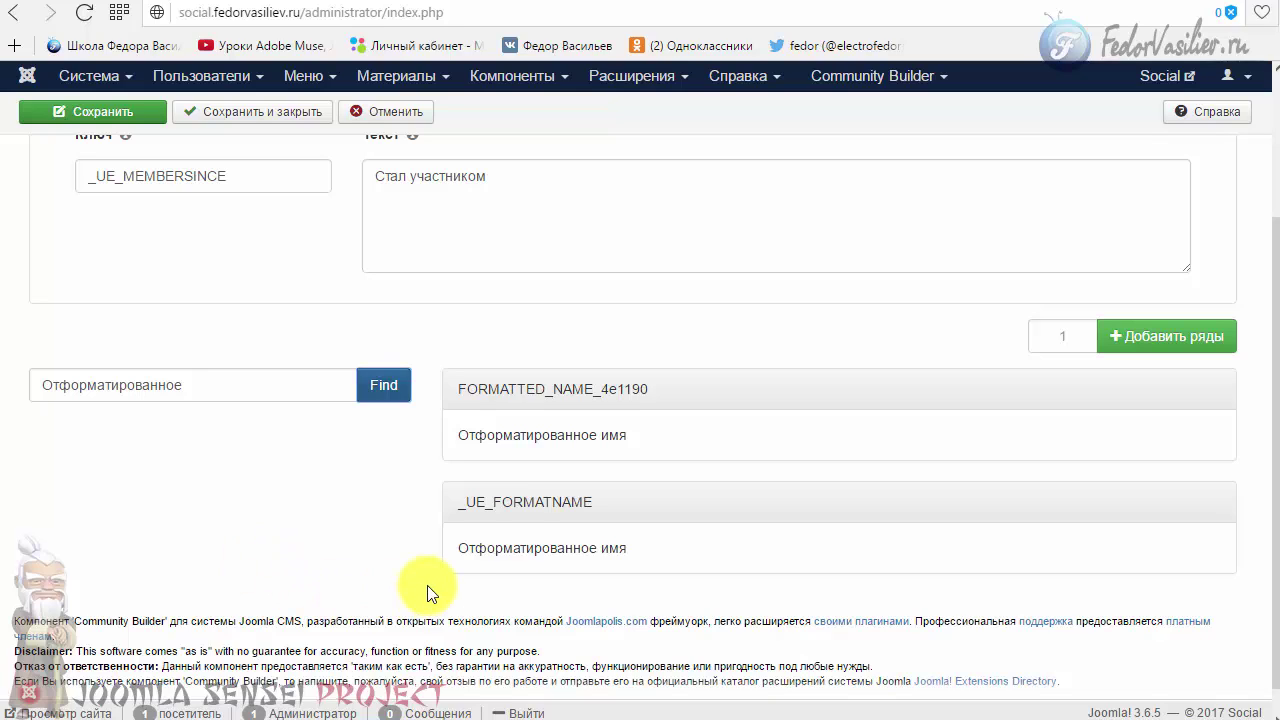
{"action": "left_click", "coordinate": [483, 517]}
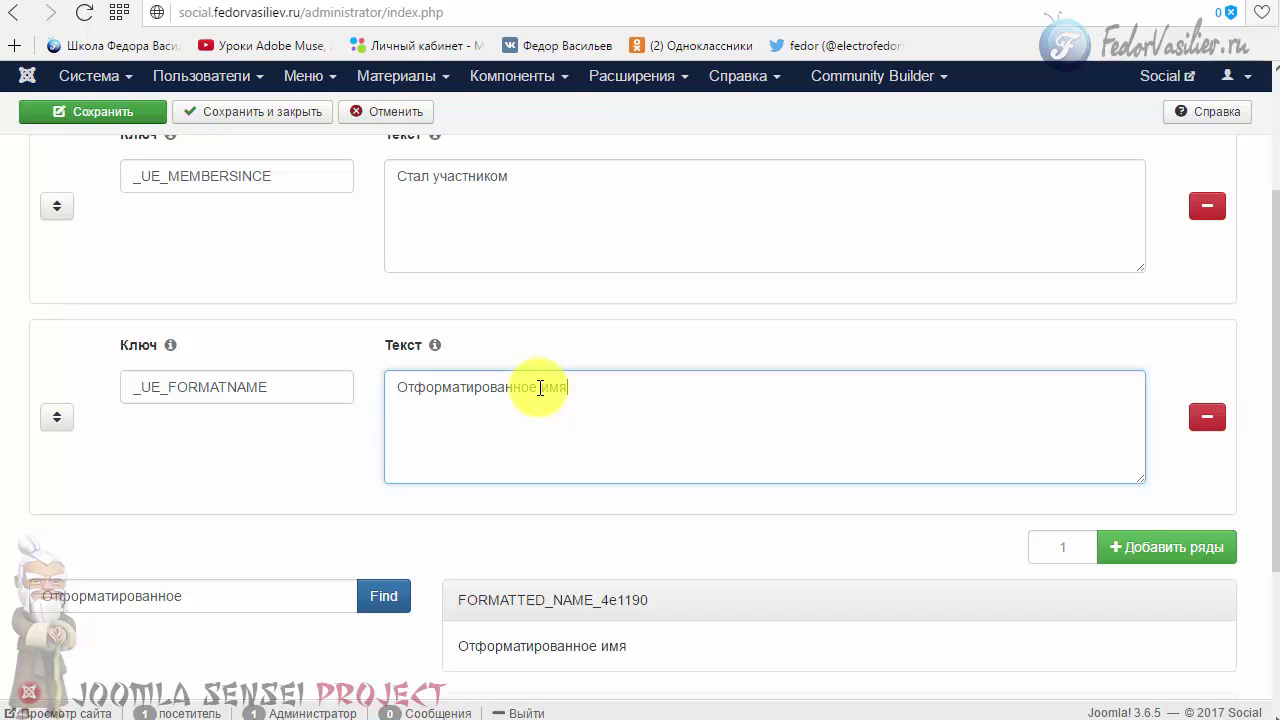
- Shorten the _UE_FORMATNAME override text to "Отформат. имя" and save the plugin
{"action": "left_click_drag", "start_coordinate": [540, 388], "coordinate": [476, 391]}
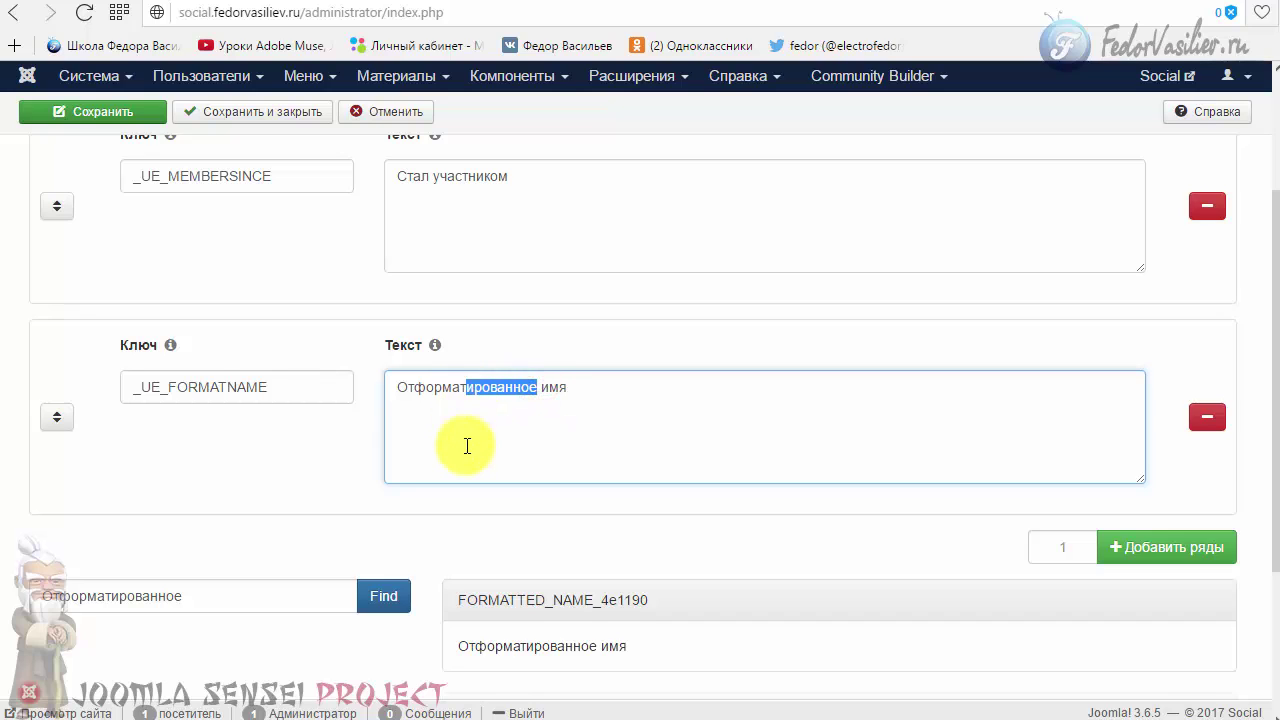
{"action": "key", "text": "BackSpace"}
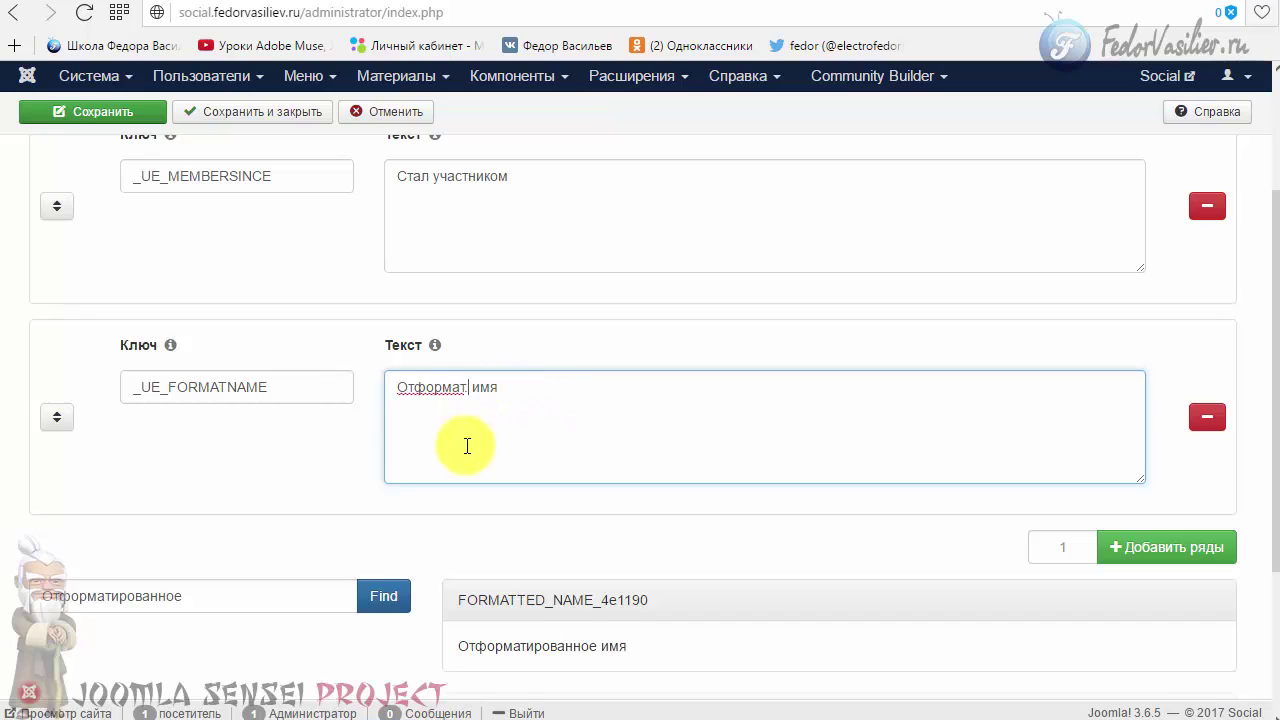
{"action": "left_click", "coordinate": [120, 118]}
- Reload the test user's profile page and check the formatted name label
{"action": "key", "text": "ctrl+Tab"}
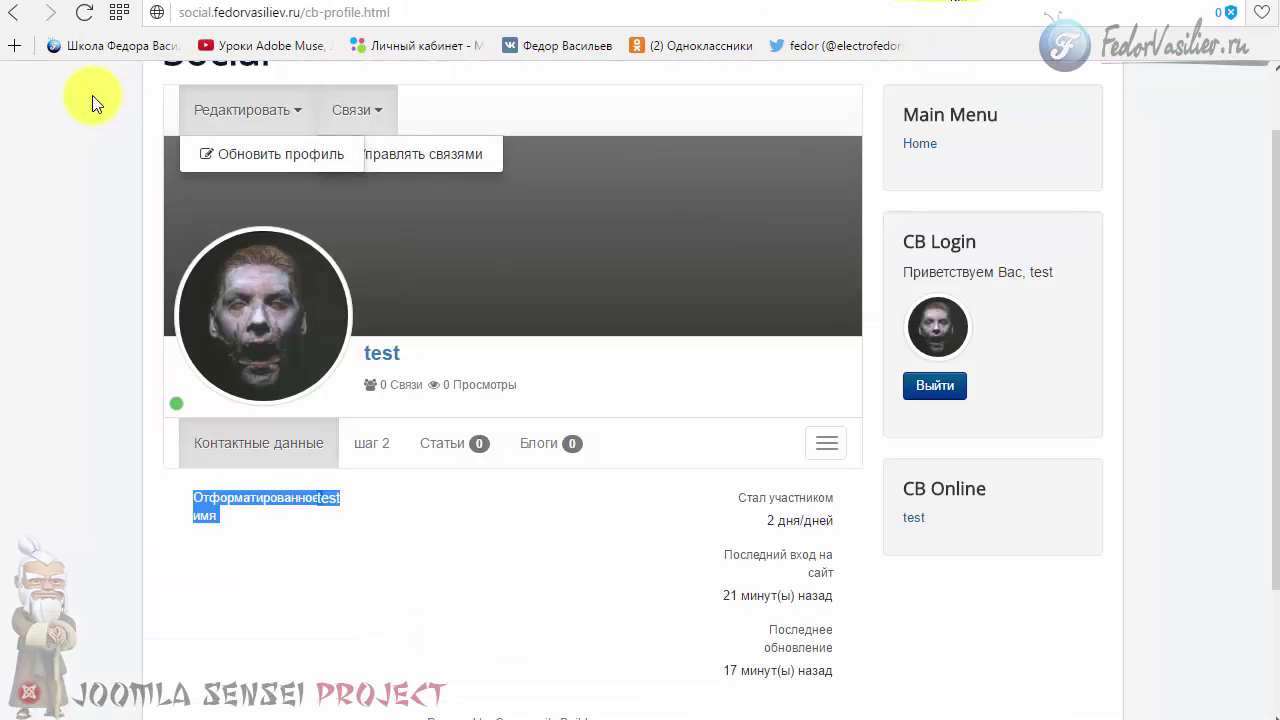
{"action": "left_click", "coordinate": [84, 12]}
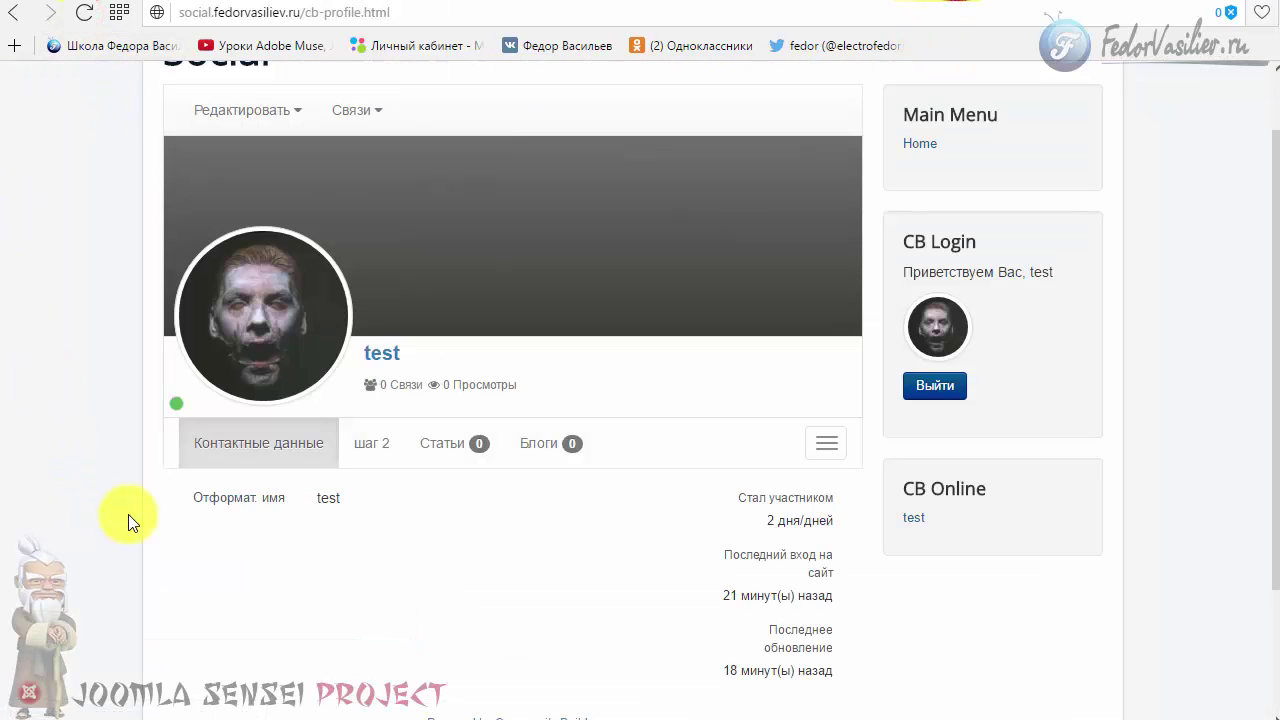
{"action": "left_click_drag", "start_coordinate": [183, 503], "coordinate": [356, 496]}
{"action": "left_click", "coordinate": [395, 510]}
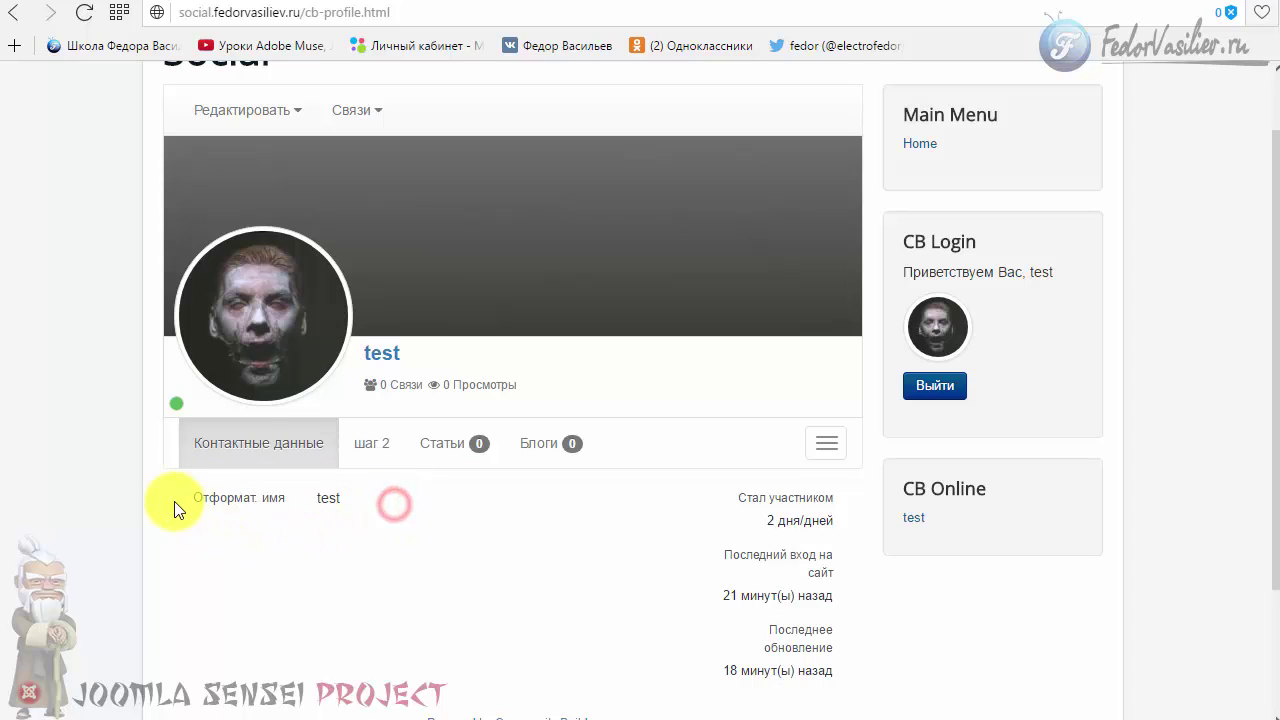
- Examine the formatted name field and the membership and login details under Контактные данные on the test user's profile
{"action": "double_click", "coordinate": [253, 503]}
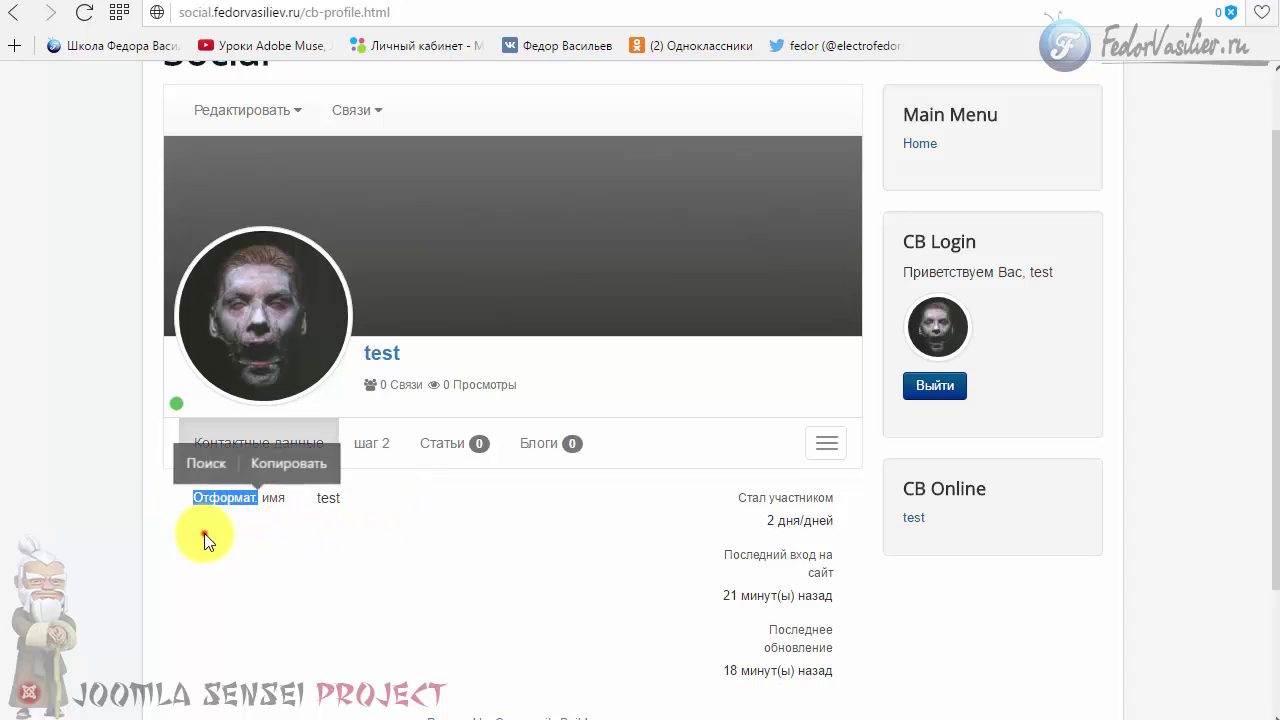
{"action": "left_click", "coordinate": [204, 533]}
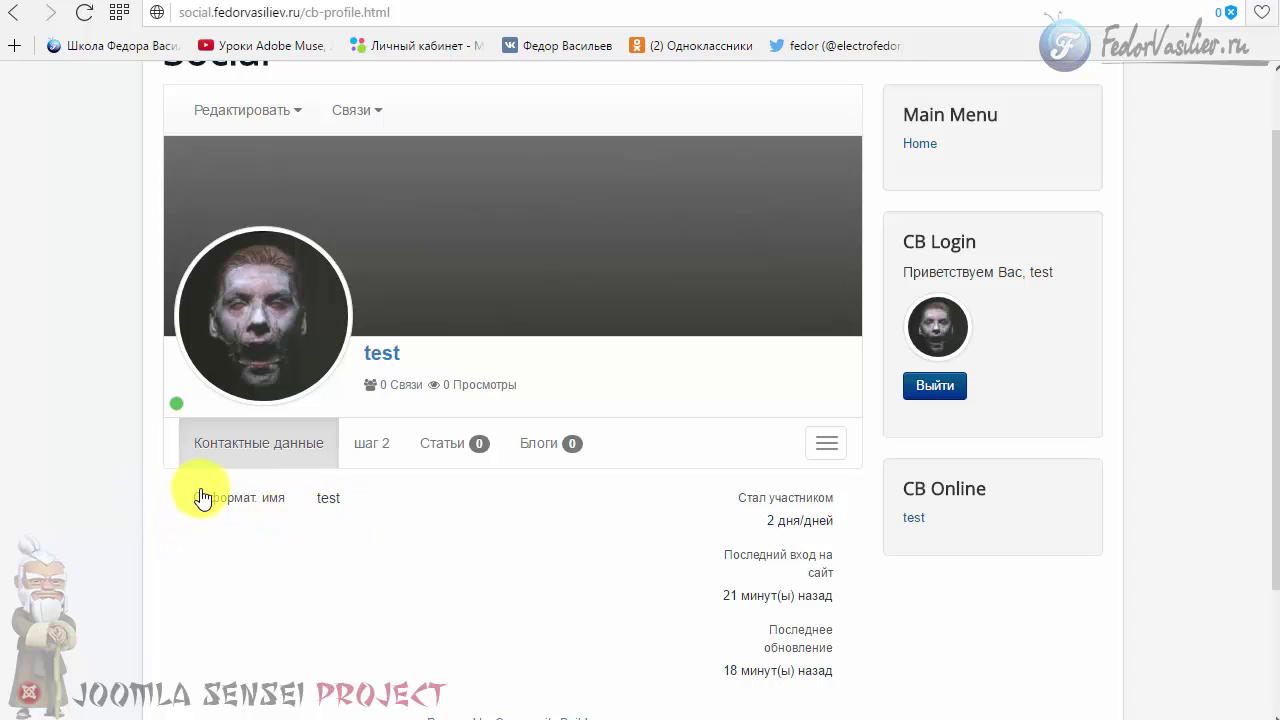
{"action": "left_click_drag", "start_coordinate": [190, 495], "coordinate": [263, 506]}
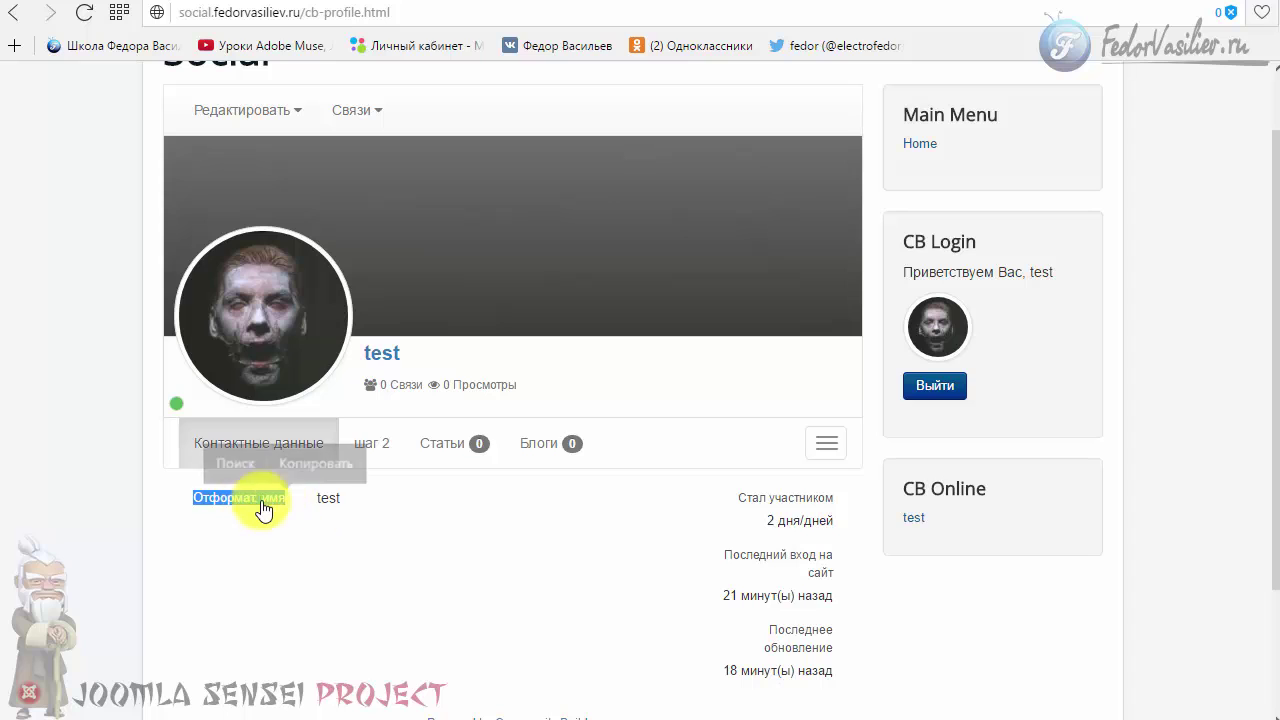
{"action": "left_click", "coordinate": [356, 505]}
{"action": "left_click_drag", "start_coordinate": [356, 500], "coordinate": [177, 509]}
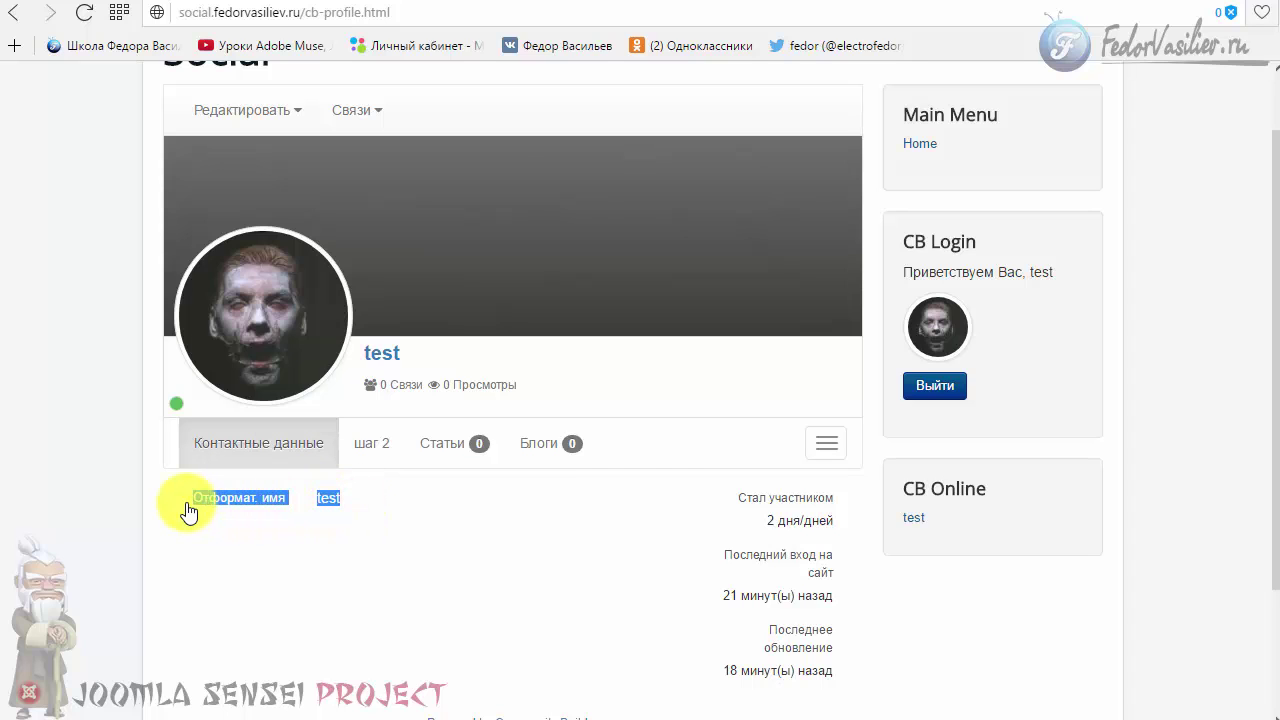
{"action": "left_click", "coordinate": [372, 527]}
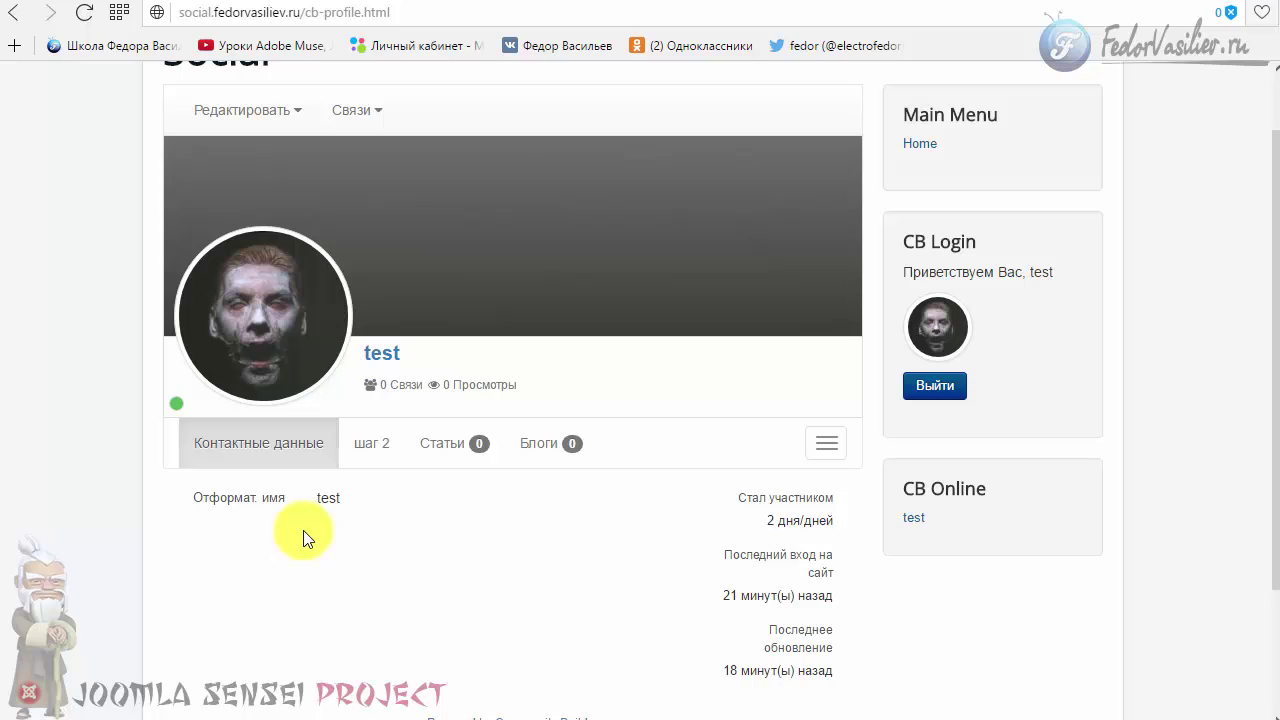
{"action": "left_click", "coordinate": [249, 432]}
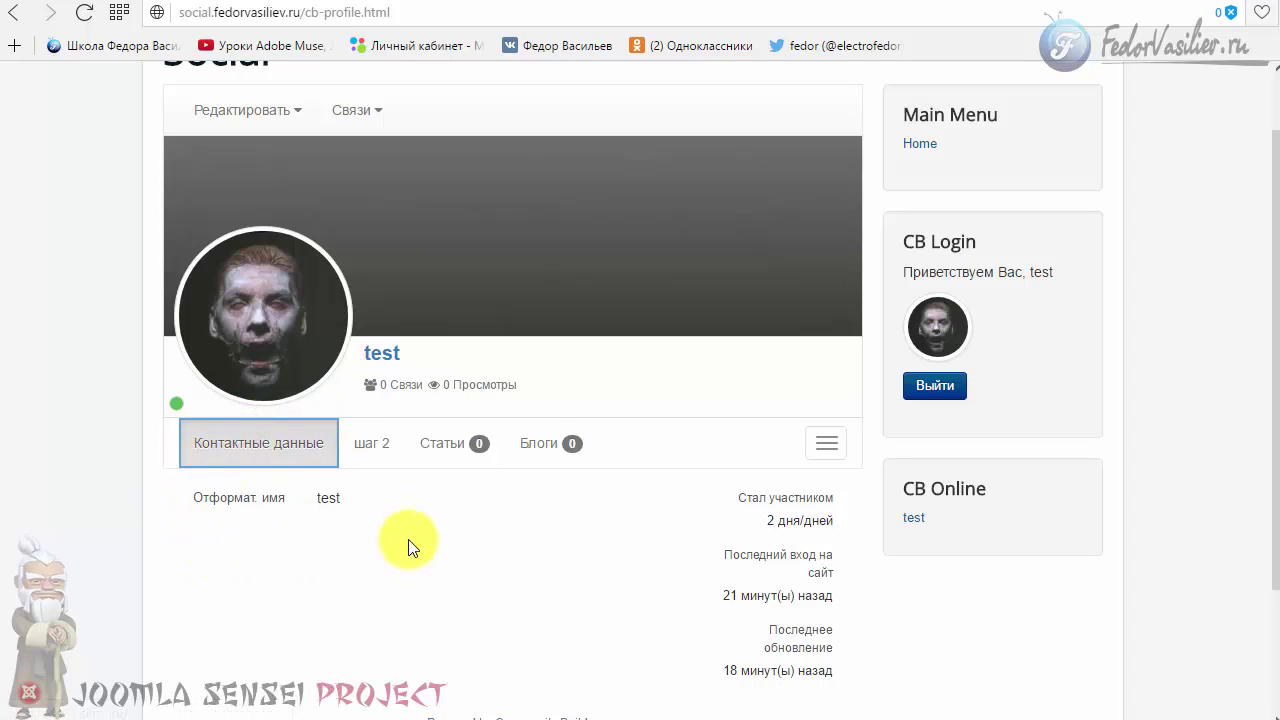
{"action": "mouse_move", "coordinate": [361, 497]}
{"action": "left_mouse_down"}
{"action": "mouse_move", "coordinate": [298, 513]}
{"action": "mouse_move", "coordinate": [200, 500]}
{"action": "left_mouse_up"}
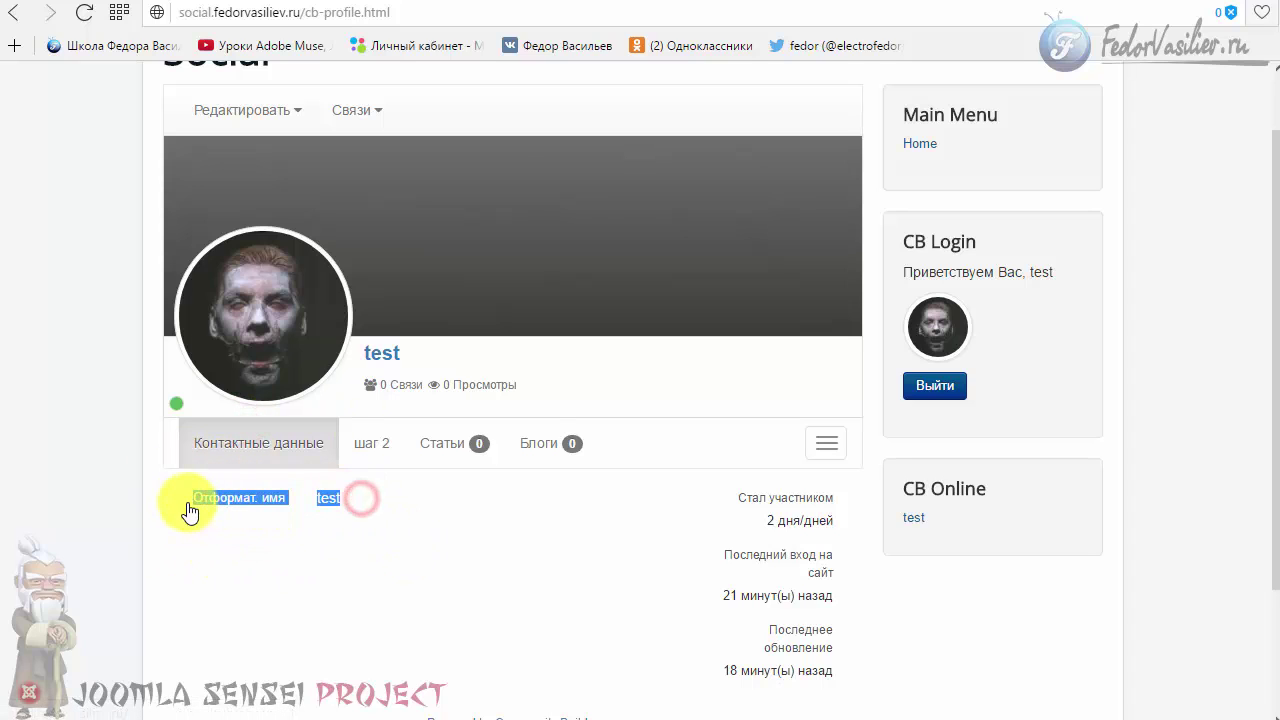
{"action": "left_click", "coordinate": [356, 509]}
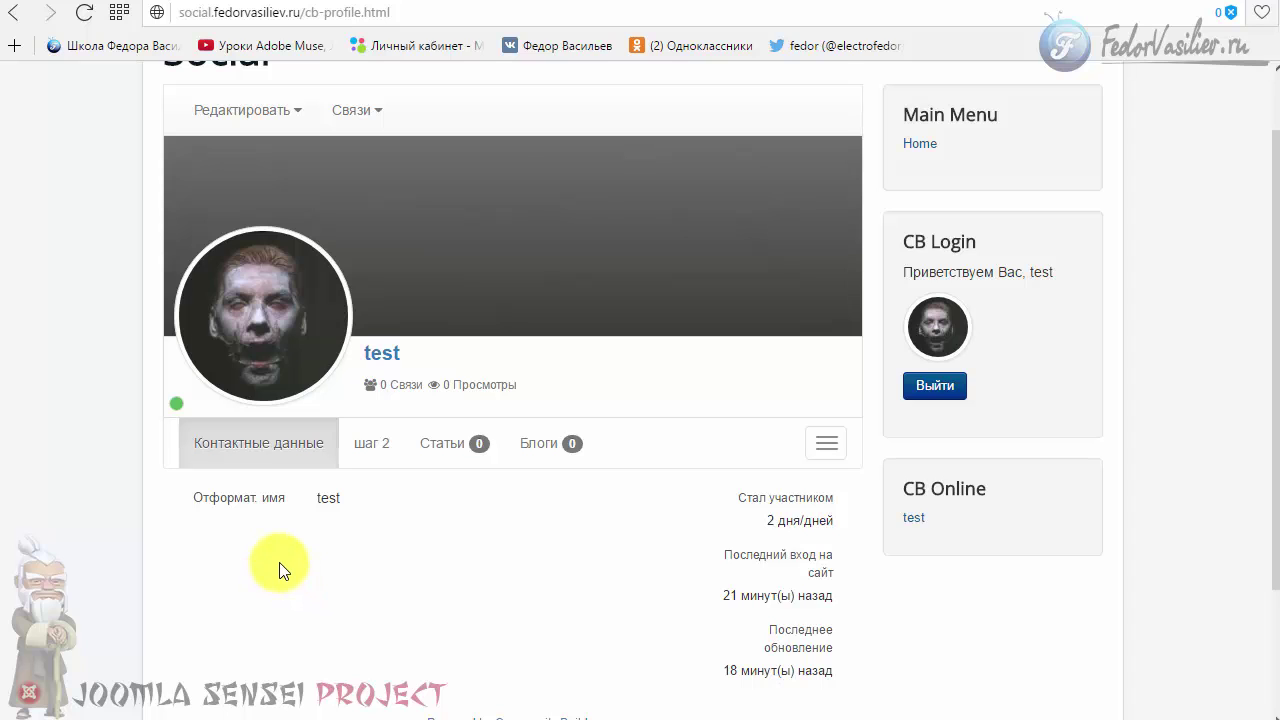
{"action": "left_click_drag", "start_coordinate": [722, 495], "coordinate": [848, 676]}
{"action": "left_click", "coordinate": [586, 630]}
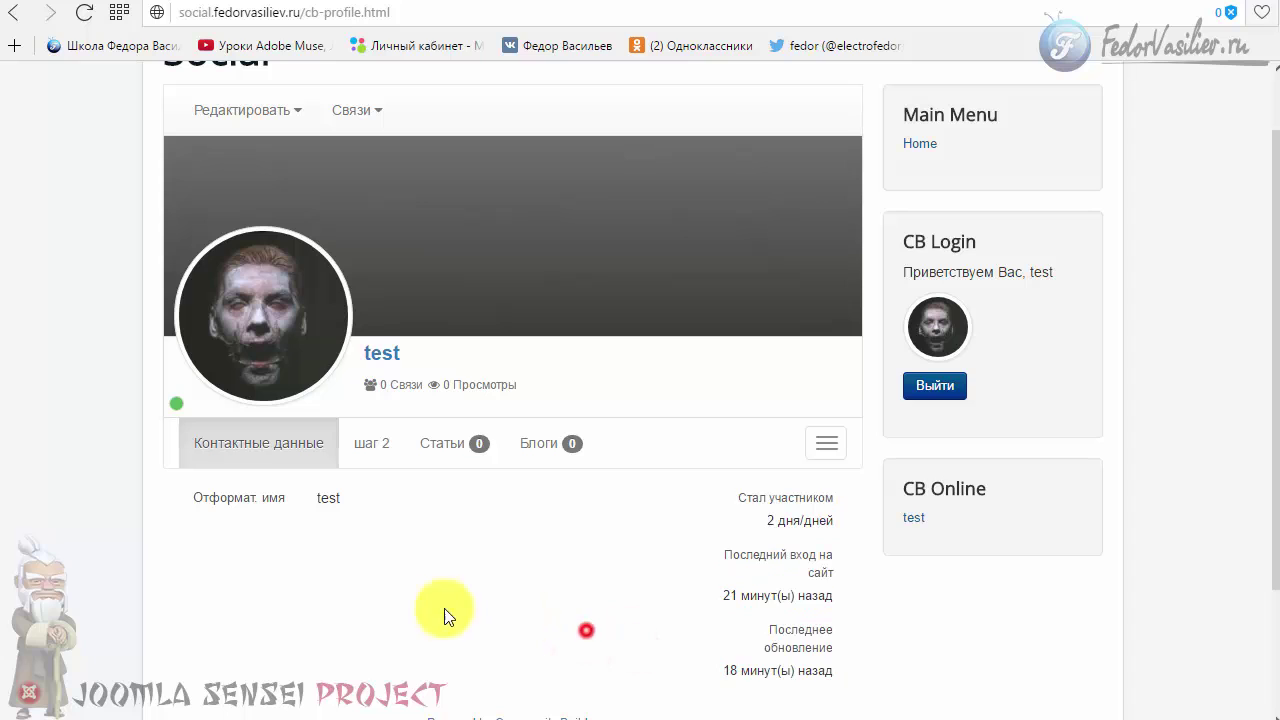
- Expand the profile's overflow tab list to view the extra tabs, and close it again
{"action": "left_click", "coordinate": [825, 447]}
{"action": "left_click", "coordinate": [827, 453]}
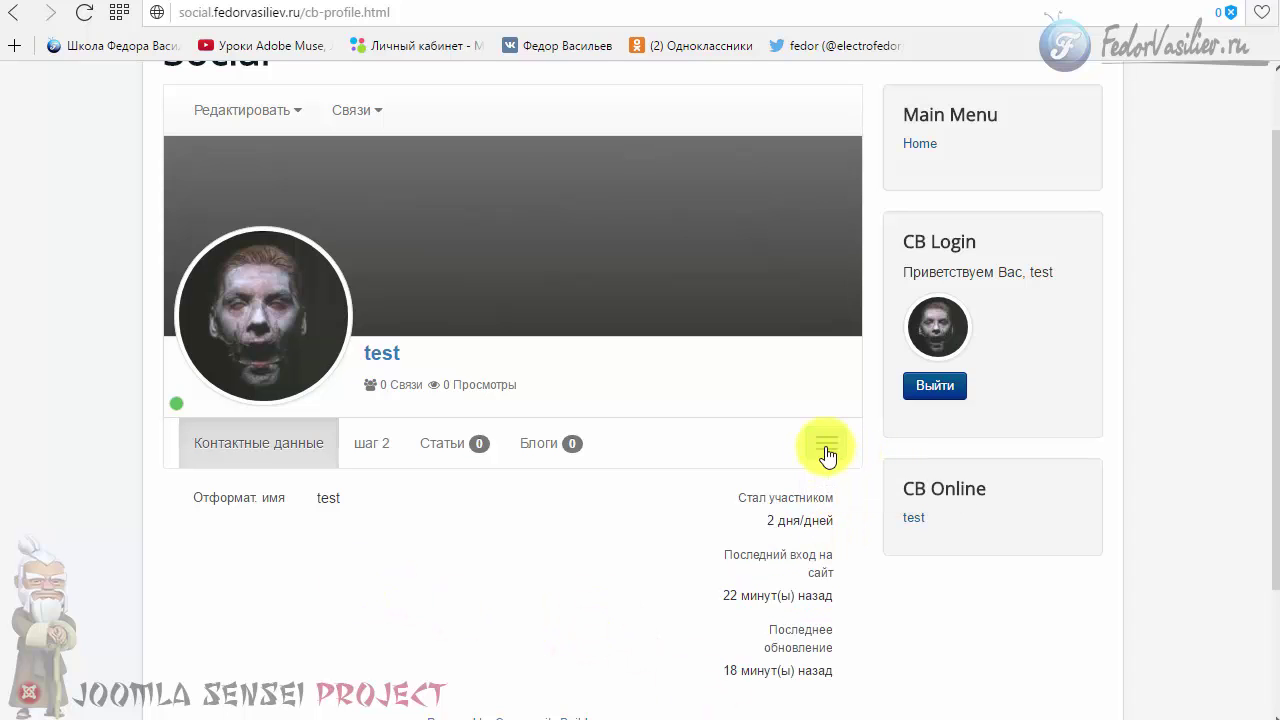
{"action": "left_click", "coordinate": [827, 453]}
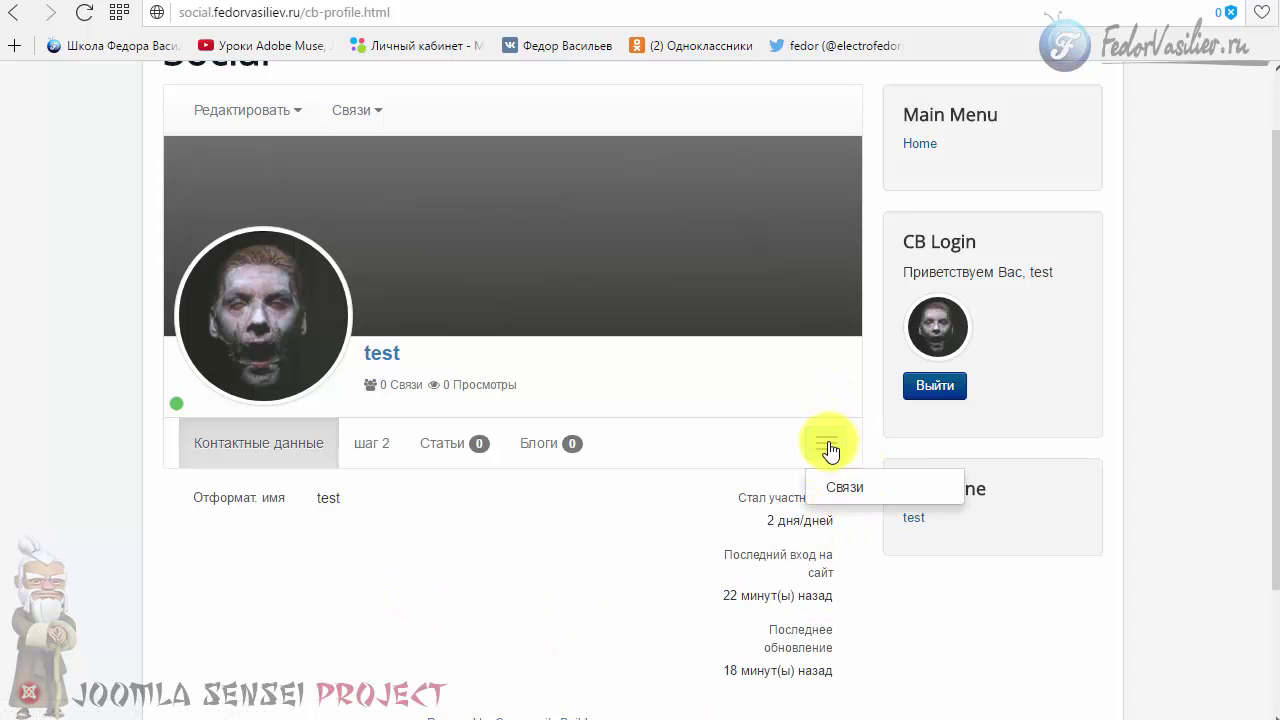
{"action": "left_click", "coordinate": [729, 382]}
- Return to the administration site, close the ru-RU plugin and try to unpublish the CB Connections plugin
{"action": "left_click", "coordinate": [908, 2]}
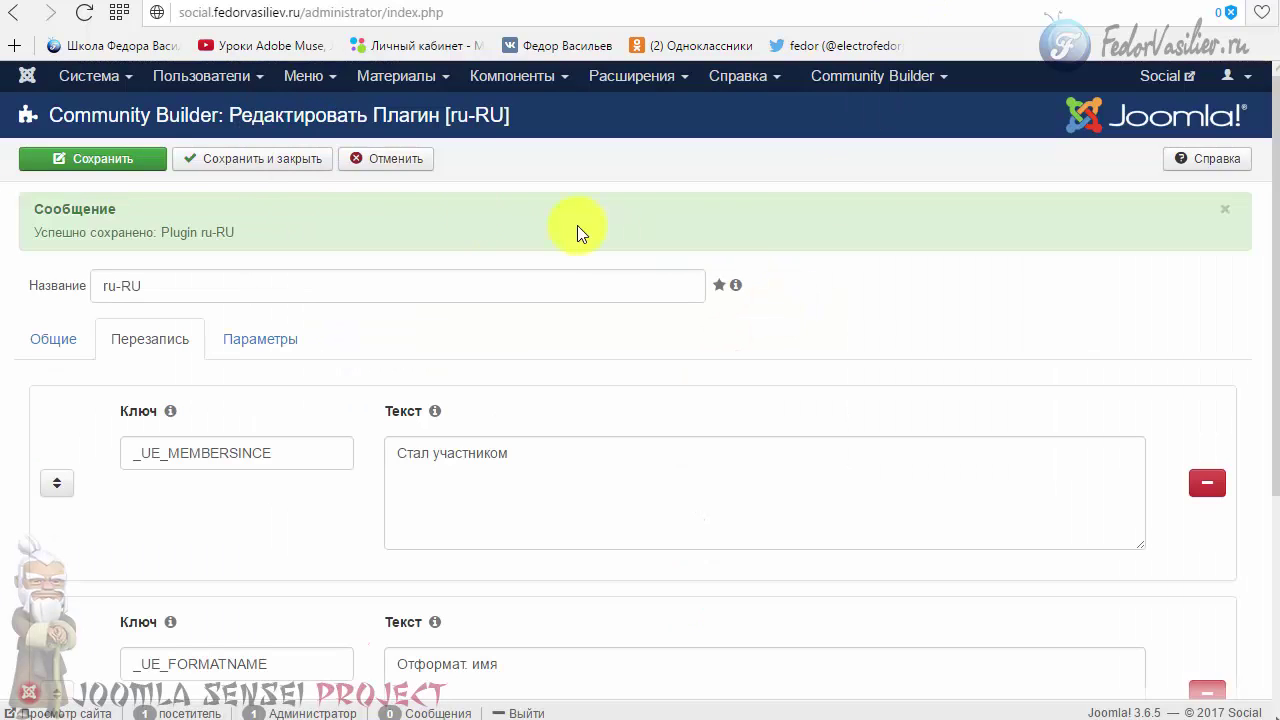
{"action": "left_click", "coordinate": [379, 168]}
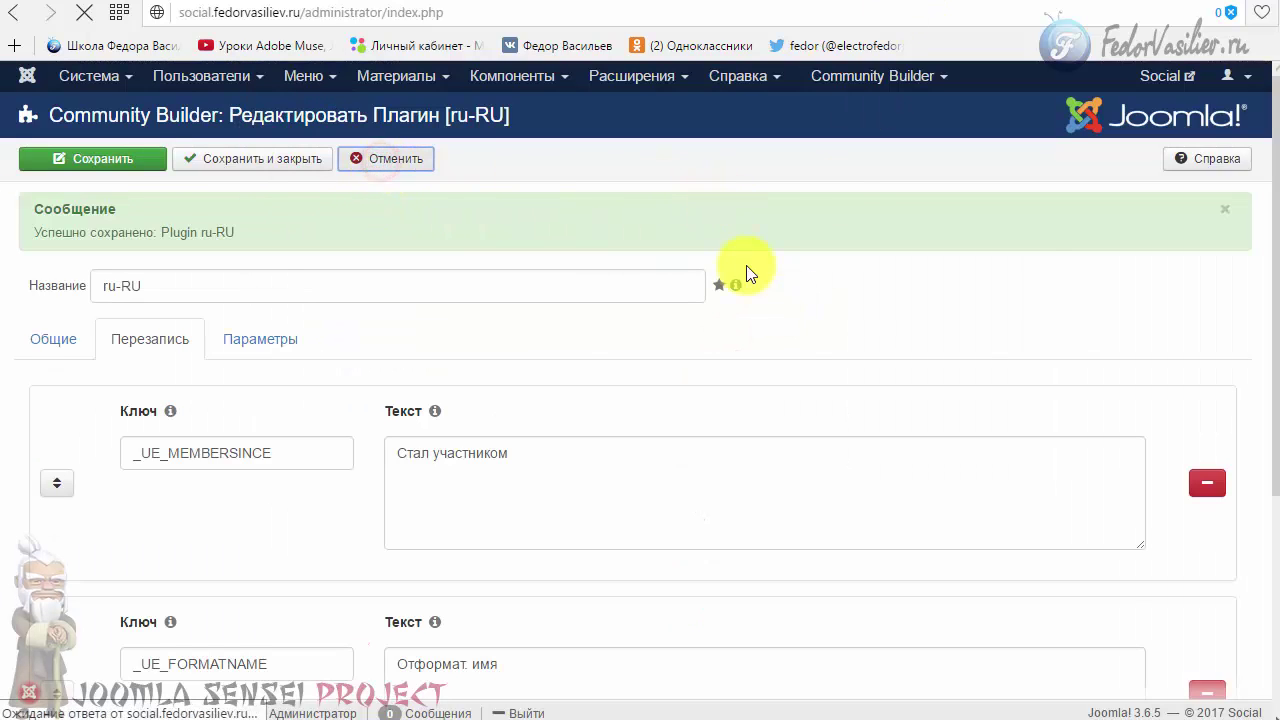
{"action": "scroll", "coordinate": [766, 296], "scroll_direction": "down", "scroll_amount": 2}
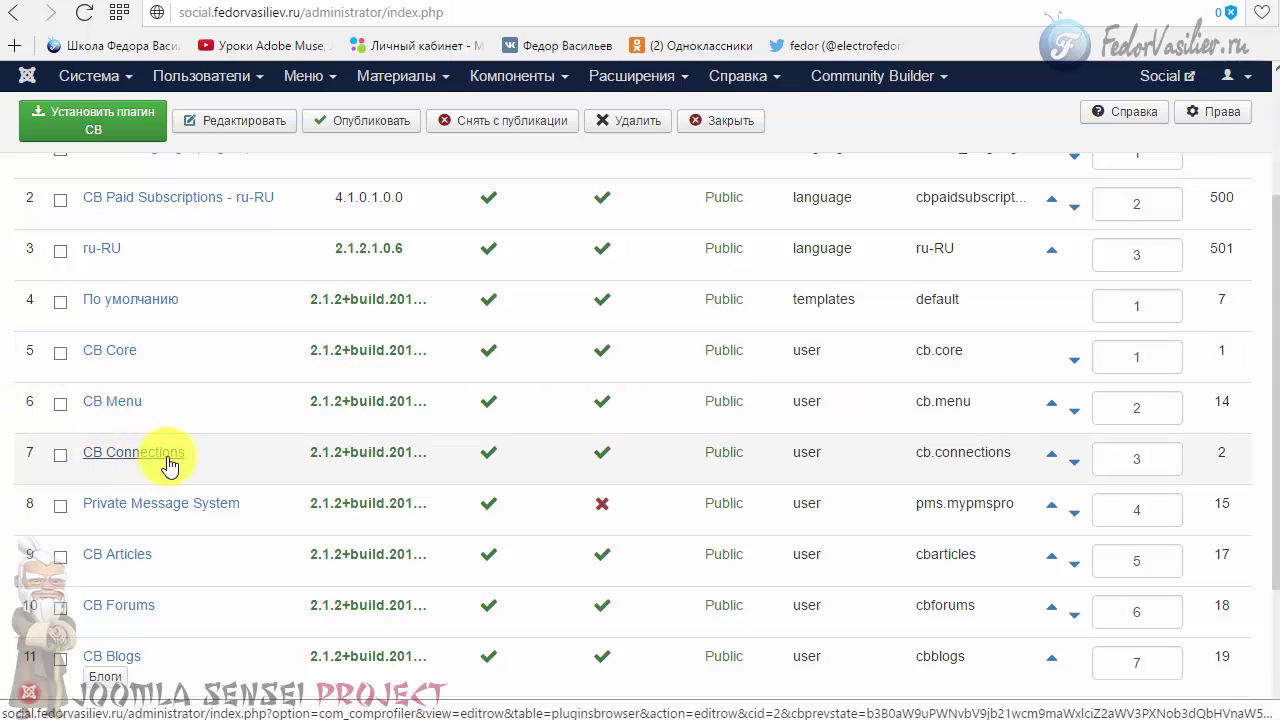
{"action": "left_click", "coordinate": [602, 452]}
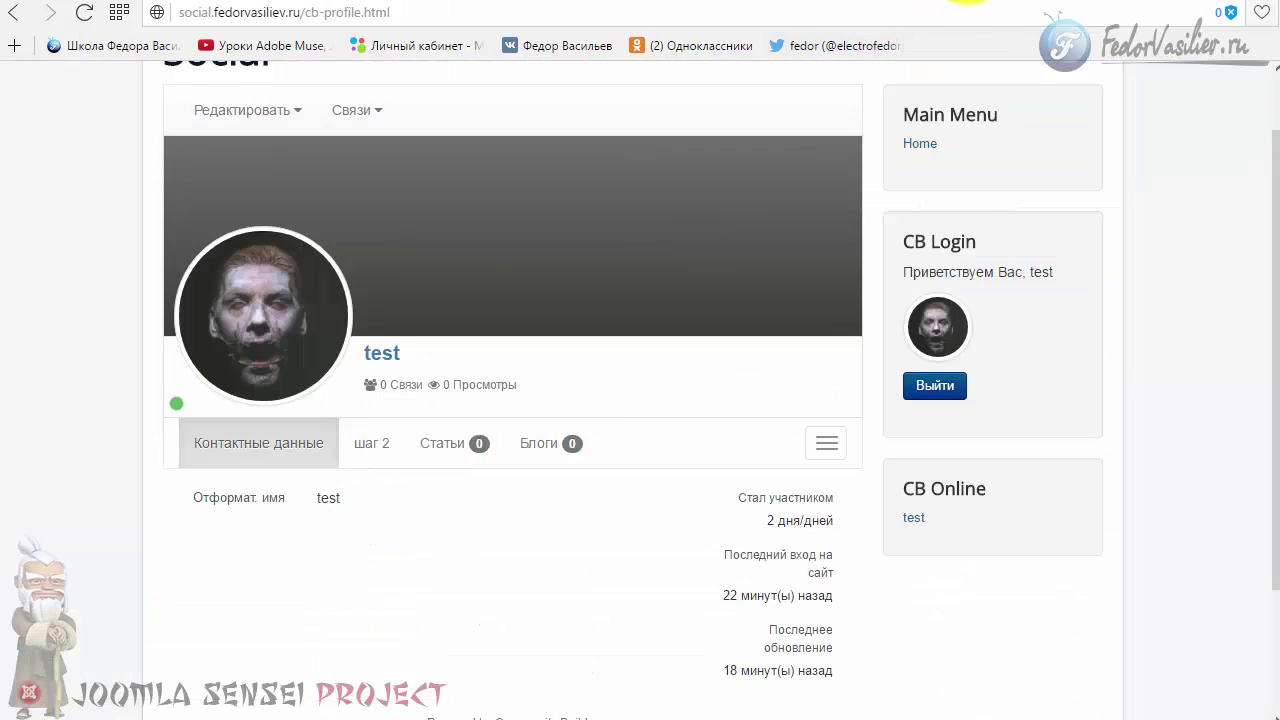
- Reload the test user's profile page and check its header, connections and tabs
{"action": "left_click", "coordinate": [84, 12]}
{"action": "scroll", "coordinate": [729, 584], "scroll_direction": "up", "scroll_amount": 1}
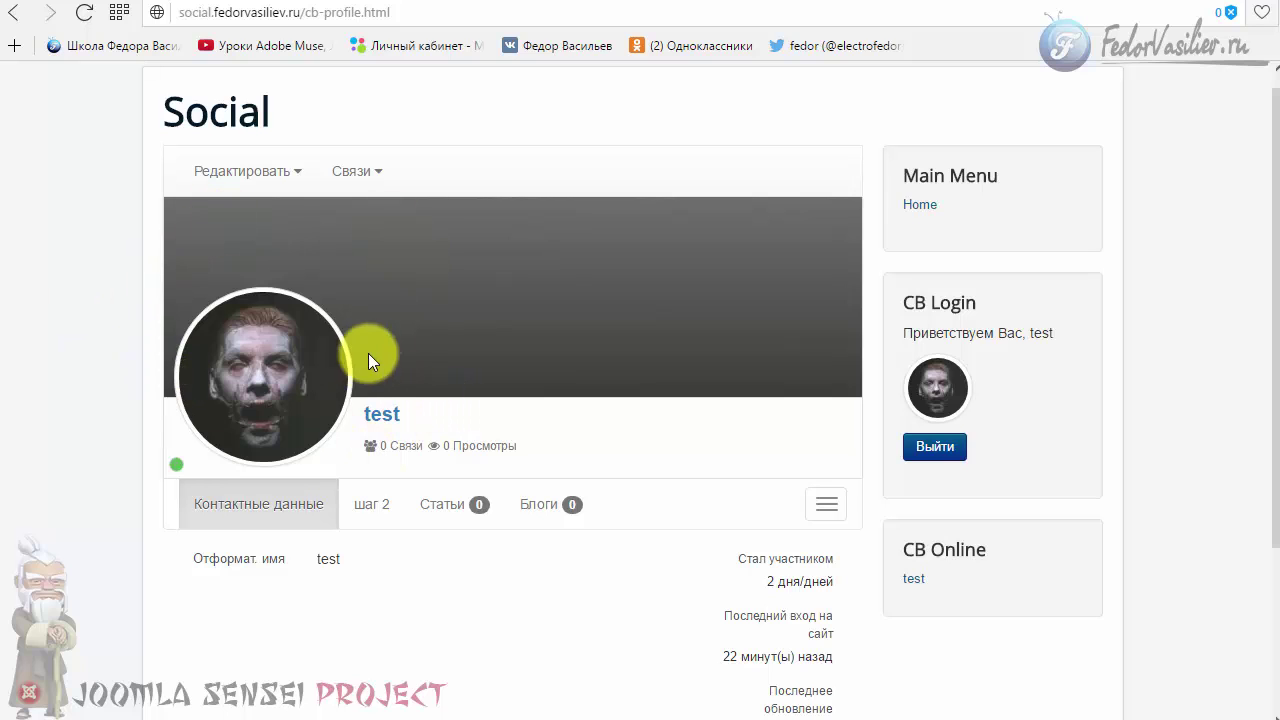
{"action": "left_click", "coordinate": [669, 406]}
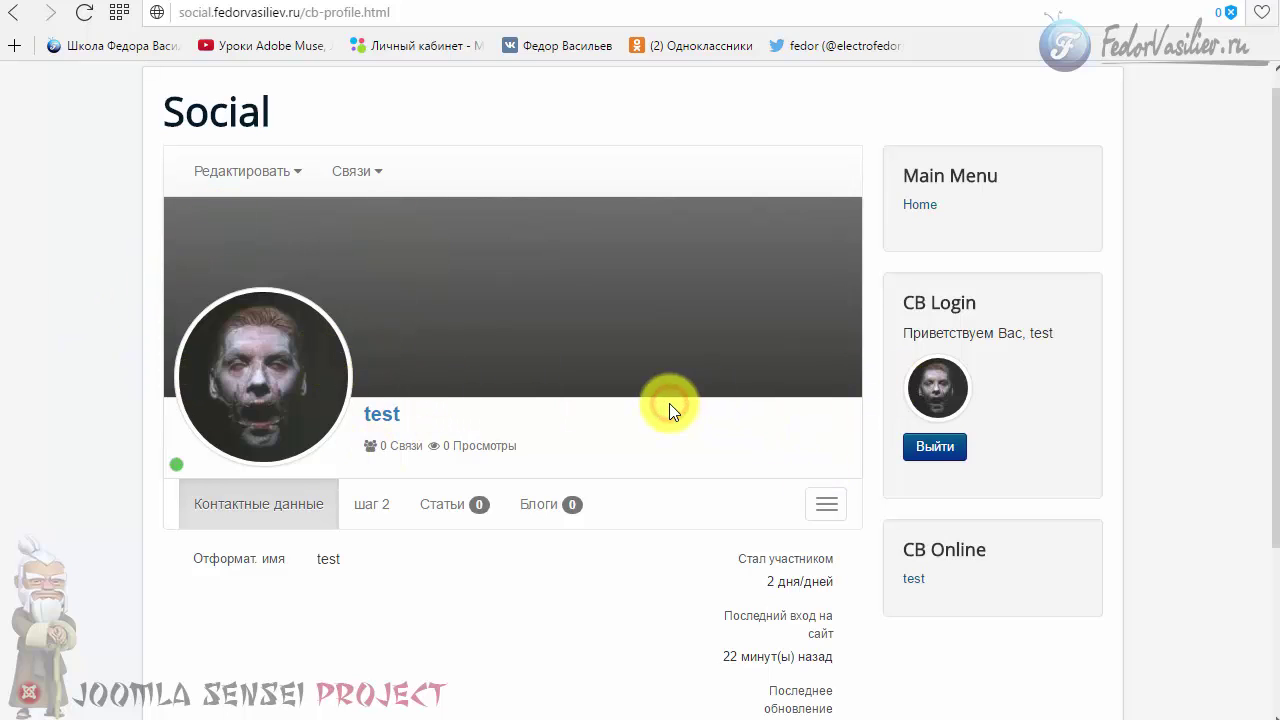
{"action": "left_click_drag", "start_coordinate": [1277, 480], "coordinate": [1260, 523]}
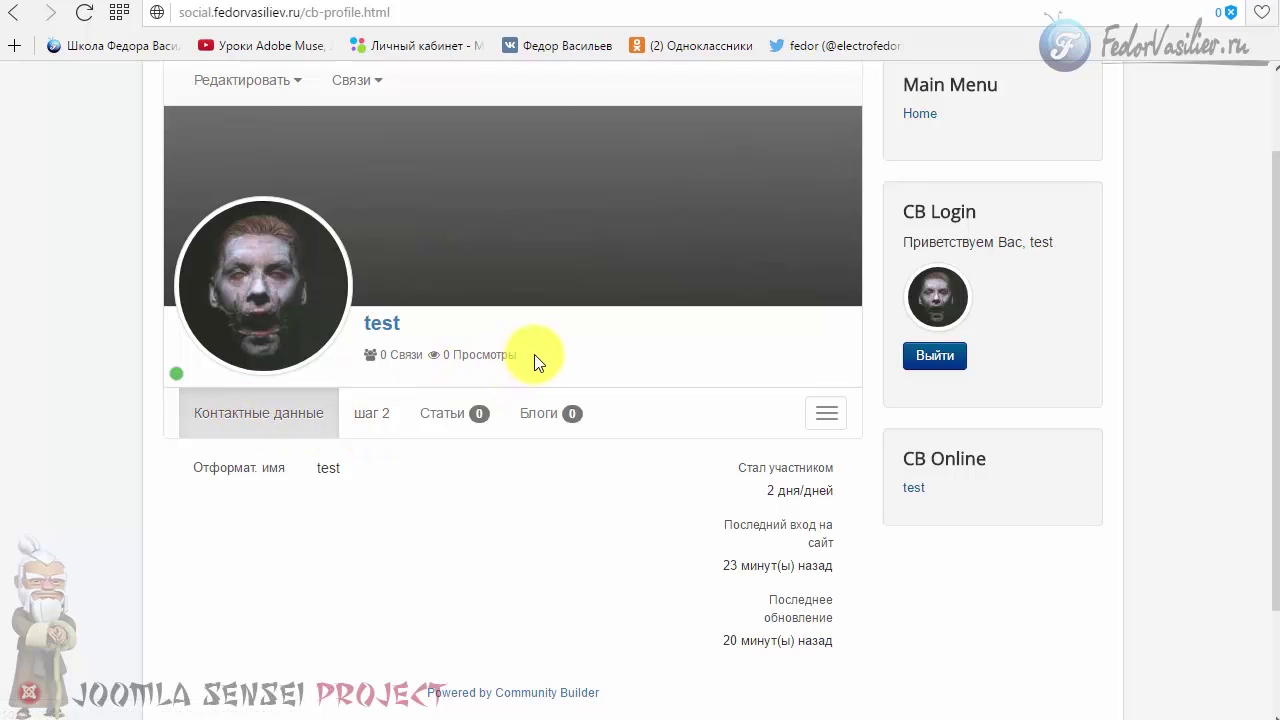
{"action": "left_click", "coordinate": [680, 343]}
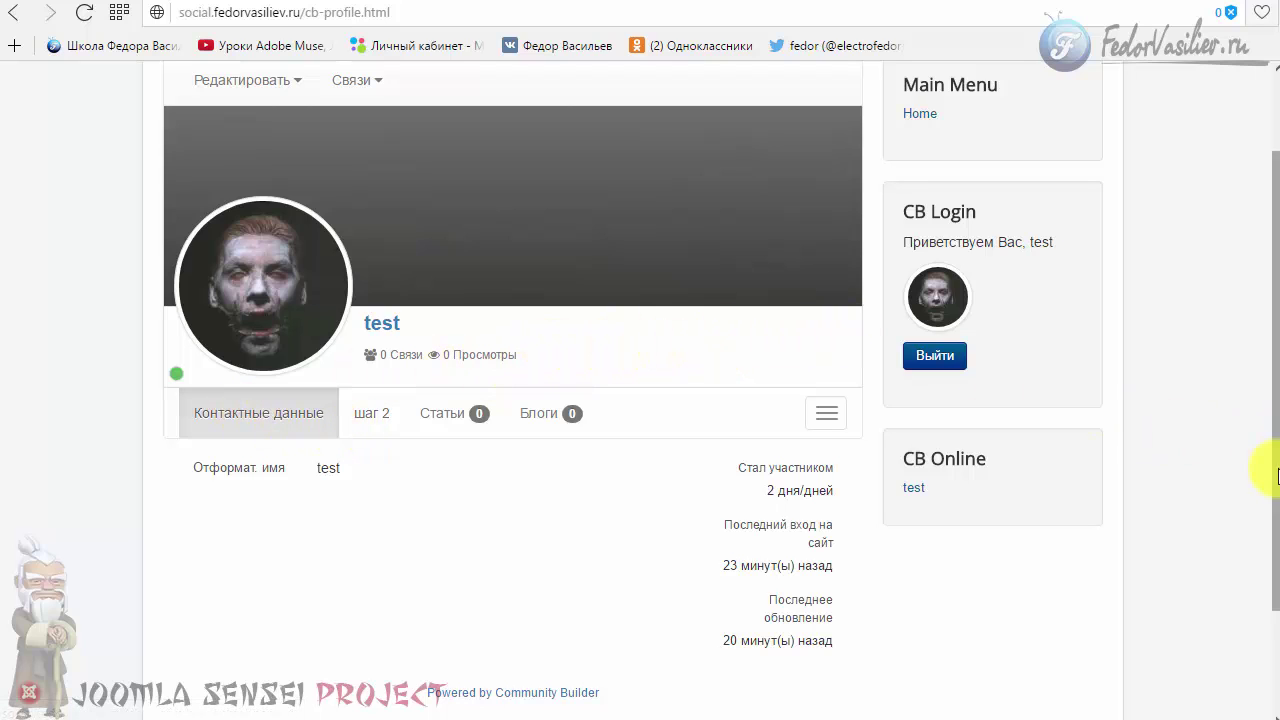
{"action": "left_click_drag", "start_coordinate": [1272, 468], "coordinate": [1255, 388]}
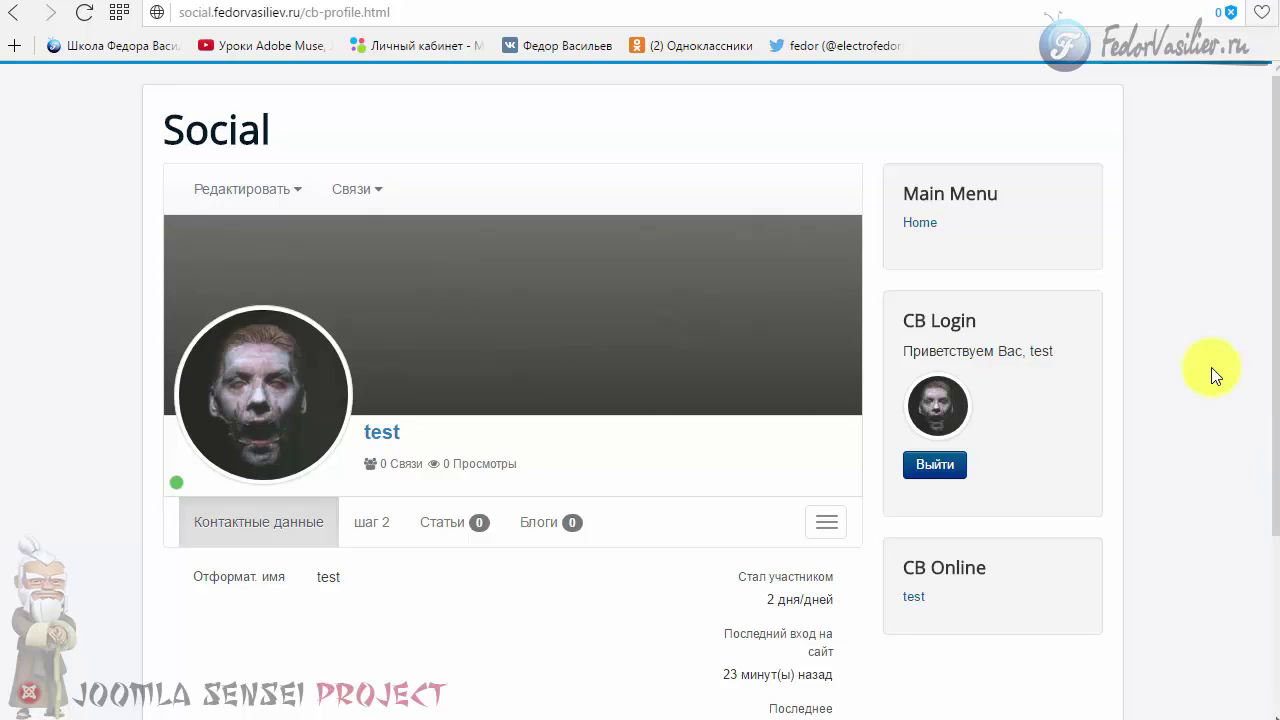
{"action": "left_click", "coordinate": [649, 372]}
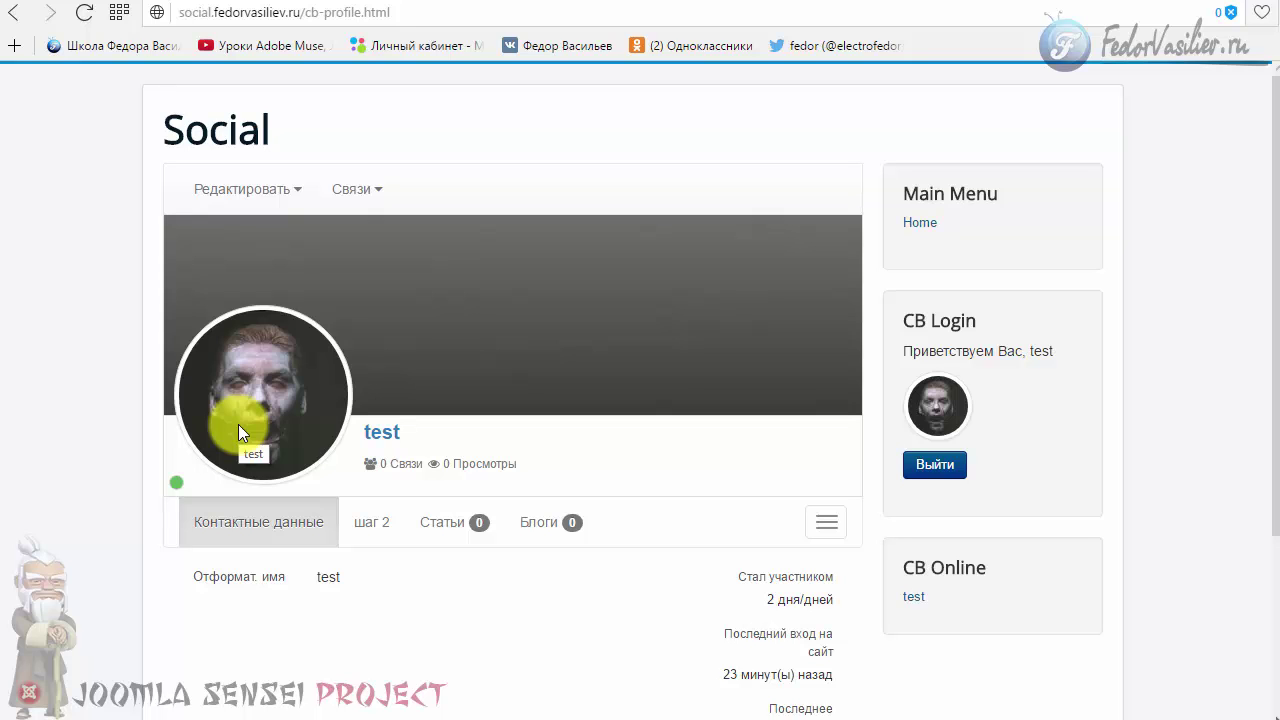
- Close the plugin manager in the administration site and open the Профили settings of the Community Builder configuration
{"action": "left_click", "coordinate": [900, 2]}
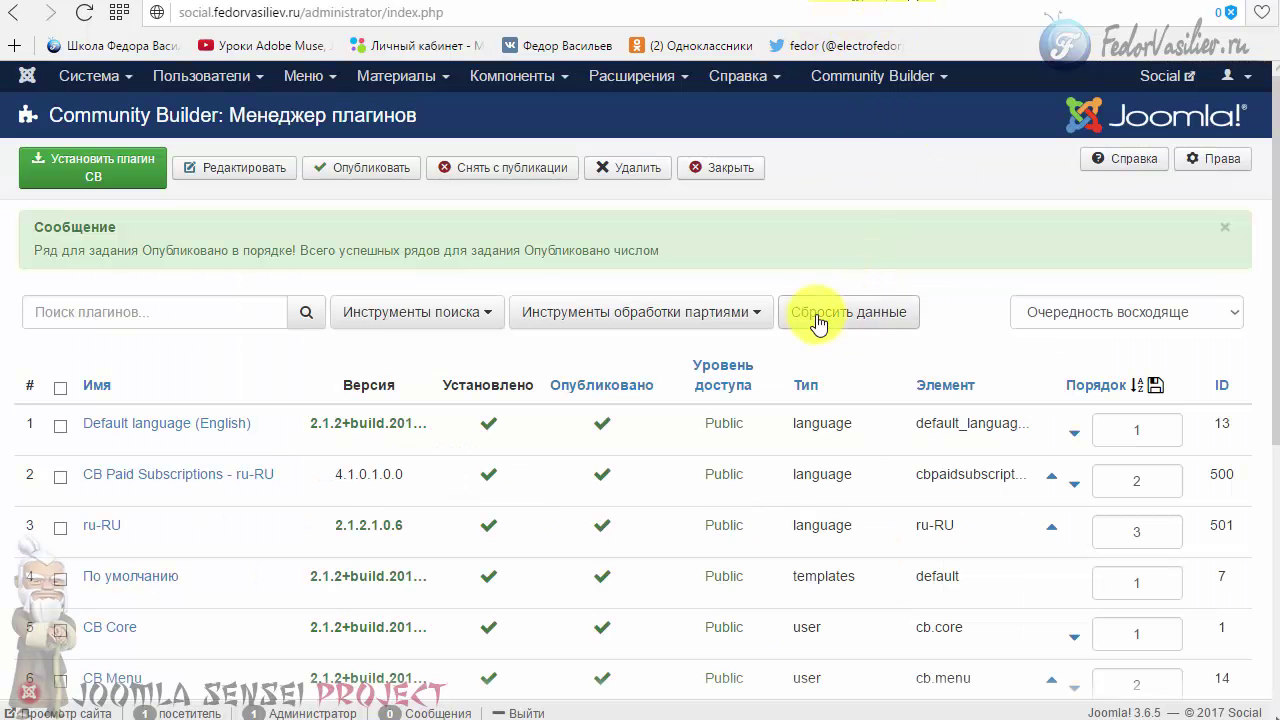
{"action": "left_click", "coordinate": [710, 167]}
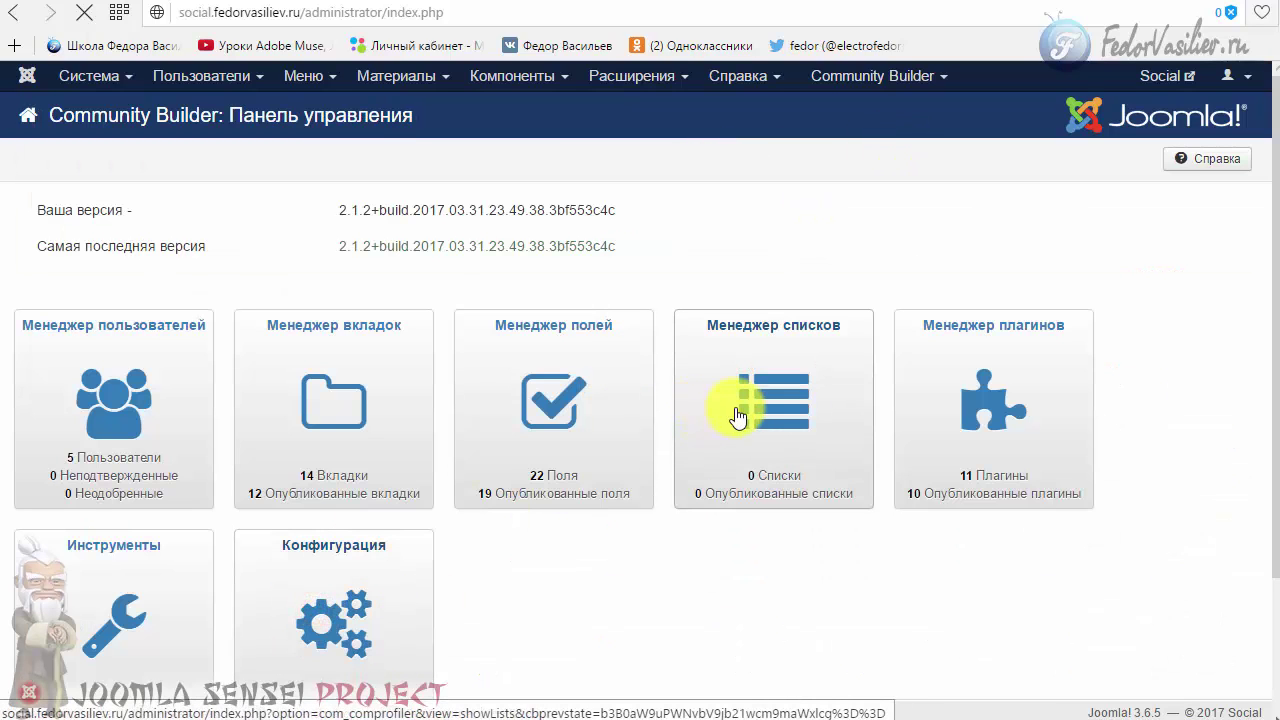
{"action": "left_click", "coordinate": [250, 325]}
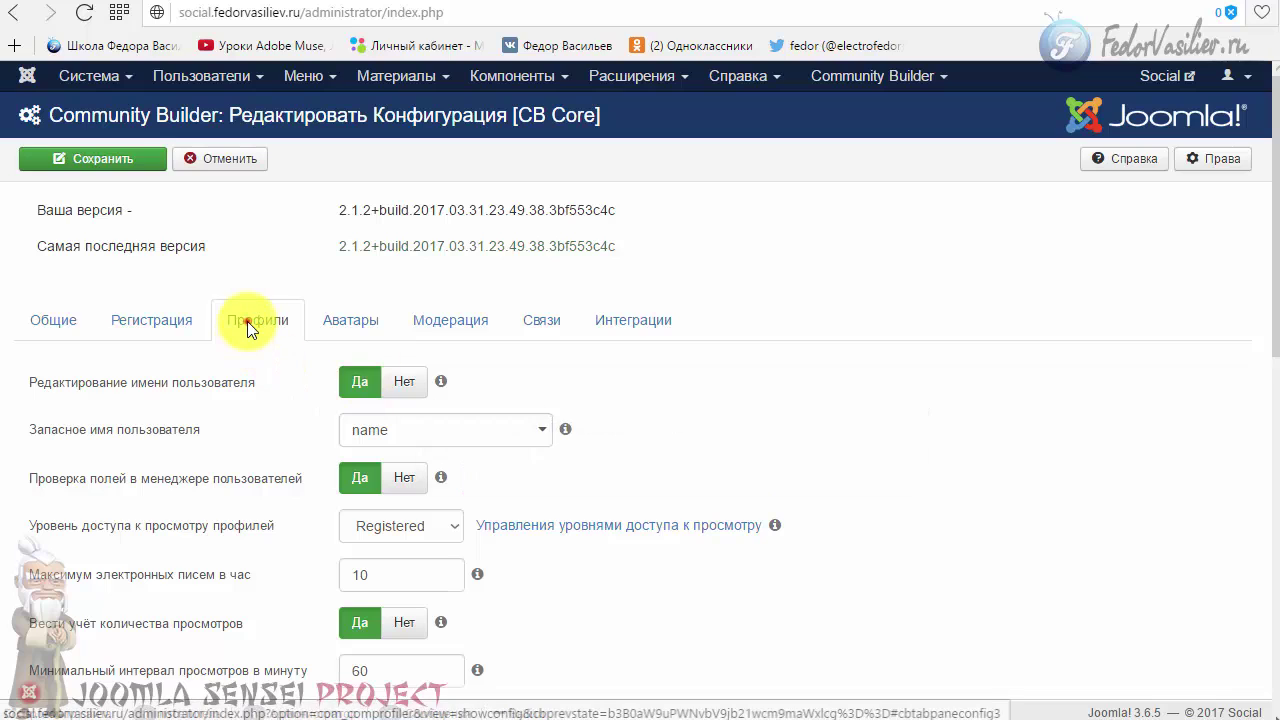
- Review the profile settings for hourly e-mail limit, view counting and profile viewing access level, including their descriptions
{"action": "scroll", "coordinate": [250, 325], "scroll_direction": "down", "scroll_amount": 3}
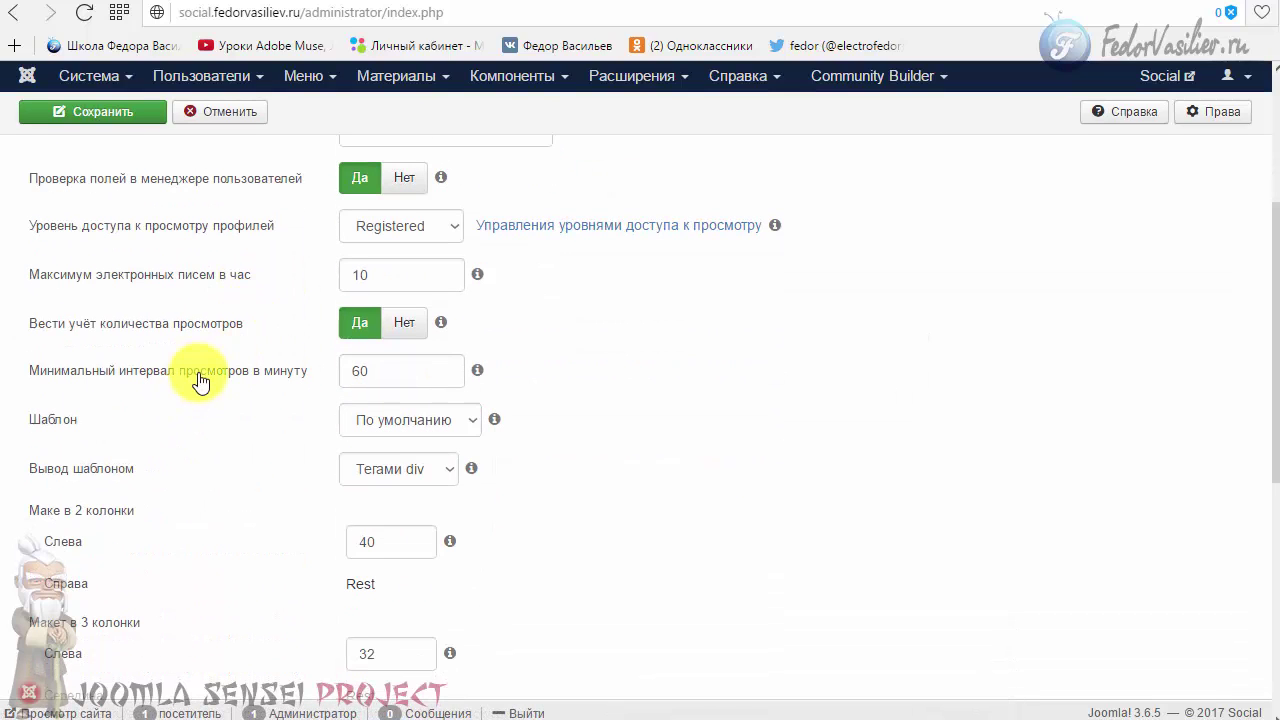
{"action": "mouse_move", "coordinate": [409, 380]}
{"action": "mouse_move", "coordinate": [425, 275]}
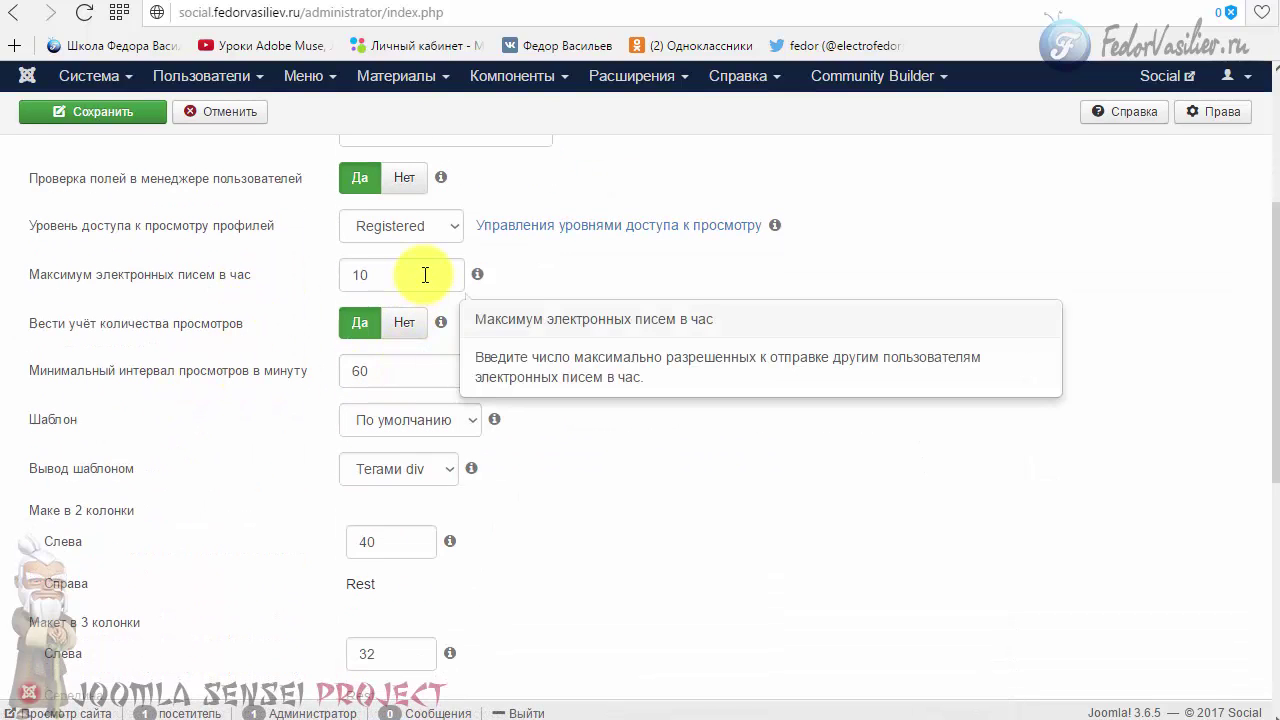
{"action": "mouse_move", "coordinate": [428, 330]}
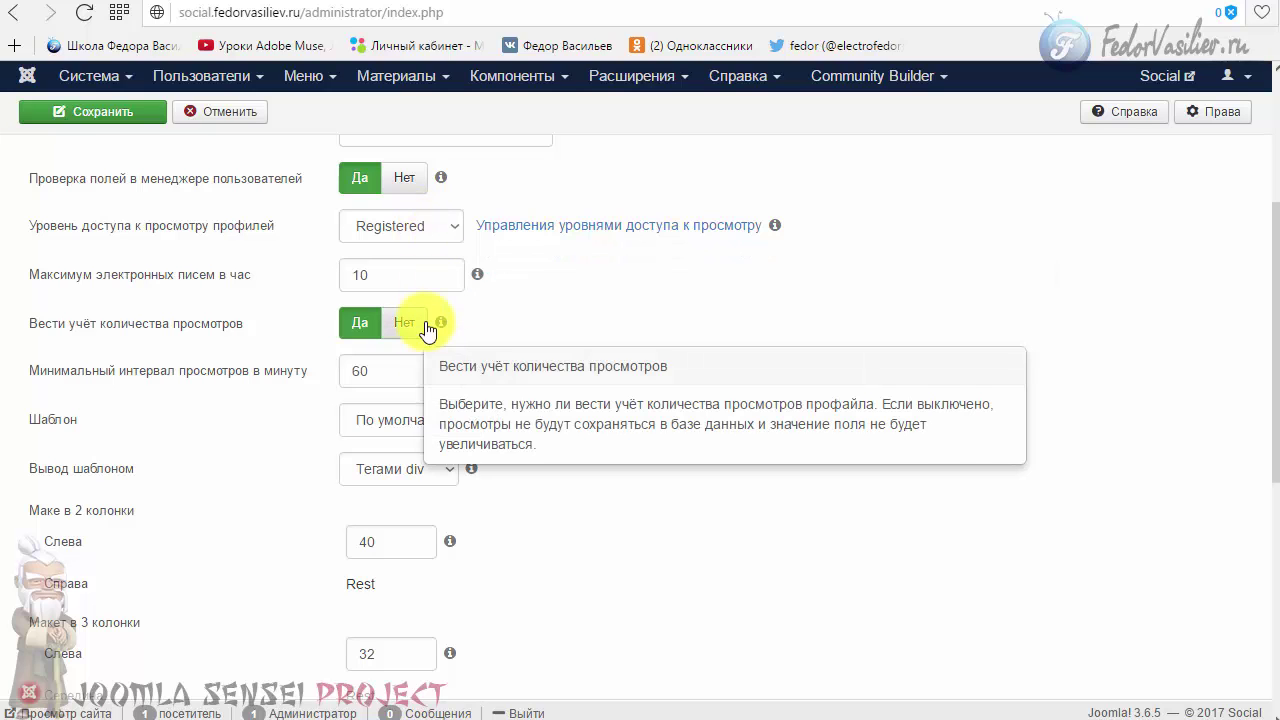
{"action": "scroll", "coordinate": [827, 515], "scroll_direction": "up", "scroll_amount": 3}
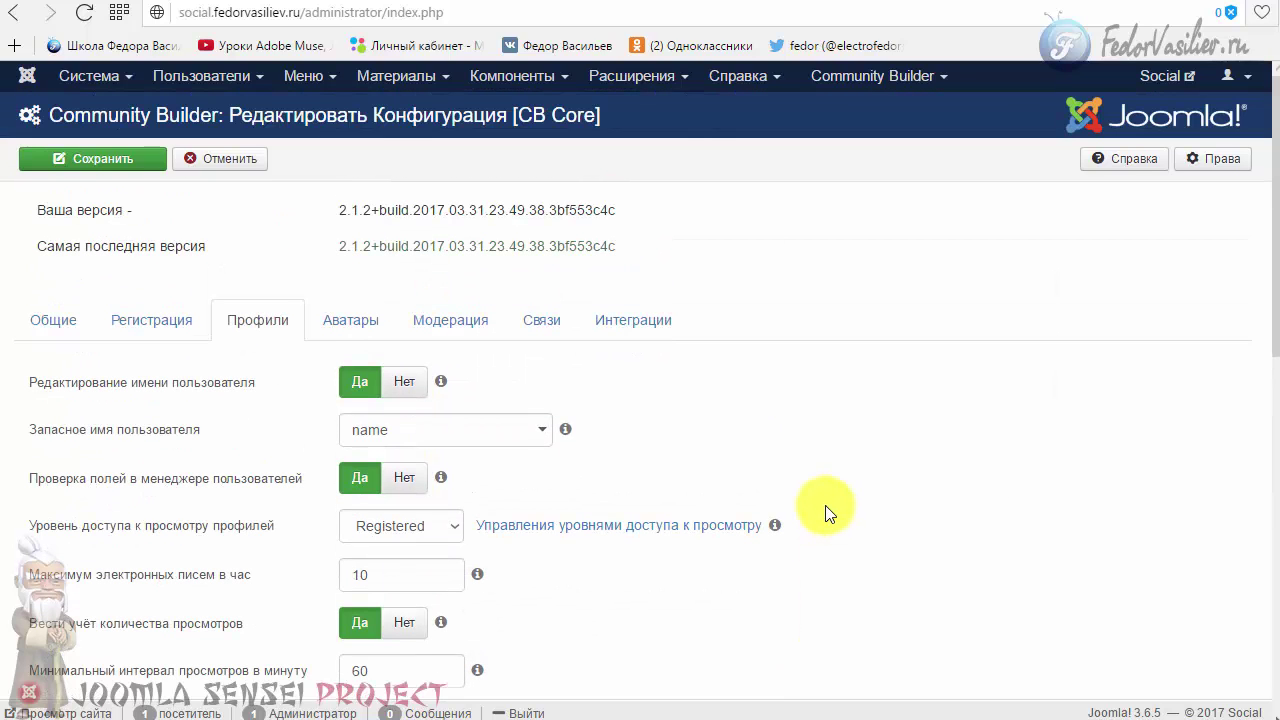
{"action": "scroll", "coordinate": [825, 513], "scroll_direction": "down", "scroll_amount": 1}
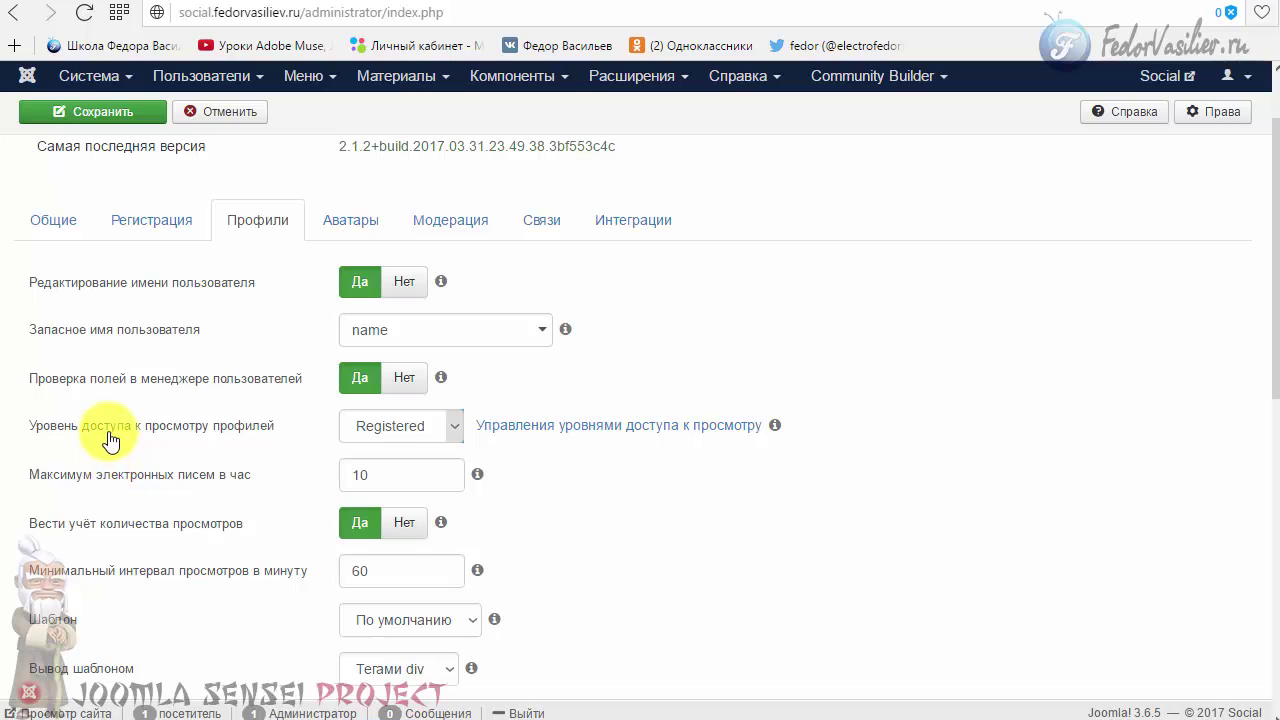
{"action": "mouse_move", "coordinate": [441, 430]}
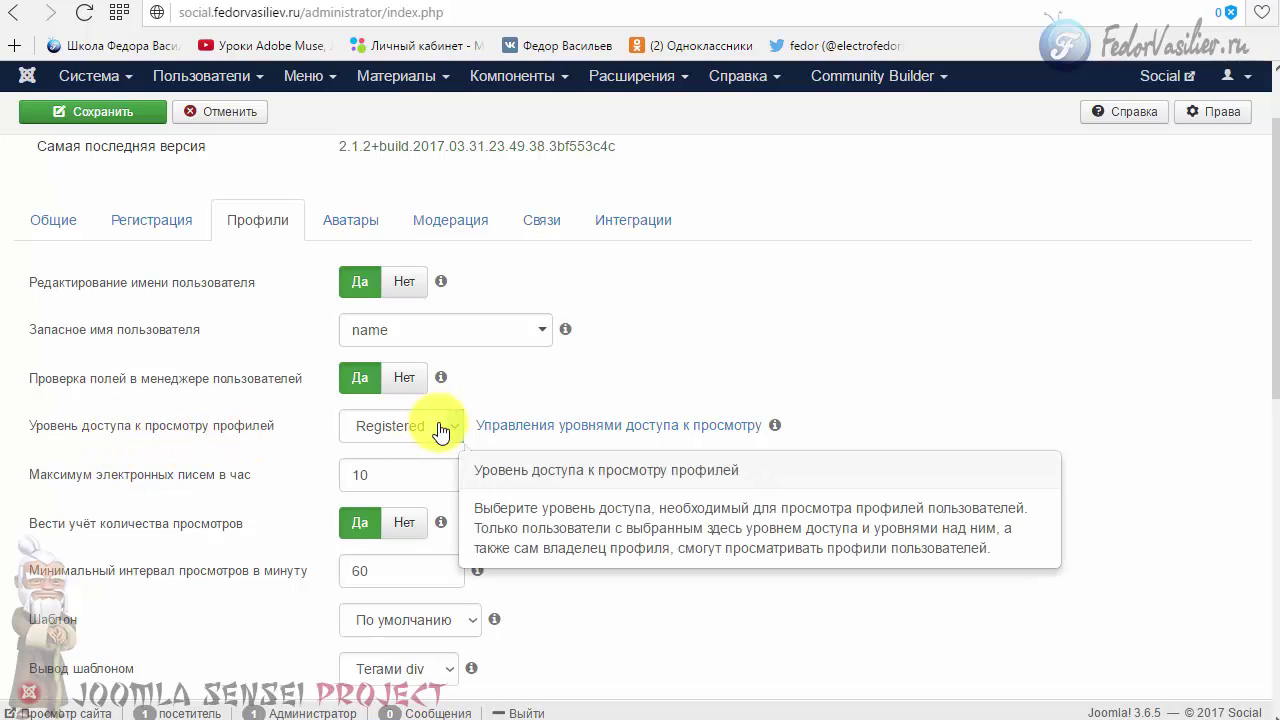
- Look at the public profile page, and inspect the available options for the profile viewing access level in the configuration
{"action": "left_click", "coordinate": [950, 6]}
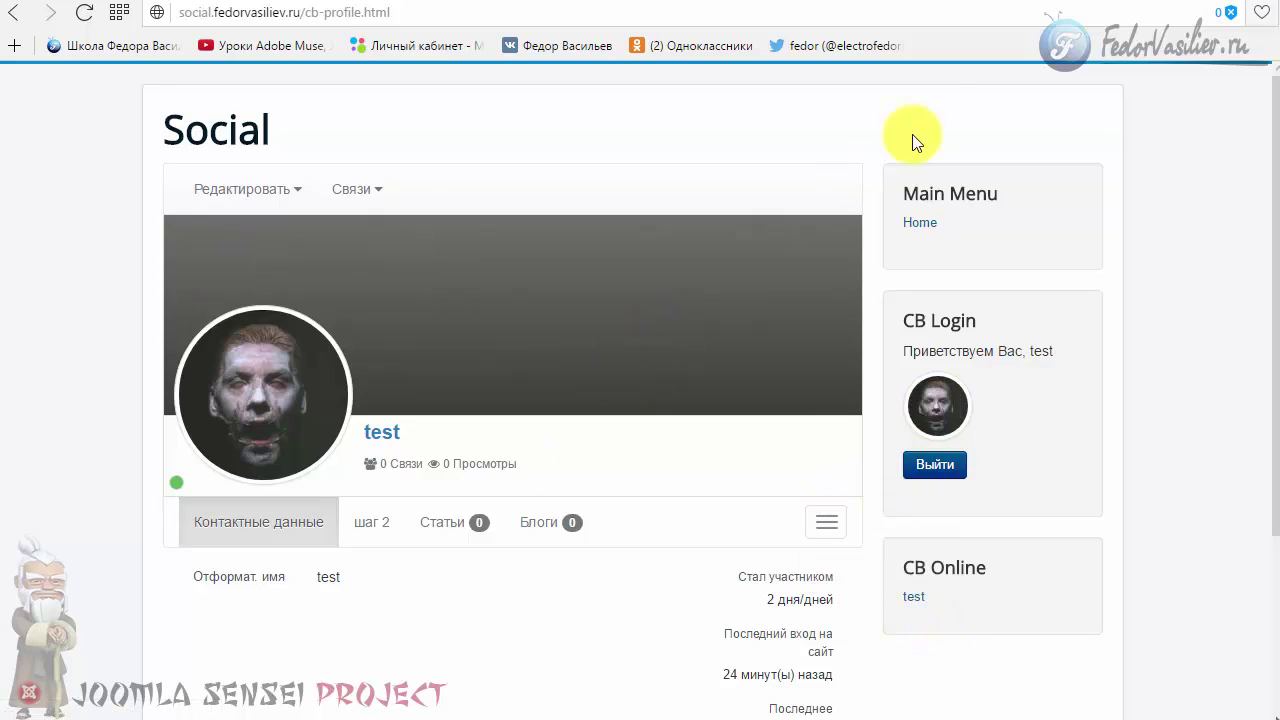
{"action": "left_click", "coordinate": [915, 2]}
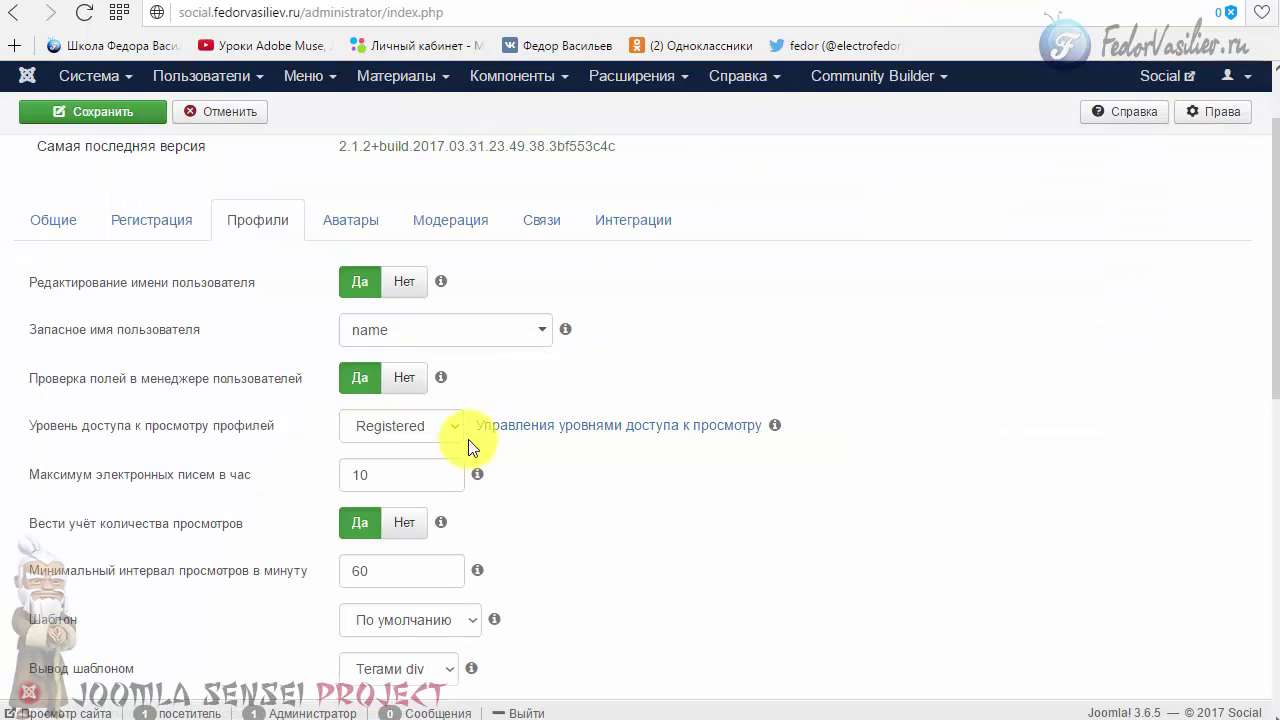
{"action": "mouse_move", "coordinate": [438, 440]}
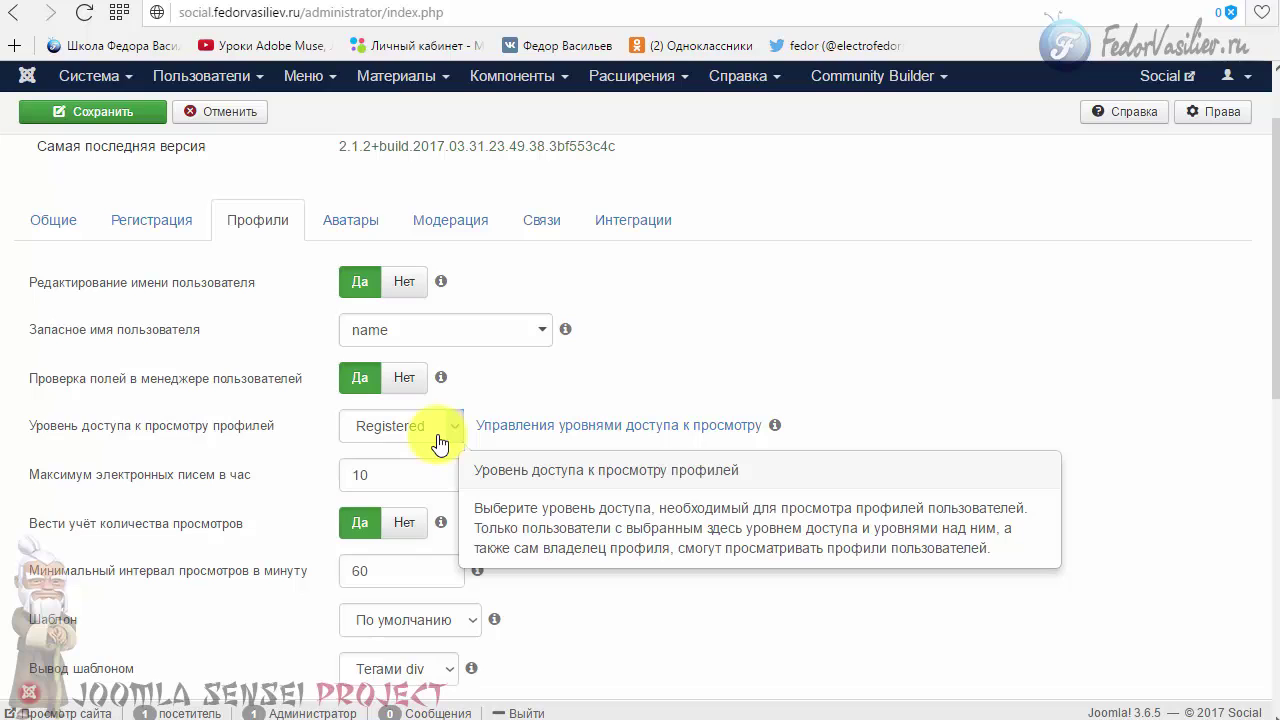
{"action": "left_click", "coordinate": [438, 440]}
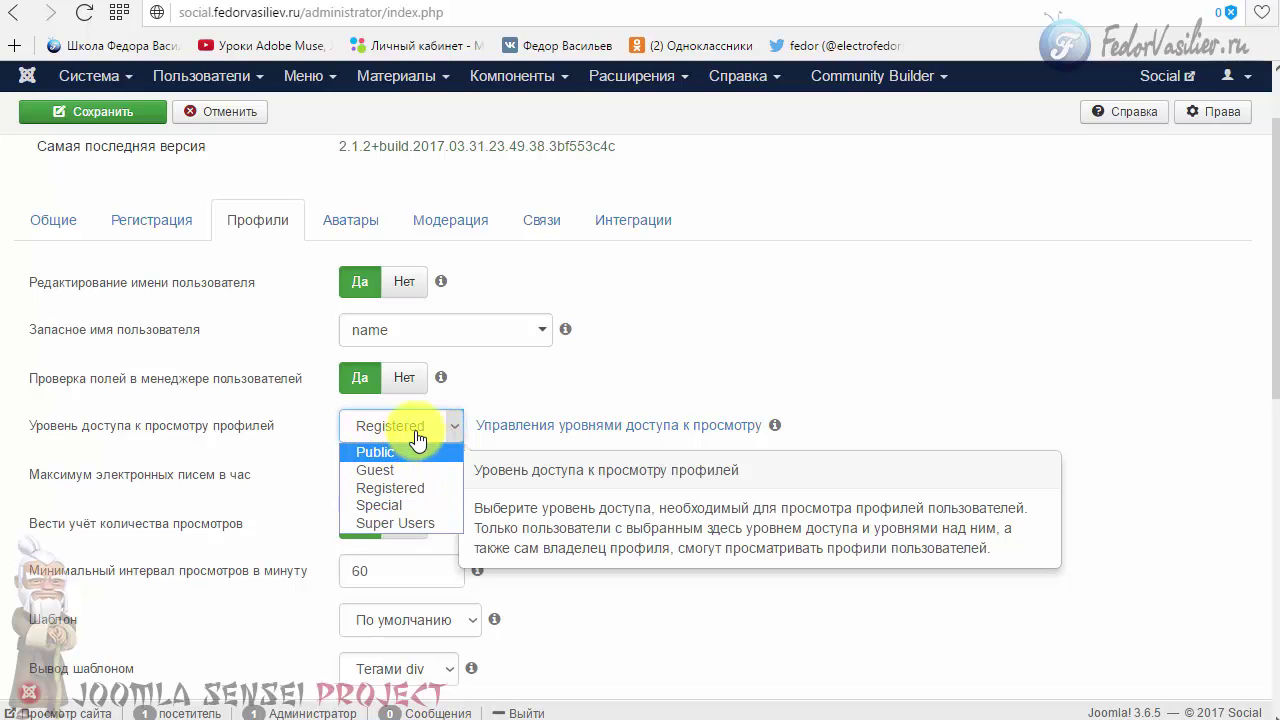
{"action": "scroll", "coordinate": [751, 514], "scroll_direction": "down", "scroll_amount": 3}
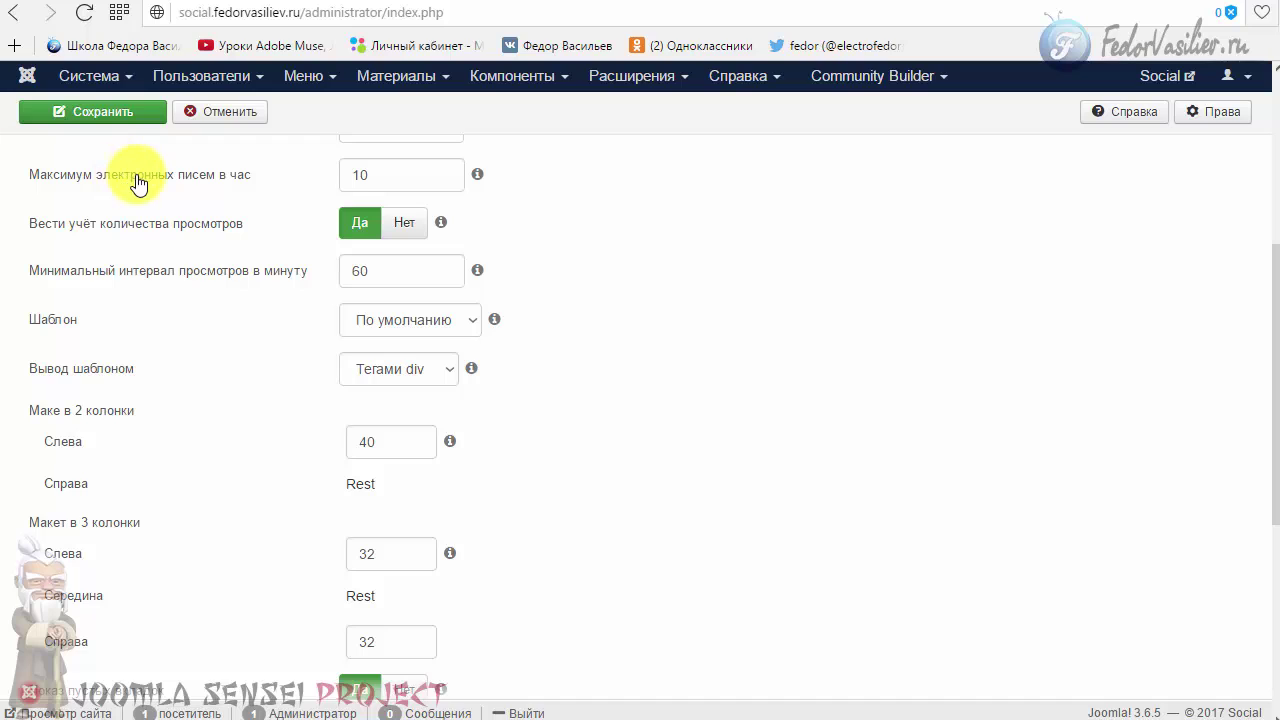
- Set the empty field text in the profile settings to "не заданно" and save the configuration
{"action": "mouse_move", "coordinate": [437, 177]}
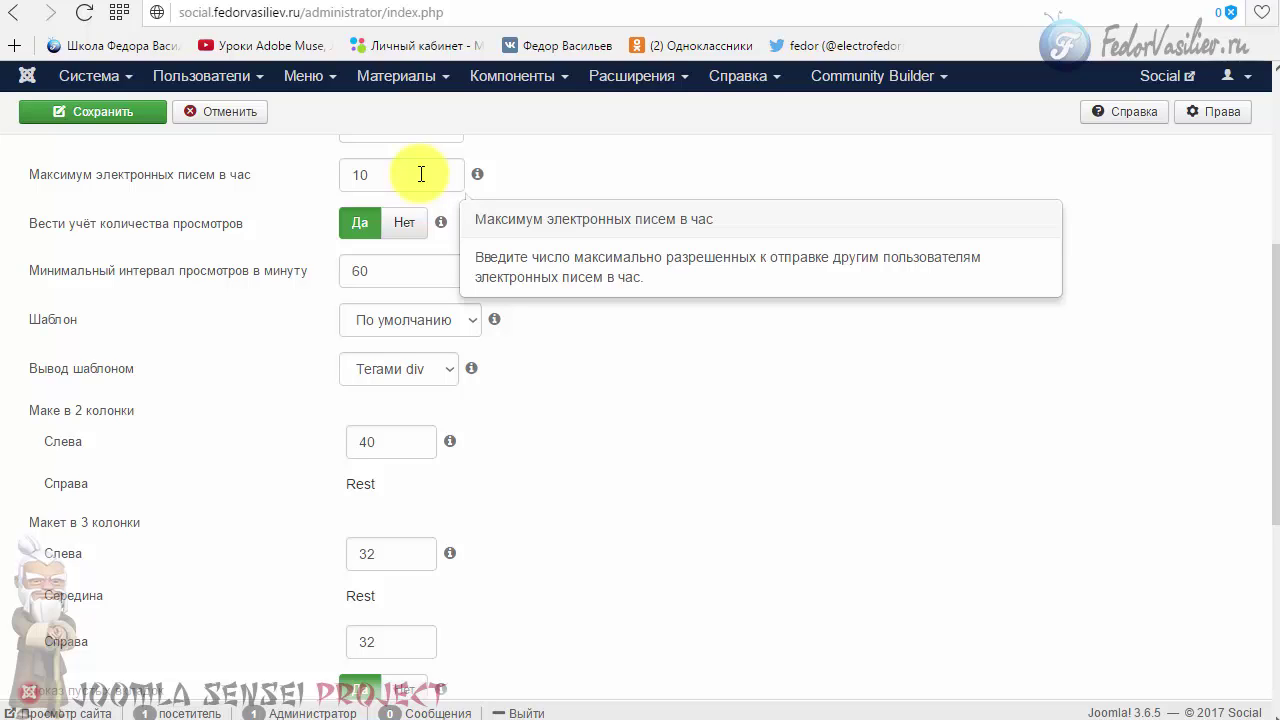
{"action": "scroll", "coordinate": [421, 174], "scroll_direction": "down", "scroll_amount": 4}
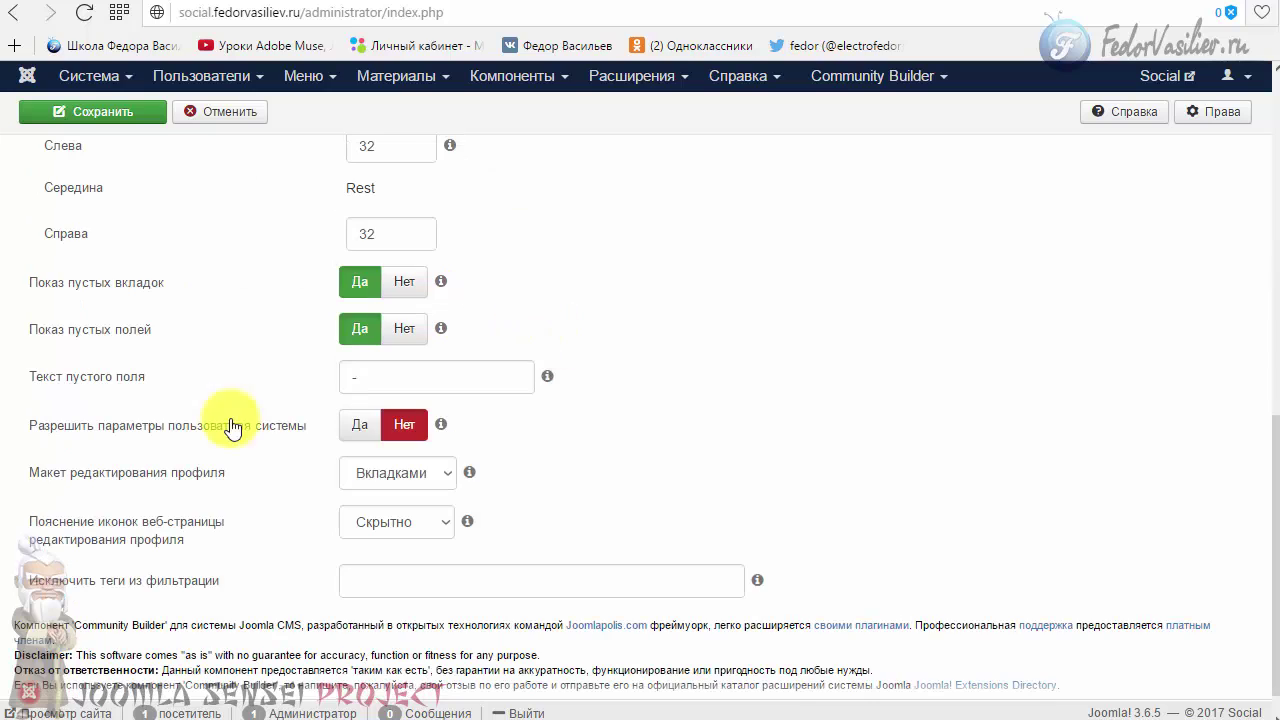
{"action": "left_click", "coordinate": [371, 377]}
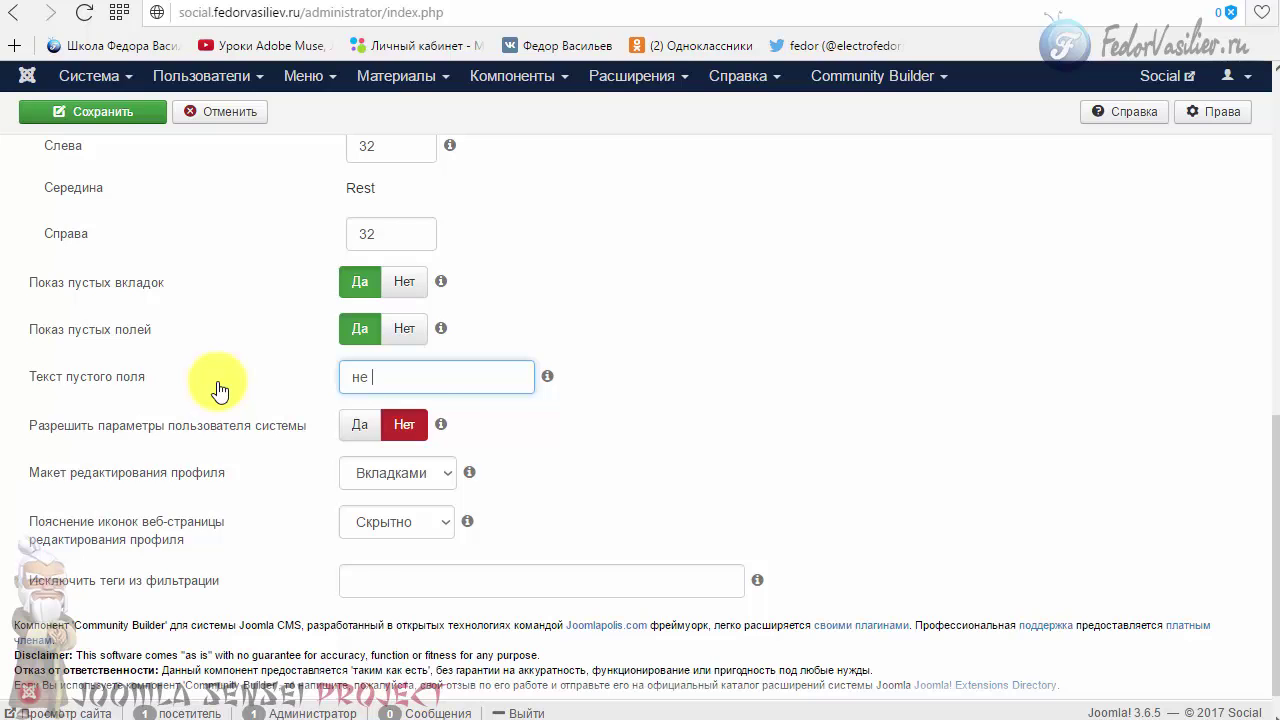
{"action": "scroll", "coordinate": [106, 290], "scroll_direction": "up", "scroll_amount": 10}
{"action": "left_click", "coordinate": [103, 158]}
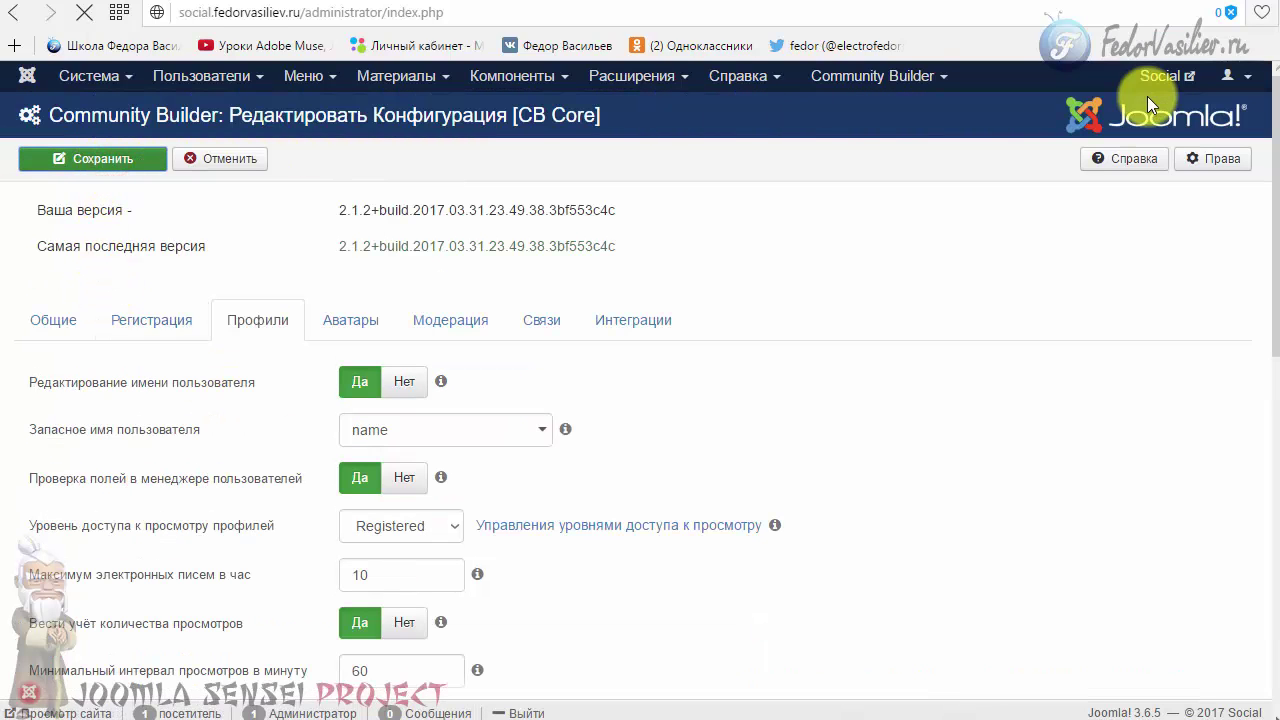
- Reload the test user's profile page and check the empty Сайт field's text on the шаг 2 tab
{"action": "left_click", "coordinate": [955, 2]}
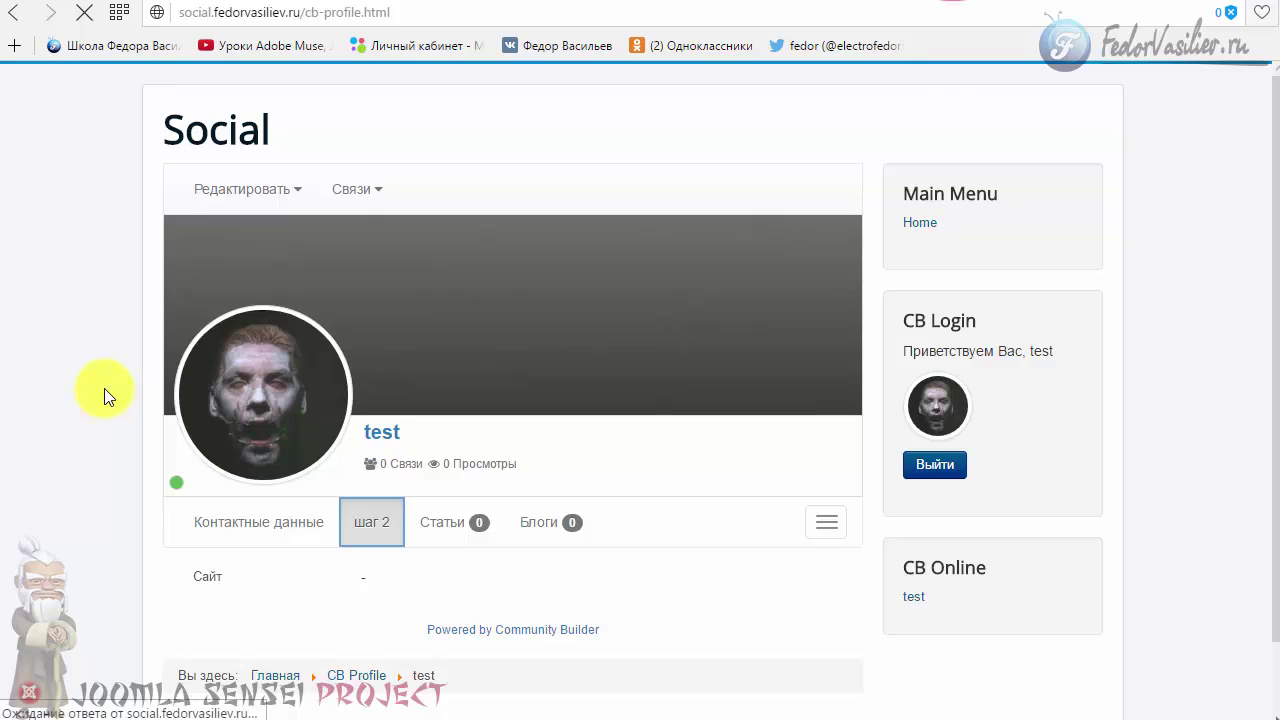
{"action": "left_click", "coordinate": [378, 525]}
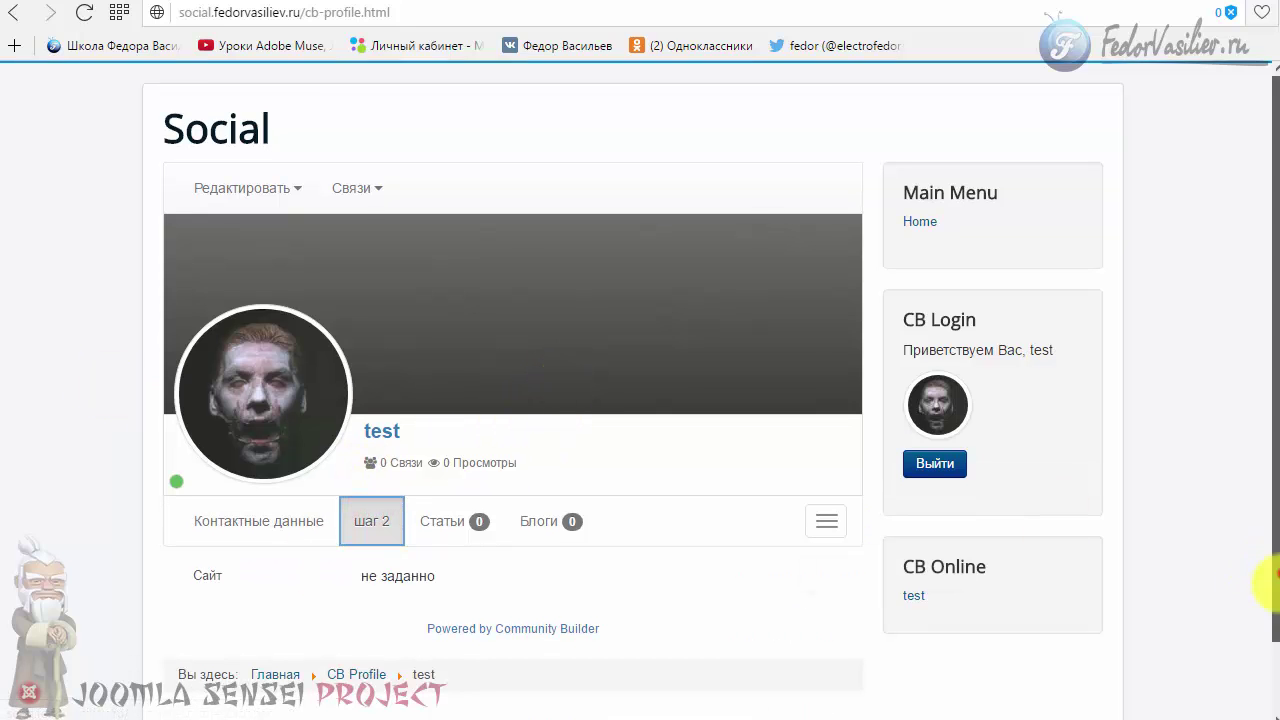
{"action": "scroll", "coordinate": [1260, 586], "scroll_direction": "down", "scroll_amount": 1}
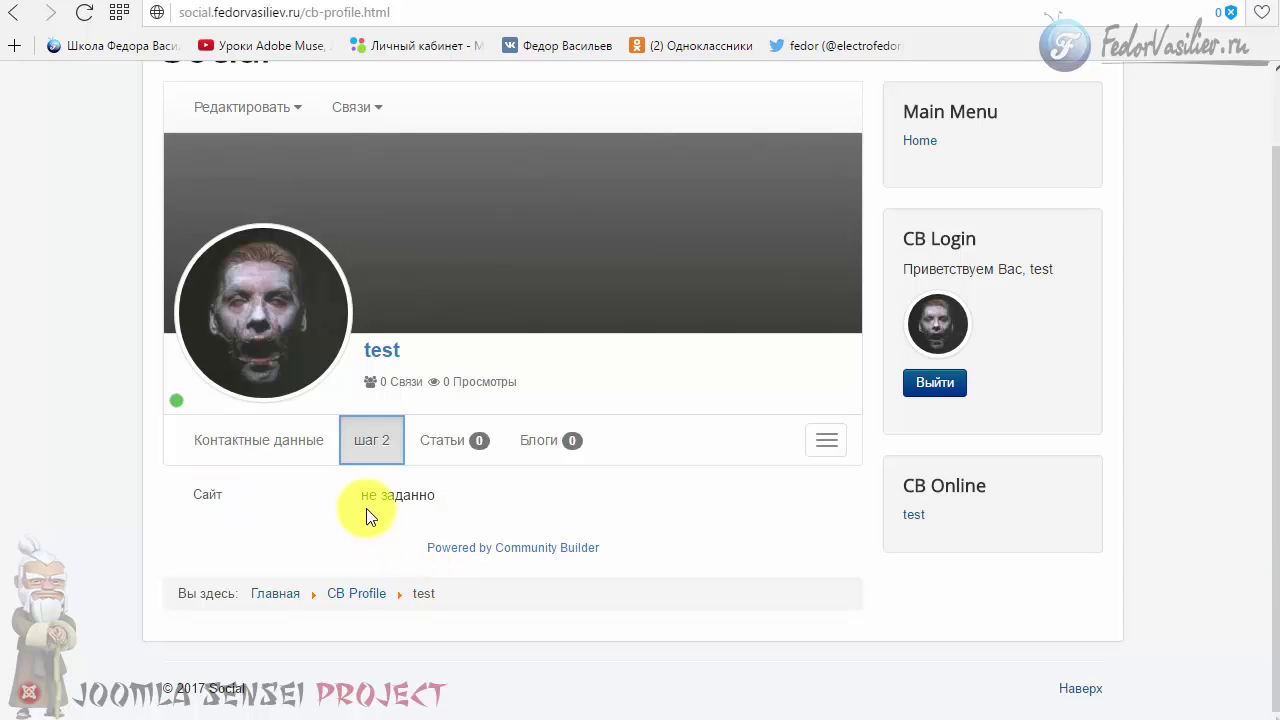
{"action": "left_click_drag", "start_coordinate": [358, 495], "coordinate": [448, 497]}
{"action": "left_click", "coordinate": [478, 490]}
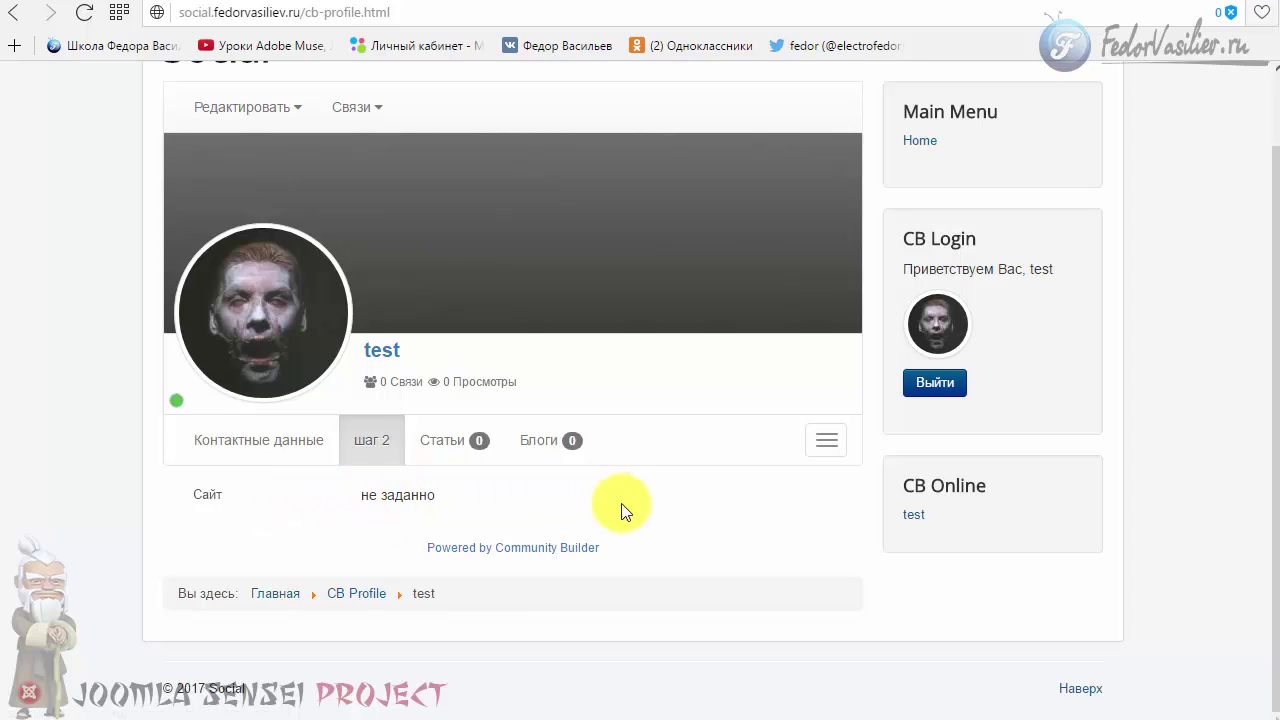
- Look over the remaining profile settings, and open the test user's profile editing form to look through all its tabs
{"action": "left_click", "coordinate": [882, 0]}
{"action": "scroll", "coordinate": [908, 338], "scroll_direction": "down", "scroll_amount": 2}
{"action": "scroll", "coordinate": [908, 338], "scroll_direction": "down", "scroll_amount": 10}
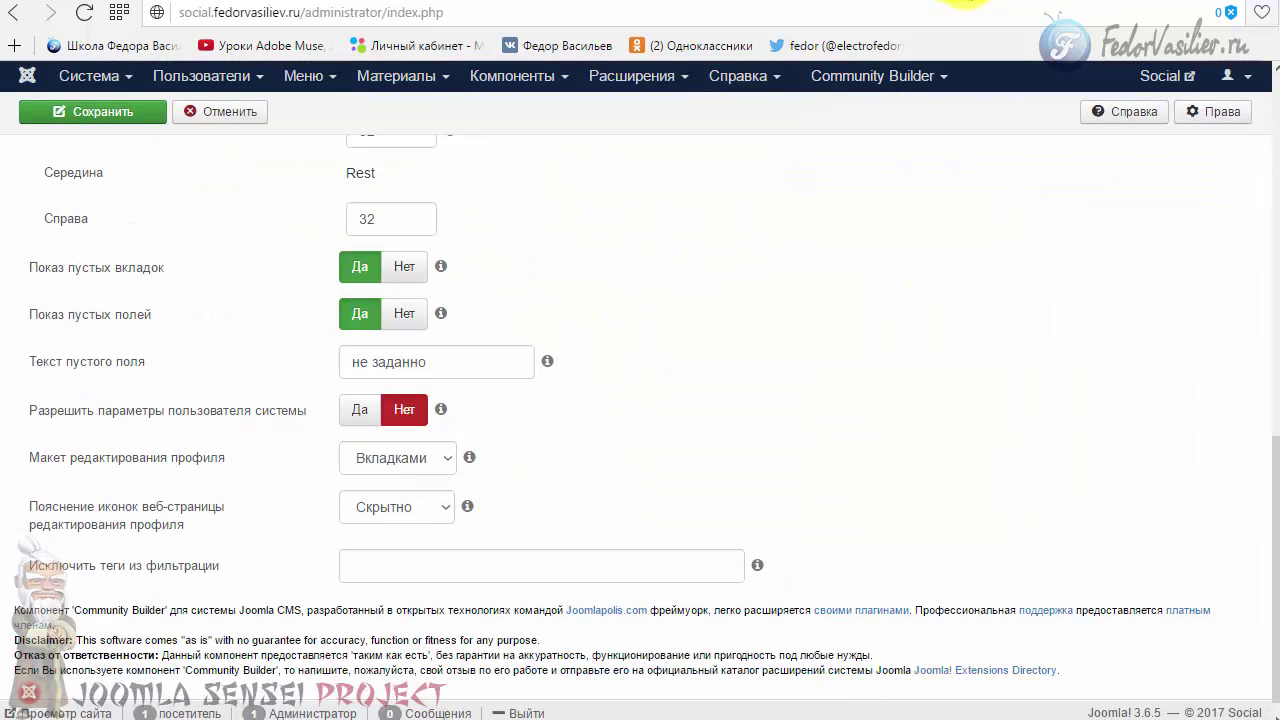
{"action": "left_click", "coordinate": [965, 2]}
{"action": "left_click", "coordinate": [826, 440]}
{"action": "left_click", "coordinate": [240, 107]}
{"action": "left_click", "coordinate": [236, 158]}
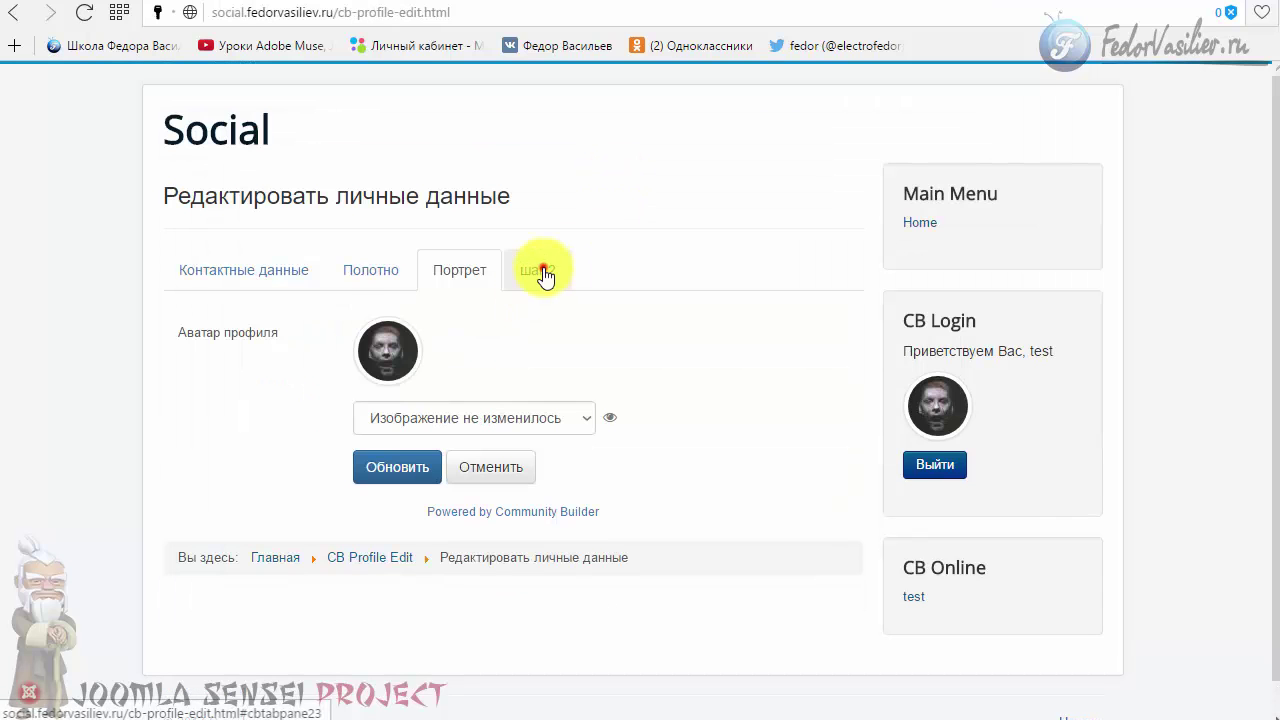
{"action": "left_click", "coordinate": [545, 272]}
{"action": "left_click", "coordinate": [459, 270]}
{"action": "left_click", "coordinate": [372, 270]}
{"action": "left_click", "coordinate": [243, 272]}
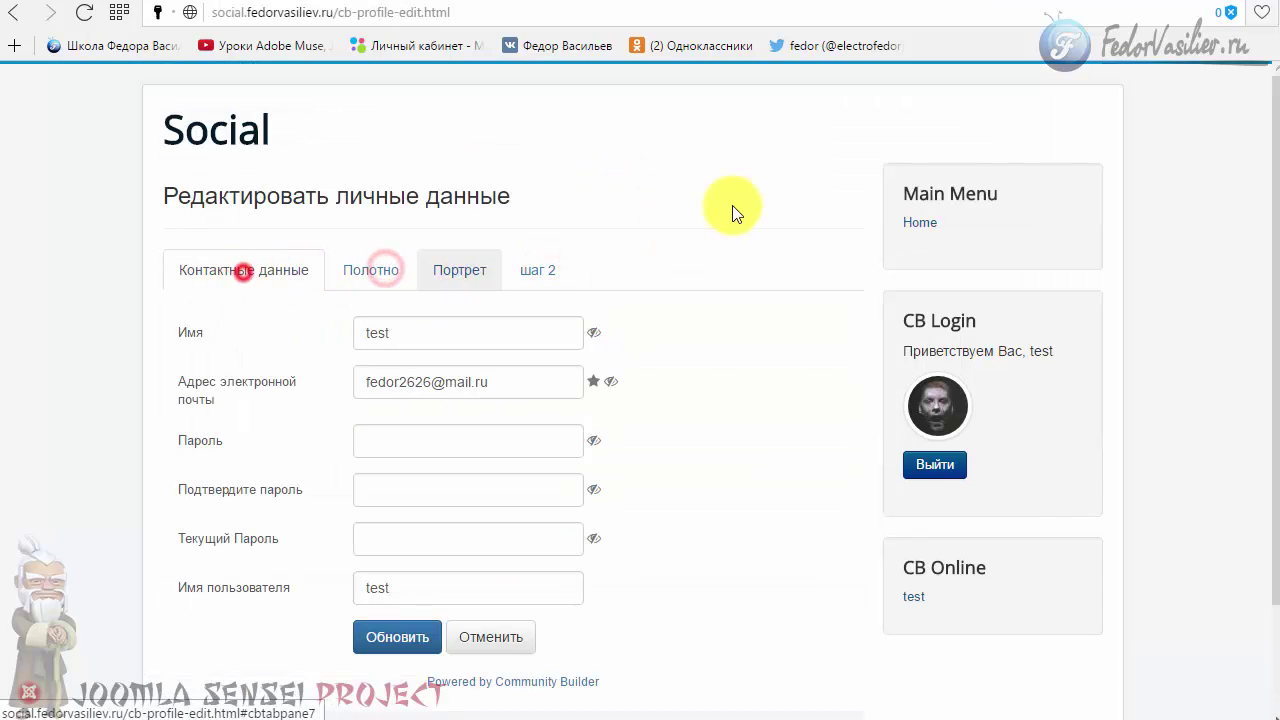
- Set the profile editing layout to Плоский in the configuration and save it
{"action": "left_click", "coordinate": [917, 3]}
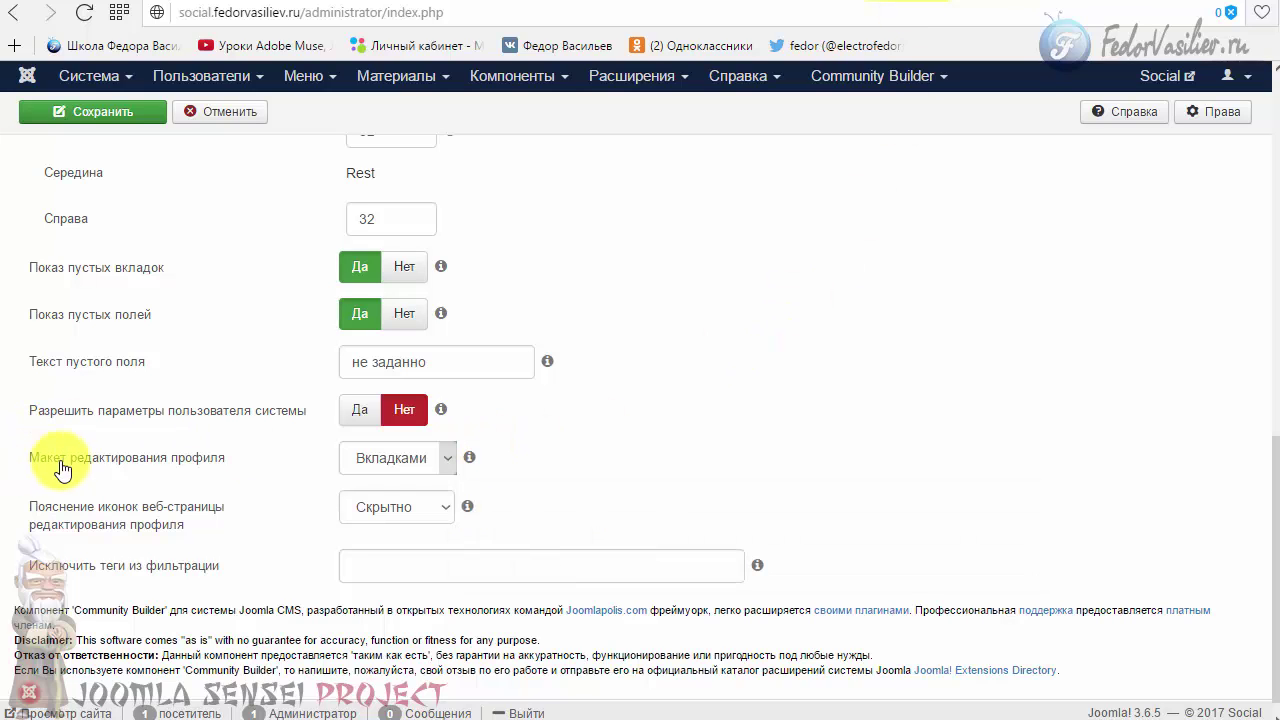
{"action": "left_click", "coordinate": [346, 468]}
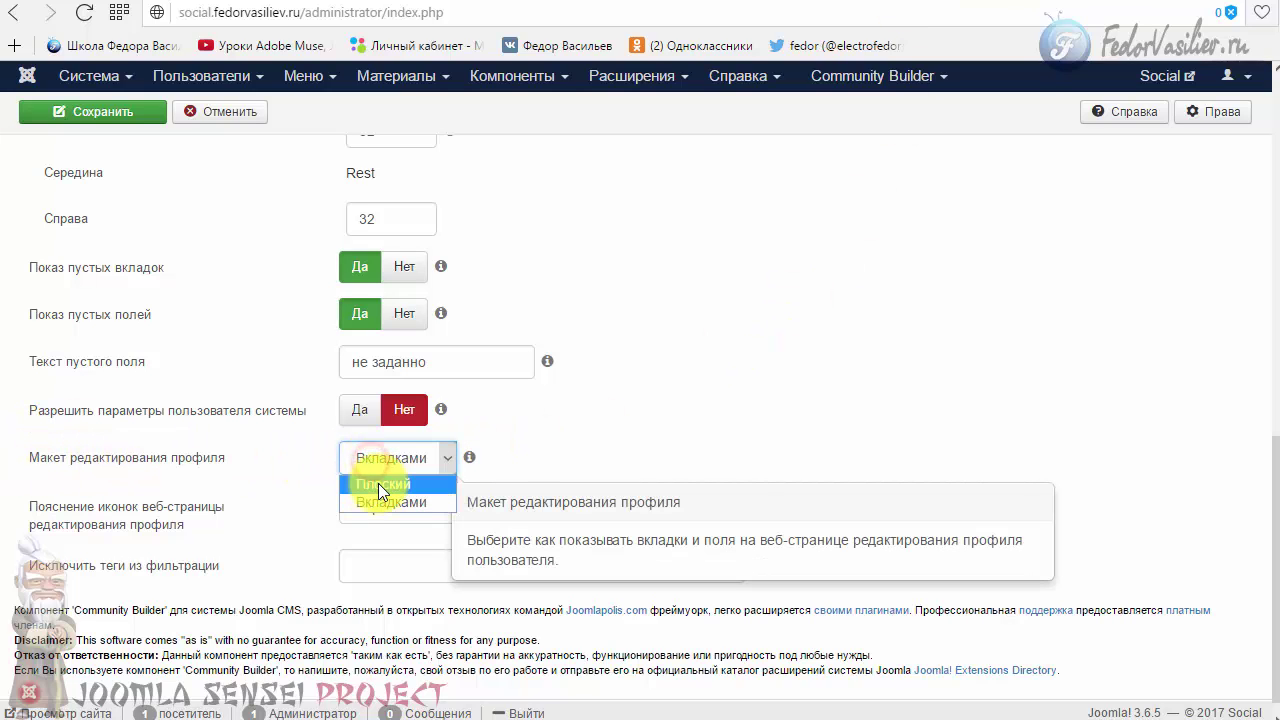
{"action": "left_click", "coordinate": [380, 485]}
{"action": "left_click", "coordinate": [143, 112]}
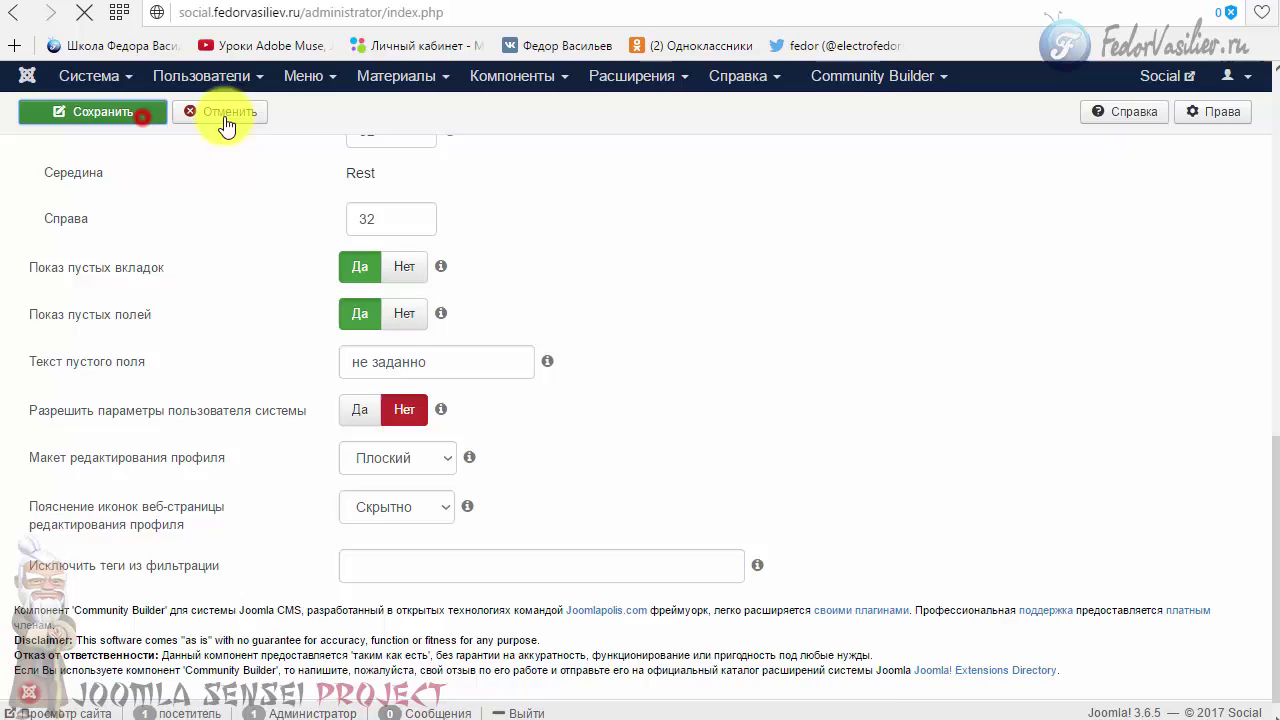
- Reload the profile editing page and review how all its fields are arranged without tabs
{"action": "left_click", "coordinate": [940, 4]}
{"action": "left_click", "coordinate": [88, 22]}
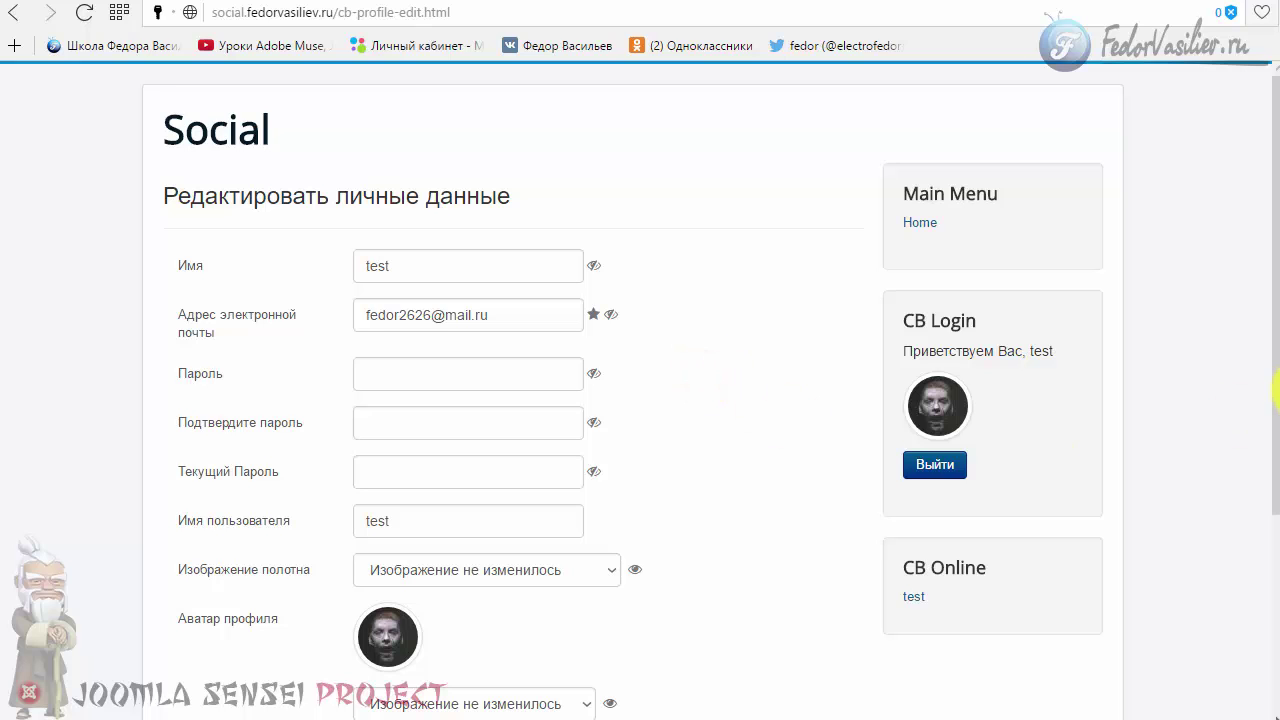
{"action": "scroll", "coordinate": [1271, 428], "scroll_direction": "down", "scroll_amount": 3}
{"action": "scroll", "coordinate": [1255, 480], "scroll_direction": "up", "scroll_amount": 2}
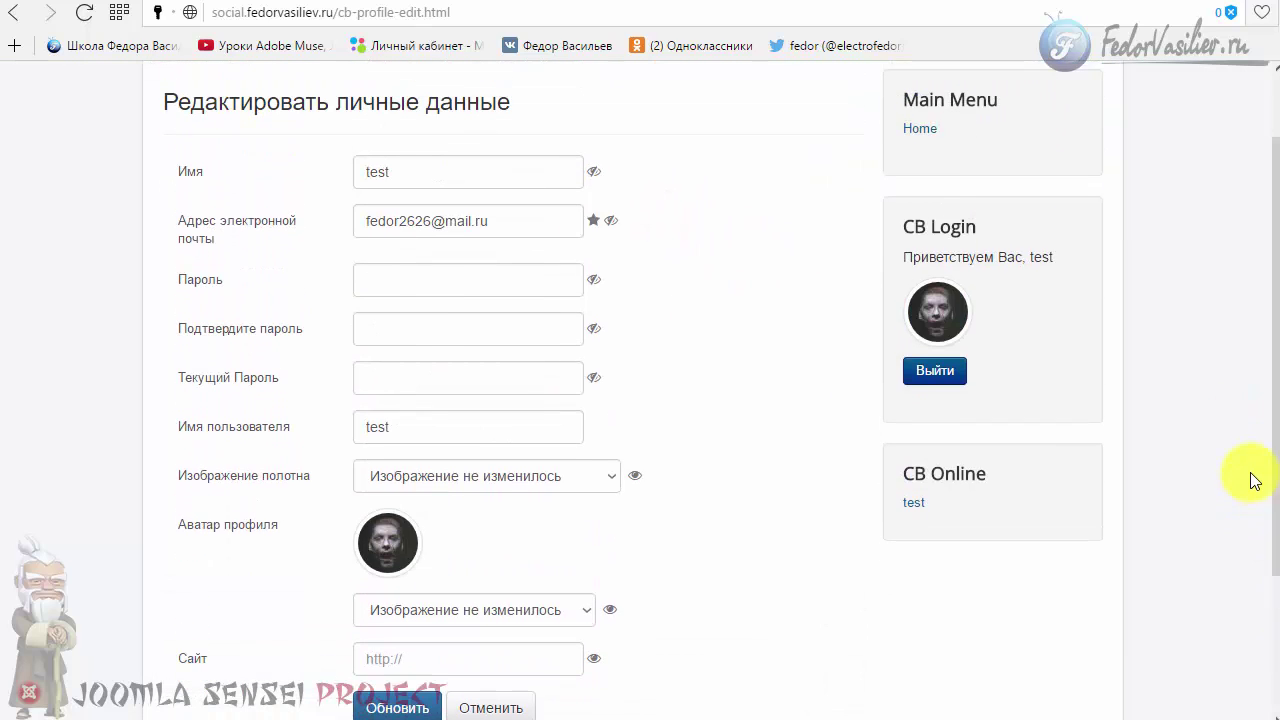
{"action": "scroll", "coordinate": [125, 275], "scroll_direction": "up", "scroll_amount": 2}
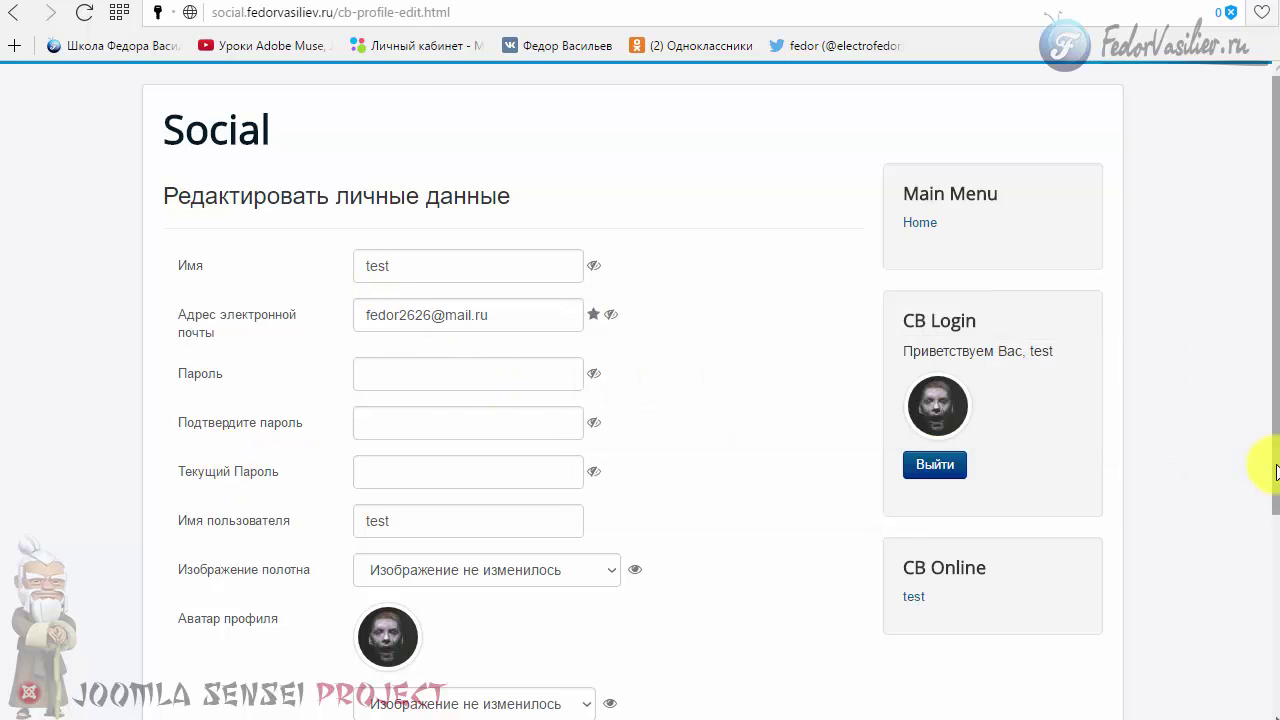
- Set the icon explanation for the profile editing page to Наверх, save, and check the icon legend on that page
{"action": "left_click_drag", "start_coordinate": [1274, 457], "coordinate": [877, 123]}
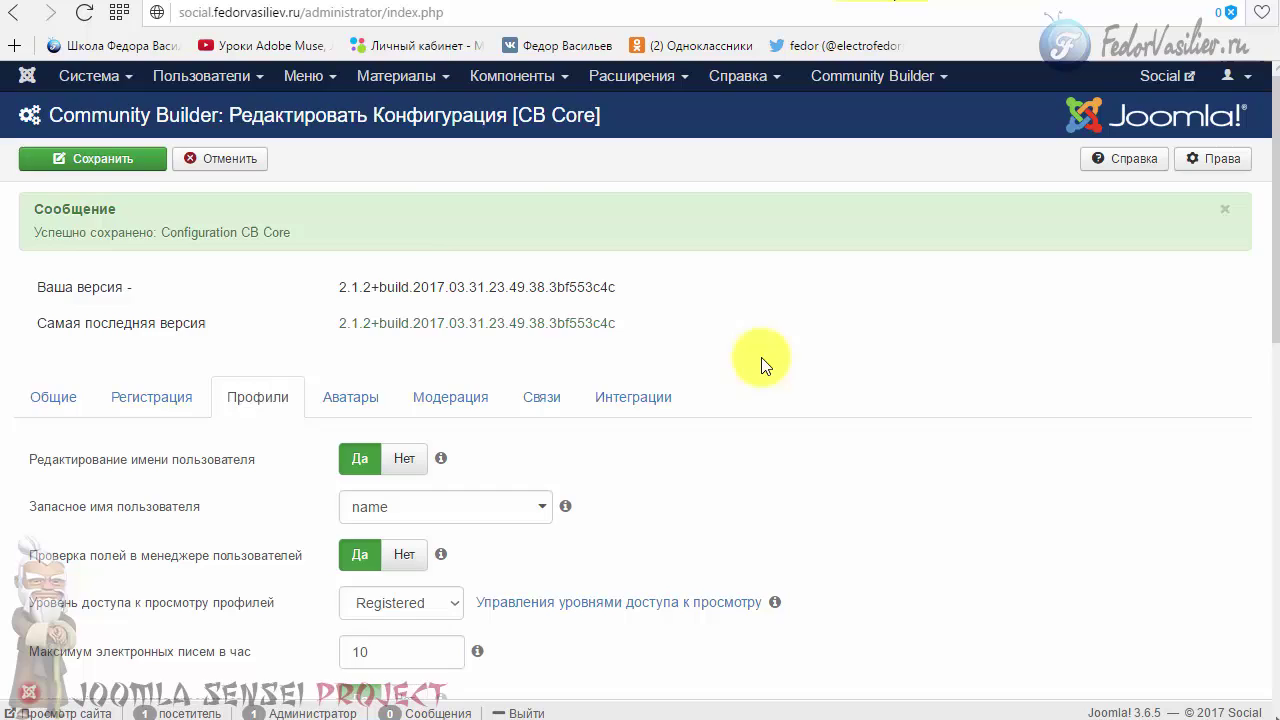
{"action": "scroll", "coordinate": [277, 523], "scroll_direction": "down", "scroll_amount": 10}
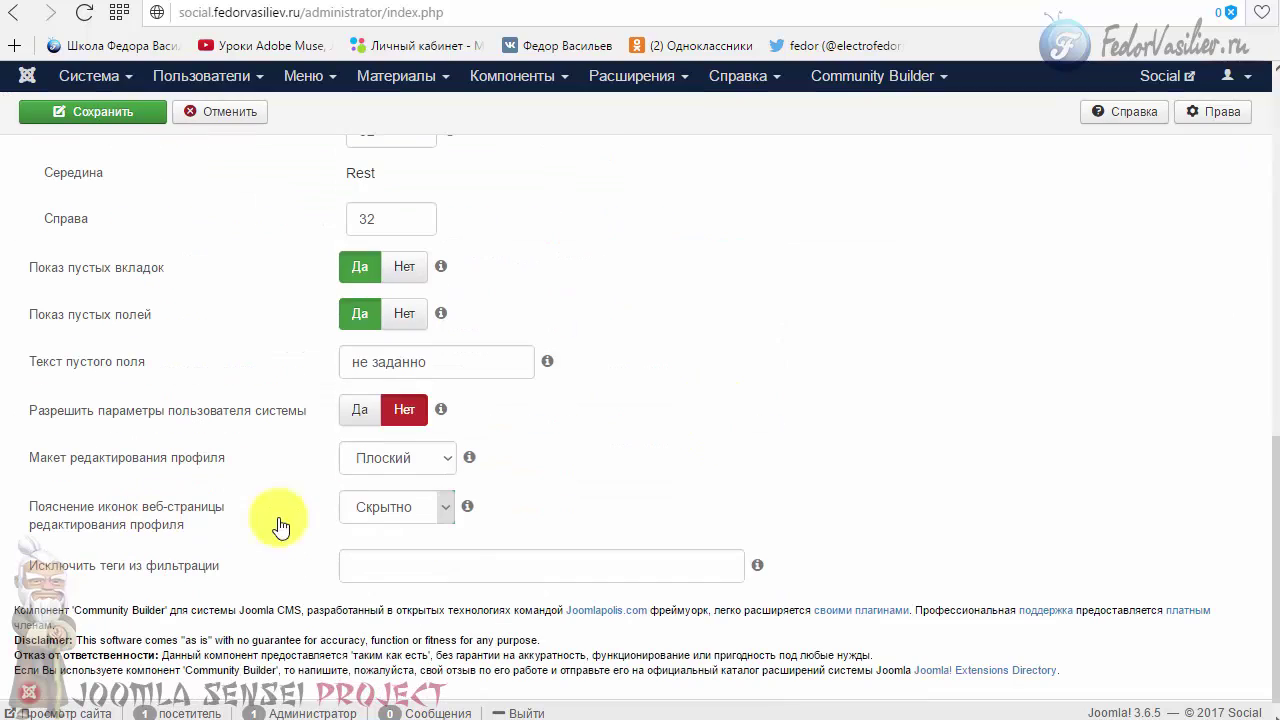
{"action": "left_click", "coordinate": [396, 508]}
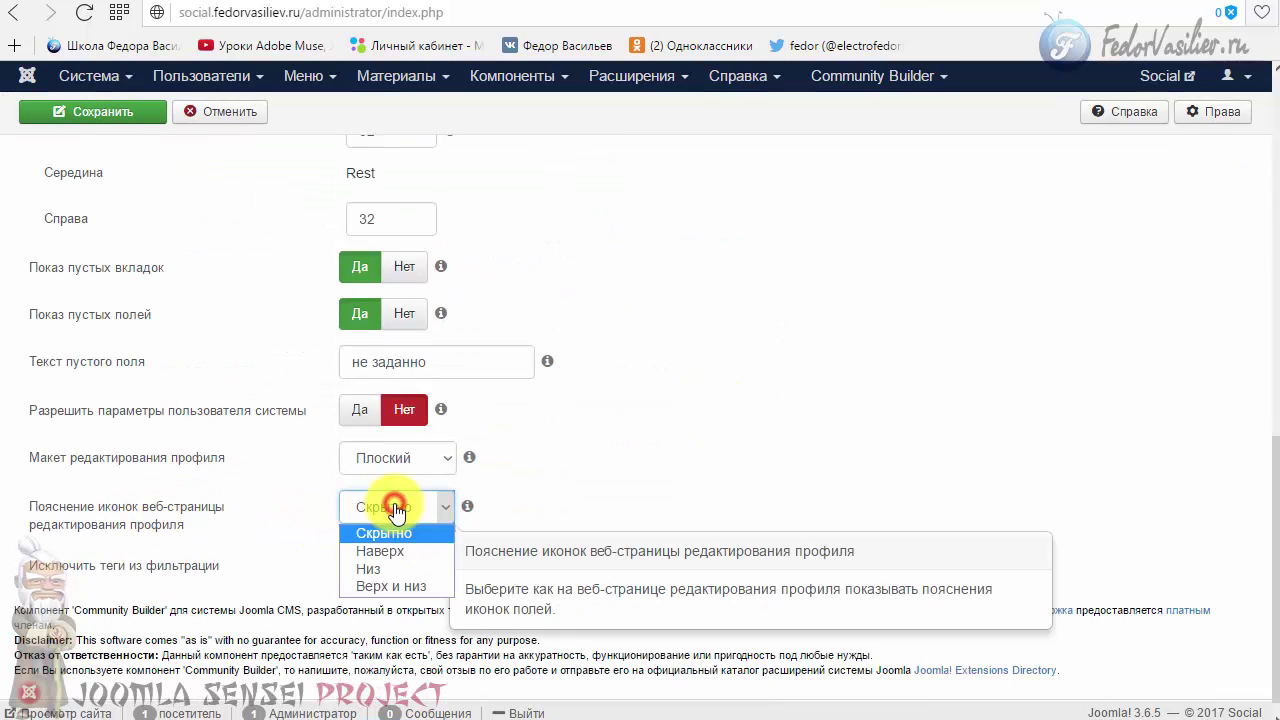
{"action": "left_click", "coordinate": [403, 553]}
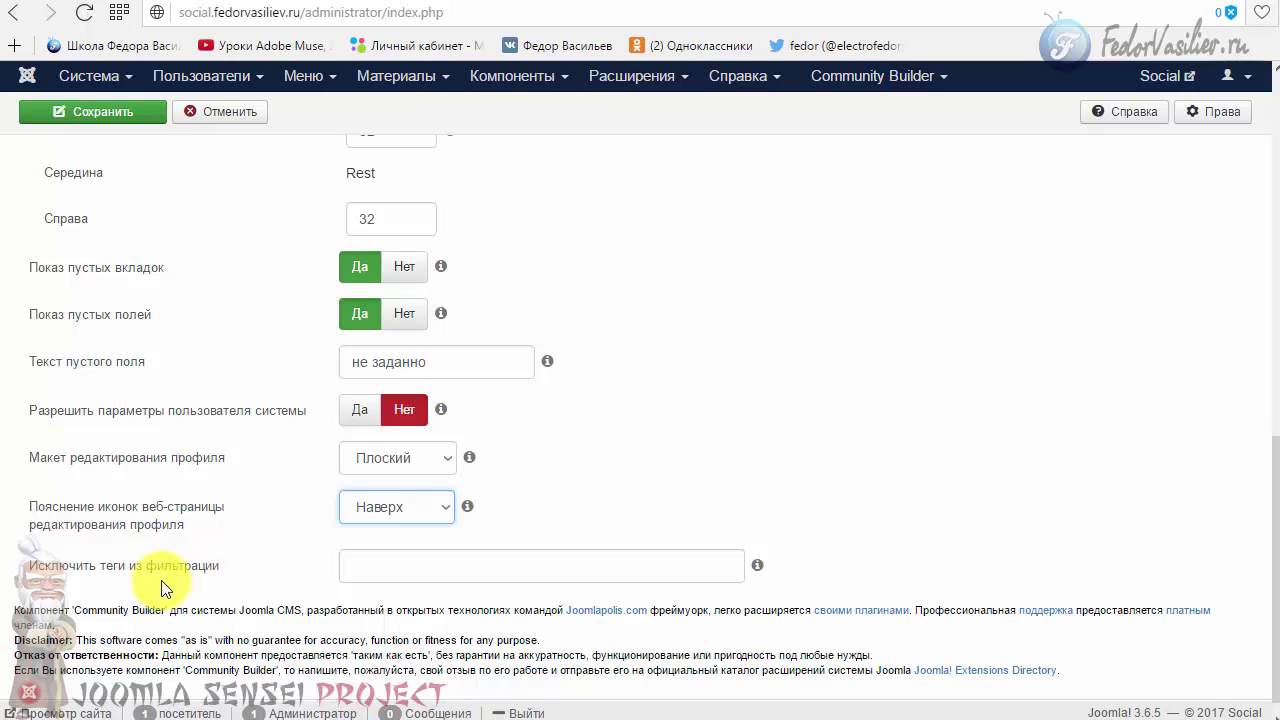
{"action": "left_click", "coordinate": [124, 116]}
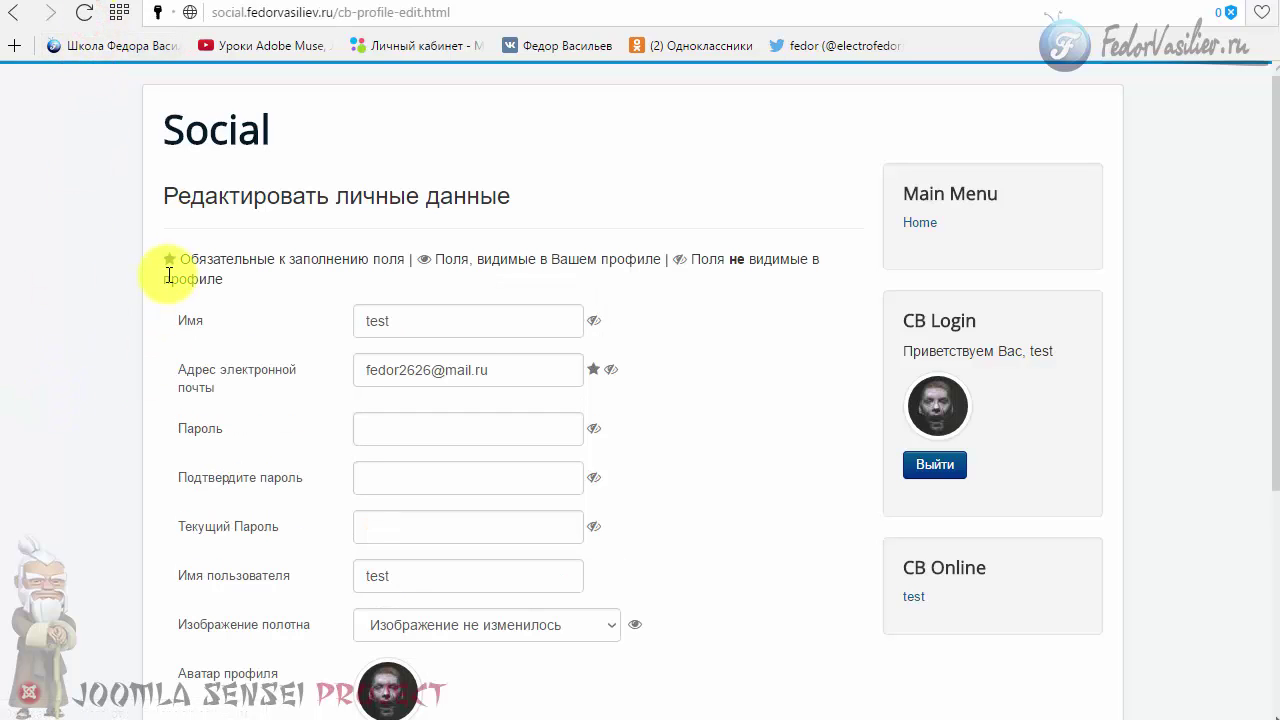
{"action": "left_click_drag", "start_coordinate": [545, 287], "coordinate": [166, 255]}
{"action": "left_click", "coordinate": [236, 286]}
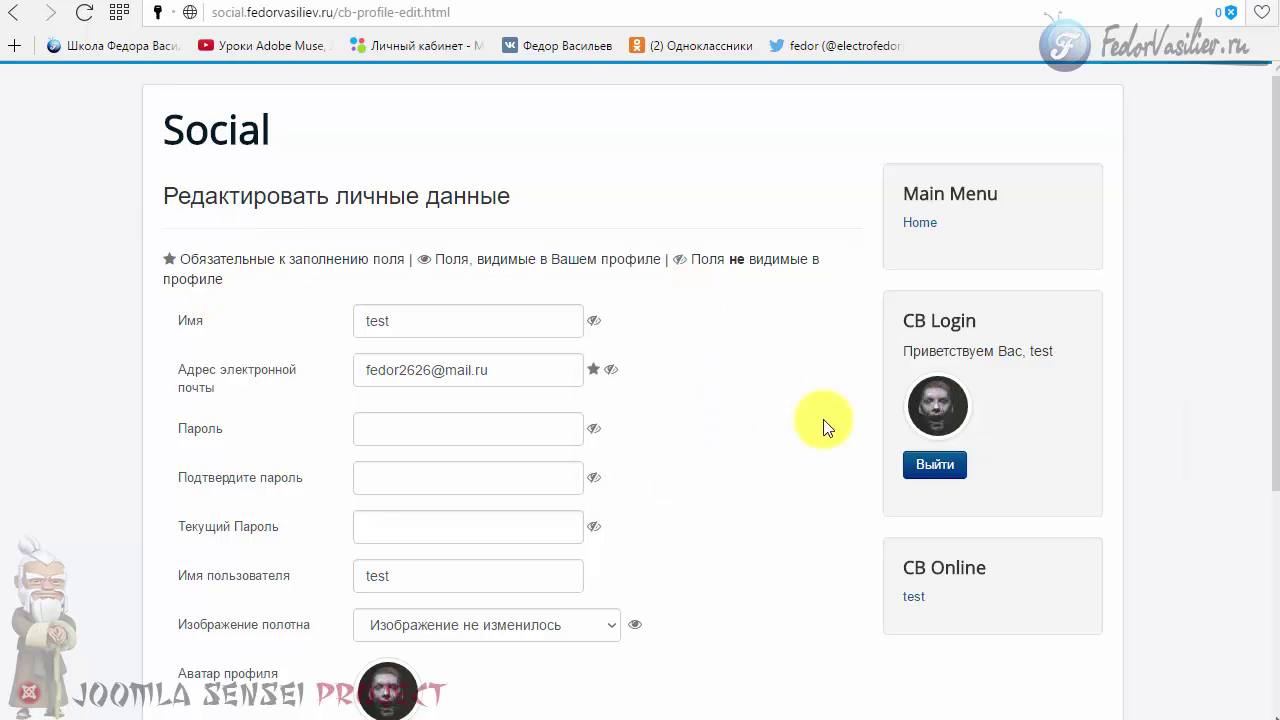
- Log out of the test account, open the registration form and look through its Контактные данные, Полотно and шаг 2 tabs
{"action": "left_click", "coordinate": [916, 468]}
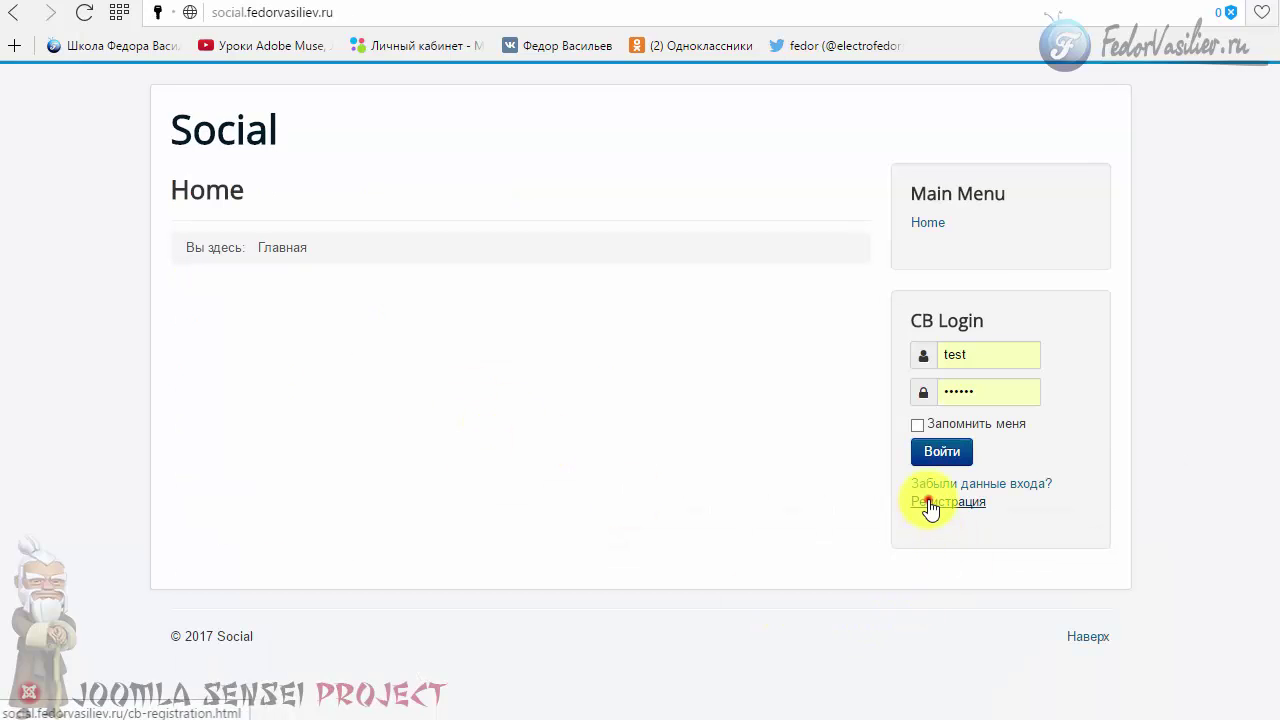
{"action": "left_click", "coordinate": [927, 503]}
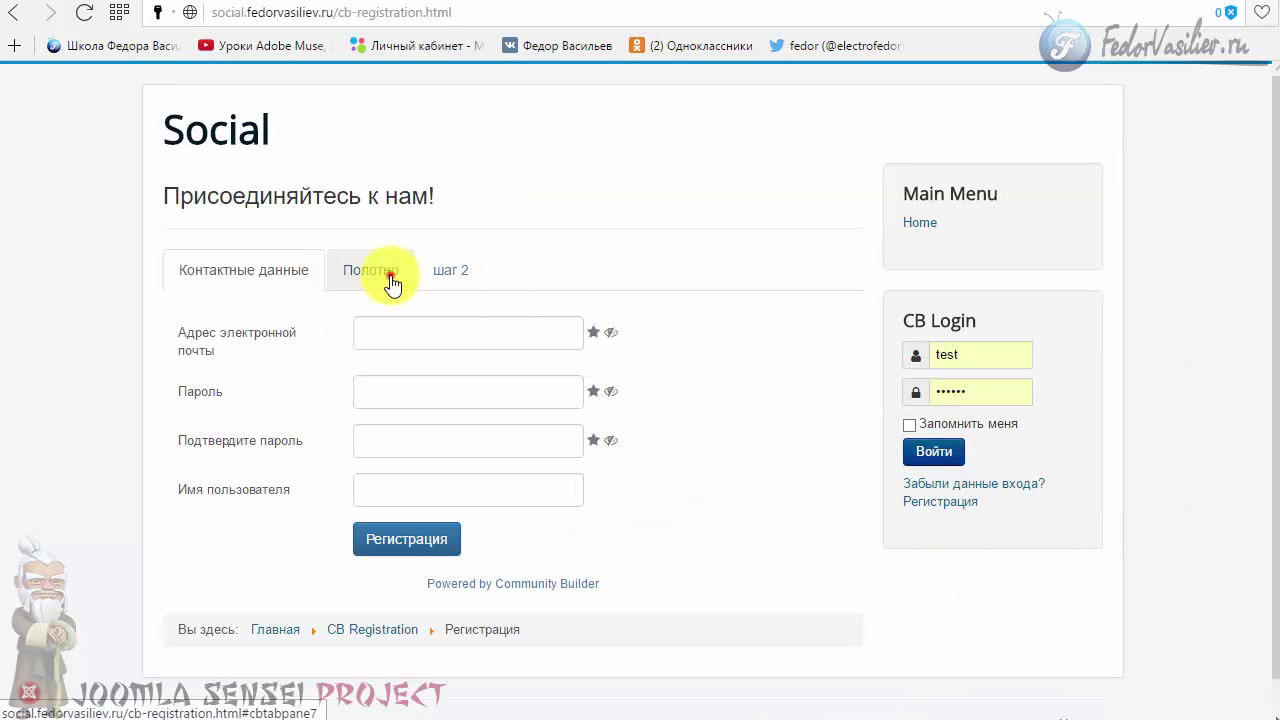
{"action": "left_click", "coordinate": [390, 277]}
{"action": "left_click", "coordinate": [441, 273]}
{"action": "left_click", "coordinate": [264, 274]}
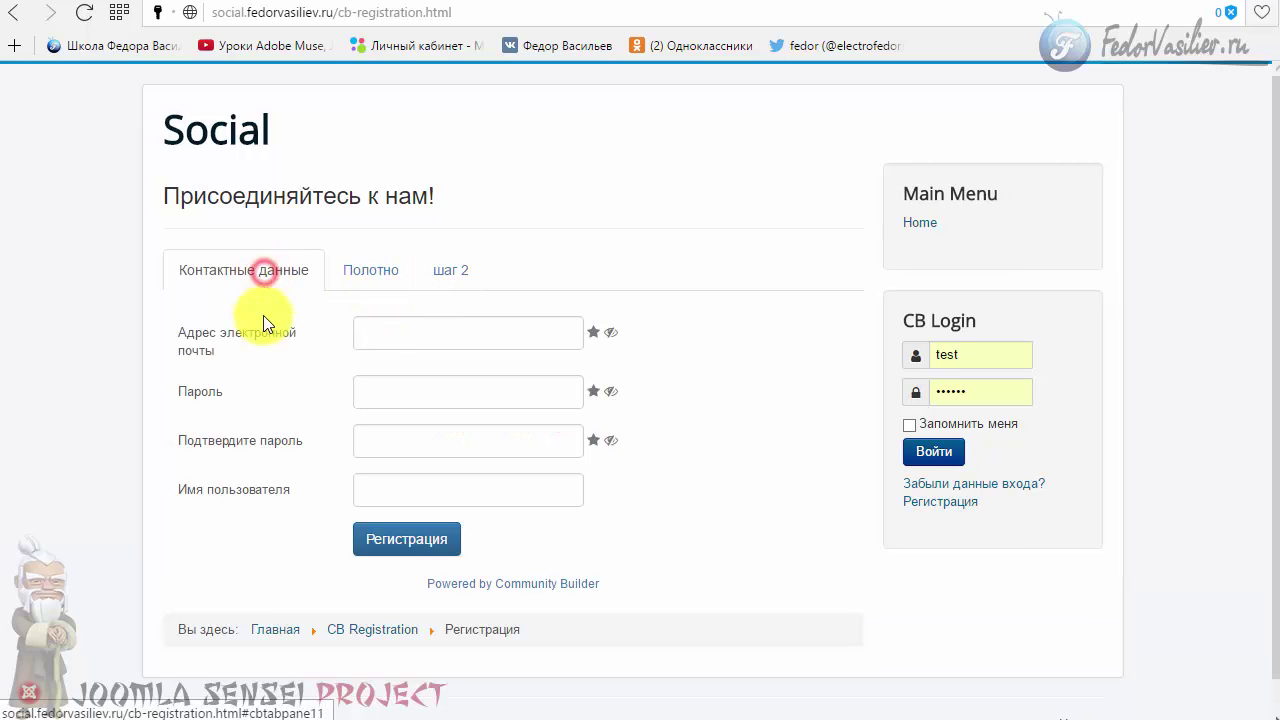
- Set the registration form layout to Пошагово in the Регистрация settings and save the configuration
{"action": "left_click", "coordinate": [878, 5]}
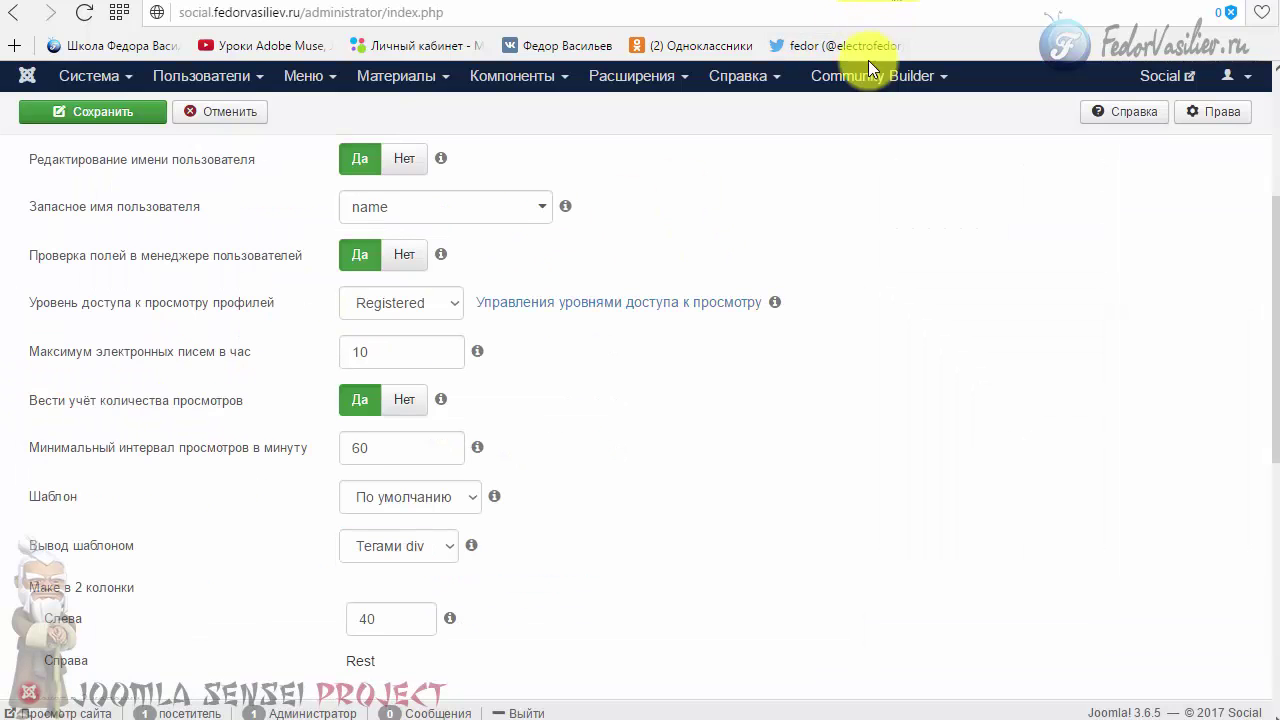
{"action": "left_click", "coordinate": [145, 395]}
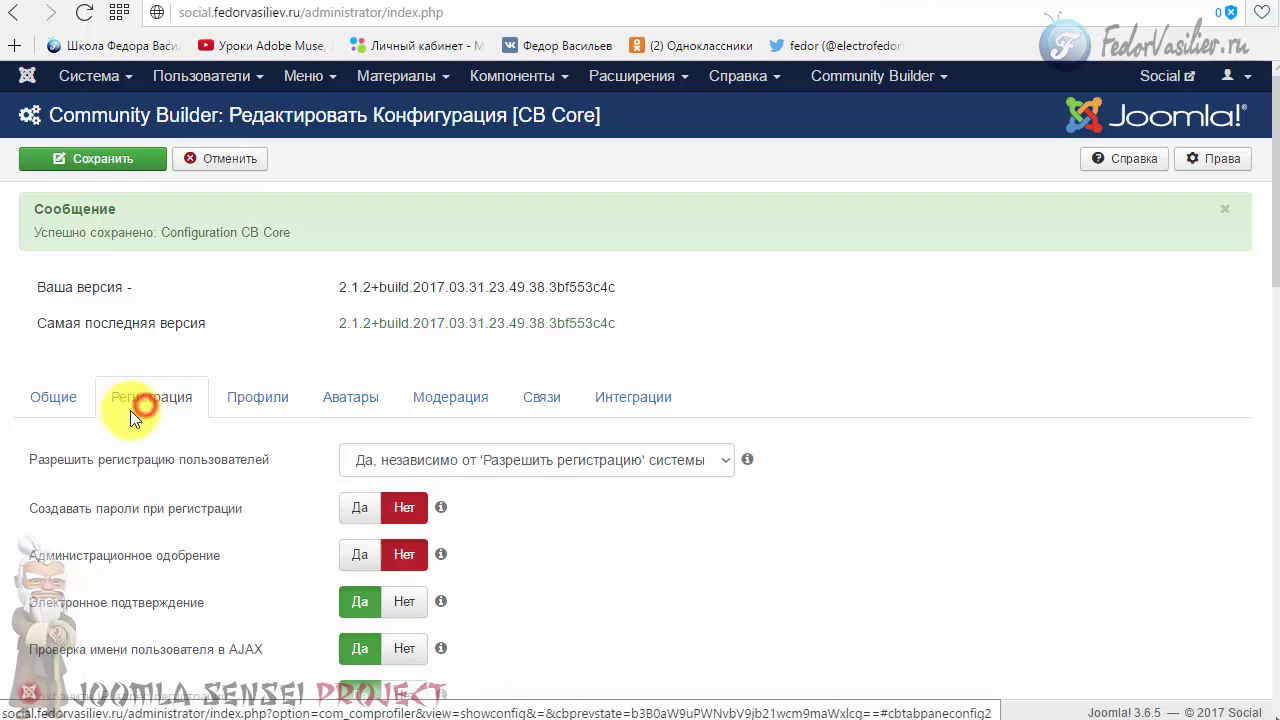
{"action": "scroll", "coordinate": [567, 271], "scroll_direction": "down", "scroll_amount": 12}
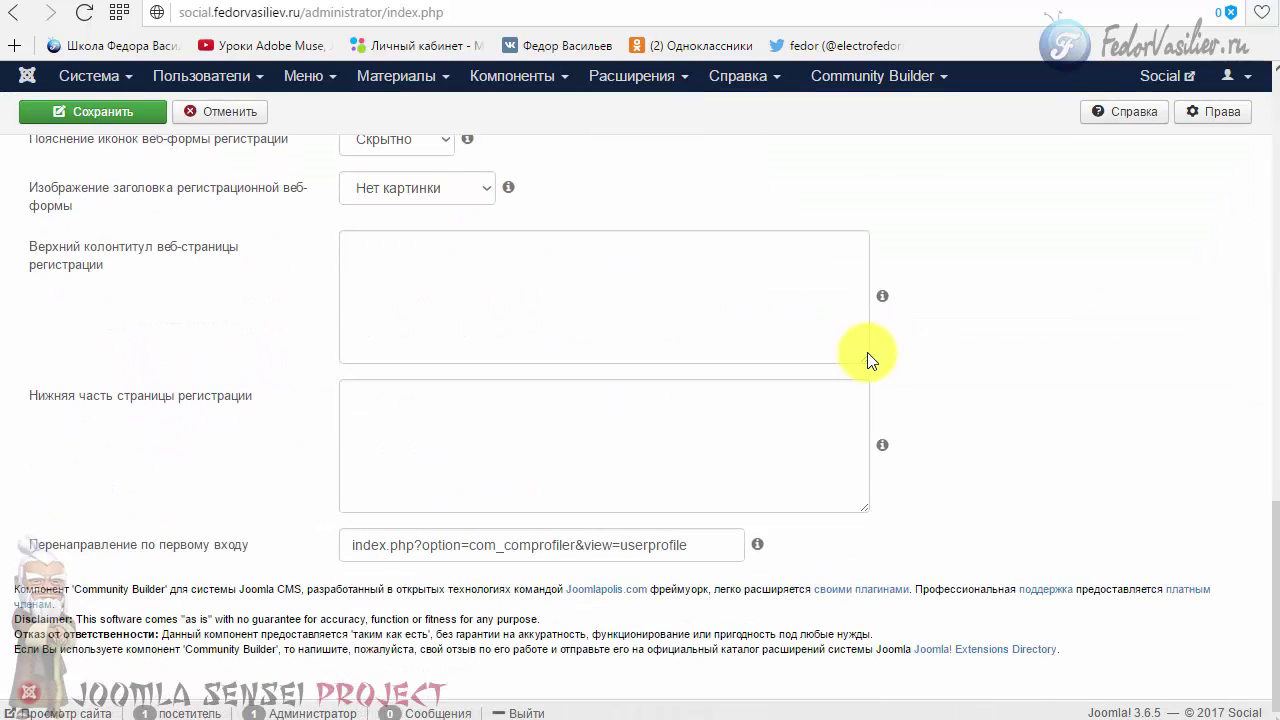
{"action": "scroll", "coordinate": [867, 352], "scroll_direction": "up", "scroll_amount": 2}
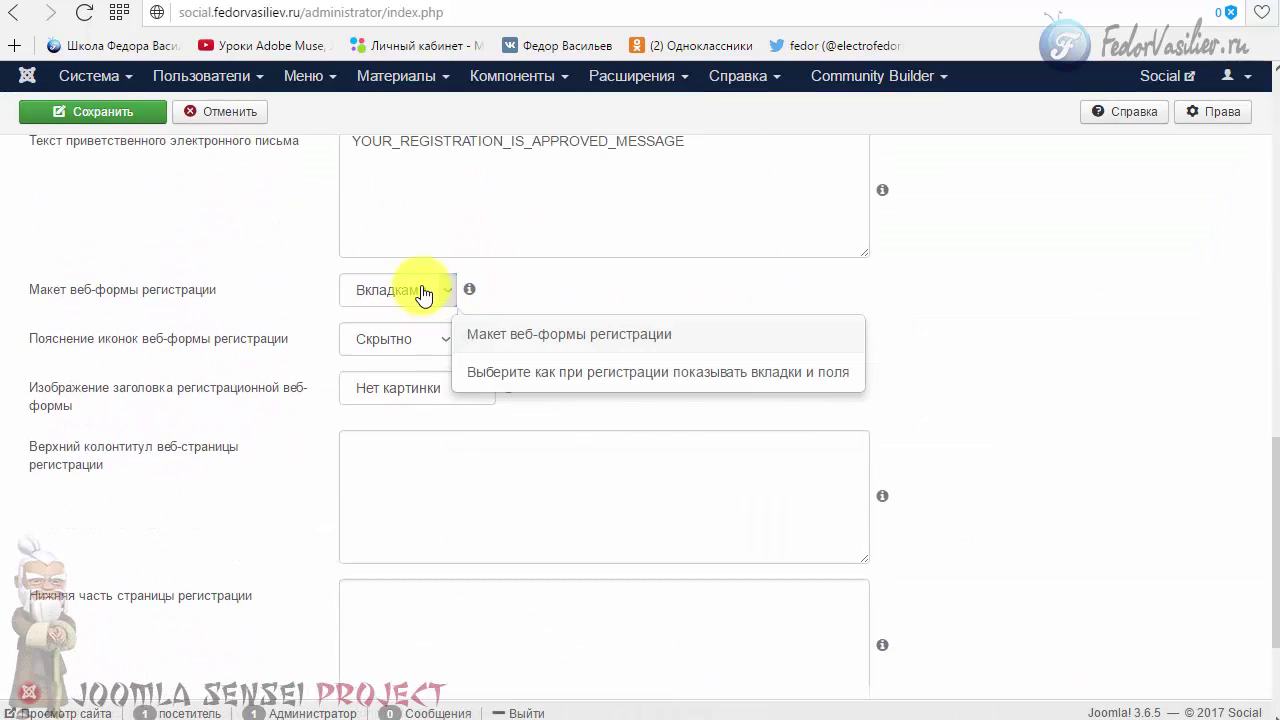
{"action": "left_click", "coordinate": [418, 292]}
{"action": "left_click", "coordinate": [400, 351]}
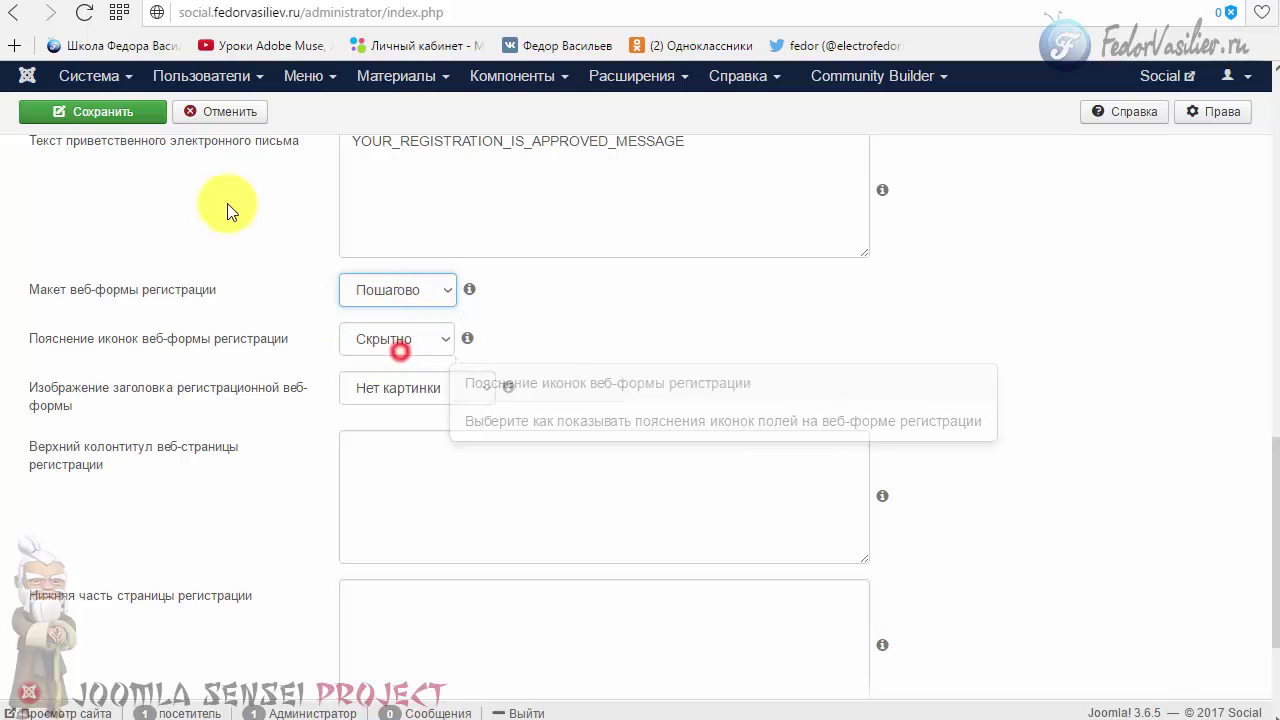
{"action": "left_click", "coordinate": [145, 111]}
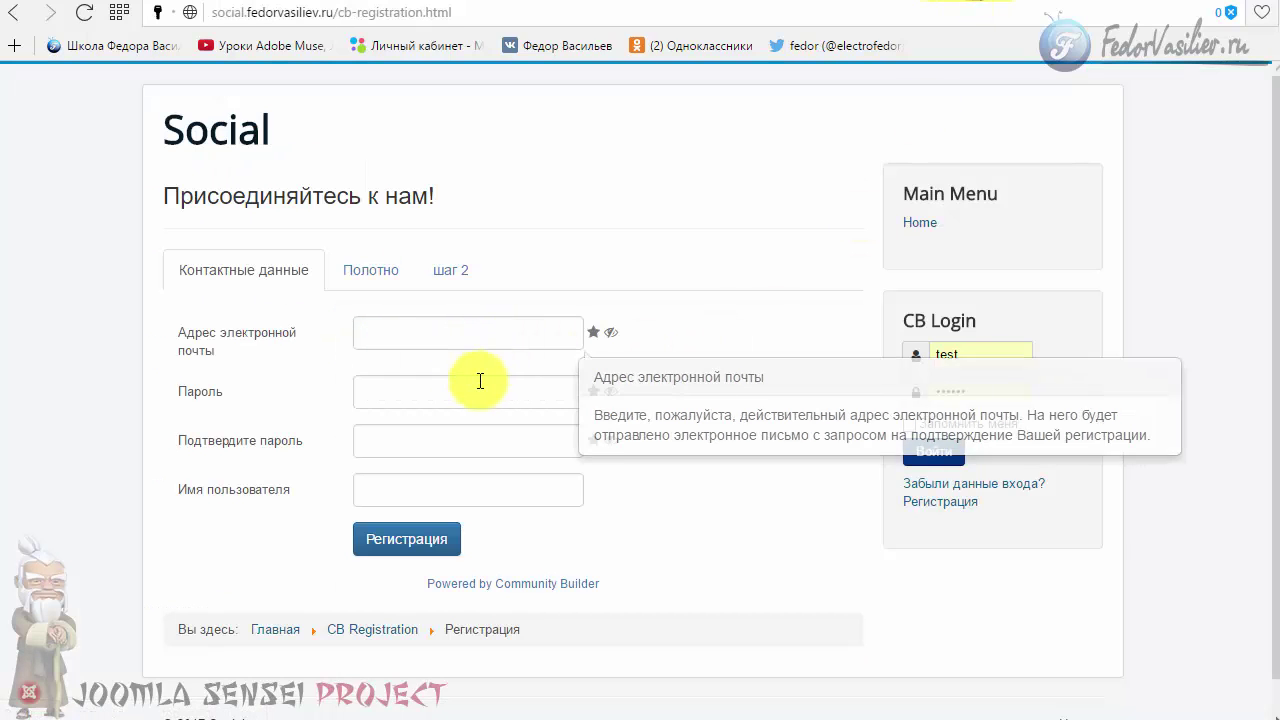
- Reload the registration form and try to advance to the Полотно step with the contact fields left empty
{"action": "left_click", "coordinate": [84, 13]}
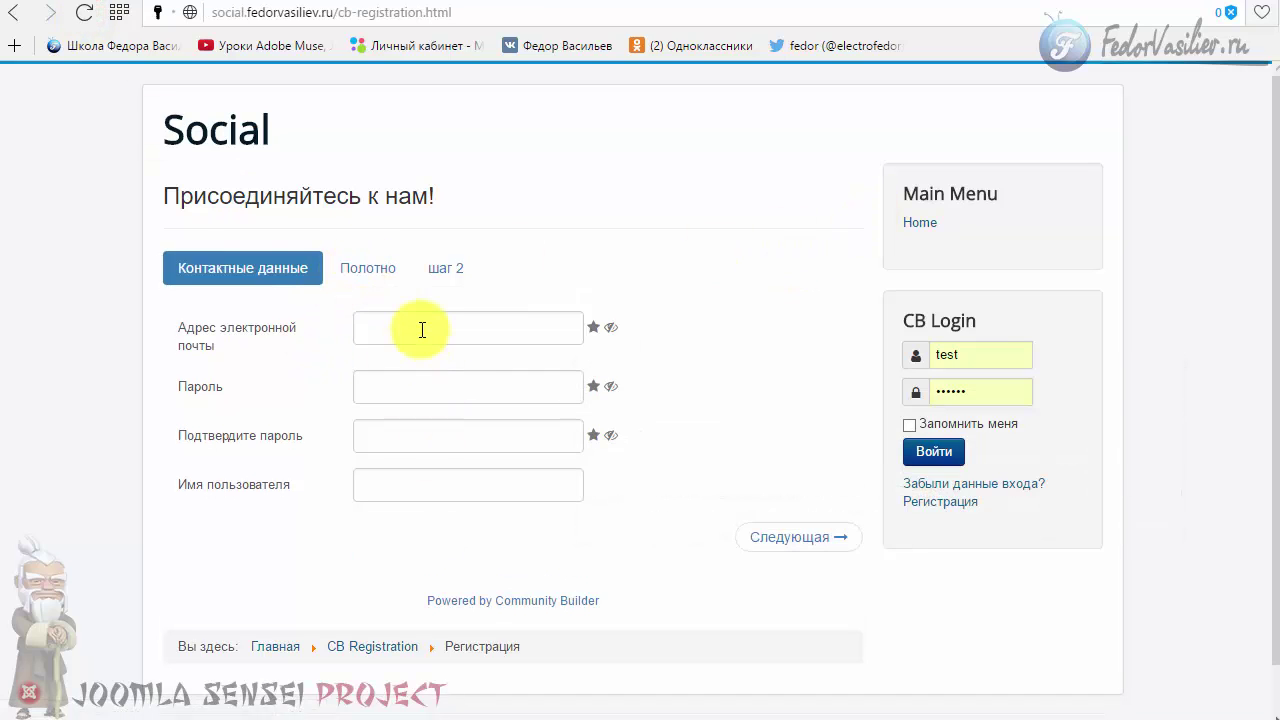
{"action": "left_click", "coordinate": [371, 268]}
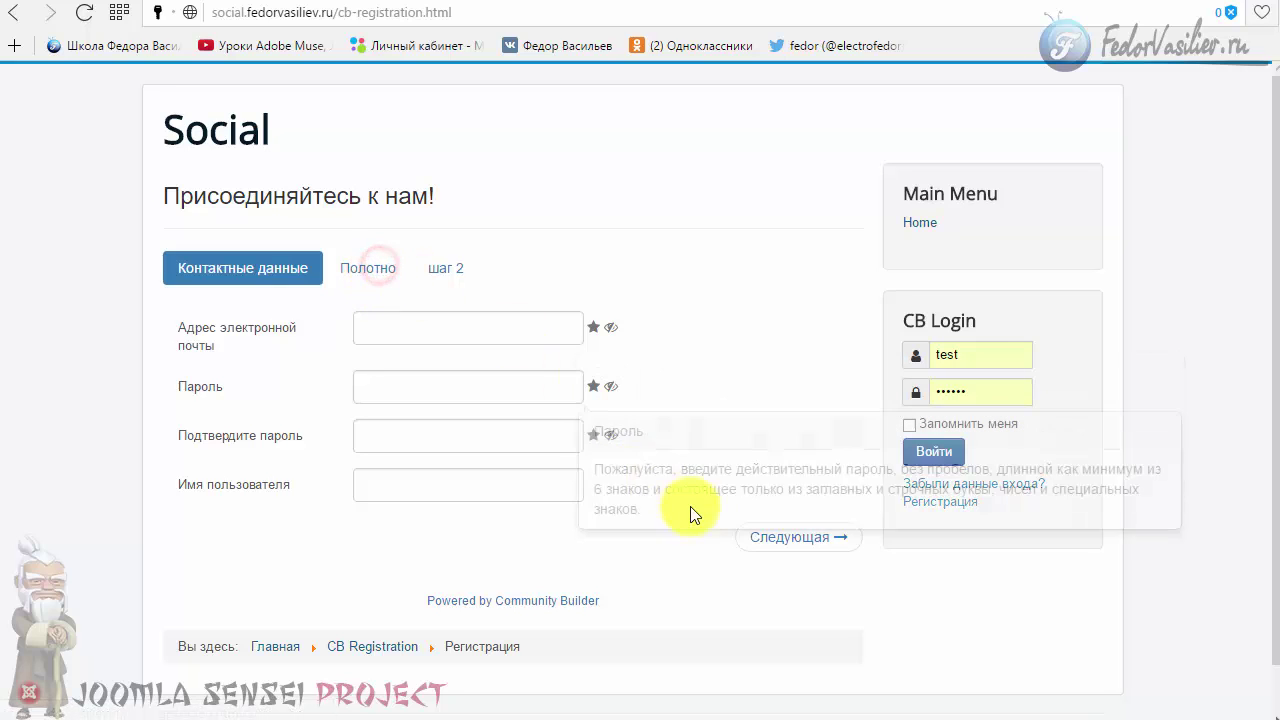
{"action": "left_click", "coordinate": [778, 541]}
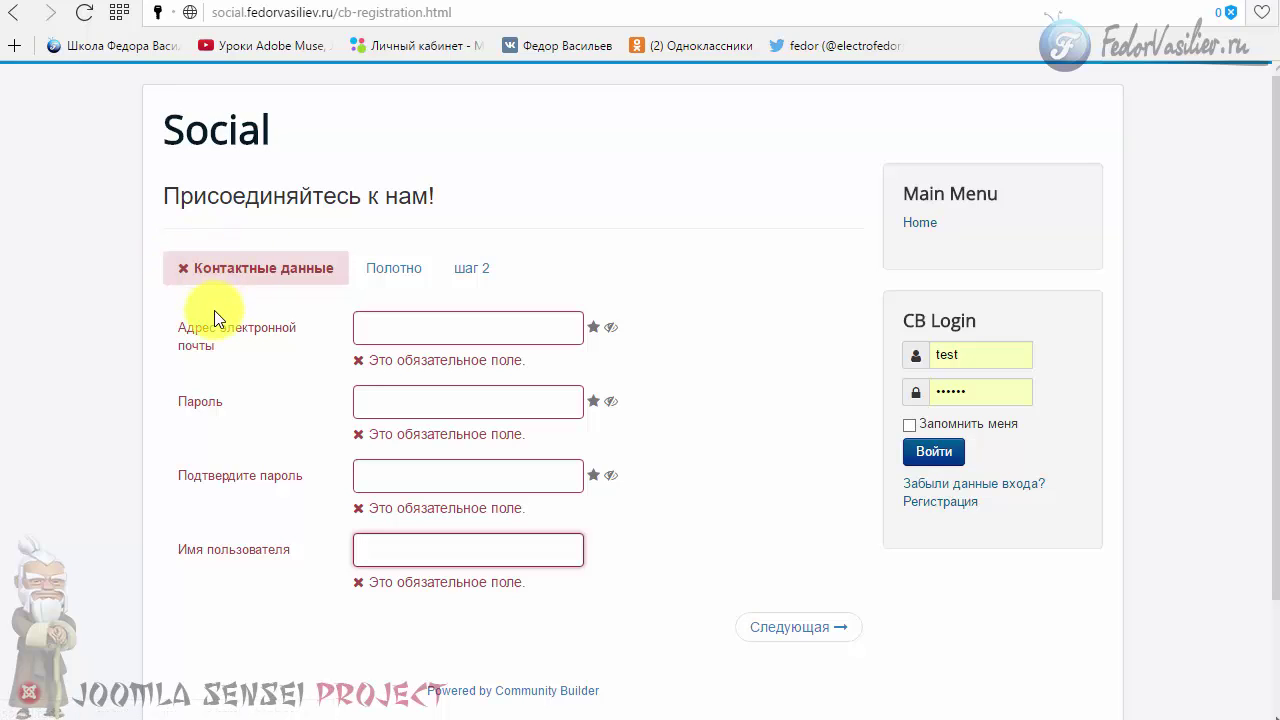
- Review the Community Builder configuration settings under Регистрация, Общие and Профили
{"action": "mouse_move", "coordinate": [401, 339]}
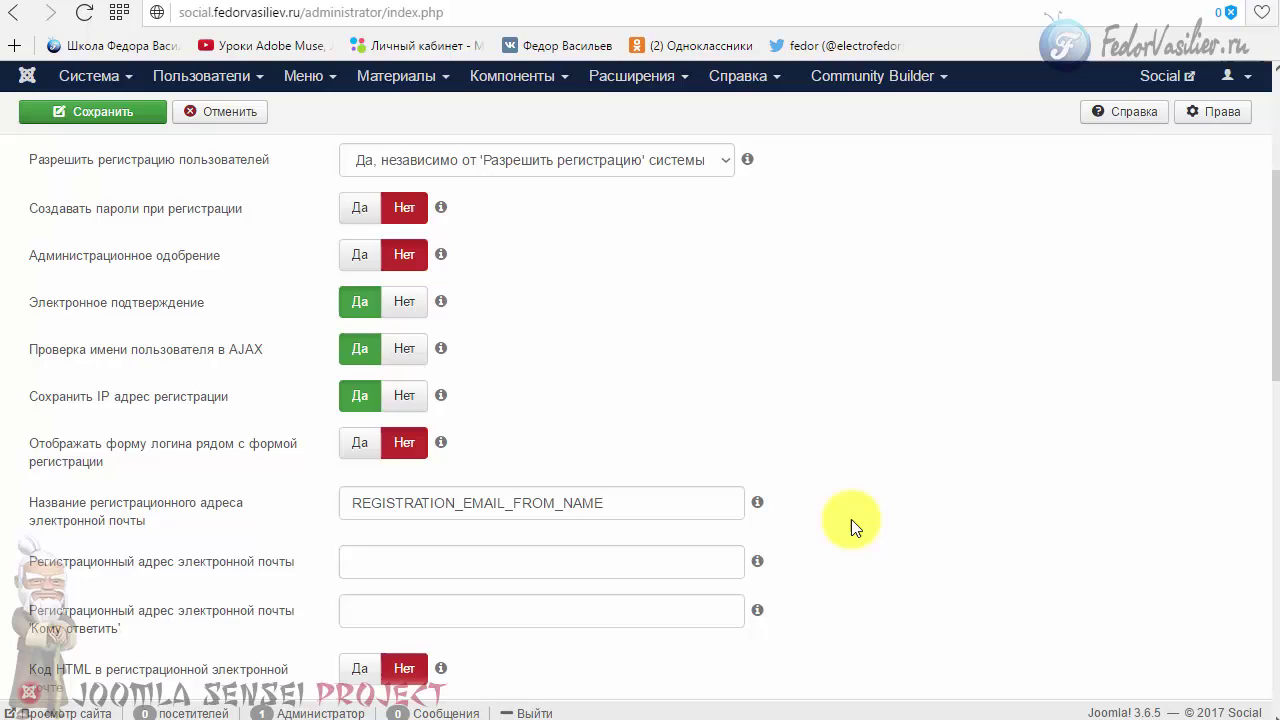
{"action": "scroll", "coordinate": [853, 525], "scroll_direction": "down", "scroll_amount": 4}
{"action": "scroll", "coordinate": [853, 527], "scroll_direction": "down", "scroll_amount": 2}
{"action": "scroll", "coordinate": [794, 531], "scroll_direction": "up", "scroll_amount": 15}
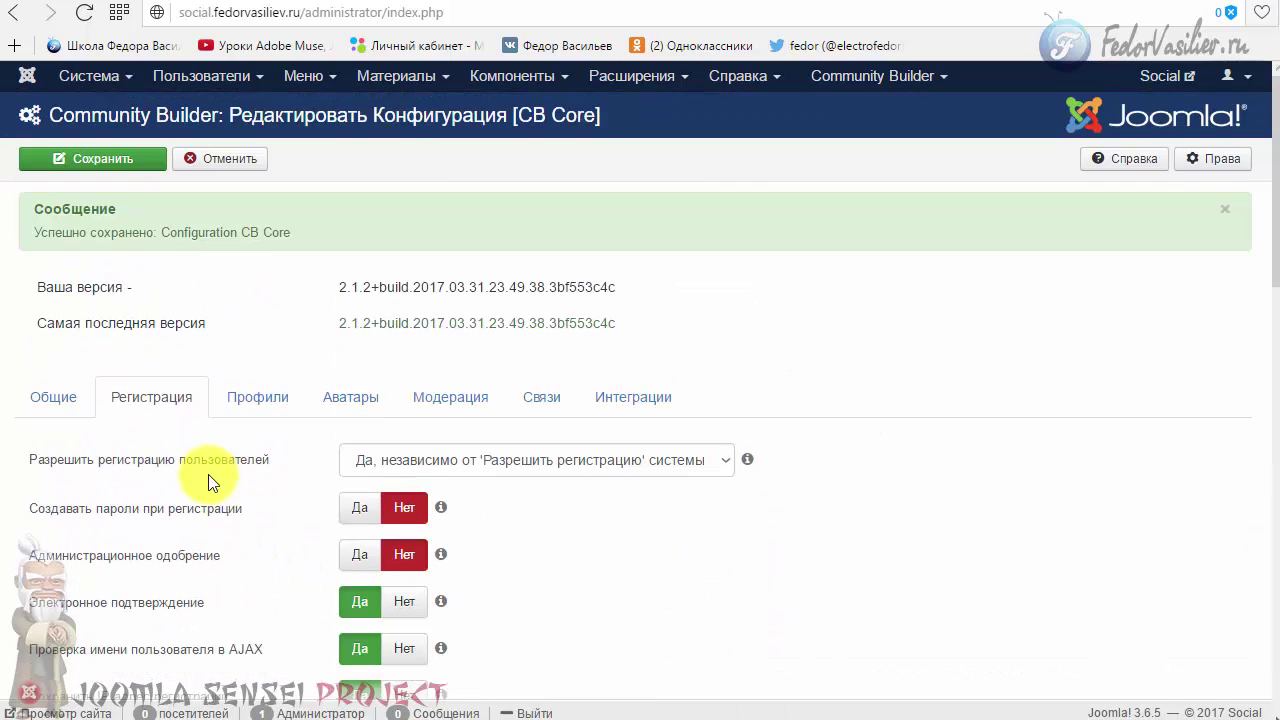
{"action": "left_click", "coordinate": [42, 400]}
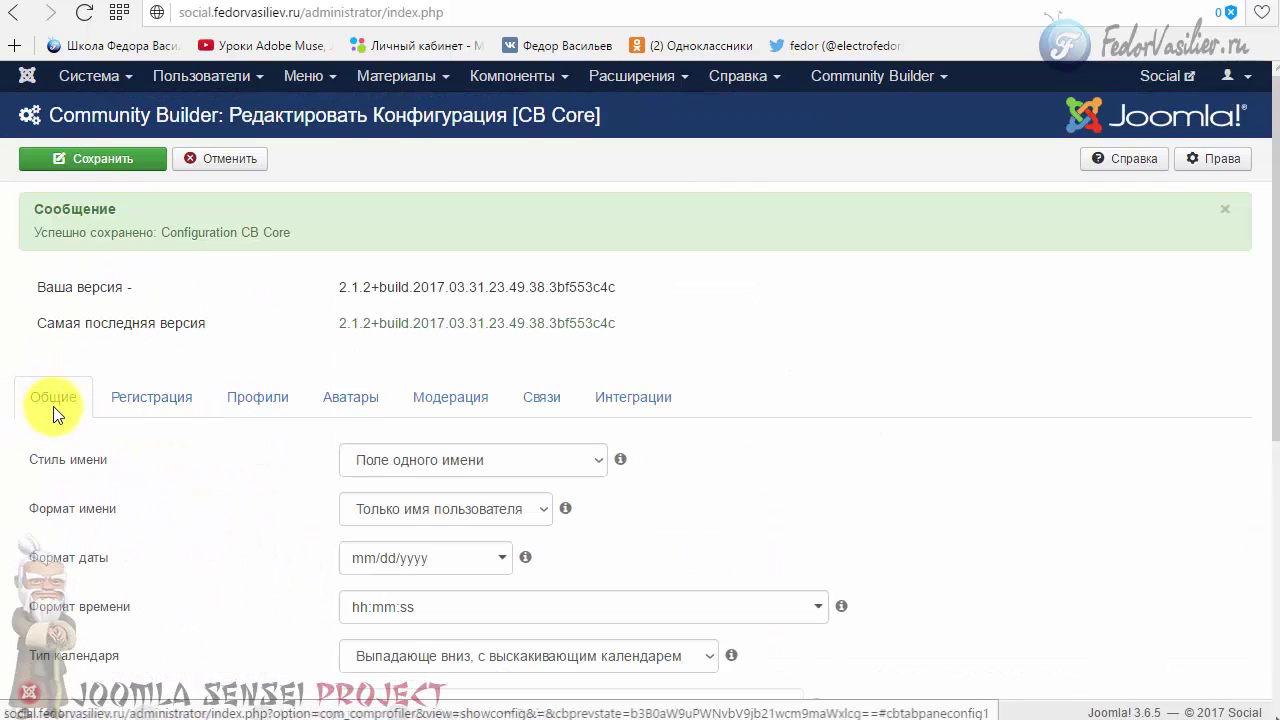
{"action": "left_click", "coordinate": [150, 414]}
{"action": "left_click", "coordinate": [251, 428]}
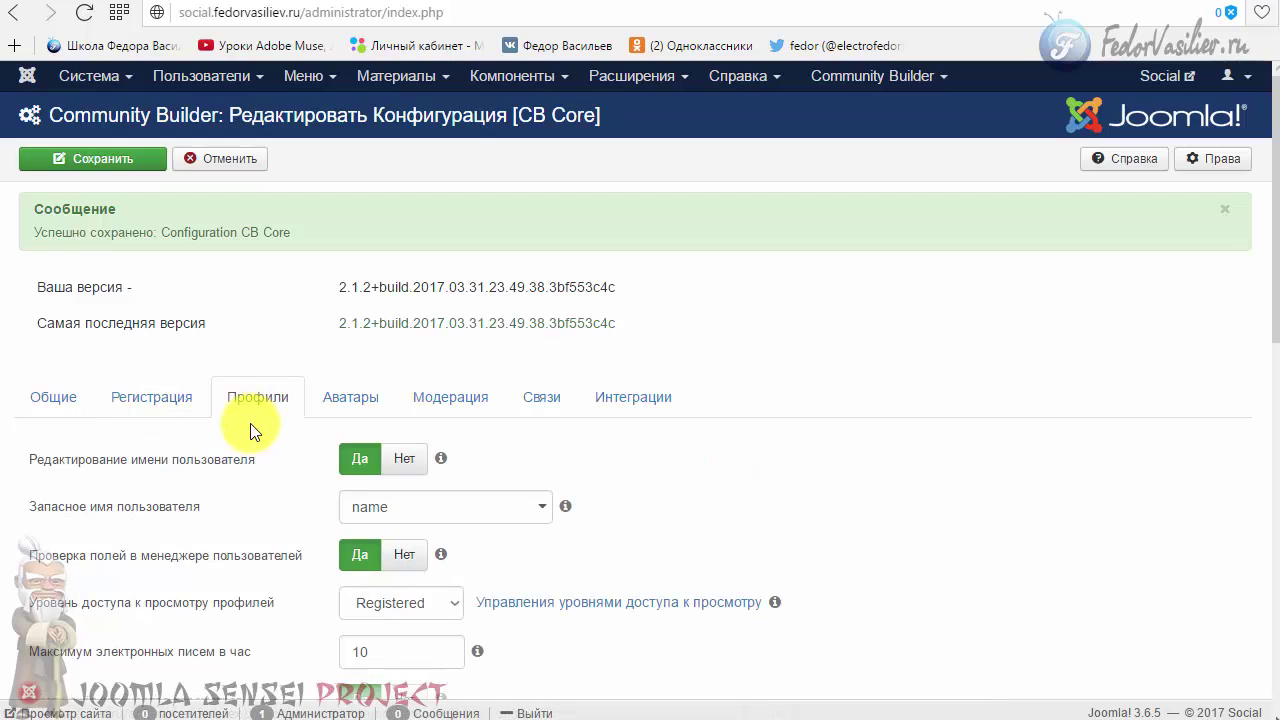
{"action": "scroll", "coordinate": [245, 433], "scroll_direction": "down", "scroll_amount": 9}
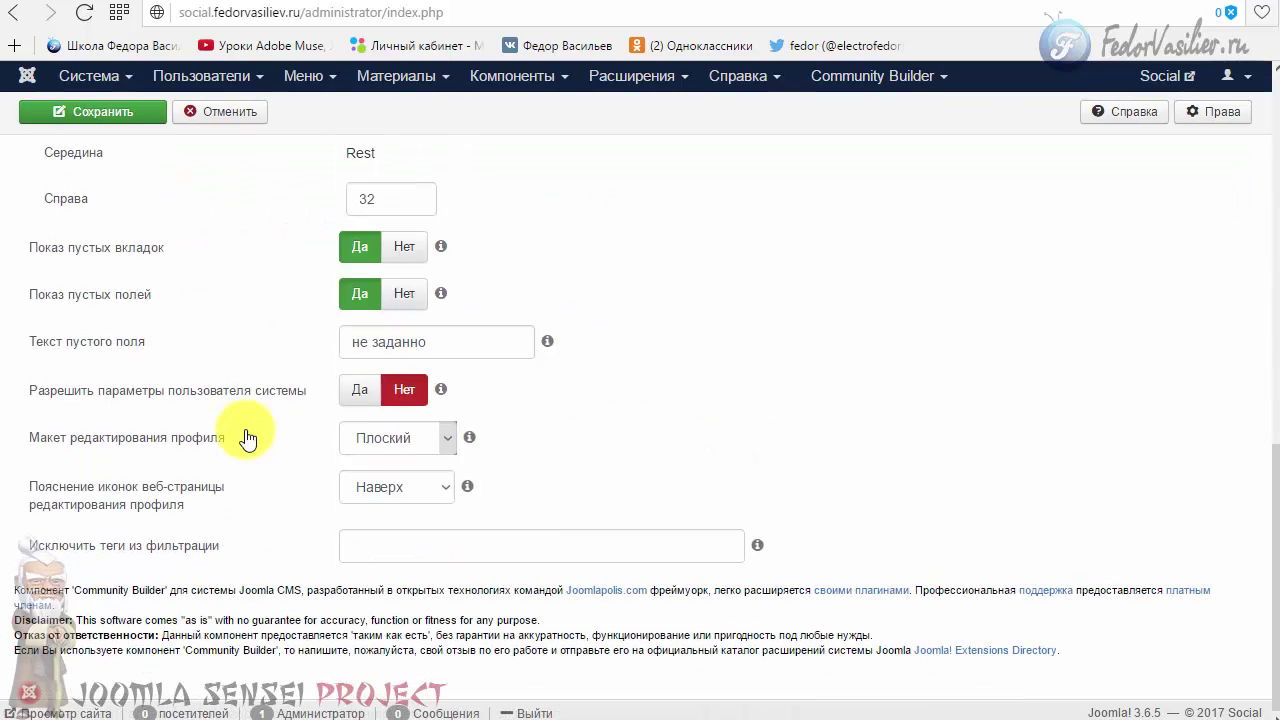
- Examine the Аватары settings for image processing software, image and thumbnail size limits, file size and aspect ratio
{"action": "scroll", "coordinate": [246, 437], "scroll_direction": "up", "scroll_amount": 7}
{"action": "left_click", "coordinate": [350, 197]}
{"action": "scroll", "coordinate": [679, 404], "scroll_direction": "down", "scroll_amount": 2}
{"action": "scroll", "coordinate": [677, 403], "scroll_direction": "up", "scroll_amount": 2}
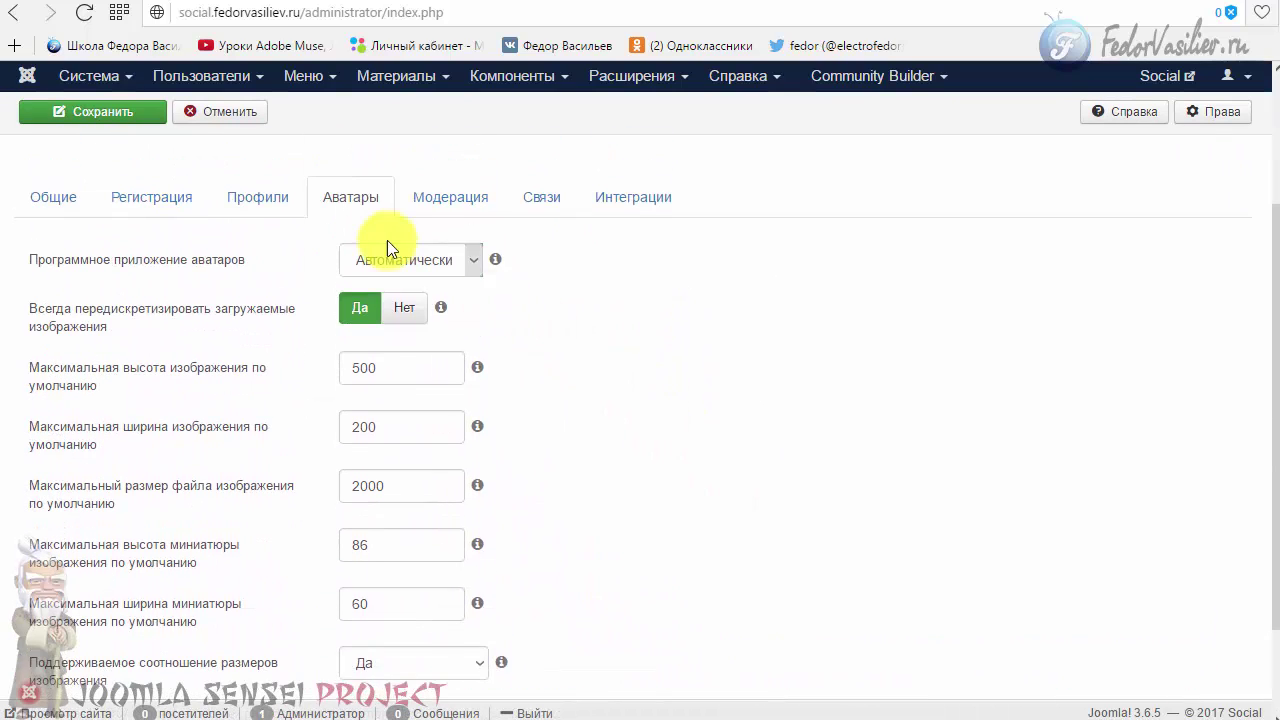
{"action": "left_click", "coordinate": [397, 270]}
{"action": "left_click", "coordinate": [397, 270]}
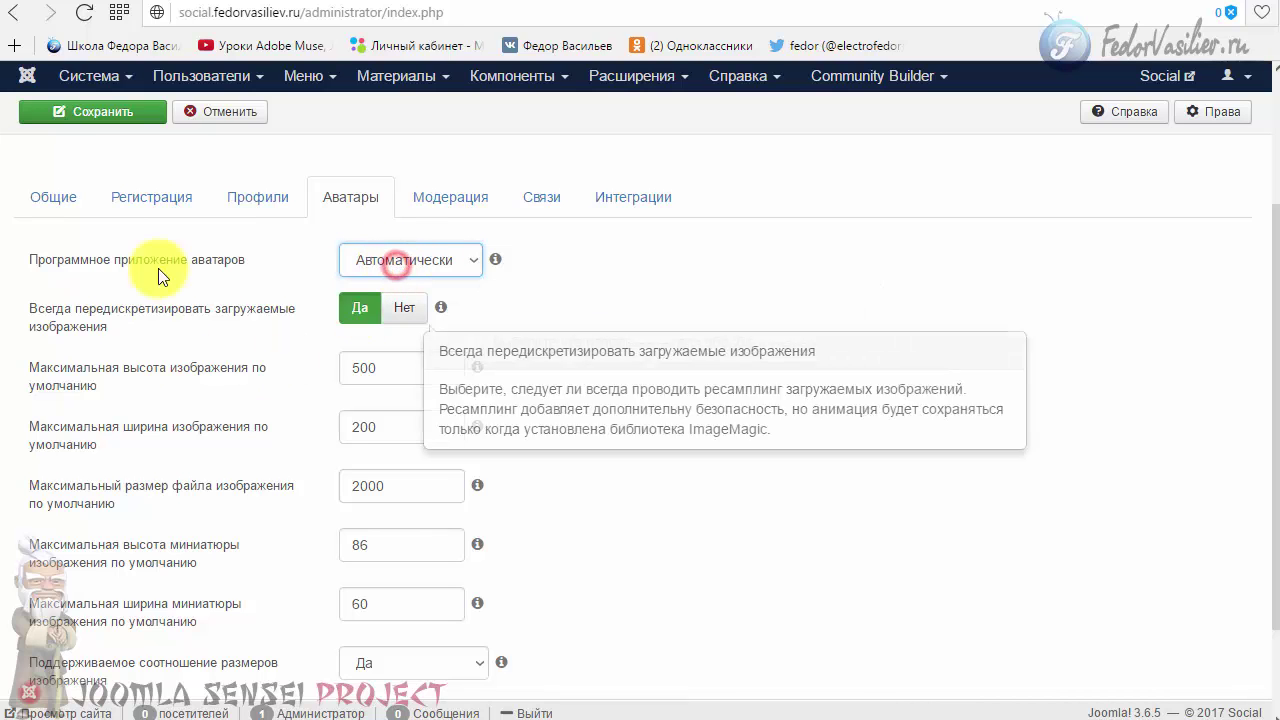
{"action": "scroll", "coordinate": [134, 338], "scroll_direction": "down", "scroll_amount": 1}
{"action": "scroll", "coordinate": [126, 534], "scroll_direction": "down", "scroll_amount": 1}
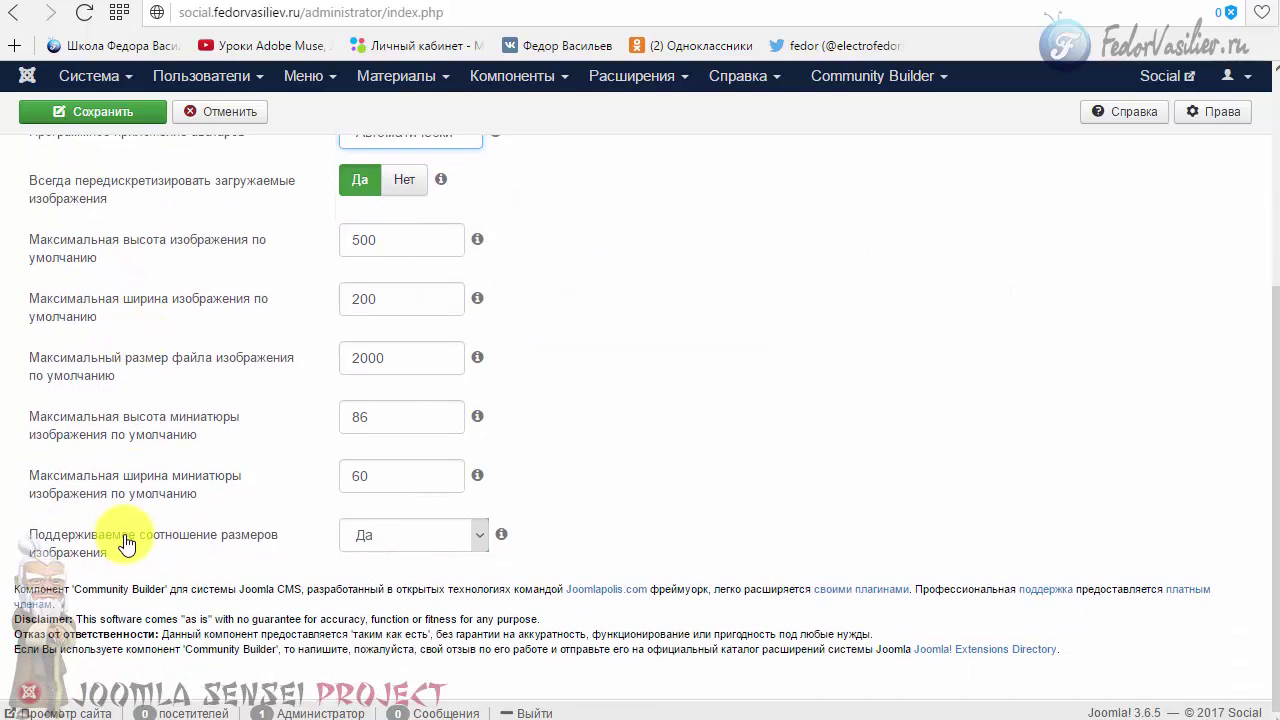
{"action": "scroll", "coordinate": [123, 517], "scroll_direction": "up", "scroll_amount": 2}
{"action": "mouse_move", "coordinate": [382, 467]}
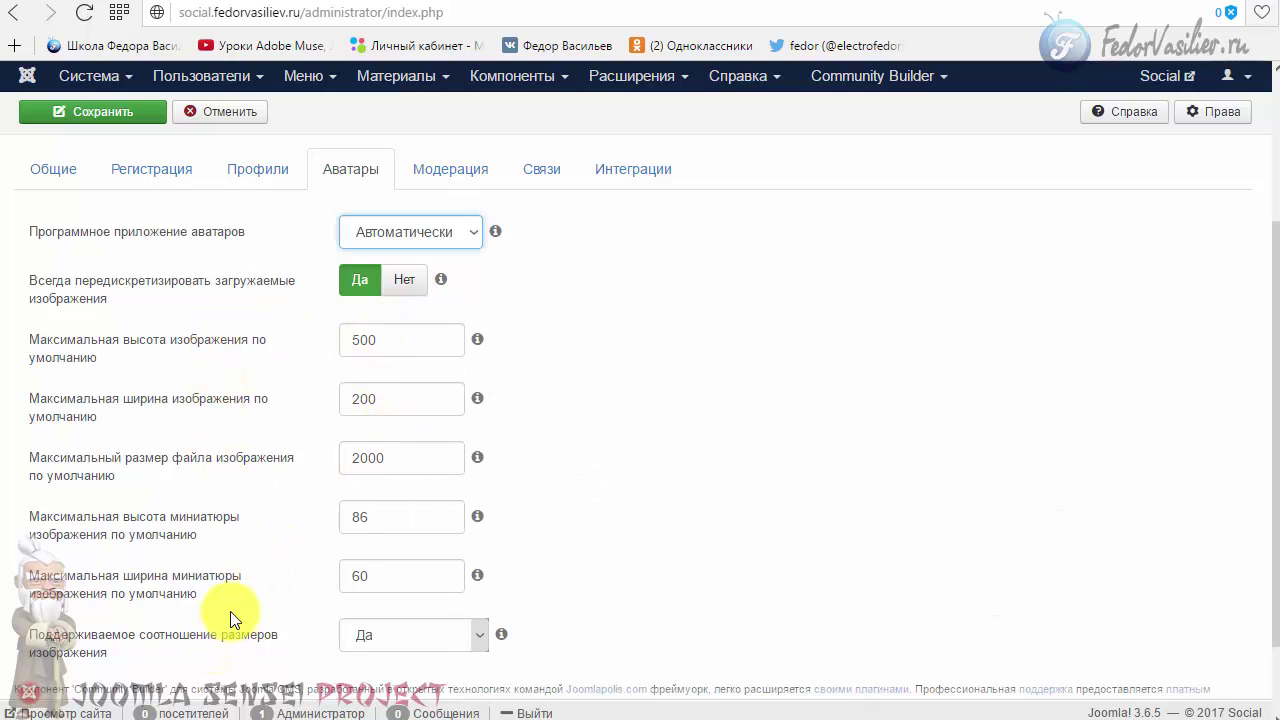
{"action": "scroll", "coordinate": [230, 611], "scroll_direction": "down", "scroll_amount": 1}
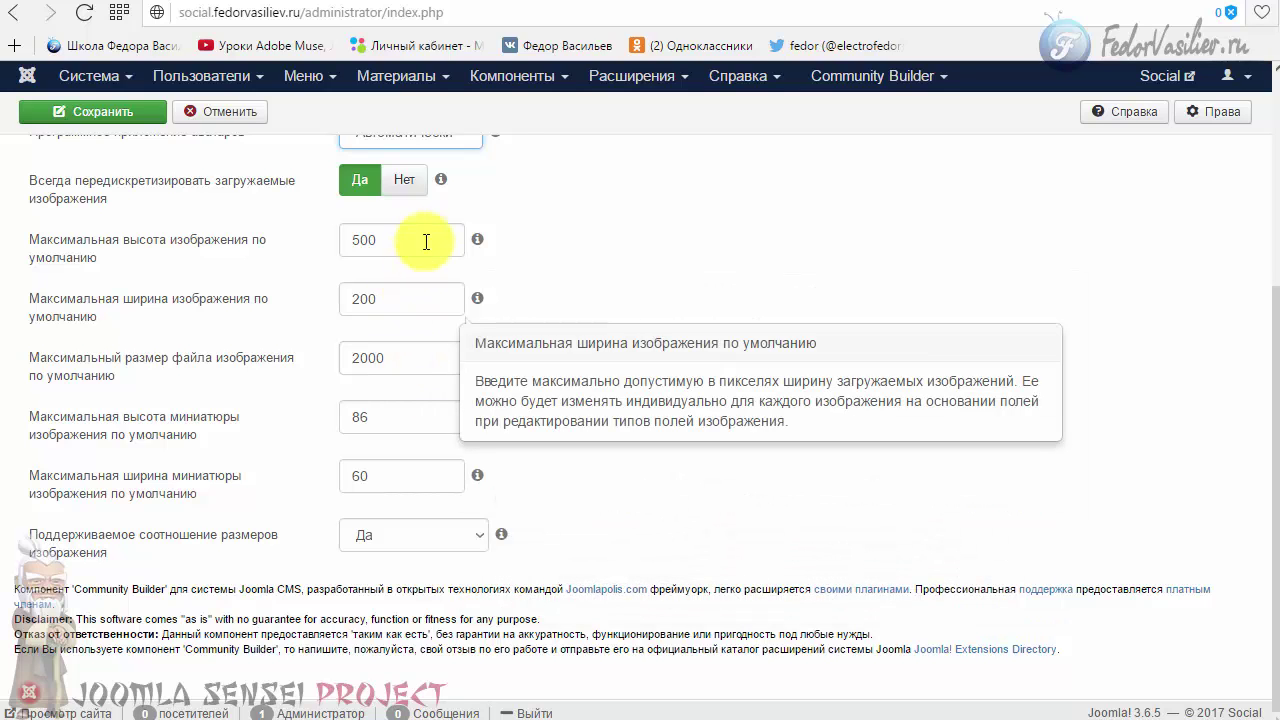
- Look through the Модерация and Связи settings, including the explanation of Категории связей
{"action": "scroll", "coordinate": [237, 494], "scroll_direction": "up", "scroll_amount": 4}
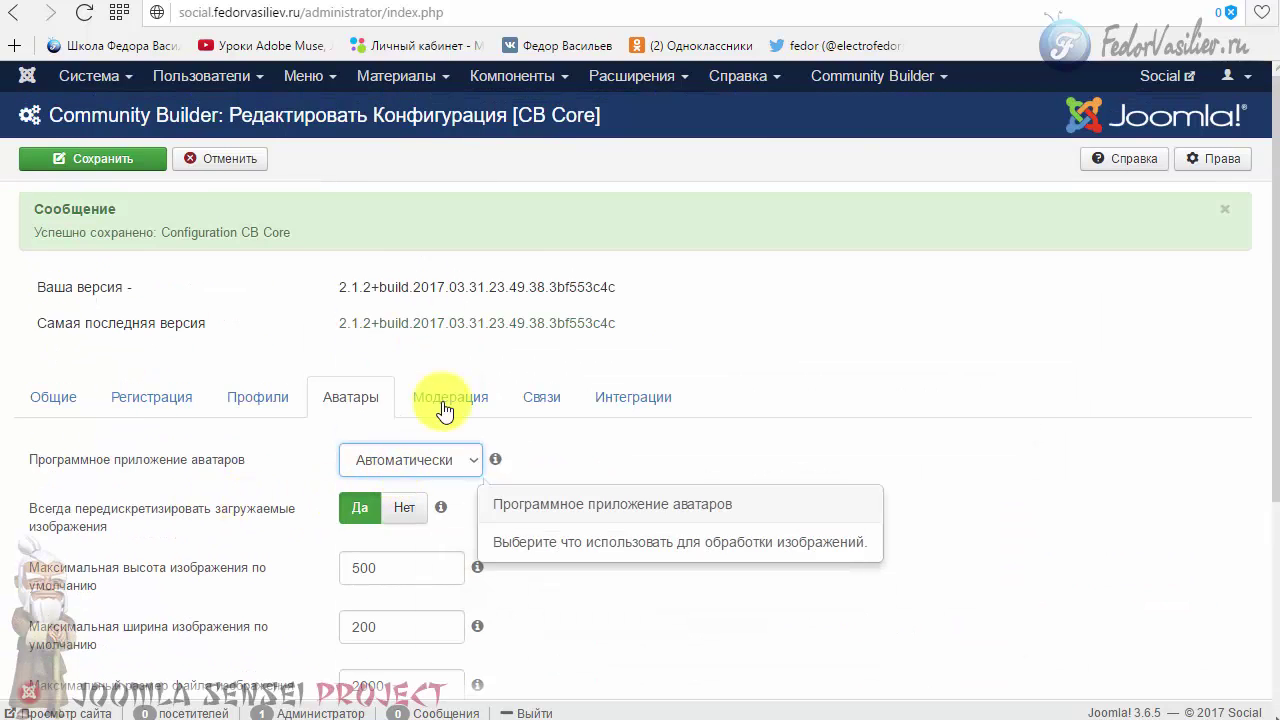
{"action": "left_click", "coordinate": [445, 400]}
{"action": "scroll", "coordinate": [159, 536], "scroll_direction": "down", "scroll_amount": 2}
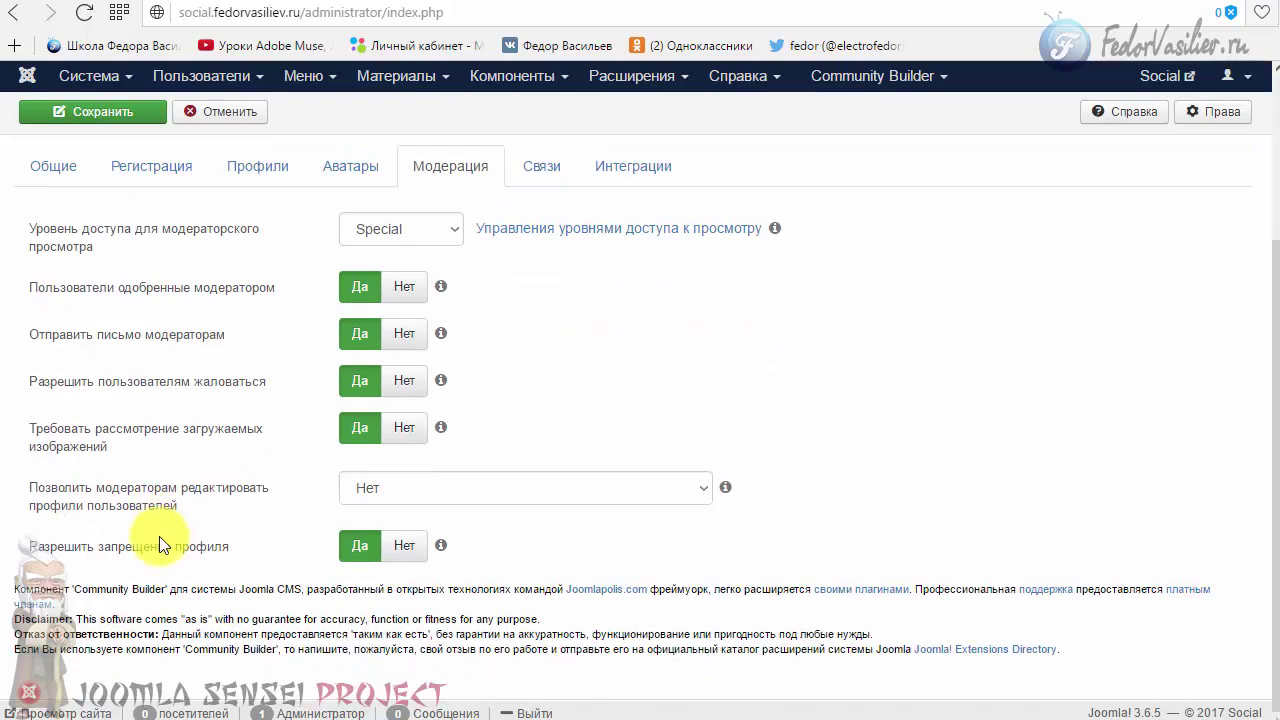
{"action": "scroll", "coordinate": [159, 536], "scroll_direction": "up", "scroll_amount": 2}
{"action": "left_click", "coordinate": [537, 402]}
{"action": "scroll", "coordinate": [571, 506], "scroll_direction": "down", "scroll_amount": 3}
{"action": "mouse_move", "coordinate": [573, 503]}
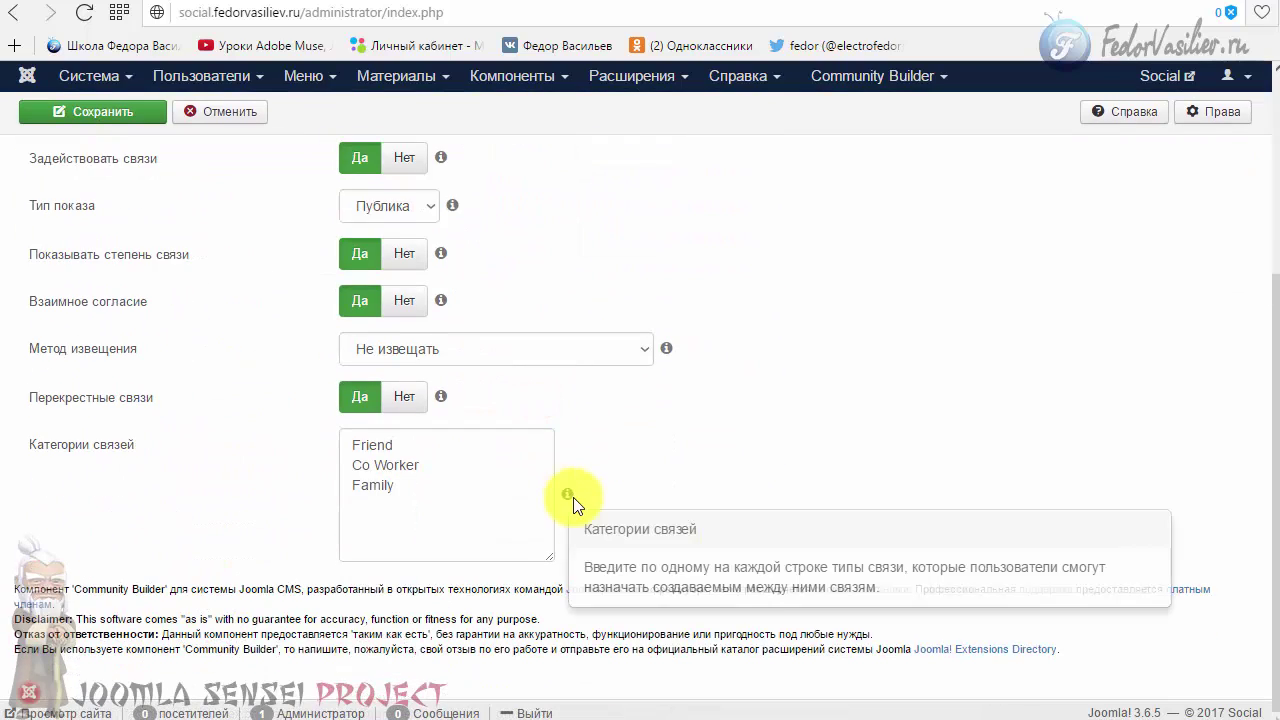
- Look through the Интеграции settings and close the configuration without saving, returning to the Community Builder control panel
{"action": "scroll", "coordinate": [243, 477], "scroll_direction": "up", "scroll_amount": 3}
{"action": "left_click", "coordinate": [625, 402]}
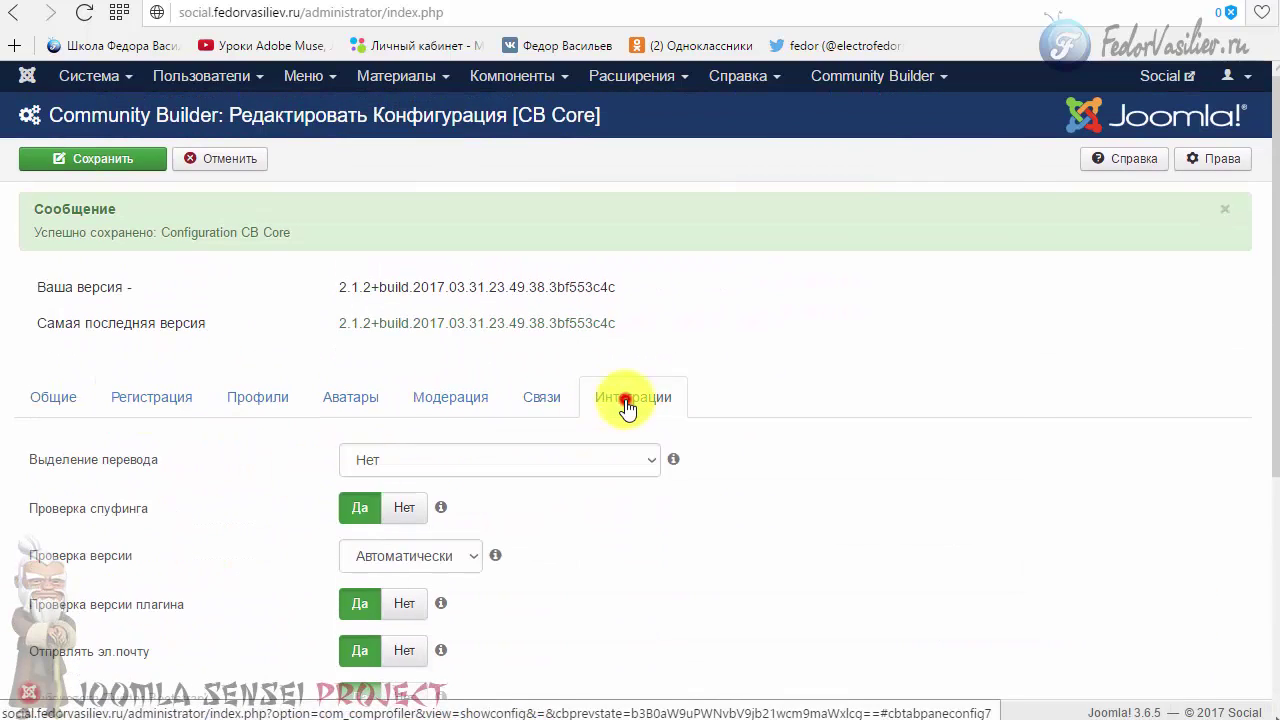
{"action": "scroll", "coordinate": [671, 461], "scroll_direction": "down", "scroll_amount": 4}
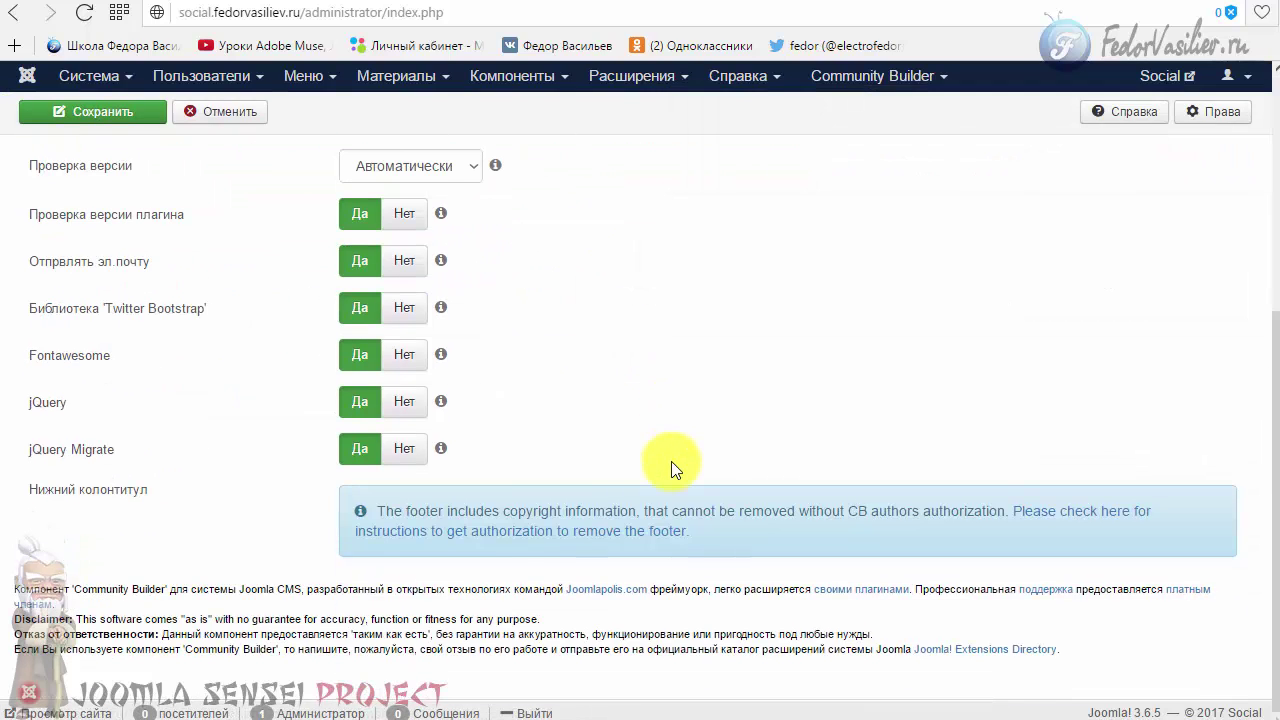
{"action": "scroll", "coordinate": [671, 461], "scroll_direction": "up", "scroll_amount": 4}
{"action": "left_click", "coordinate": [232, 163]}
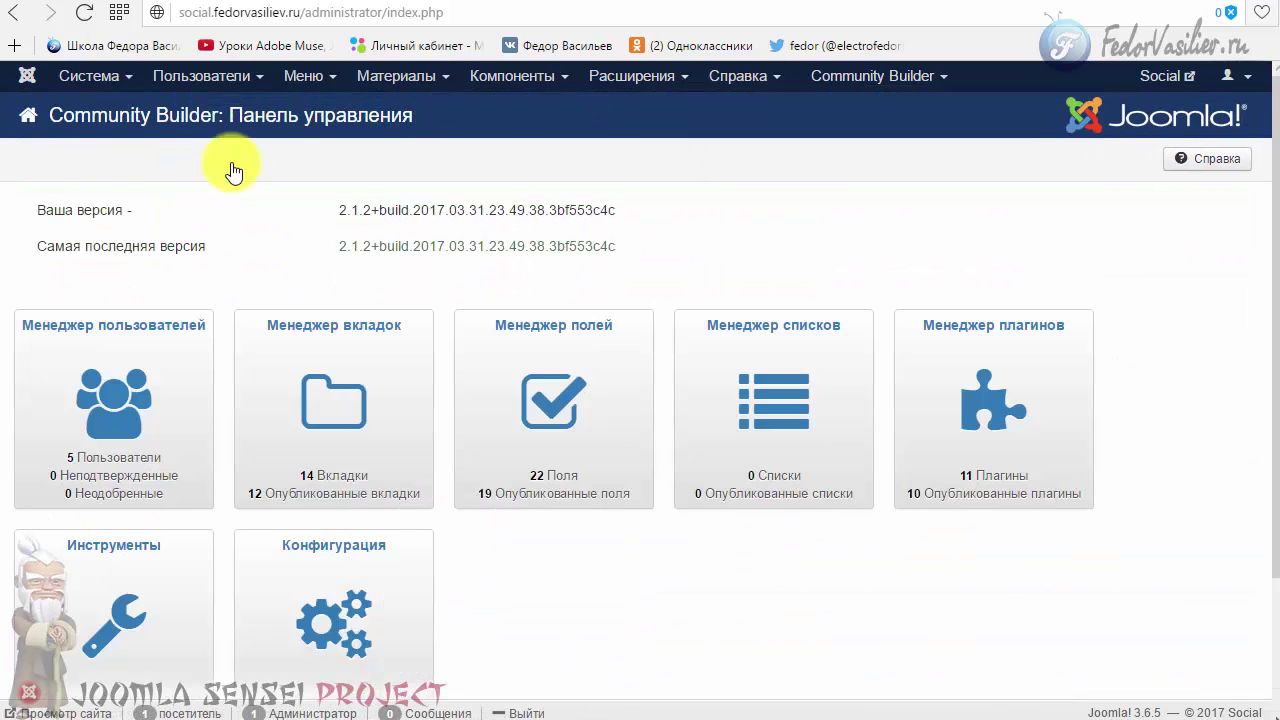
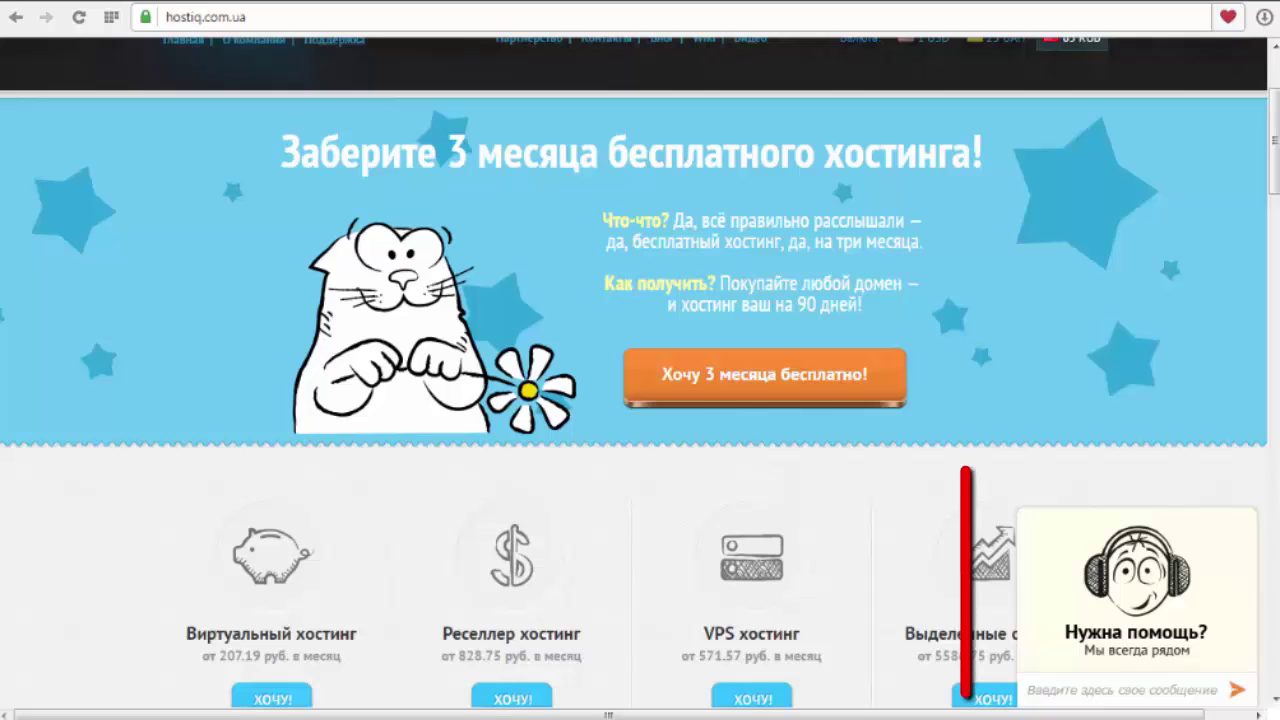
- Open the support chat on the hostiq.com.ua hosting page, look at its message form and minimize it
{"action": "left_click", "coordinate": [1128, 634]}
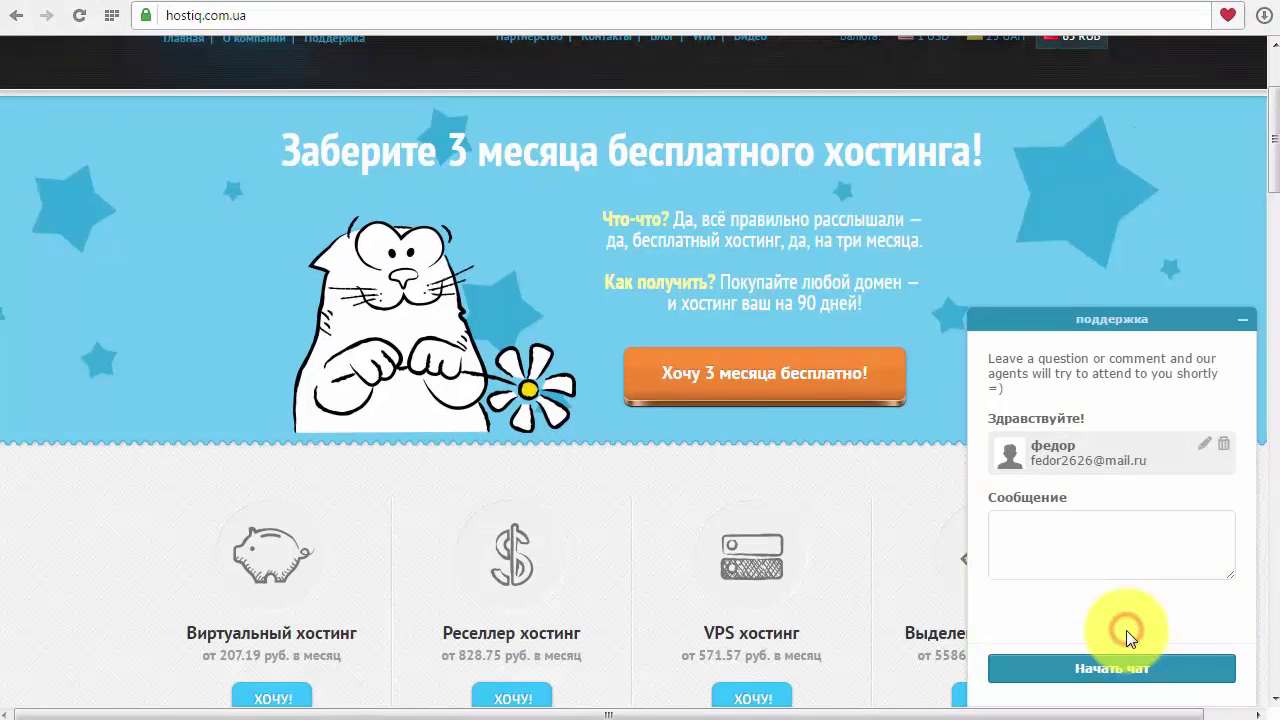
{"action": "left_click", "coordinate": [1240, 323]}
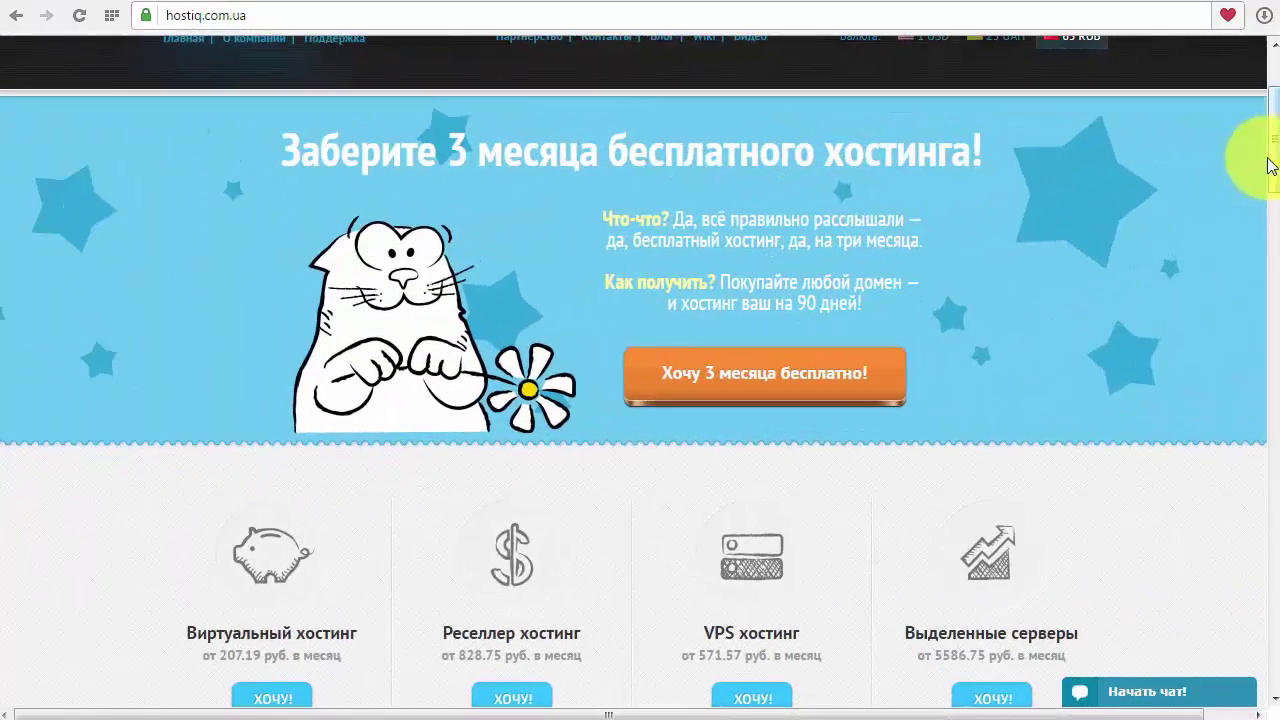
{"action": "mouse_move", "coordinate": [1266, 160]}
{"action": "left_mouse_down"}
{"action": "mouse_move", "coordinate": [1275, 206]}
{"action": "mouse_move", "coordinate": [1277, 155]}
{"action": "left_mouse_up"}
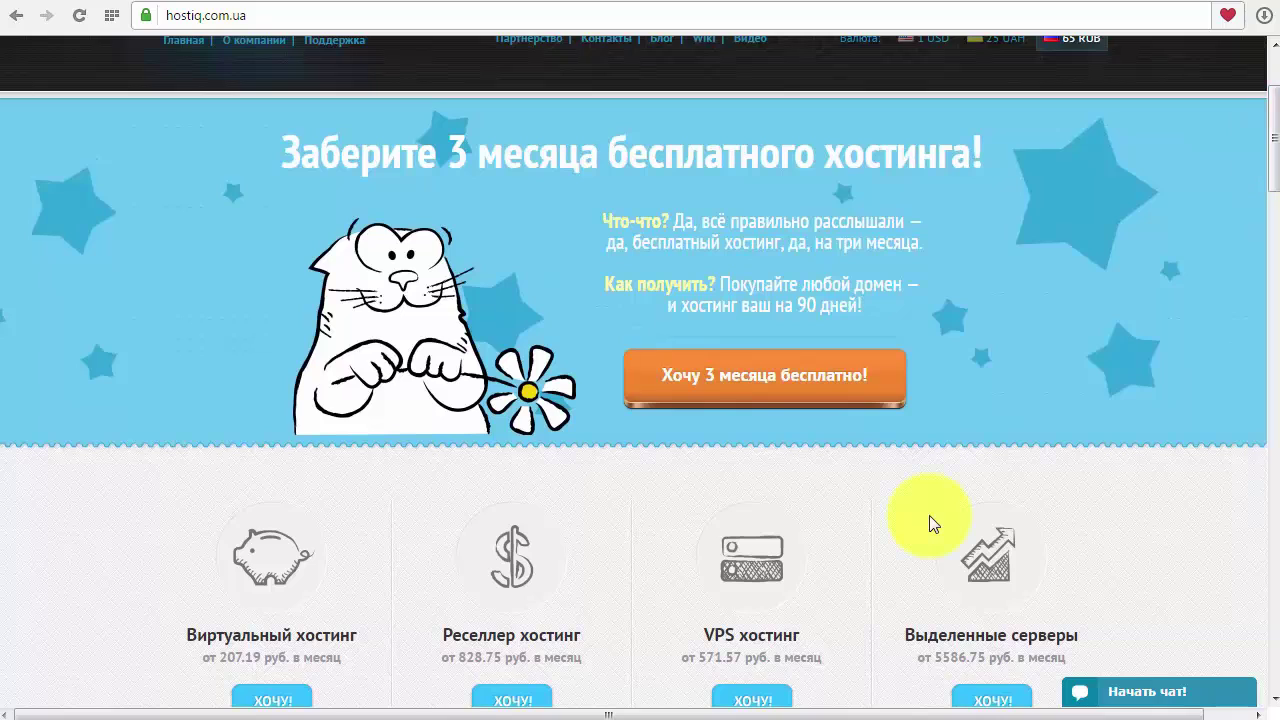